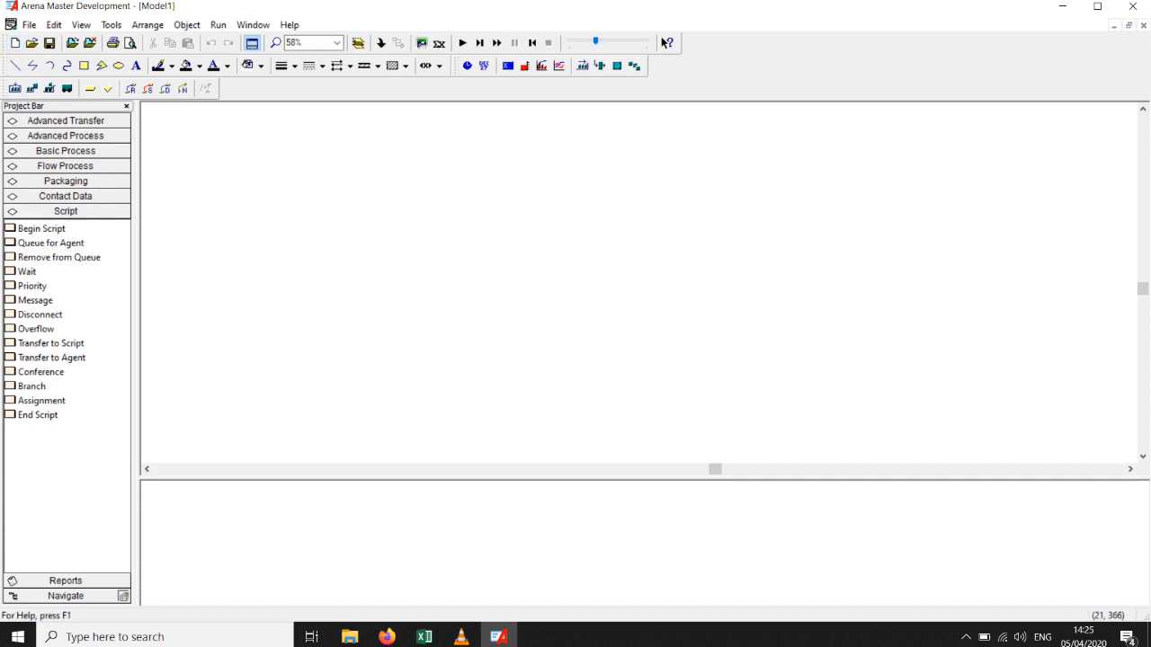
Place a Create module from Basic Process at the start of the model and name it Kedatangan Mahasiswa.
left_click(66, 151)
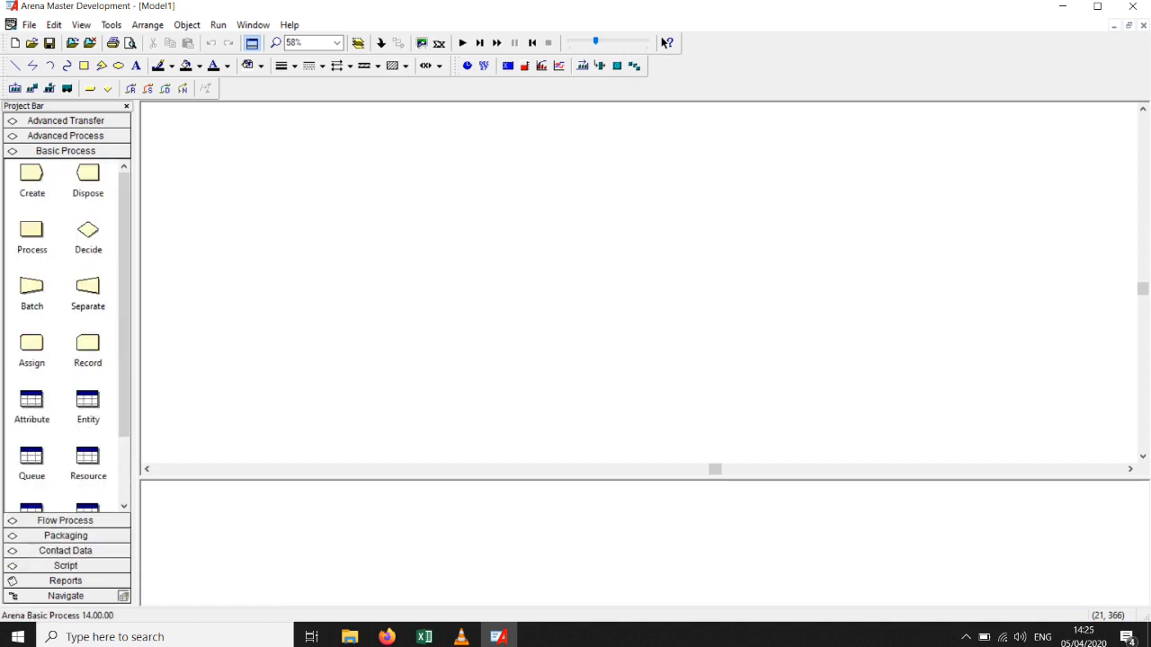
left_click_drag(32, 174, 223, 162)
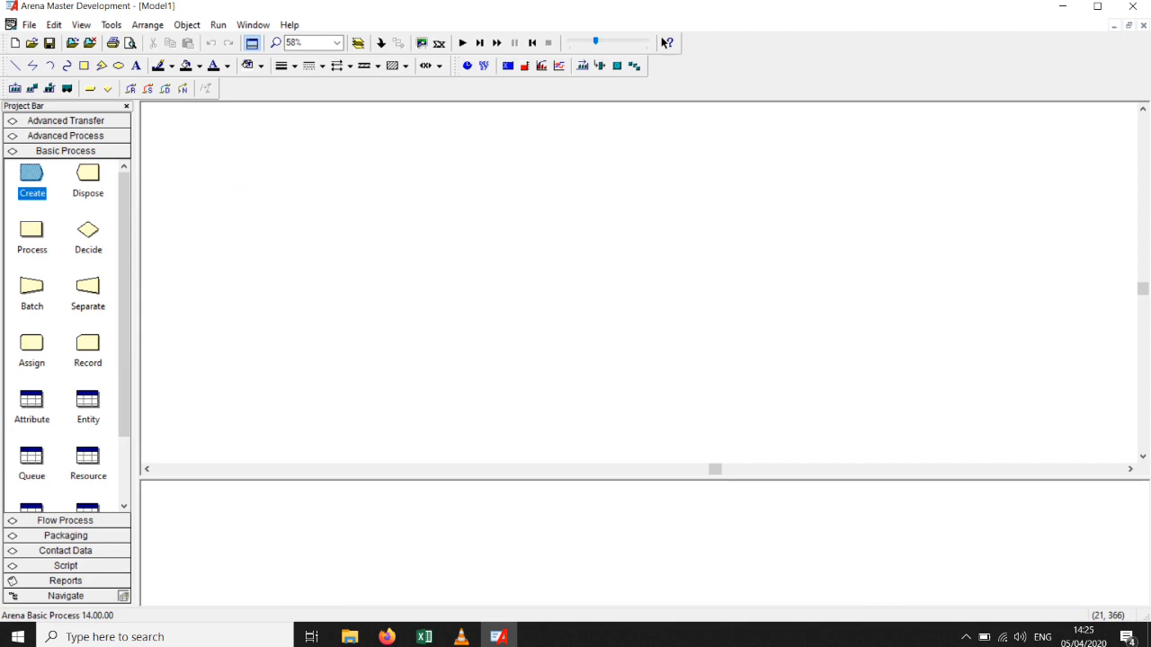
double_click(255, 162)
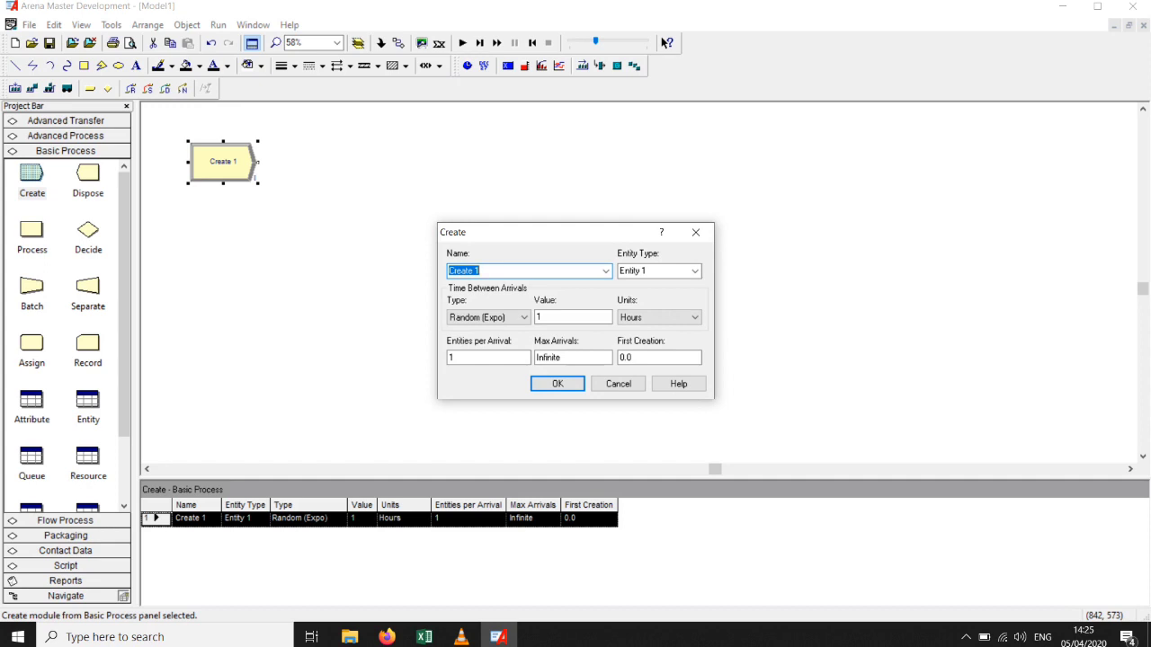
type("KEdatangan")
key("BackSpace")
key("BackSpace")
key("BackSpace")
key("BackSpace")
key("BackSpace")
key("BackSpace")
key("BackSpace")
key("BackSpace")
key("BackSpace")
type("edatangan Mahasiswa")
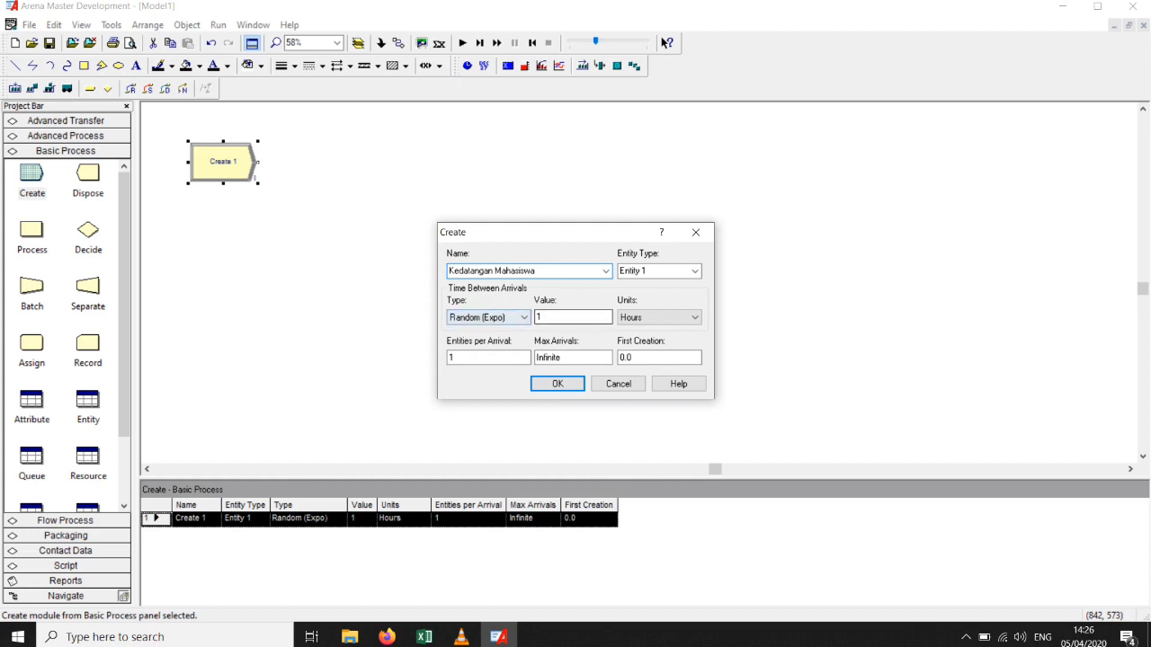
Set the Create module's time between arrivals to the Expression type with units in Minutes.
left_click(486, 318)
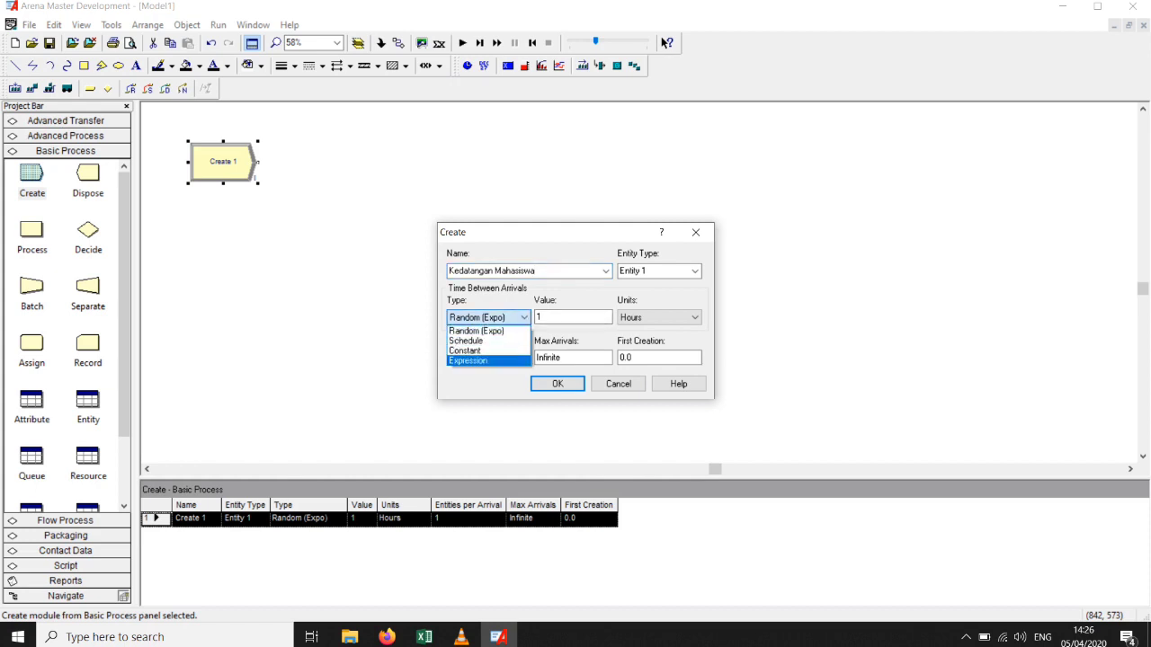
left_click(486, 360)
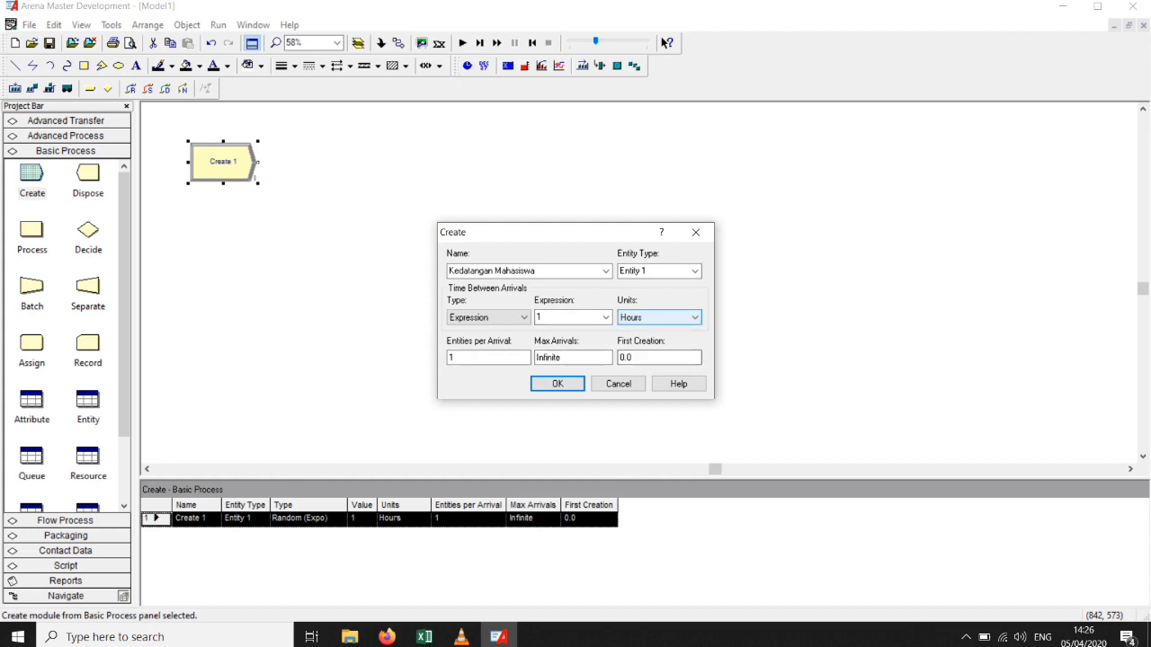
left_click(673, 317)
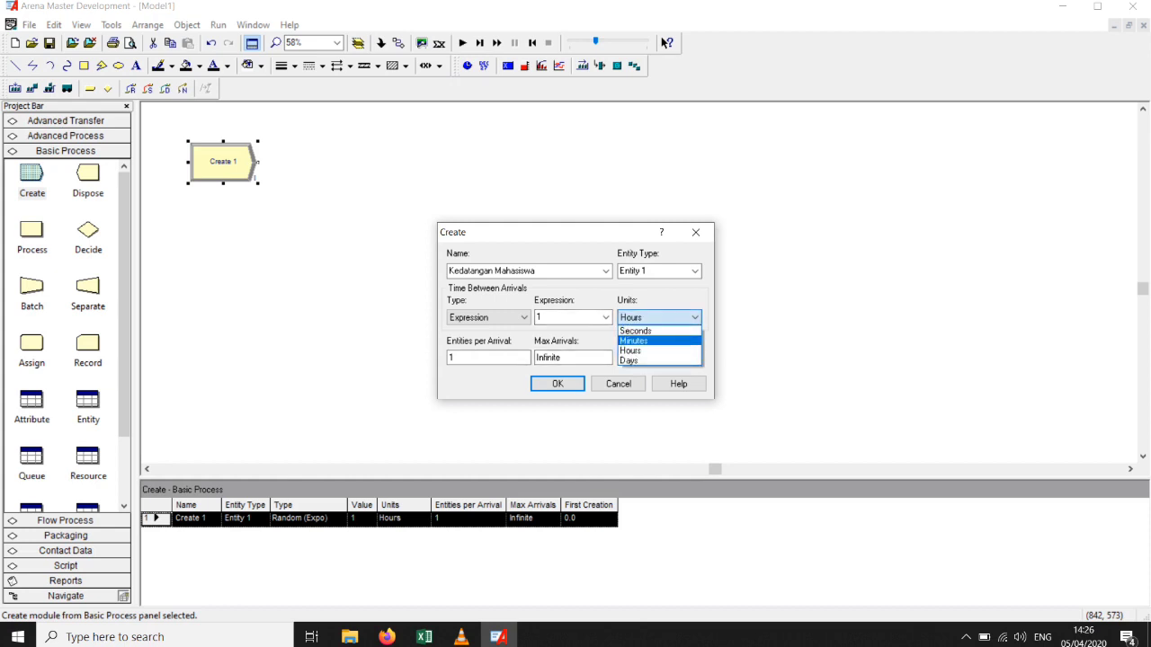
left_click(655, 341)
left_click(558, 383)
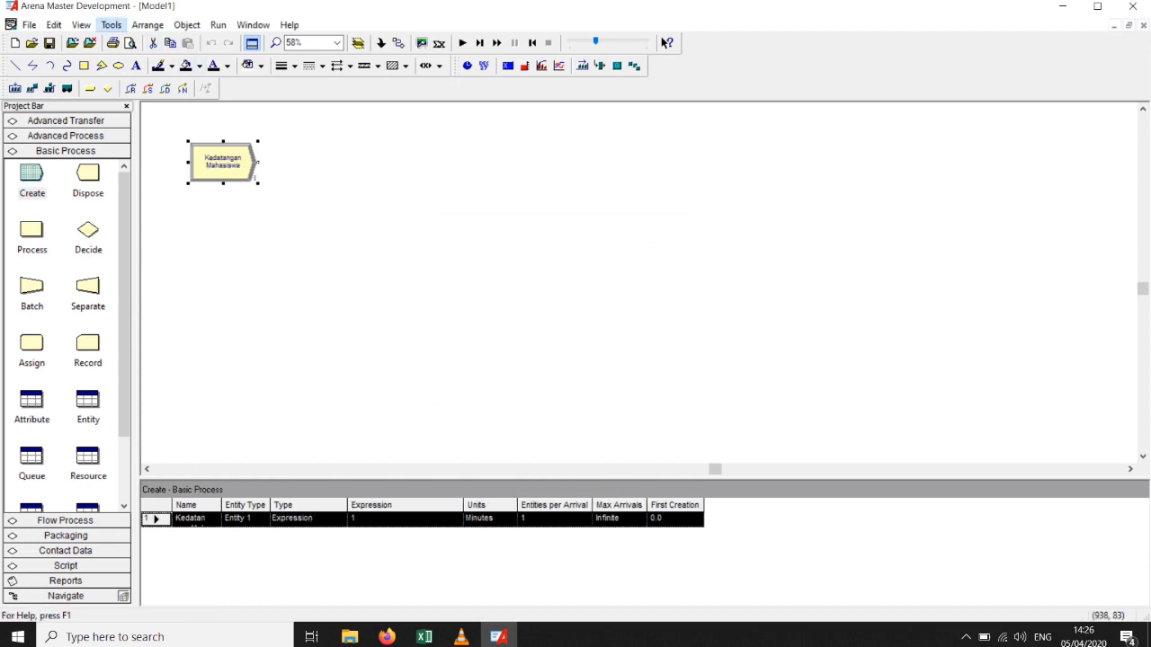
Open Input Analyzer, start a new document and load the text data file Kedatangan Busy.
left_click(110, 24)
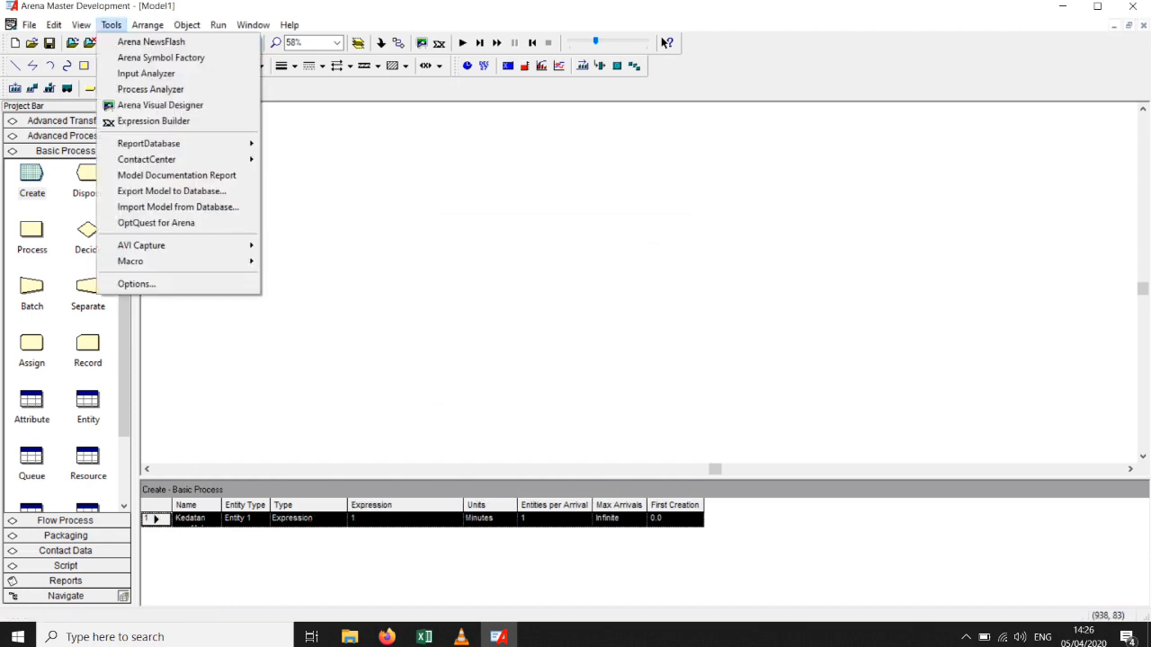
left_click(146, 73)
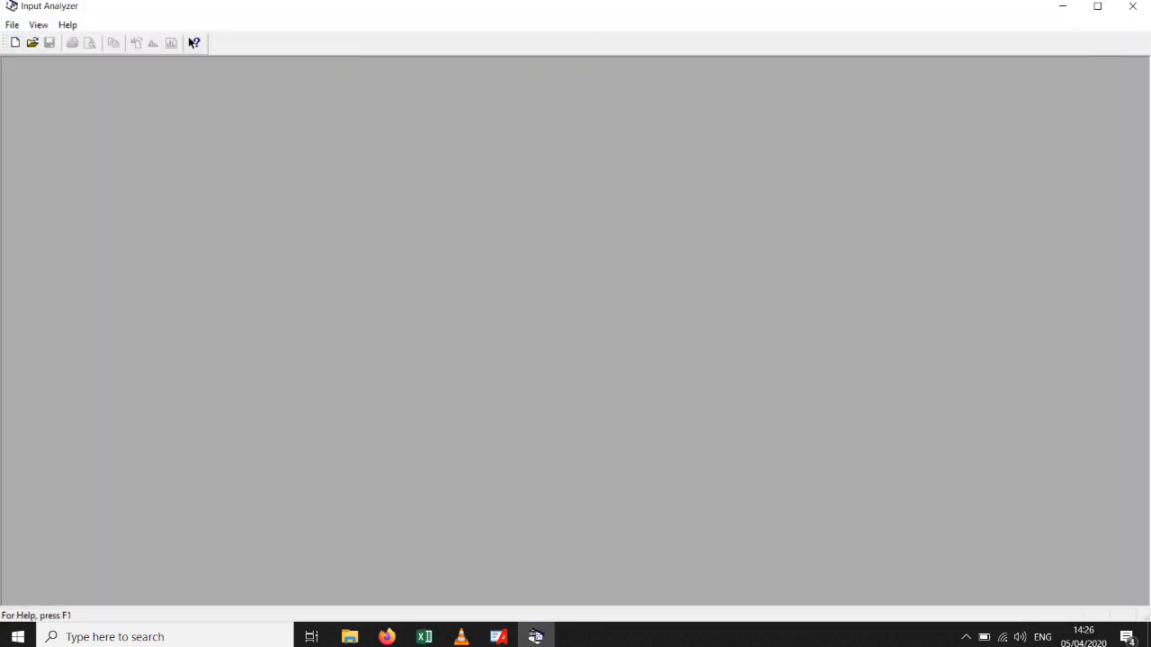
left_click(15, 42)
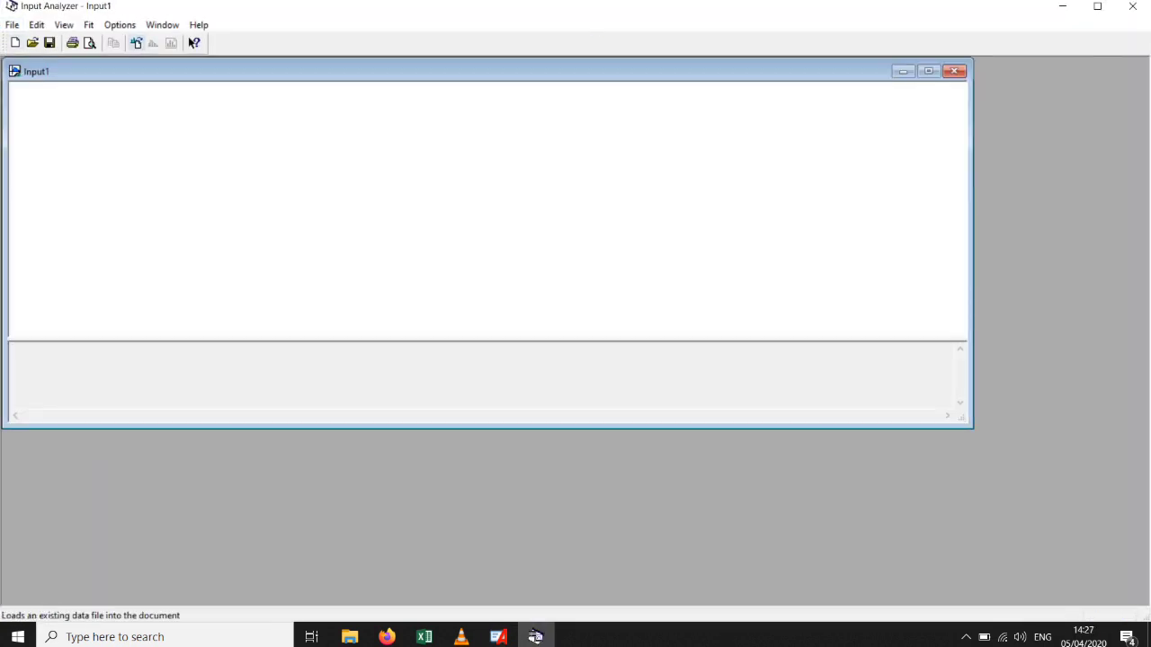
left_click(136, 42)
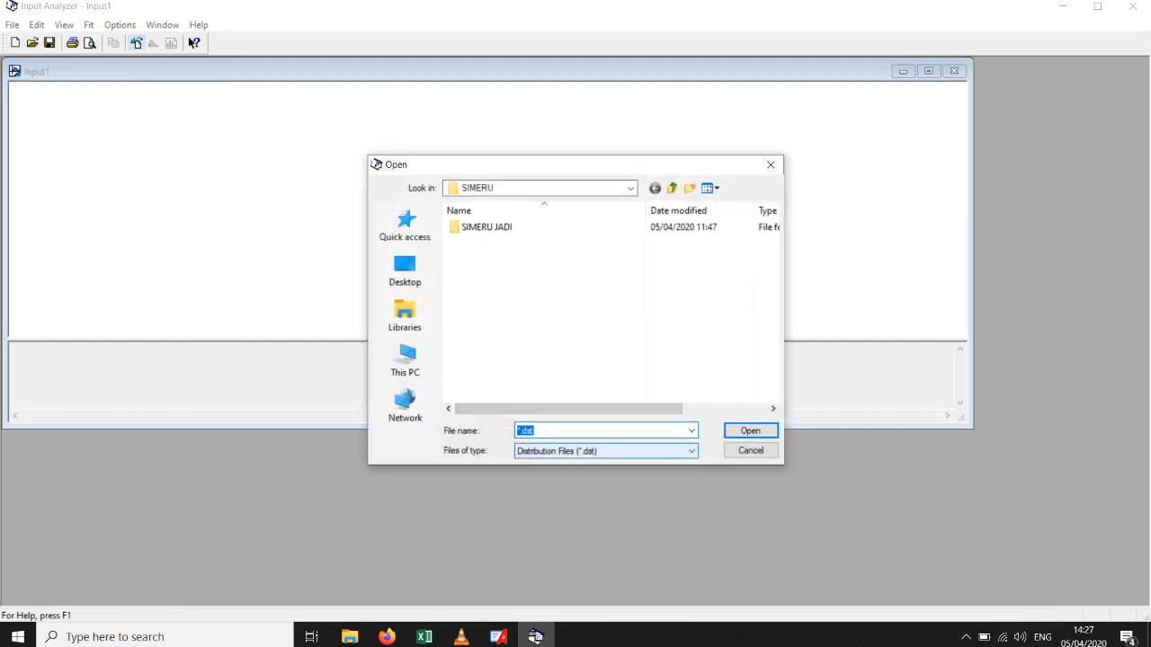
left_click(606, 452)
key("Return")
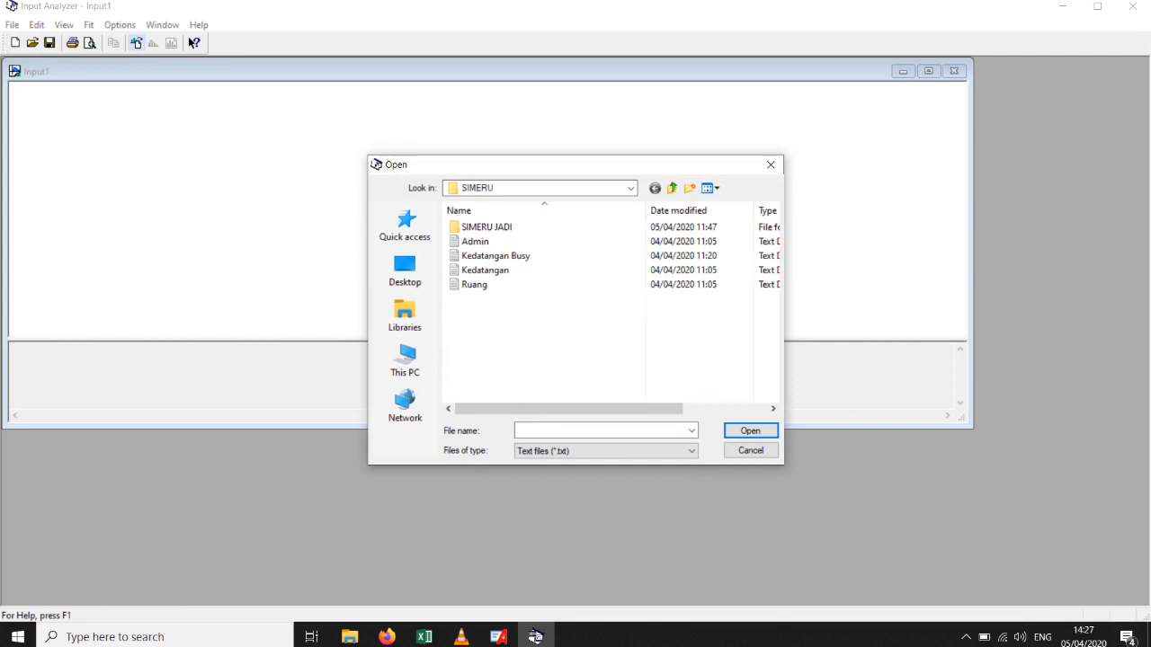
left_click(584, 269)
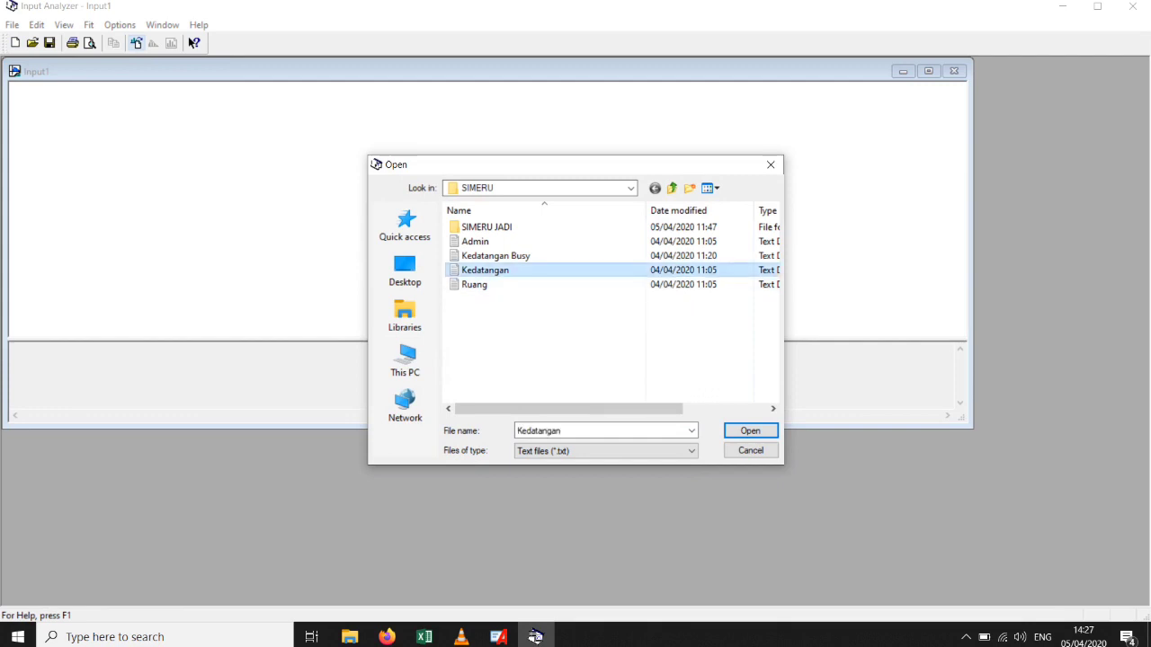
left_click(584, 255)
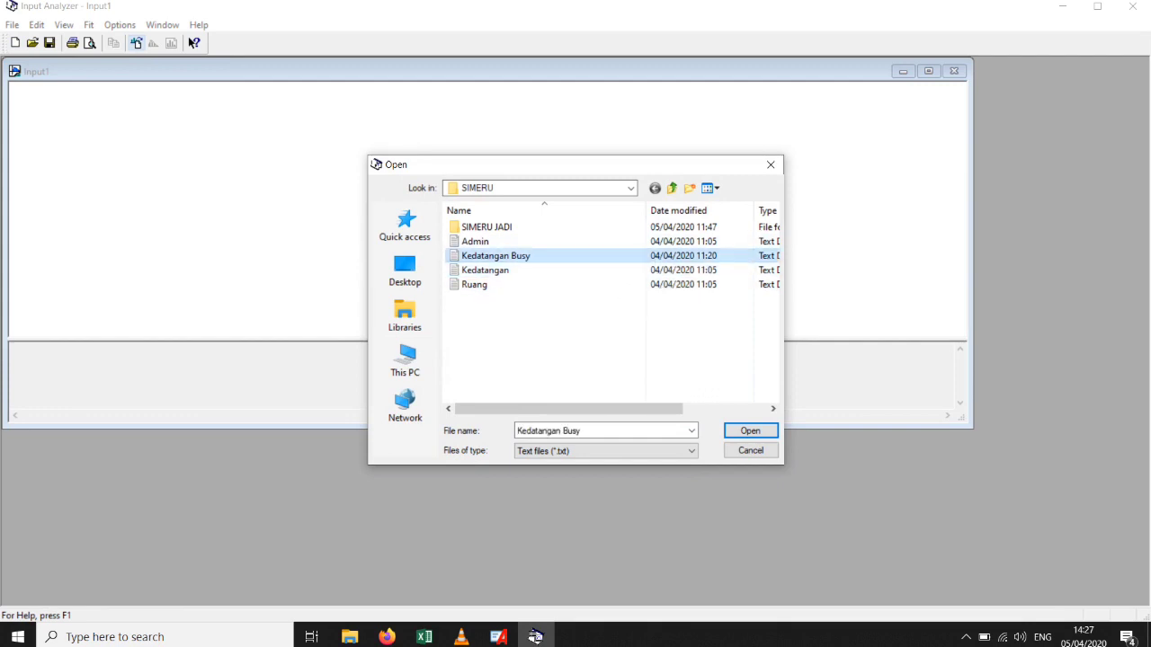
left_click(749, 430)
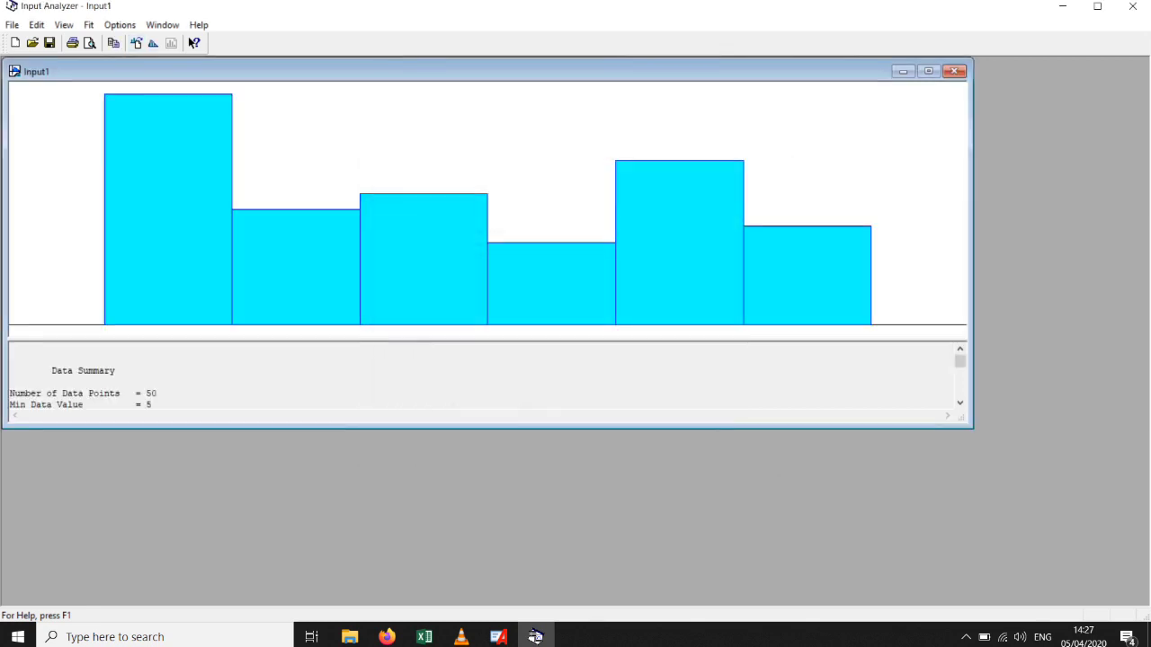
Fit a distribution to the data and use its expression 4.5 + 6 * BETA(0.758, 0.951) for Kedatangan Mahasiswa's time between arrivals back in Arena.
left_click(153, 42)
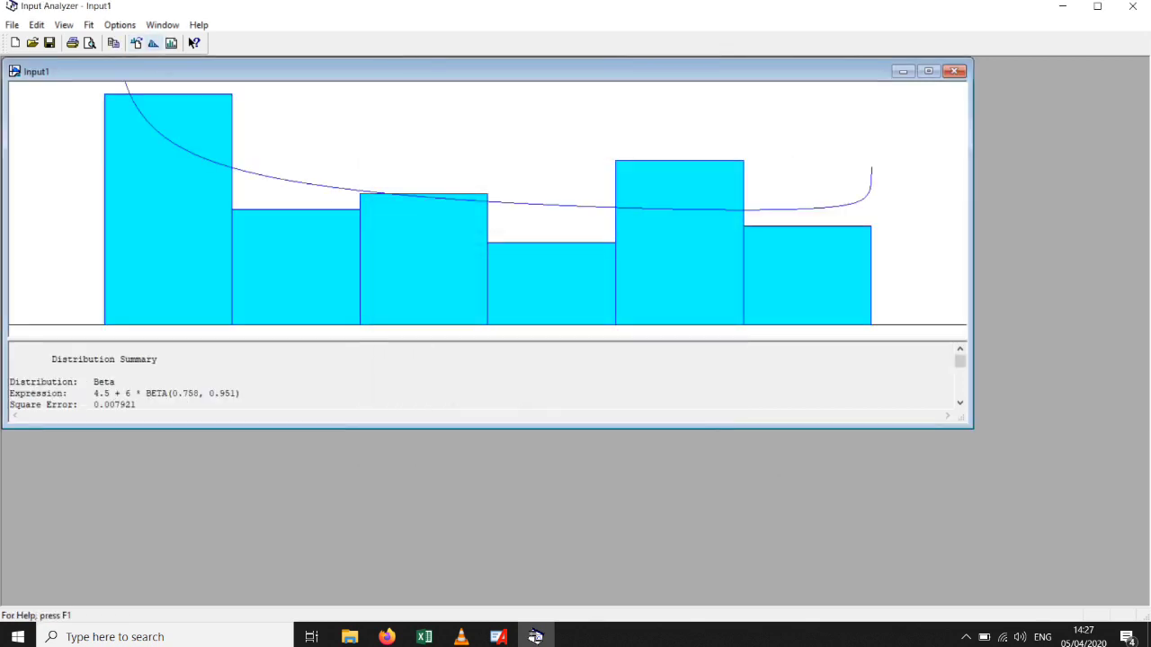
left_click_drag(241, 393, 93, 392)
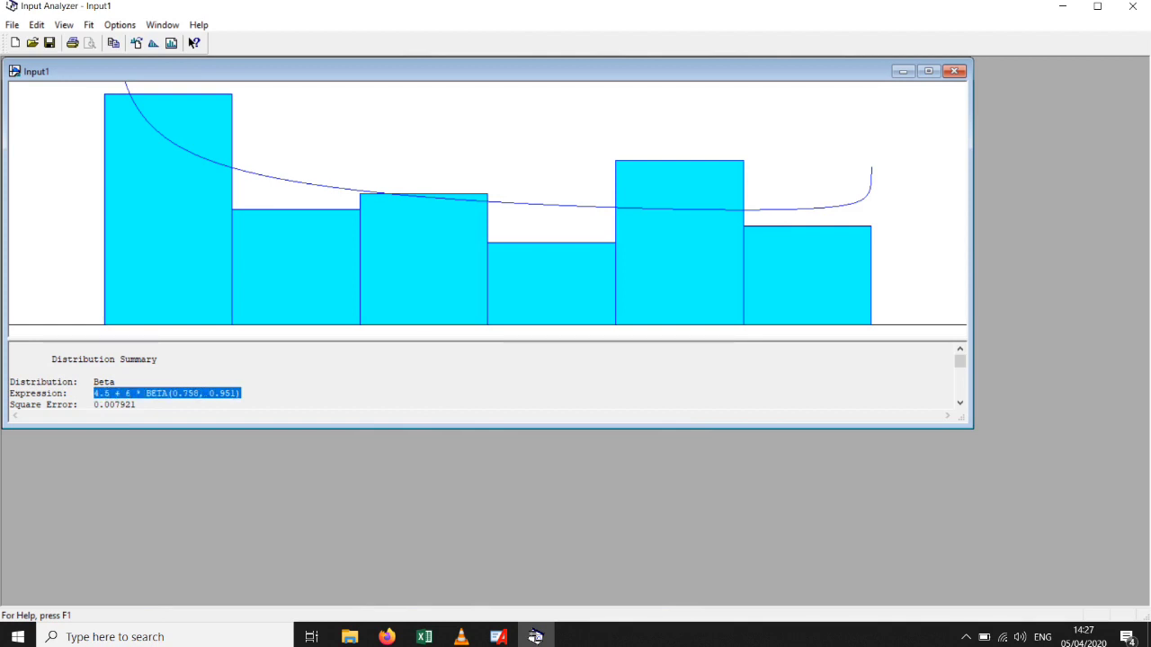
key("alt+Tab")
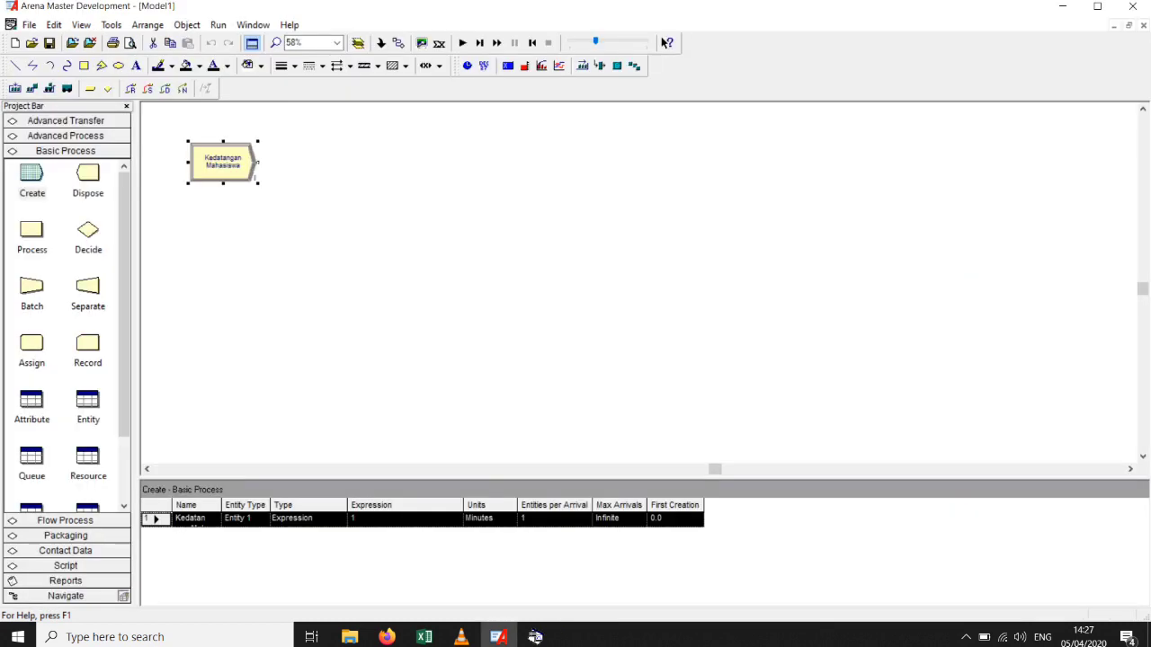
double_click(226, 162)
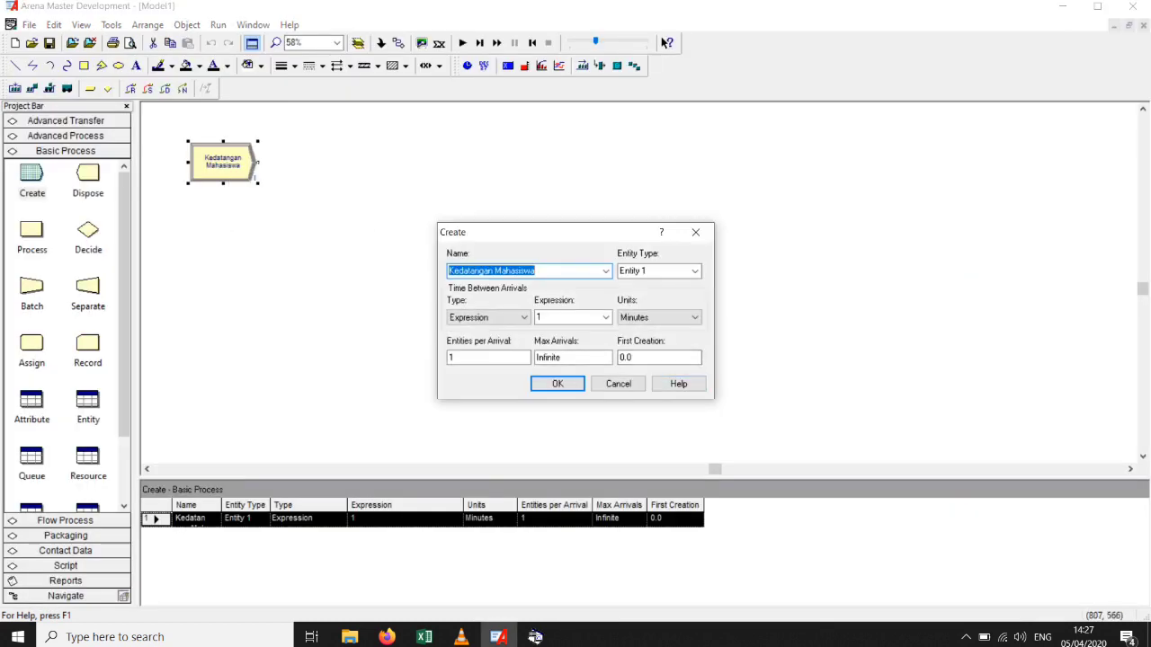
double_click(542, 317)
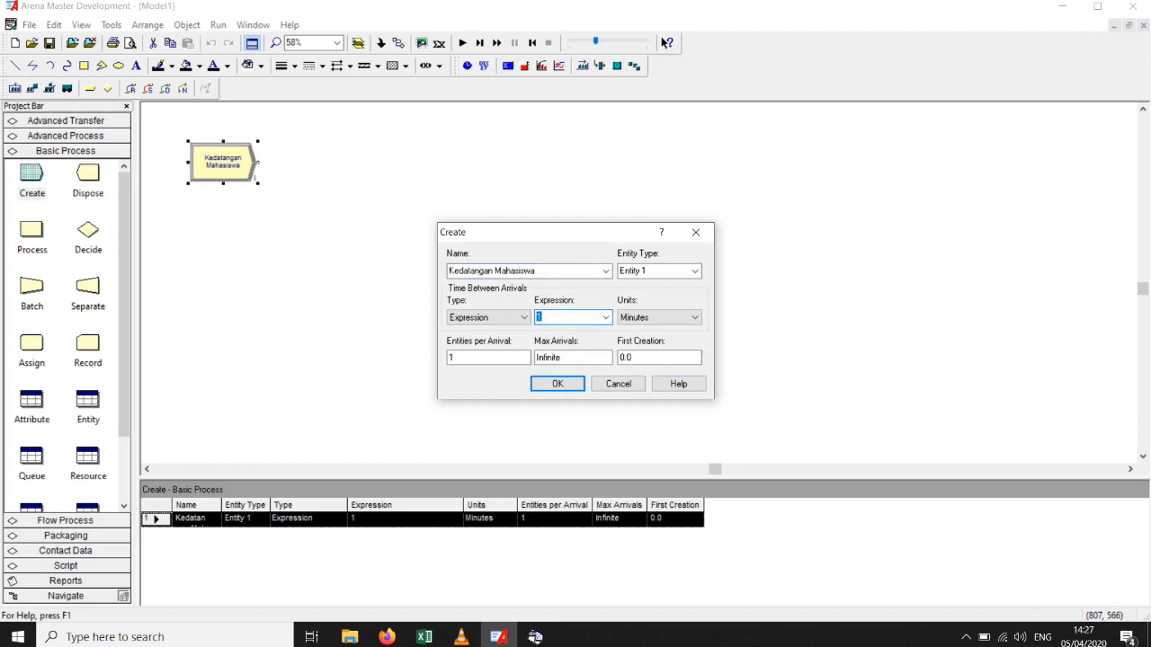
key("ctrl+v")
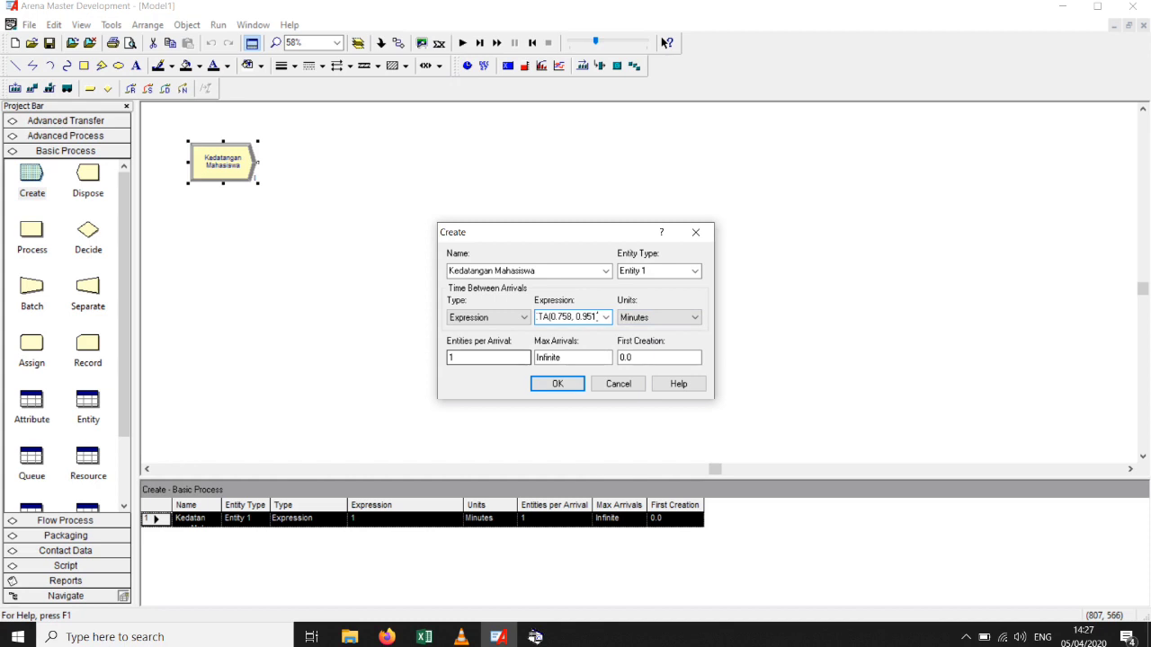
key("Return")
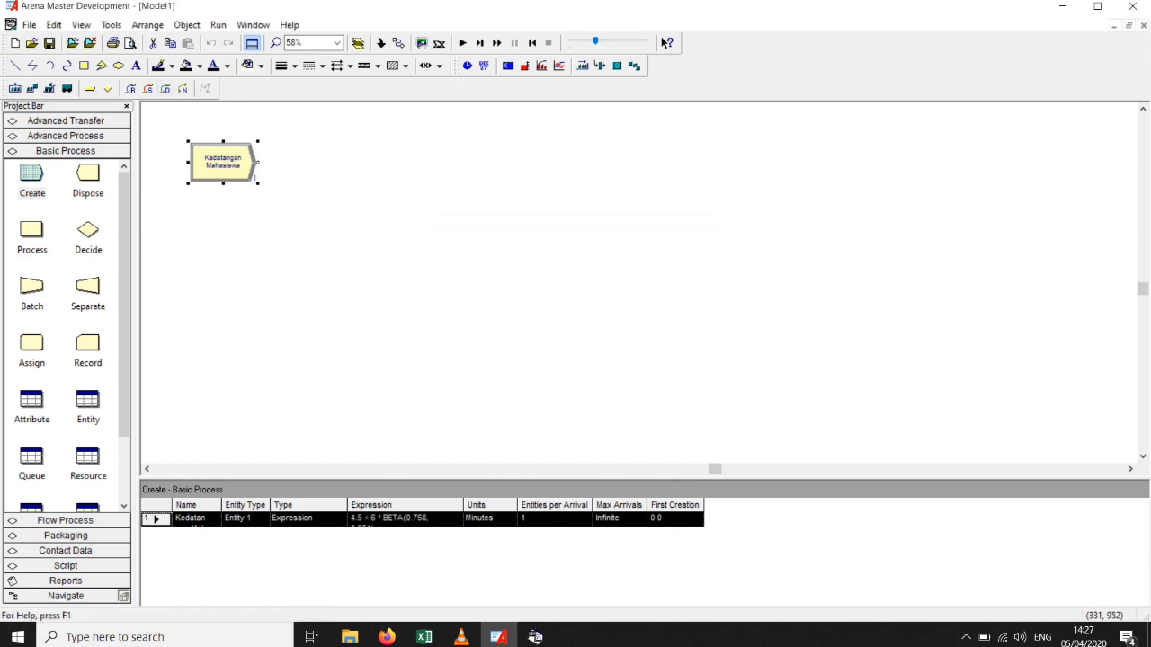
Add an Assign module after Kedatangan Mahasiswa with an Entity Picture assignment set to Picture.Woman.
left_click_drag(32, 342, 315, 163)
double_click(314, 162)
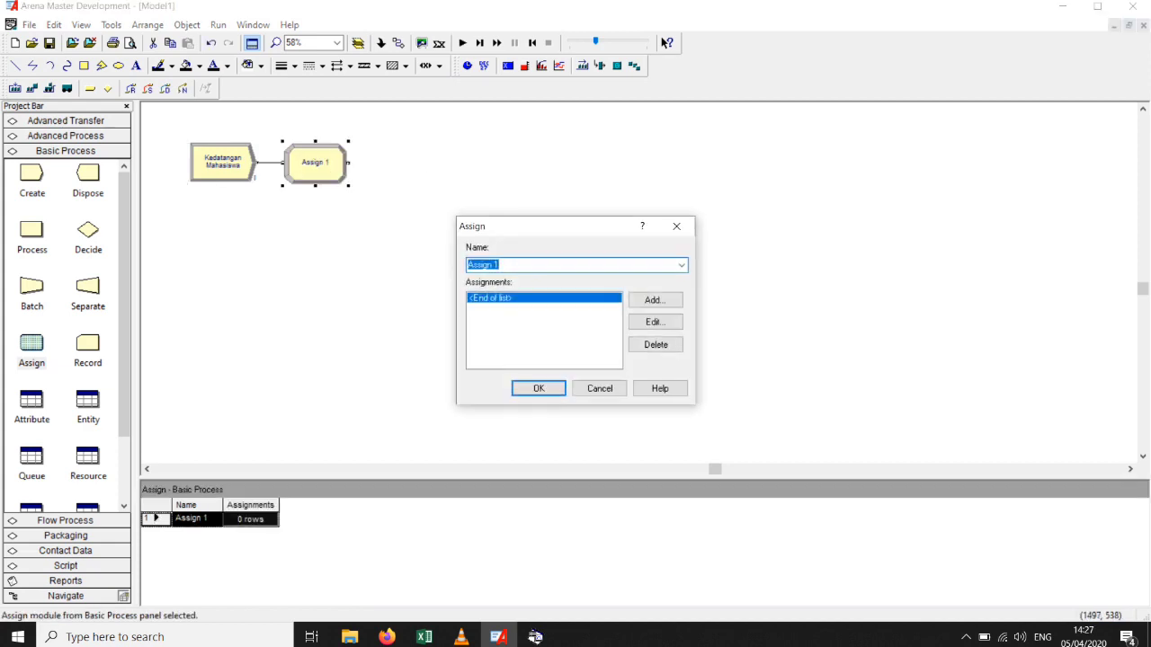
left_click(655, 300)
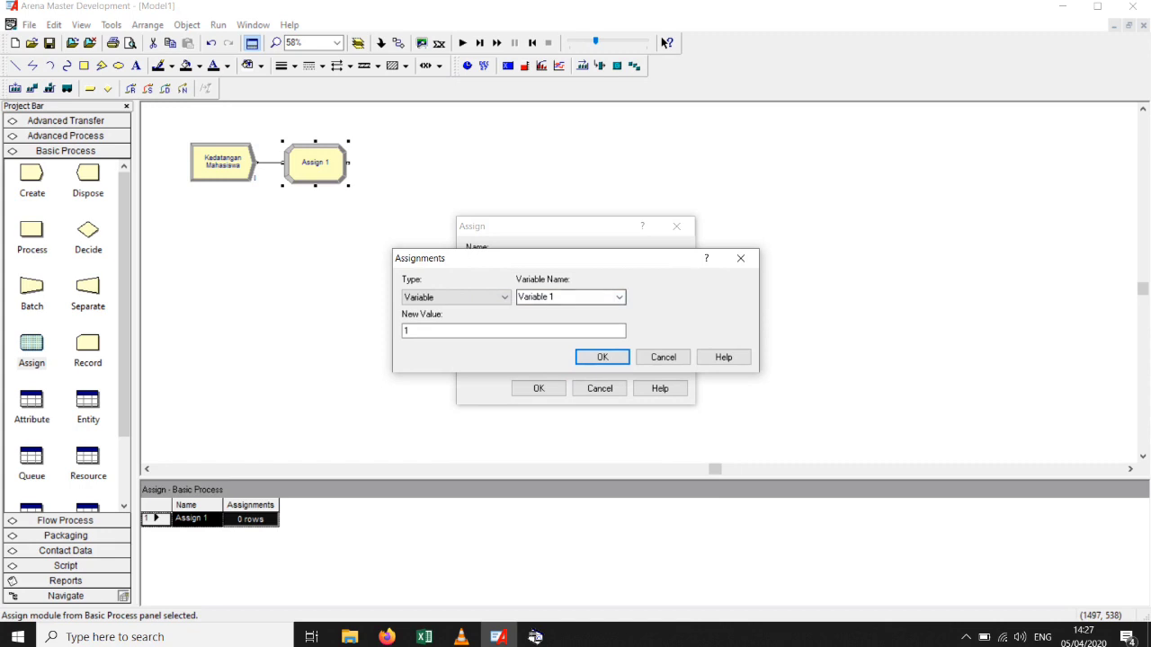
left_click(504, 297)
left_click(441, 359)
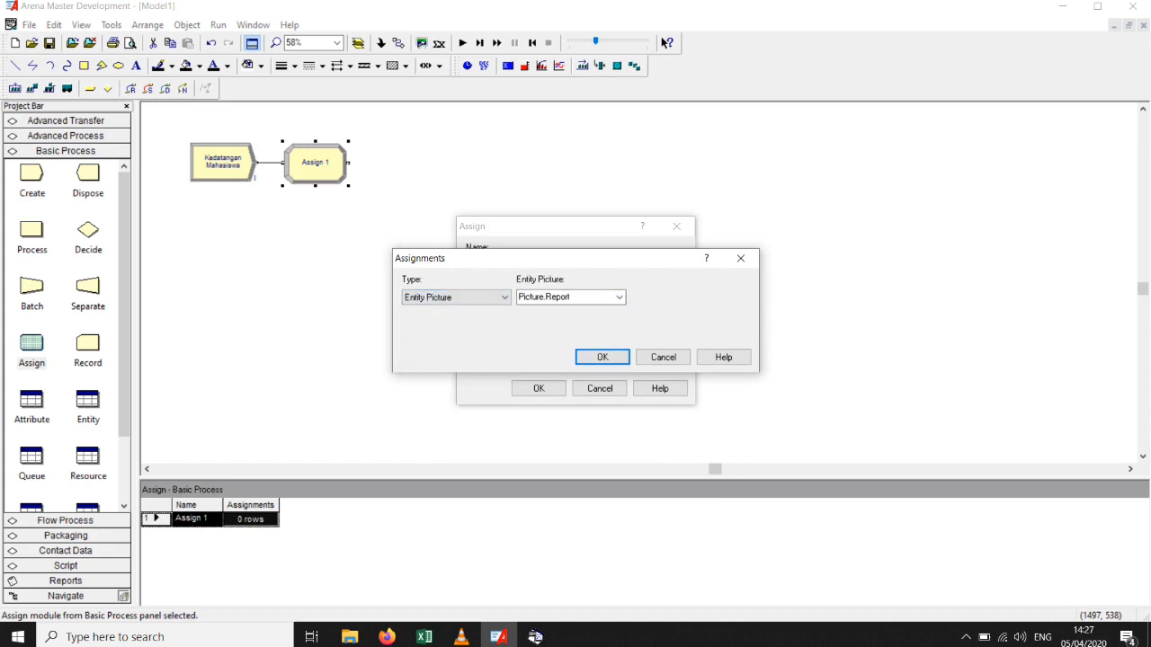
left_click(619, 297)
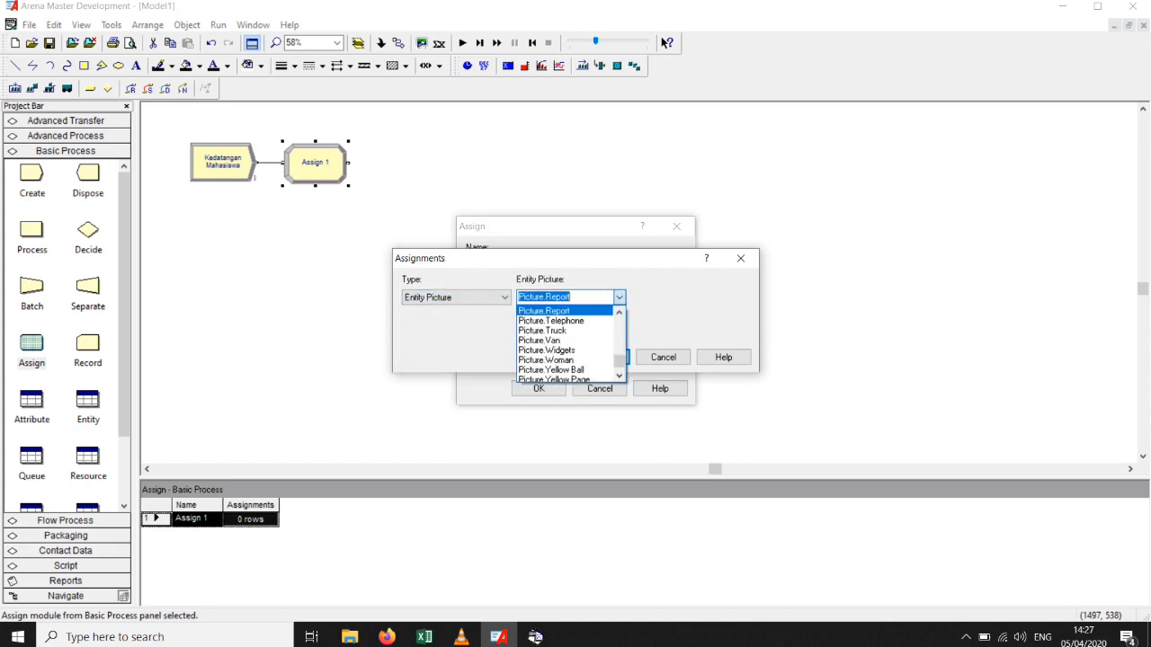
left_click(559, 361)
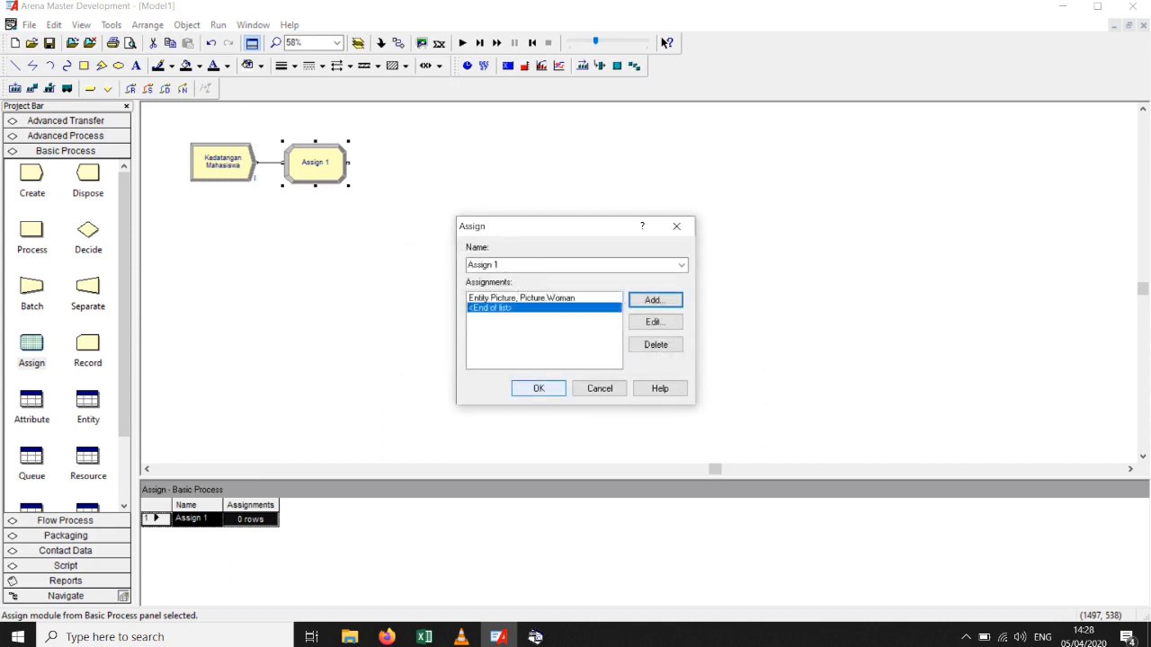
left_click(539, 389)
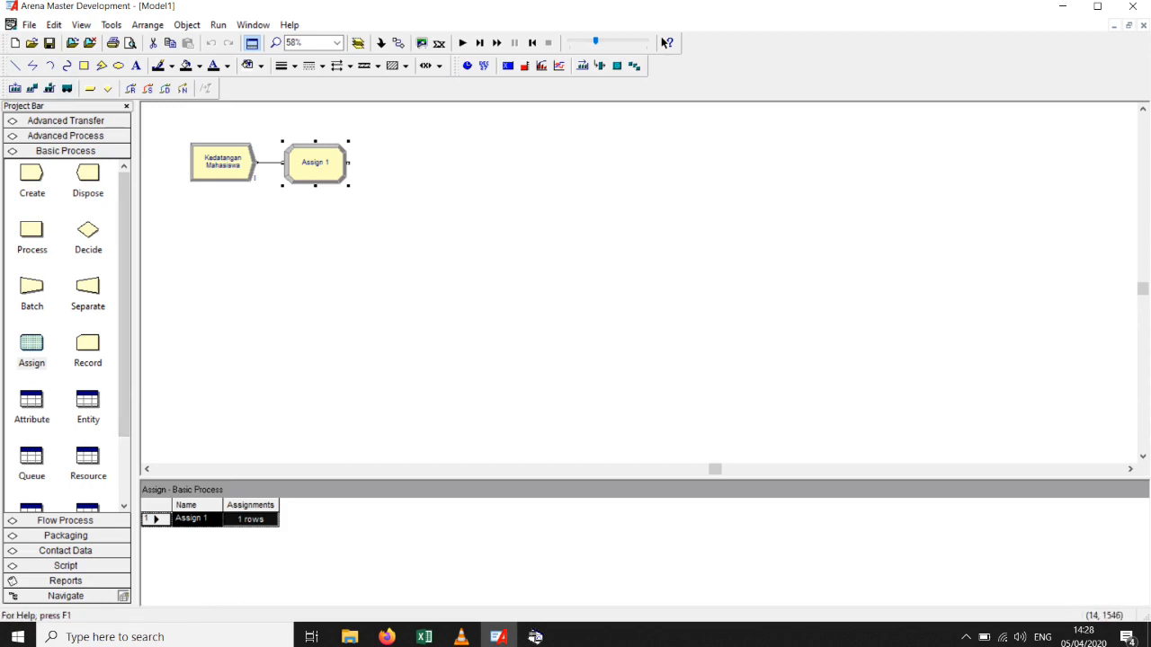
Add an Advanced Transfer Station module after the Assign module, with both its name and station name set to Pintu Masuk.
left_click(66, 120)
left_click_drag(32, 255, 406, 163)
double_click(407, 163)
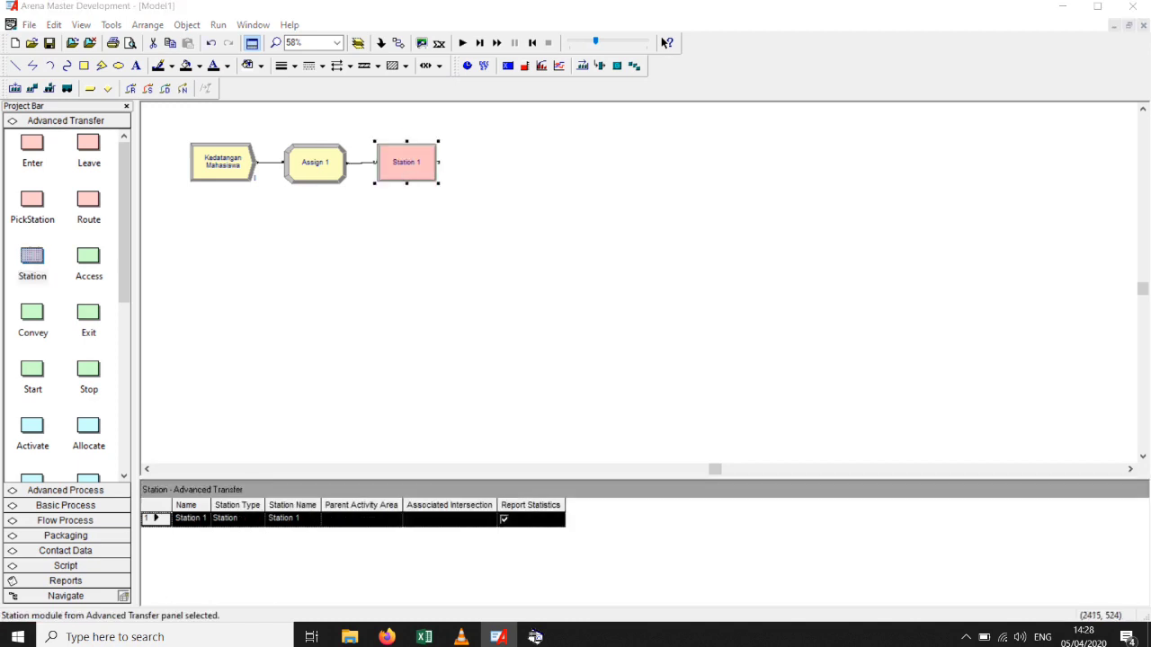
type("Pintu Ma")
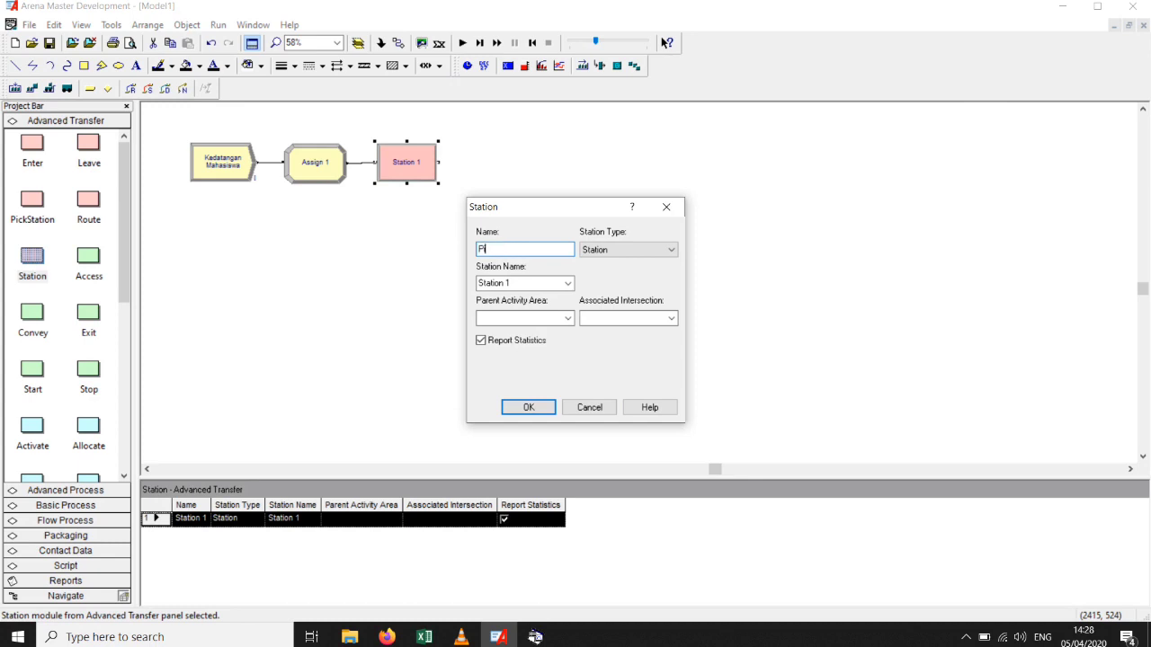
key("BackSpace")
key("BackSpace")
key("BackSpace")
key("BackSpace")
key("BackSpace")
key("BackSpace")
key("BackSpace")
key("BackSpace")
key("ctrl+z")
key("BackSpace")
key("BackSpace")
key("BackSpace")
key("BackSpace")
type("asuk")
key("Tab")
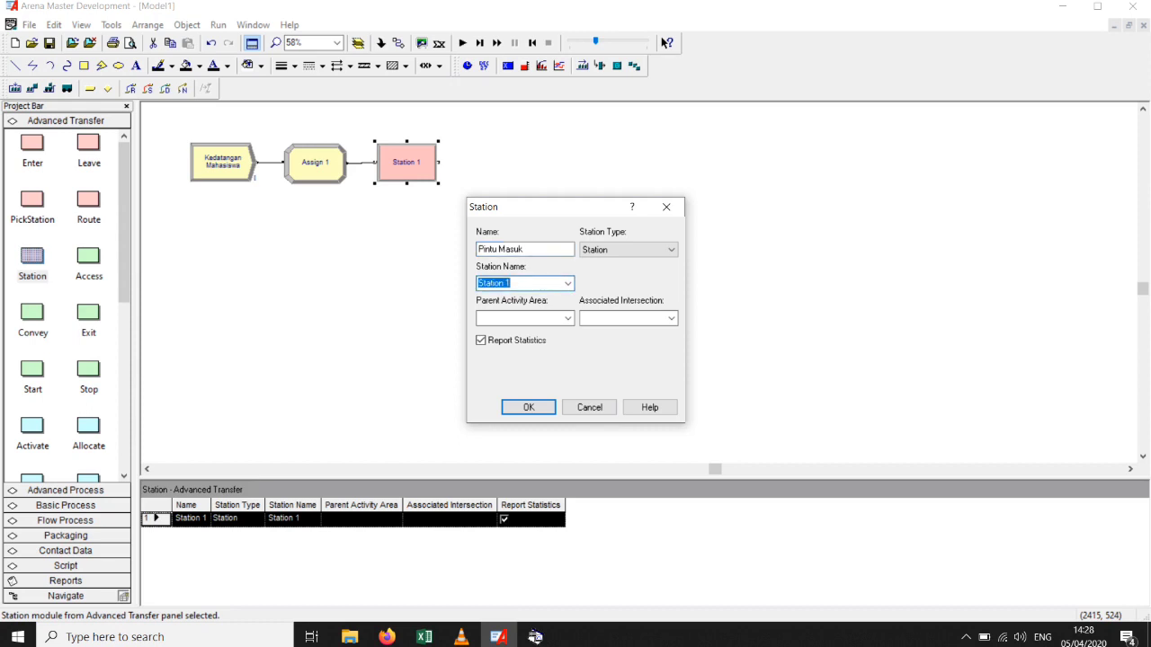
type("Pintu Masuk")
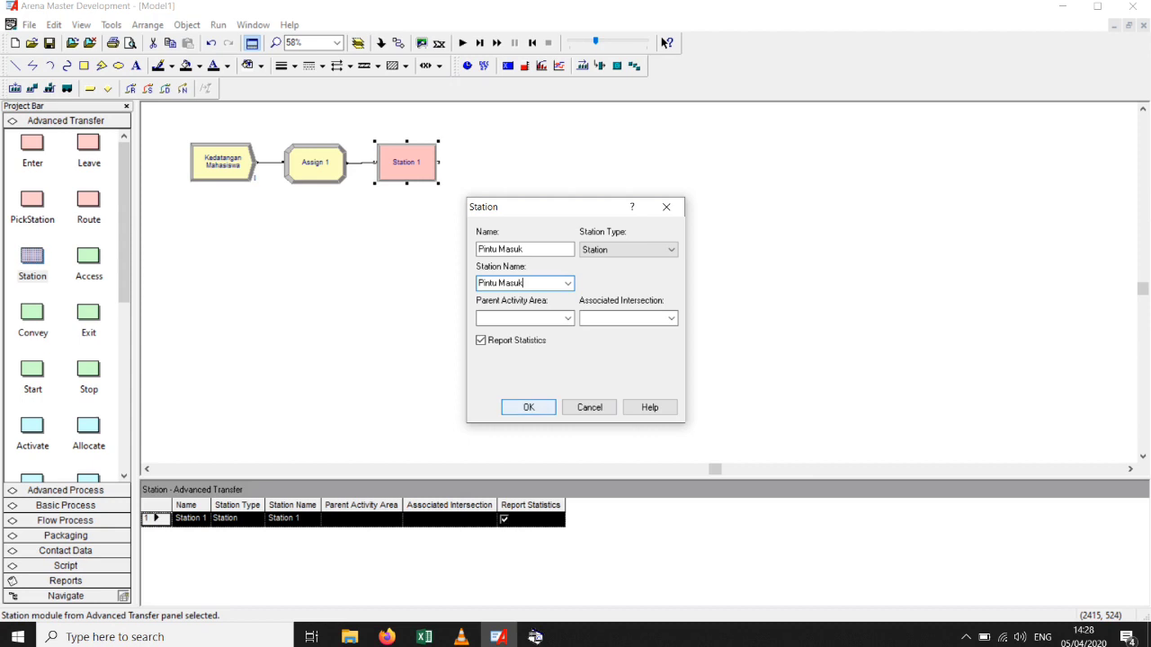
key("Return")
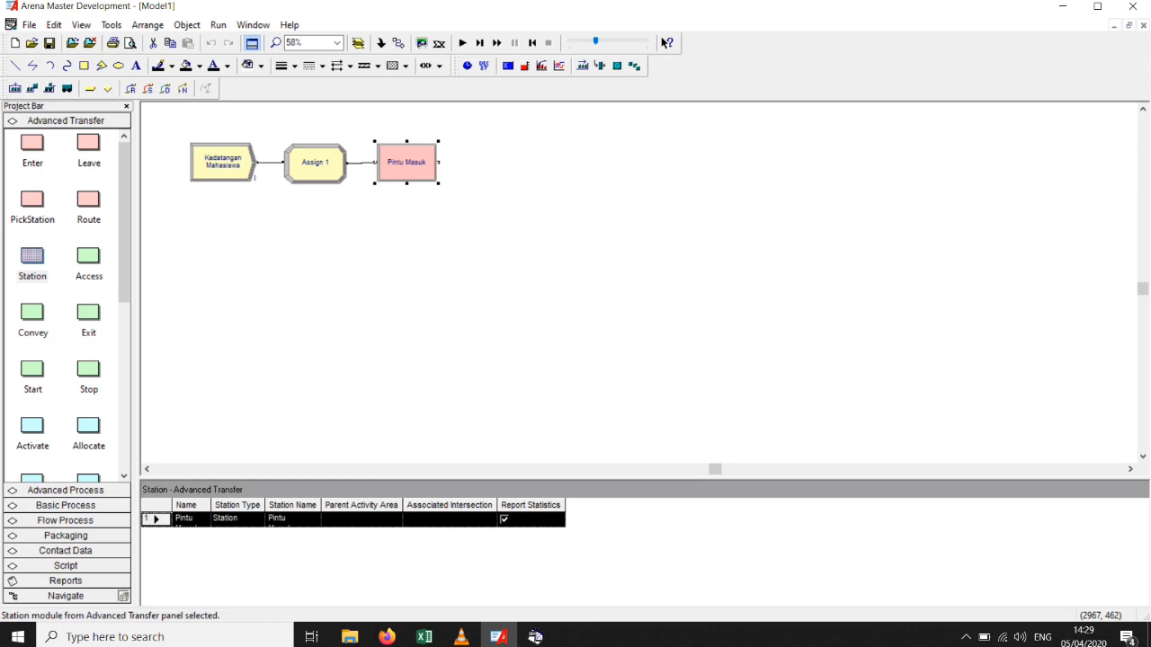
left_click(665, 224)
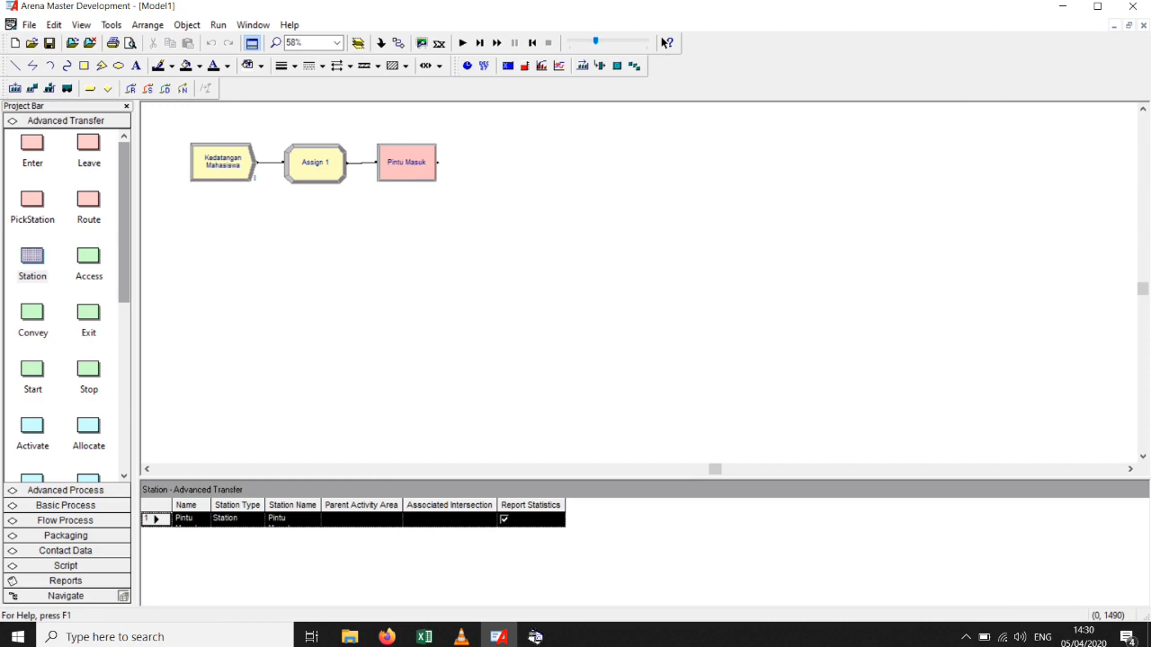
Add a Basic Process Decide module after the Pintu Masuk station, connected to its exit.
scroll(71, 306, "down", 3)
scroll(71, 306, "up", 3)
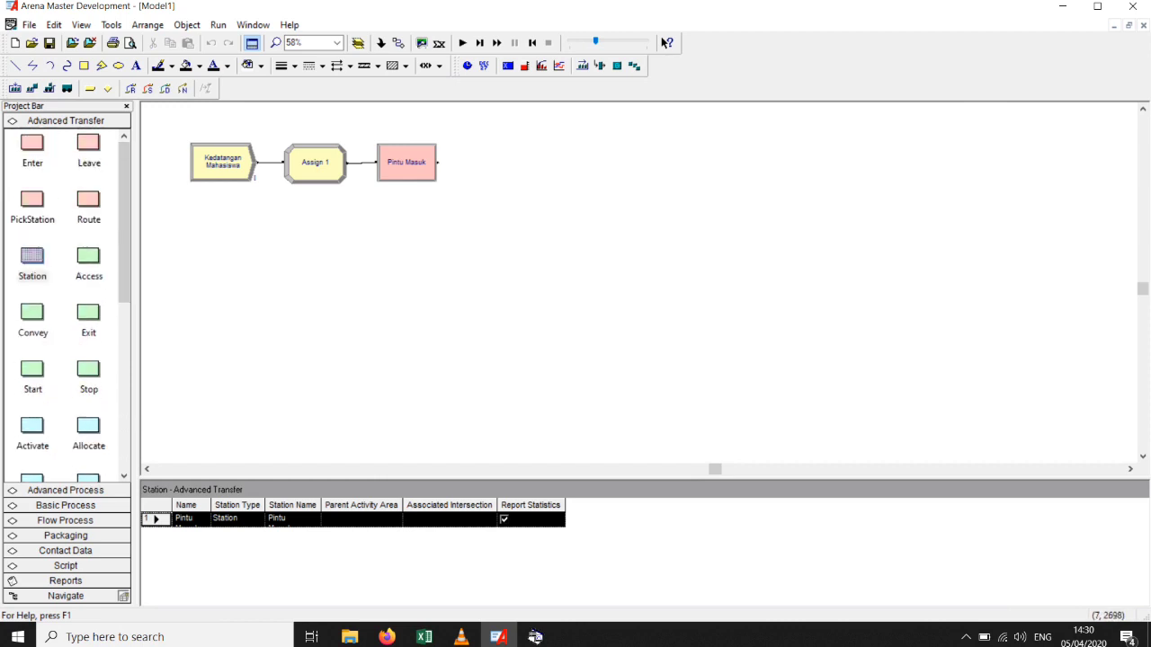
left_click(66, 506)
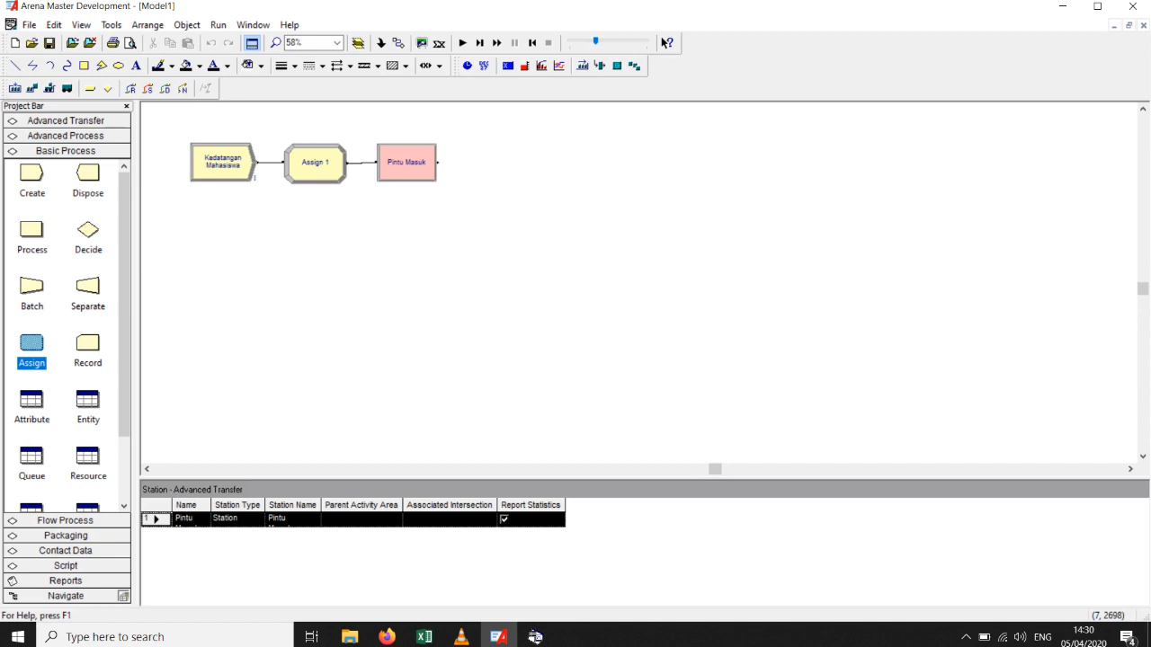
left_click(88, 231)
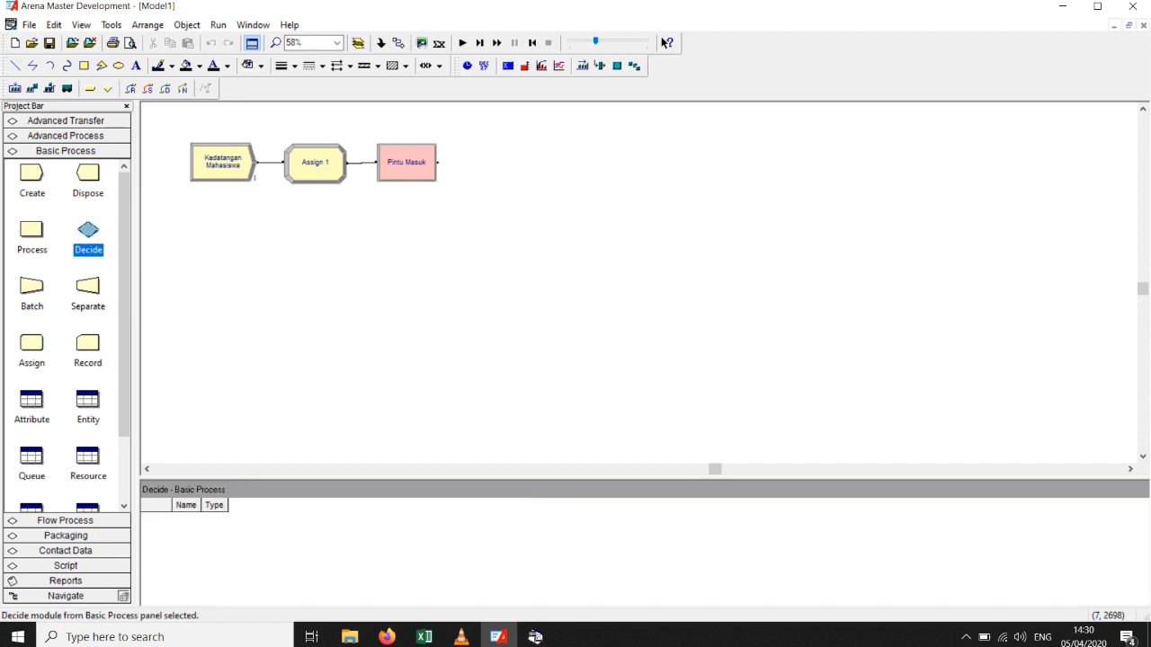
left_click(409, 164)
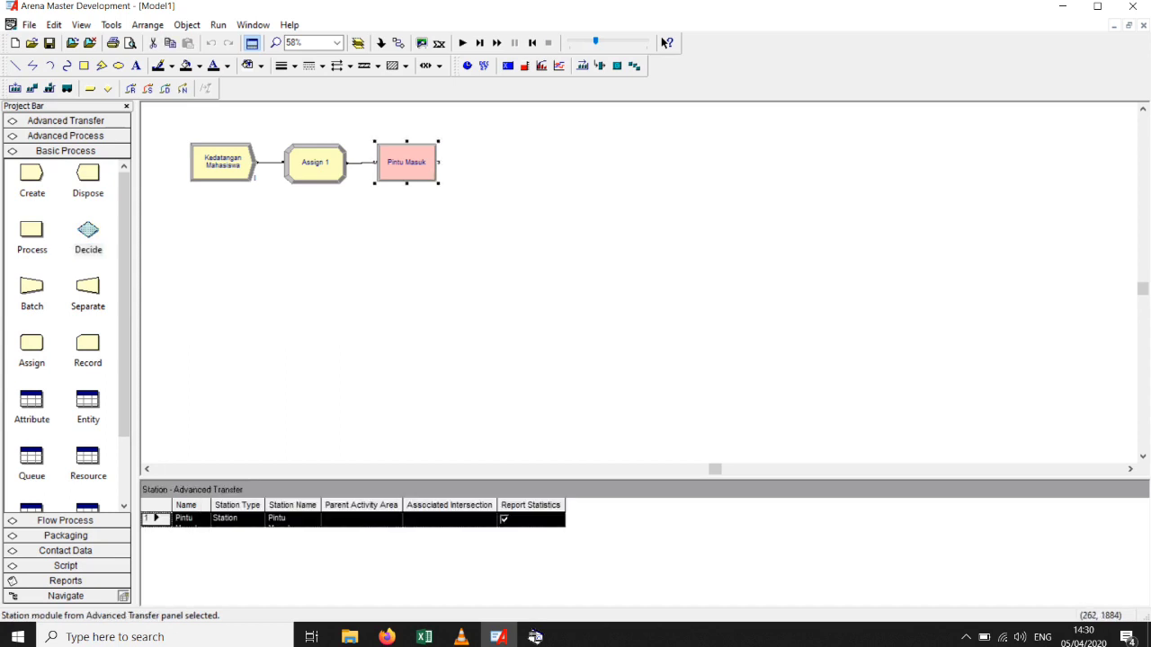
left_click_drag(88, 231, 505, 162)
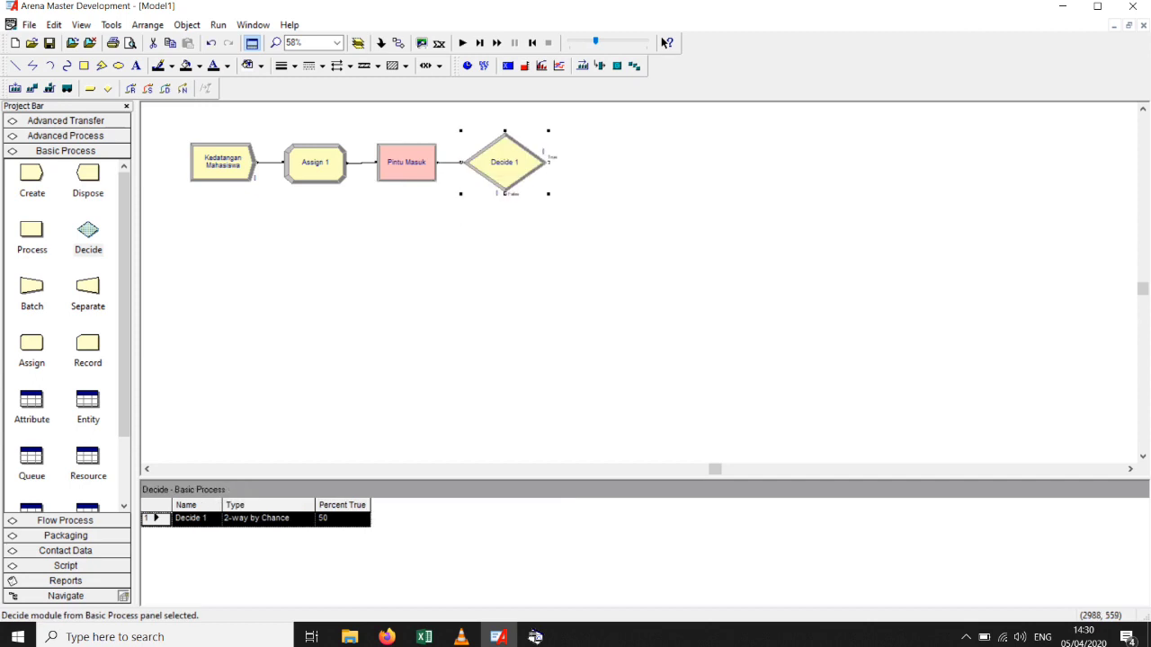
left_click(500, 192)
key("Delete")
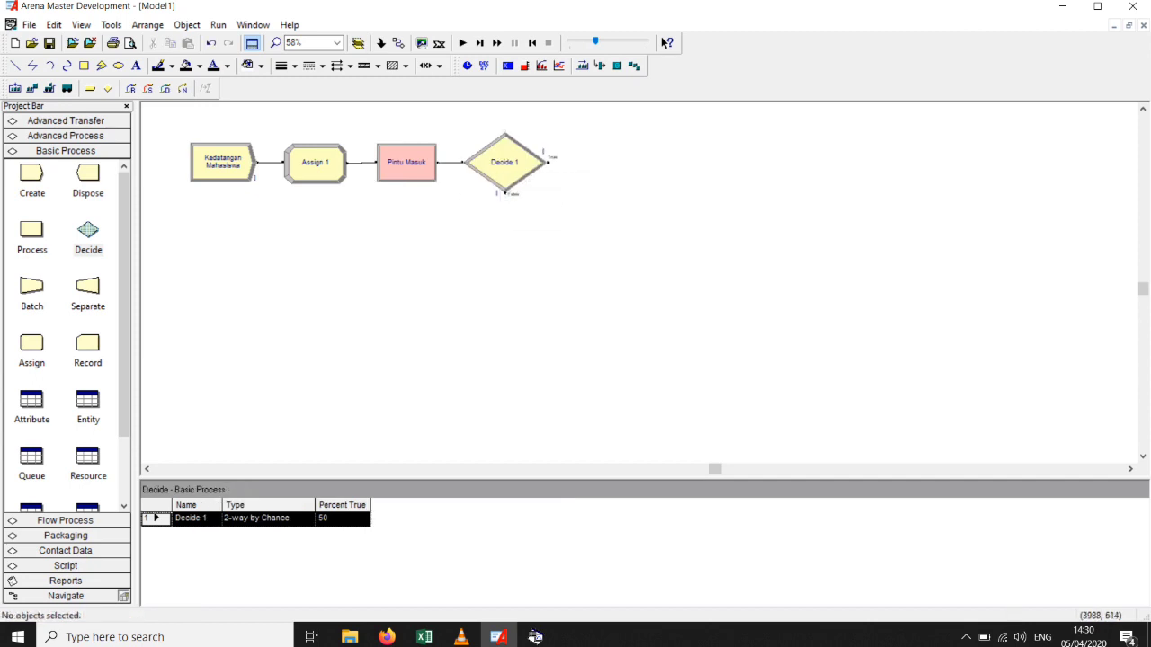
Set the Decide module's type to N-way by Chance with percentages of 50 and 30.
left_click(511, 175)
double_click(510, 174)
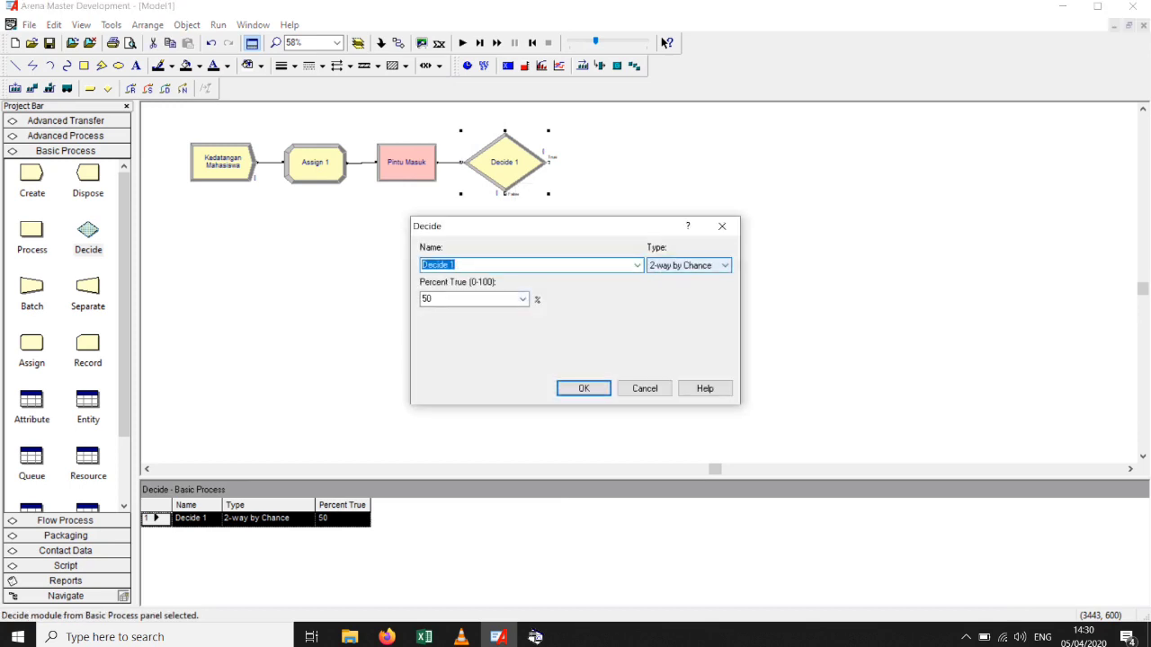
left_click(697, 265)
left_click(680, 297)
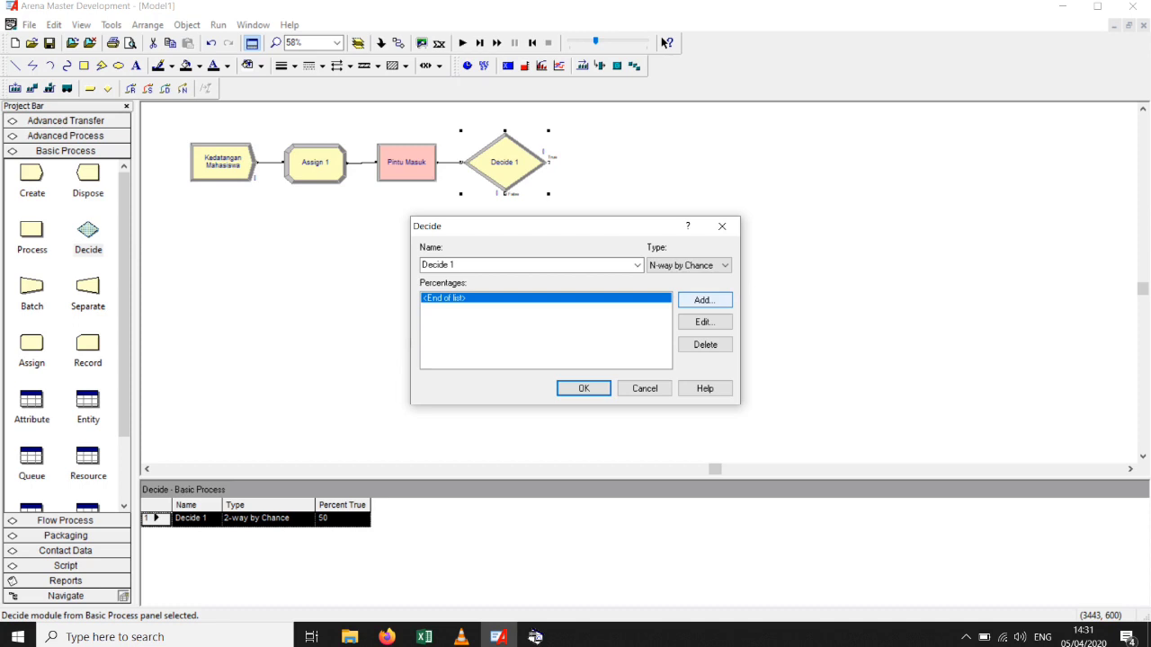
left_click(705, 300)
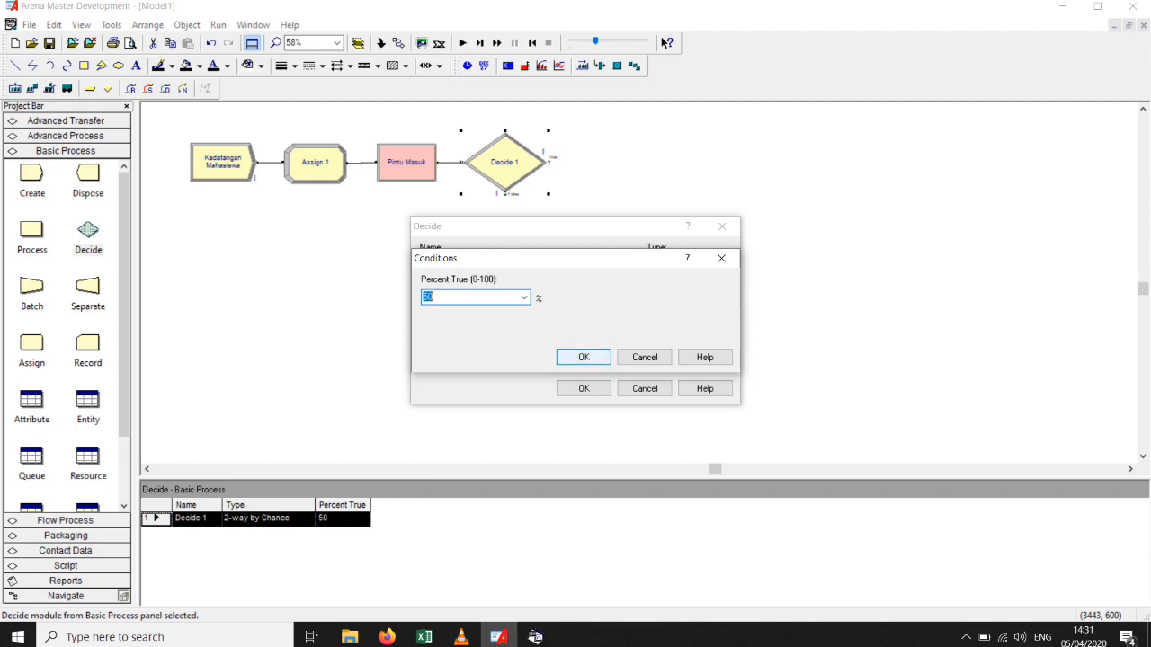
key("Return")
key("Return")
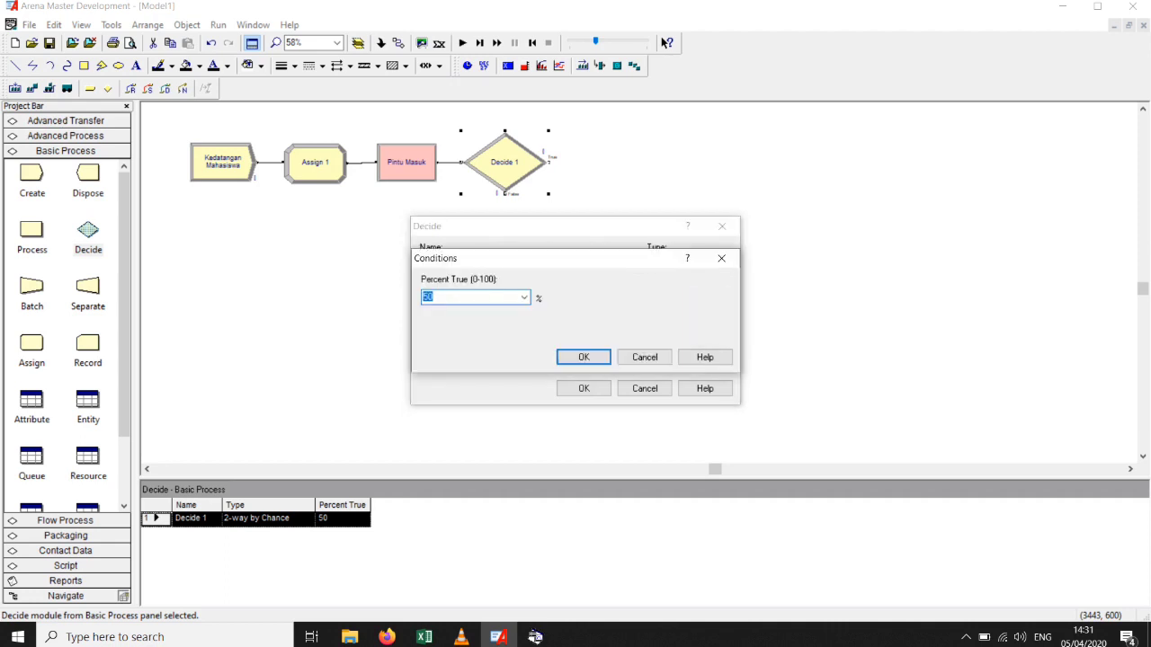
type("30")
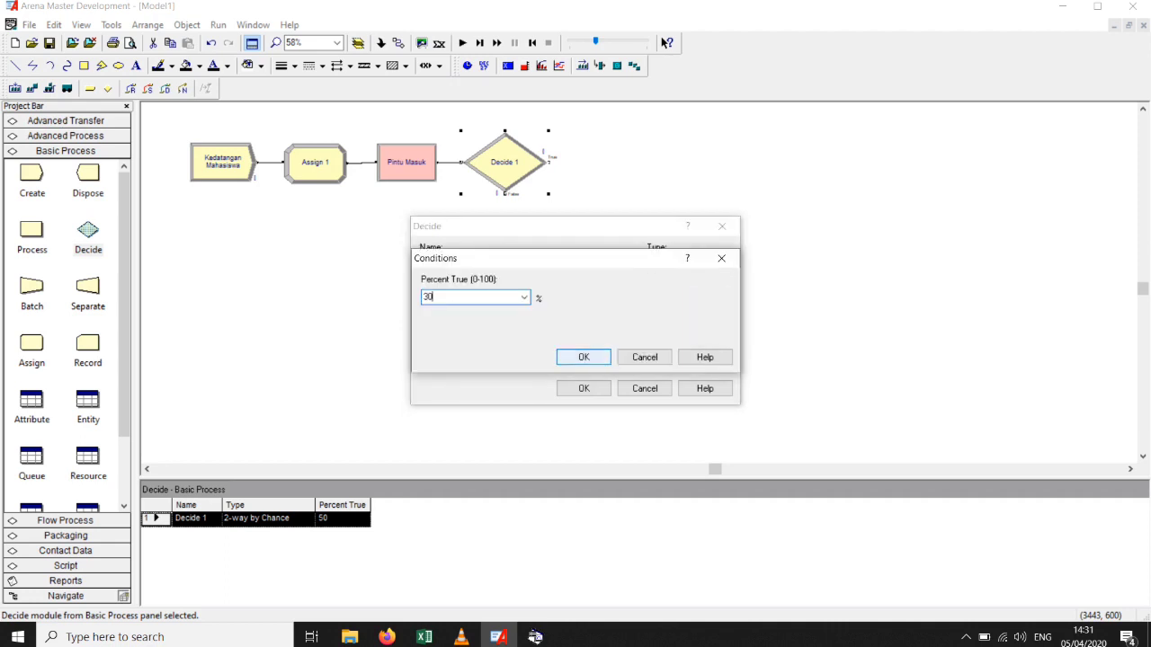
key("Return")
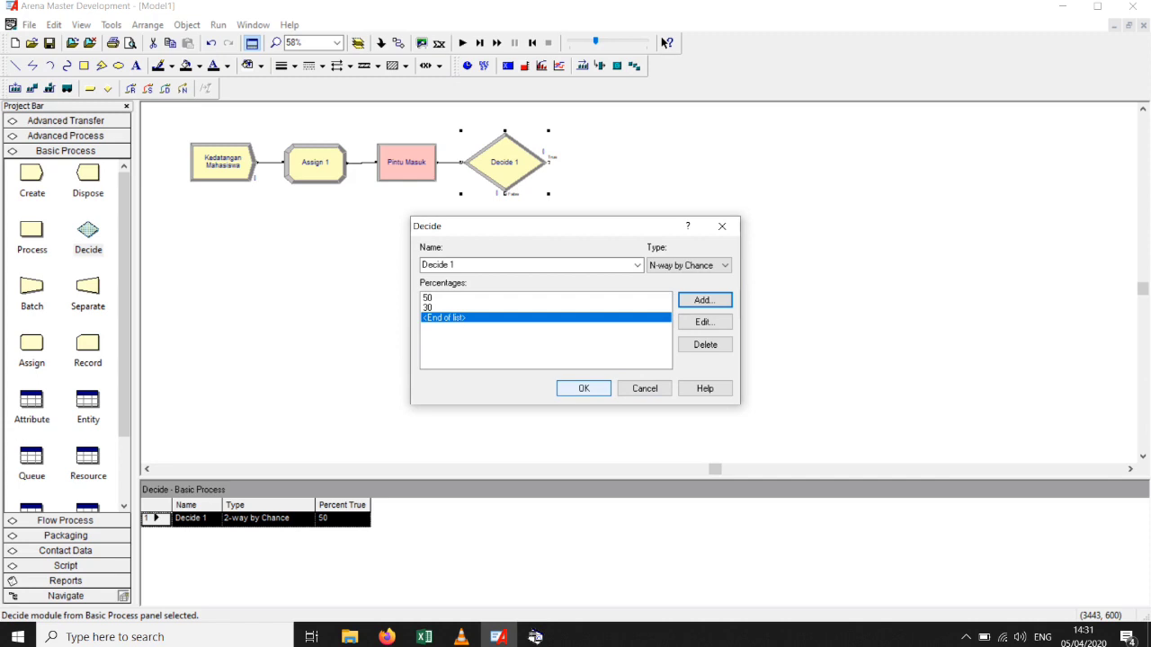
left_click(583, 388)
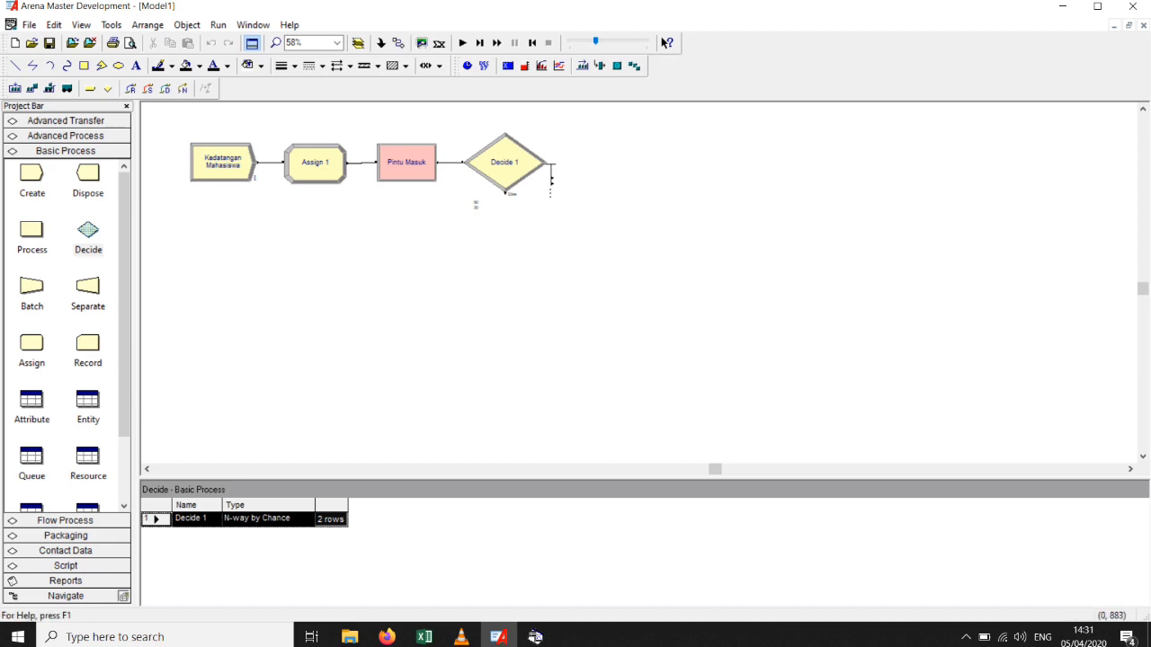
Place three Advanced Transfer Route modules: one beside Decide 1, one below that route, and one below Decide 1.
left_click(66, 120)
left_click(88, 200)
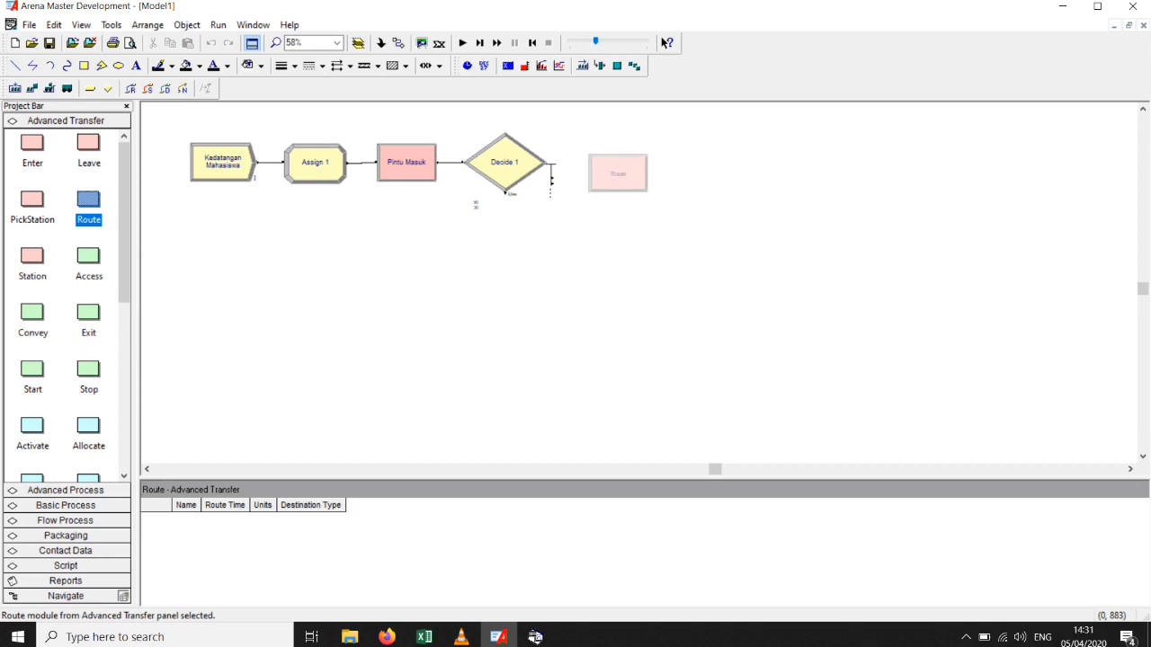
left_click(618, 162)
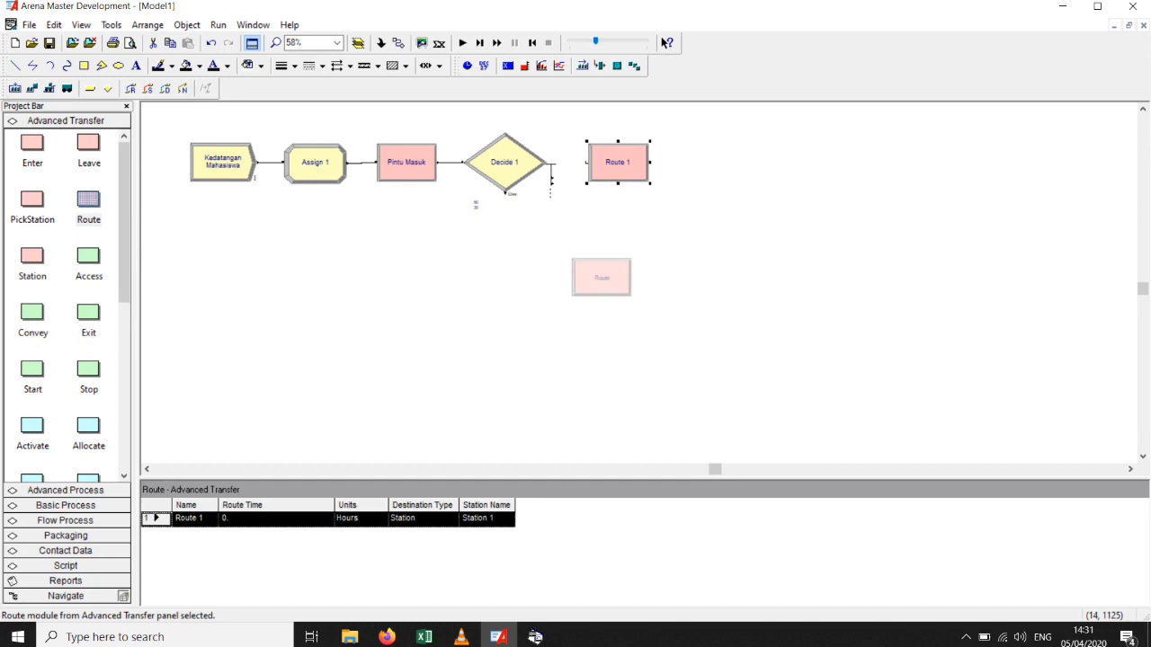
left_click(618, 283)
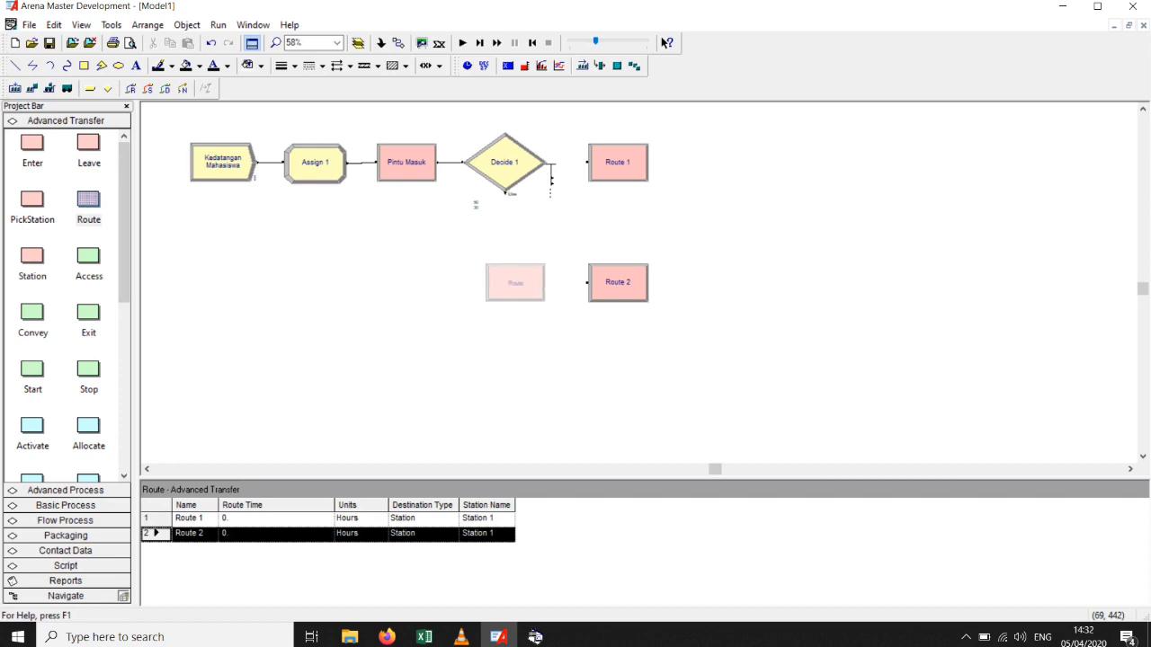
left_click(509, 283)
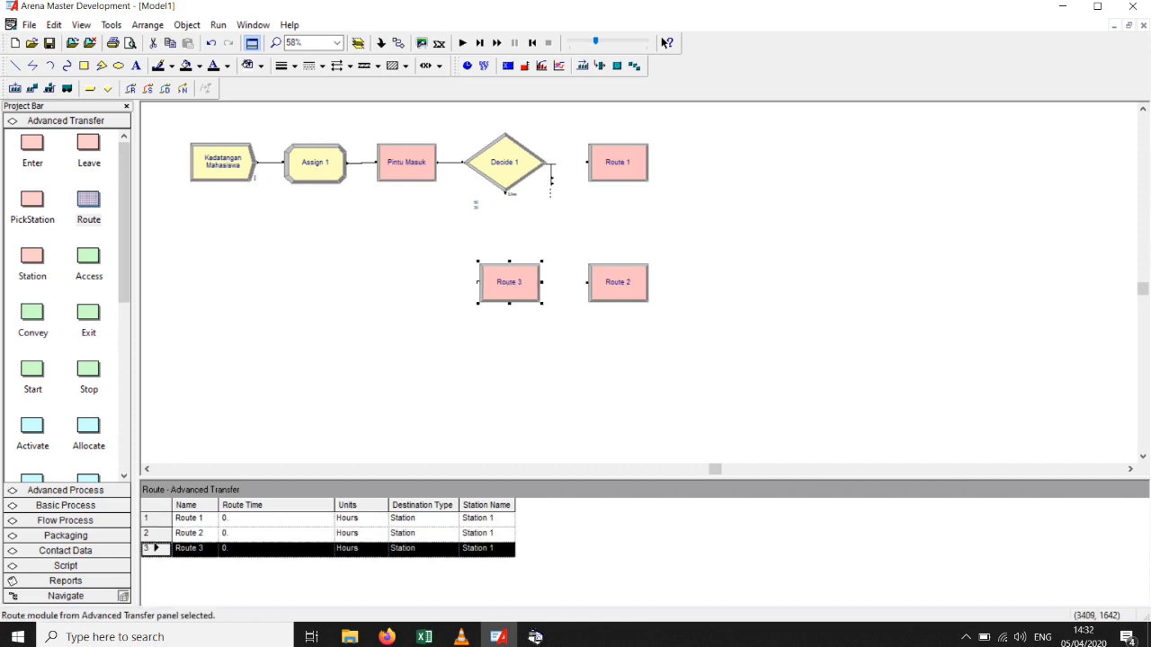
left_click(513, 322)
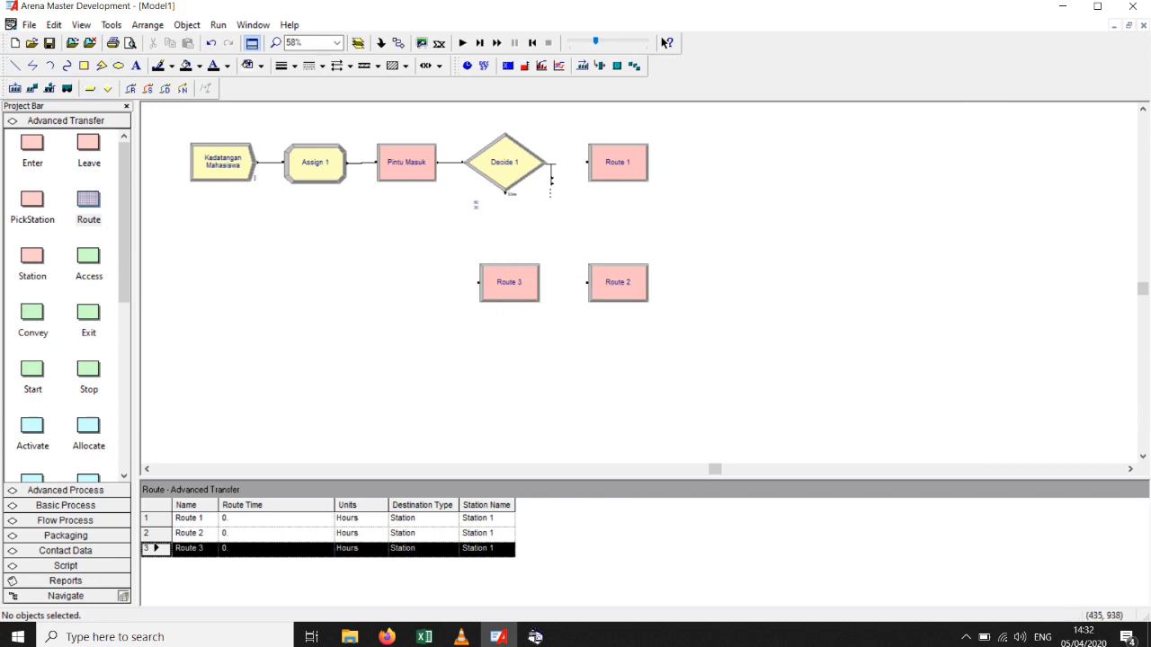
Connect Decide 1's first chance exit to Route 1, its second to Route 2, and its Else exit to Route 3.
left_click(398, 43)
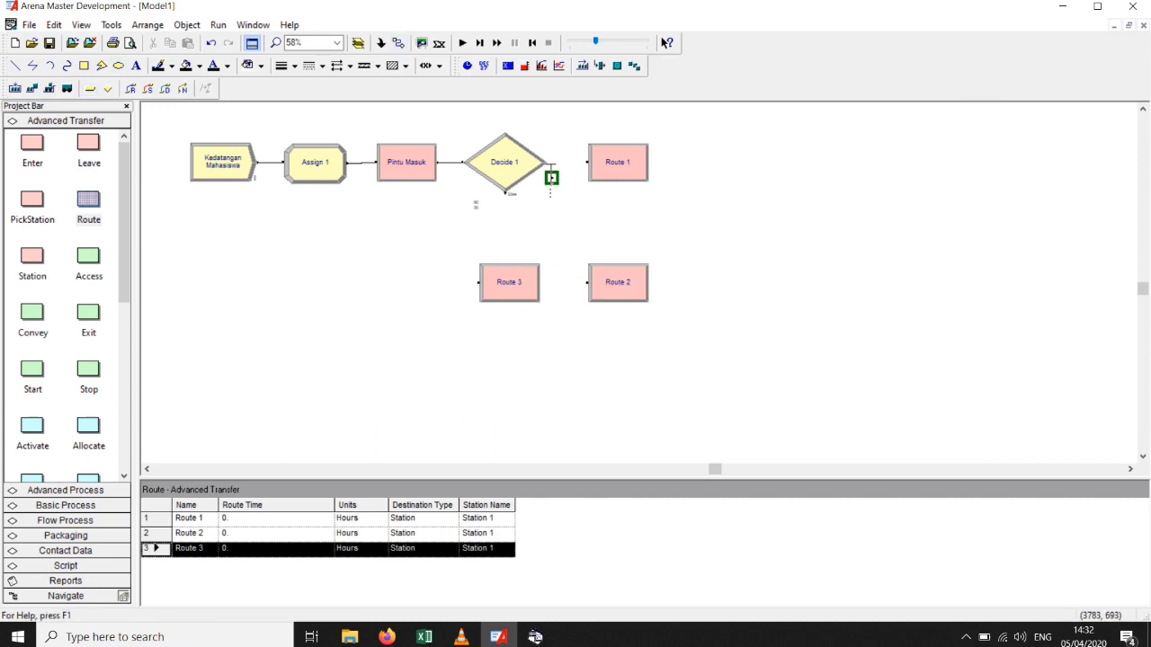
left_click(552, 177)
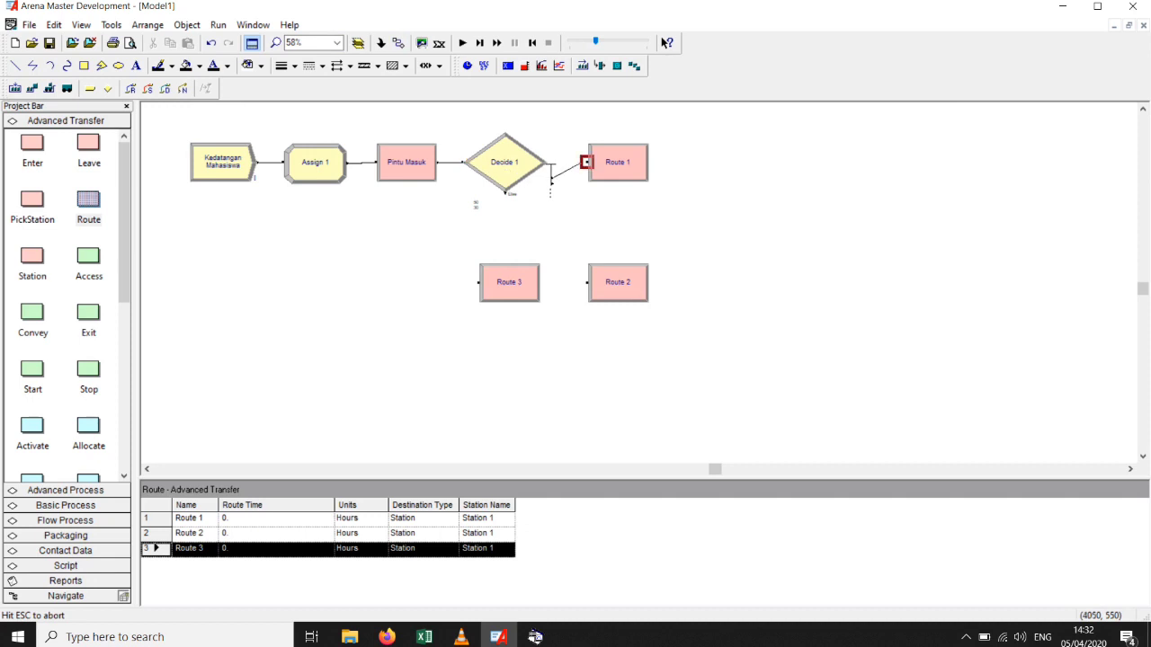
left_click(585, 161)
left_click(550, 180)
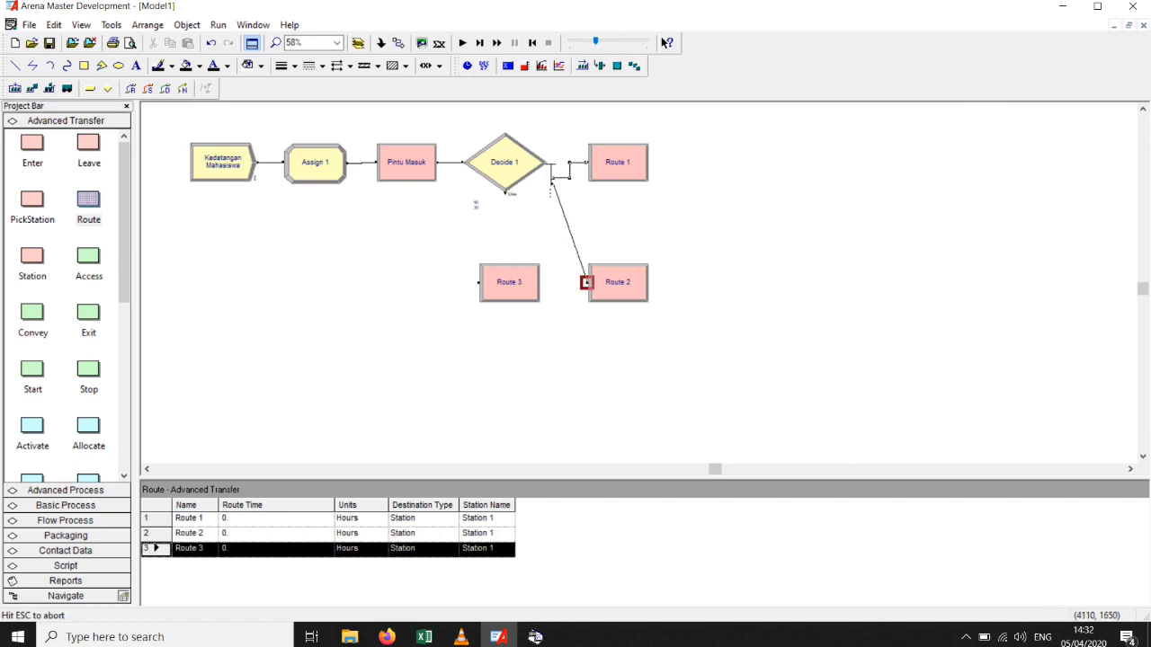
left_click(586, 282)
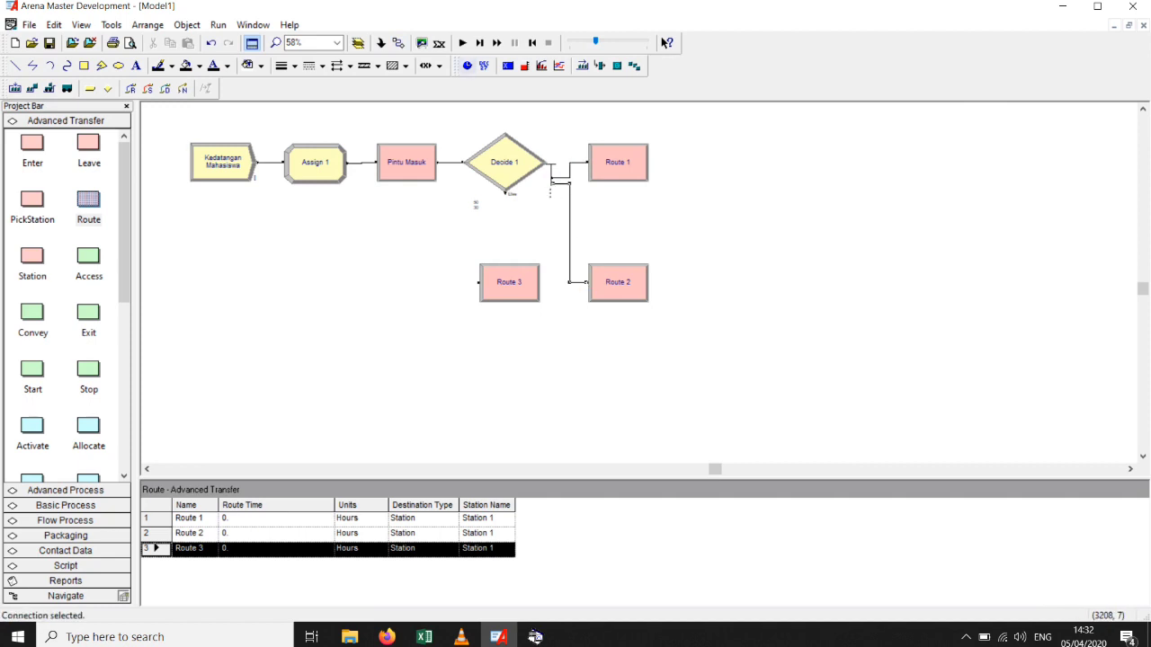
left_click(398, 43)
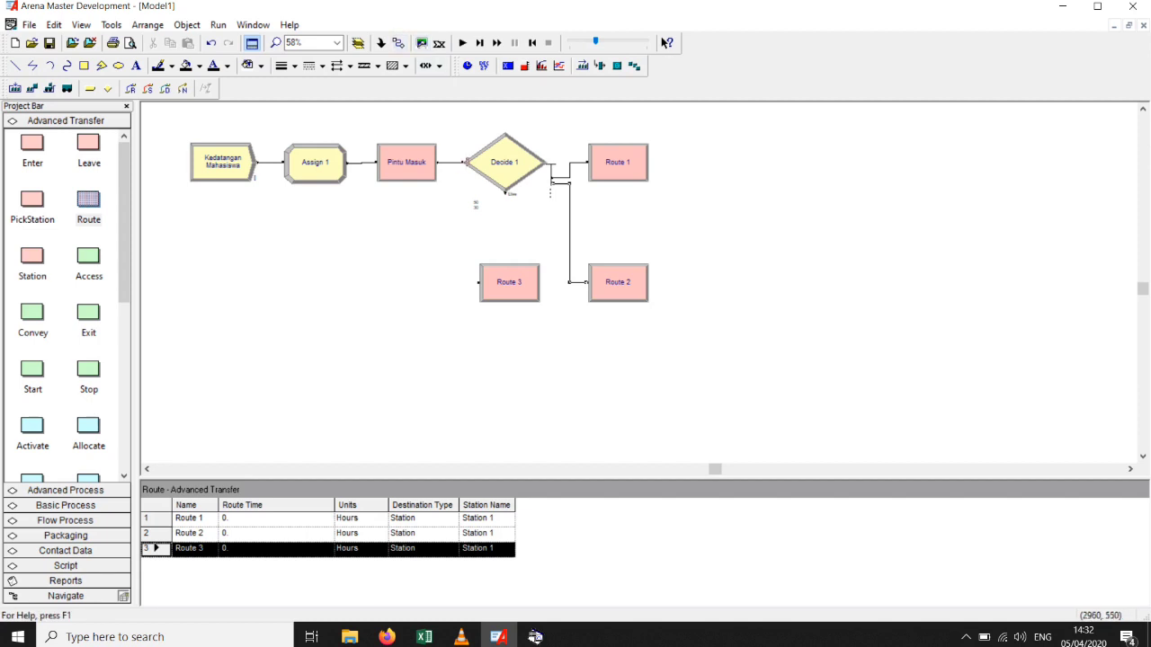
left_click(506, 192)
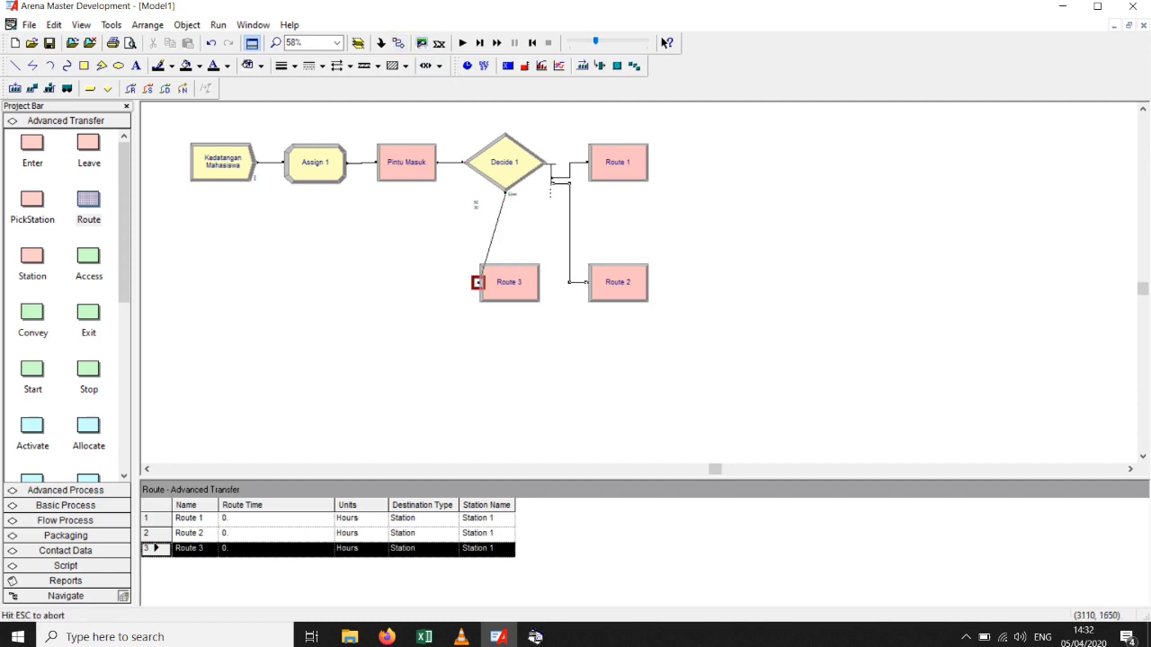
left_click(477, 283)
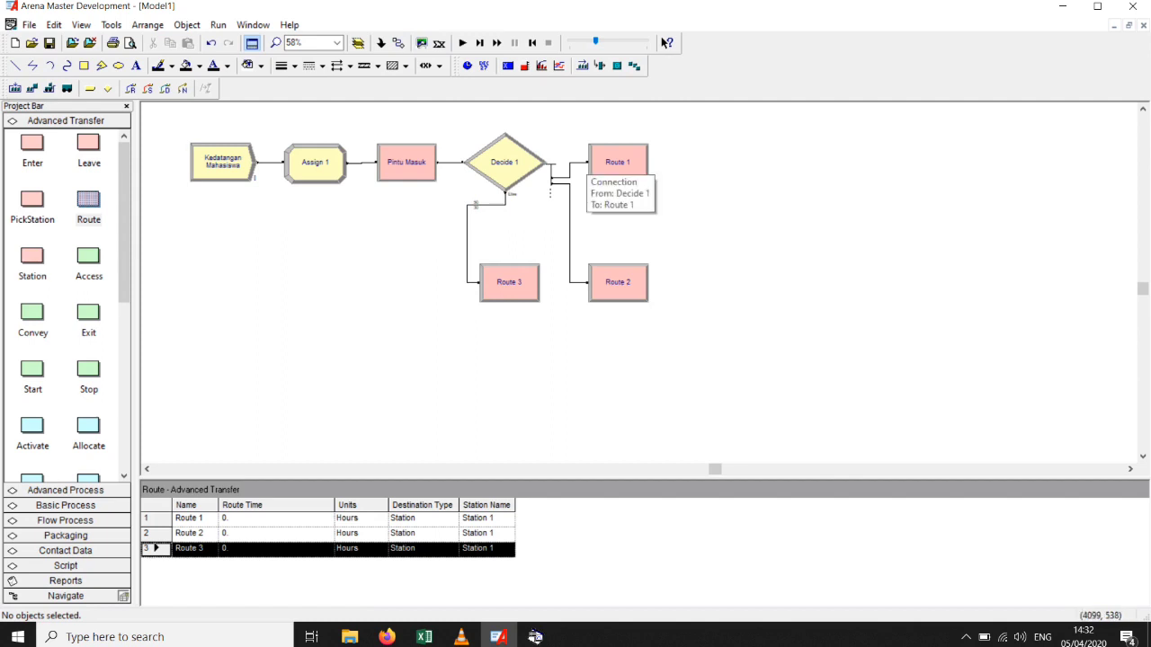
Add a Station module just below Route 1, with both its name and station name set to Ruang.
left_click(32, 257)
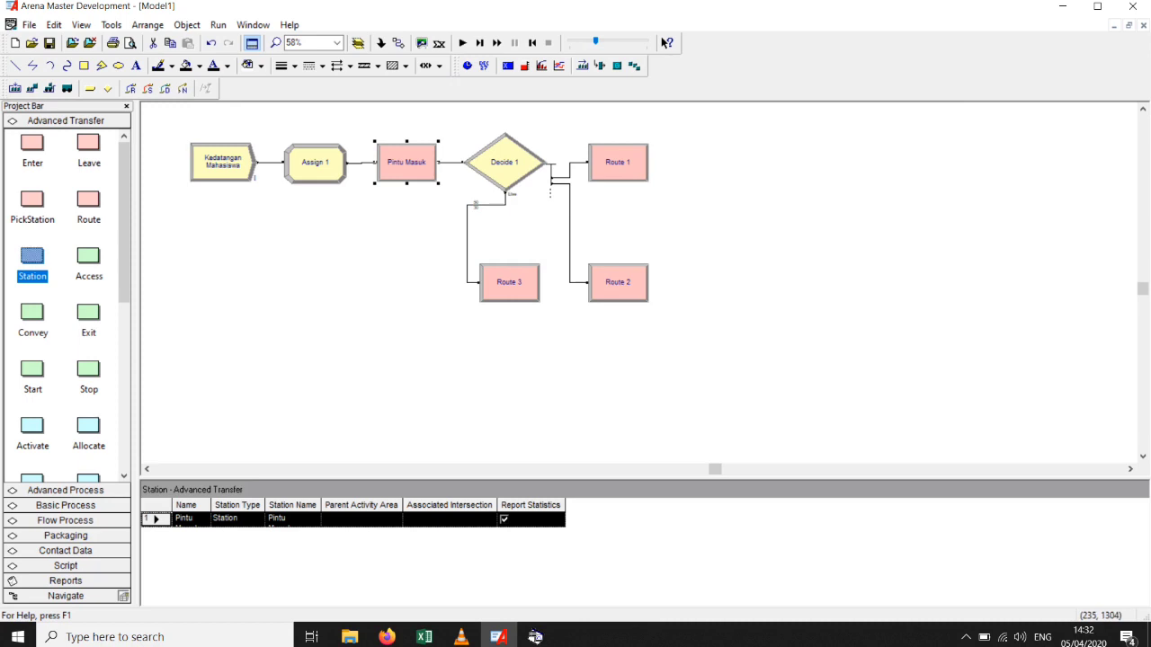
left_click_drag(32, 257, 618, 212)
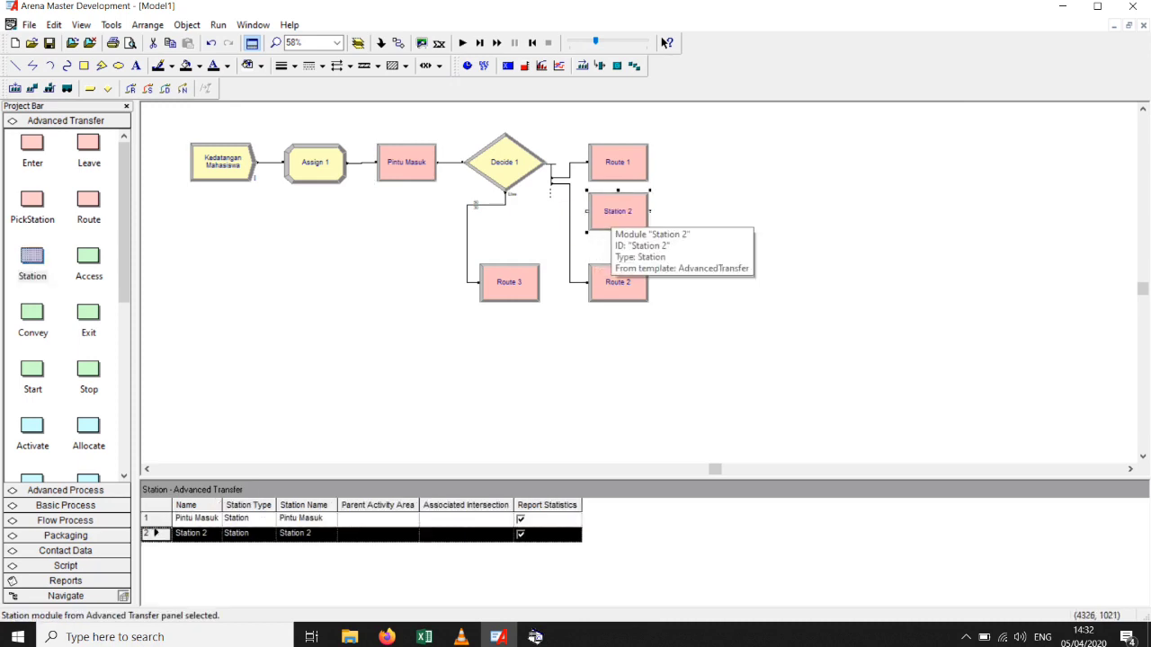
double_click(618, 213)
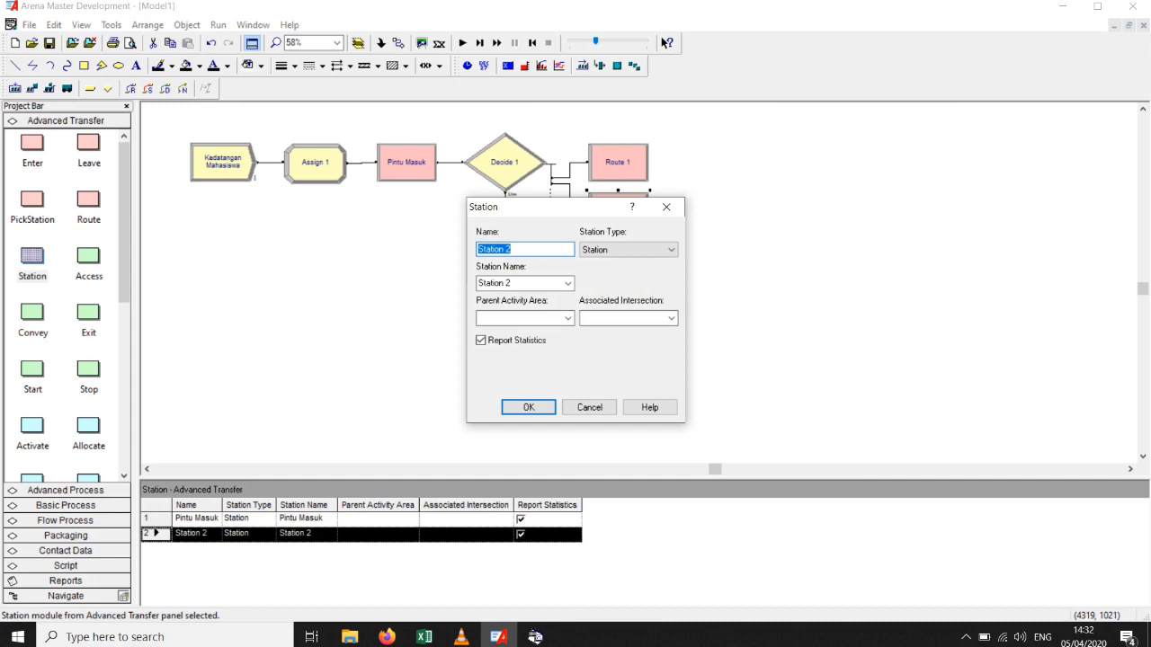
type("Ruang")
key("Tab")
type("R")
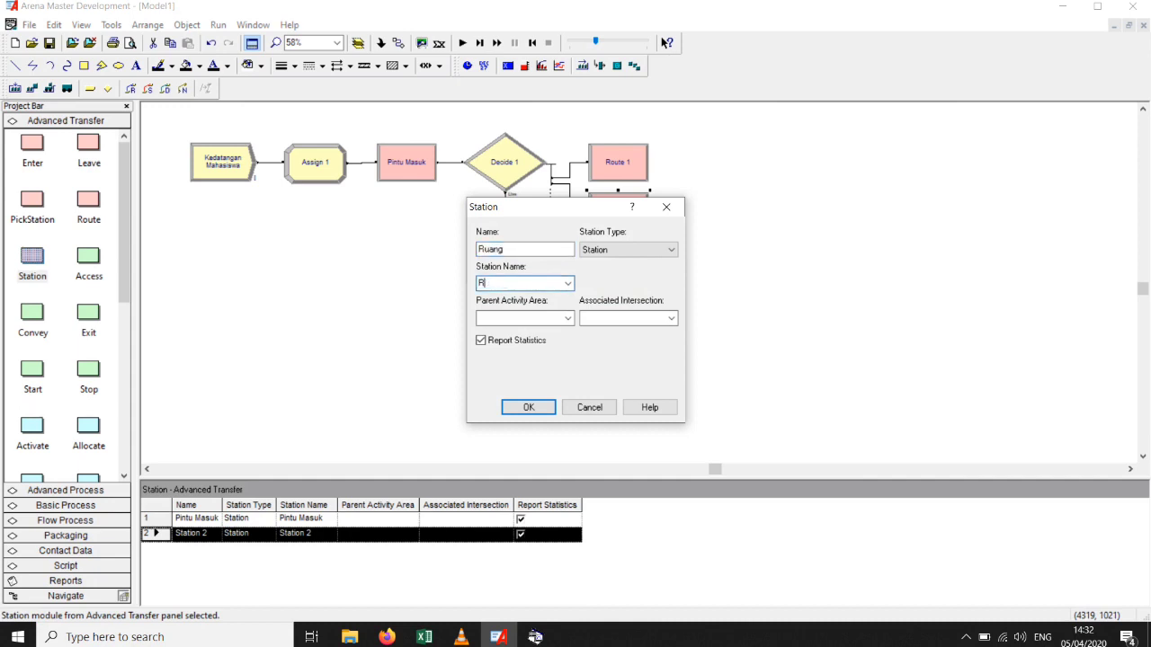
type("uang")
key("Return")
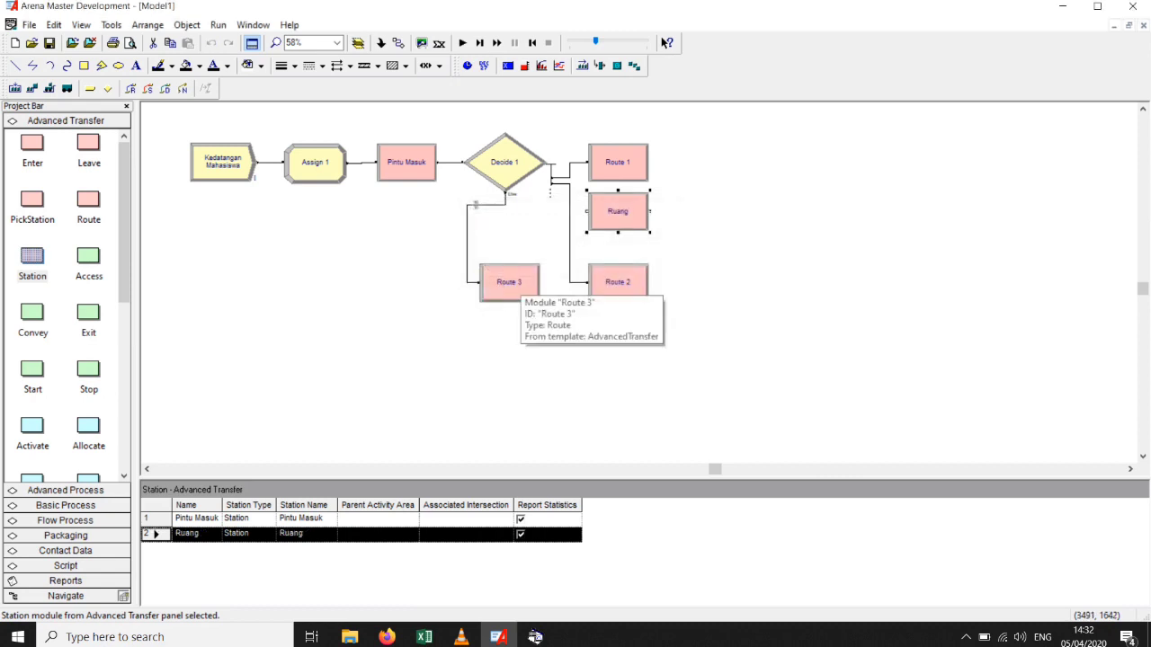
Set Route 1's route time to 10 with units of Seconds.
left_click(617, 166)
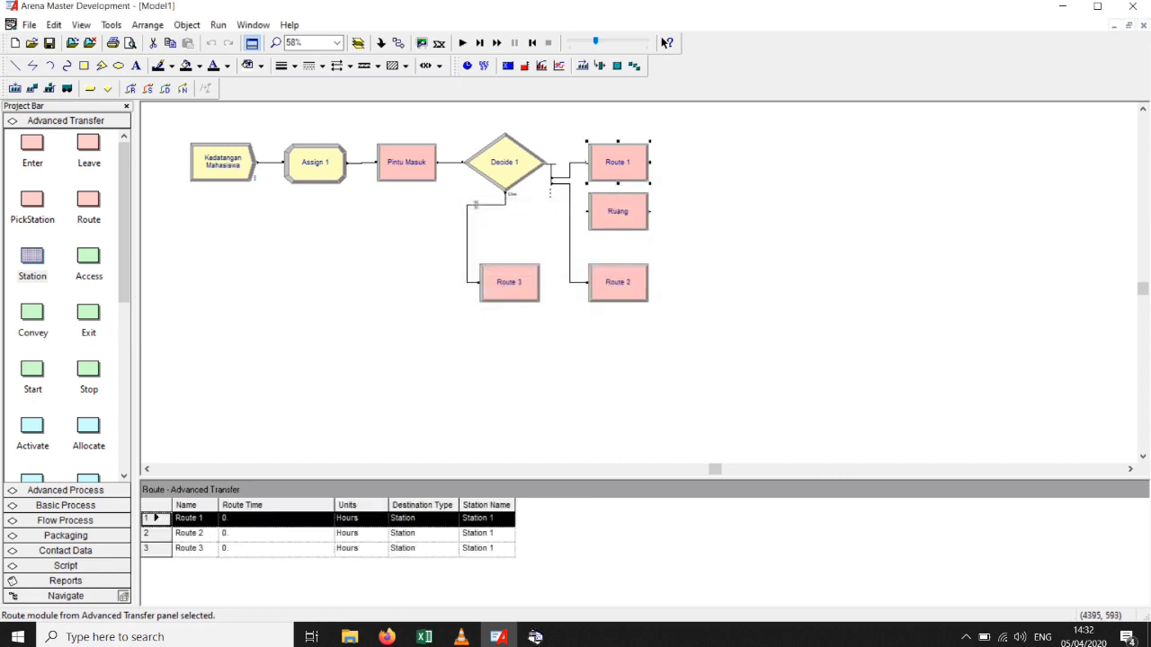
double_click(618, 166)
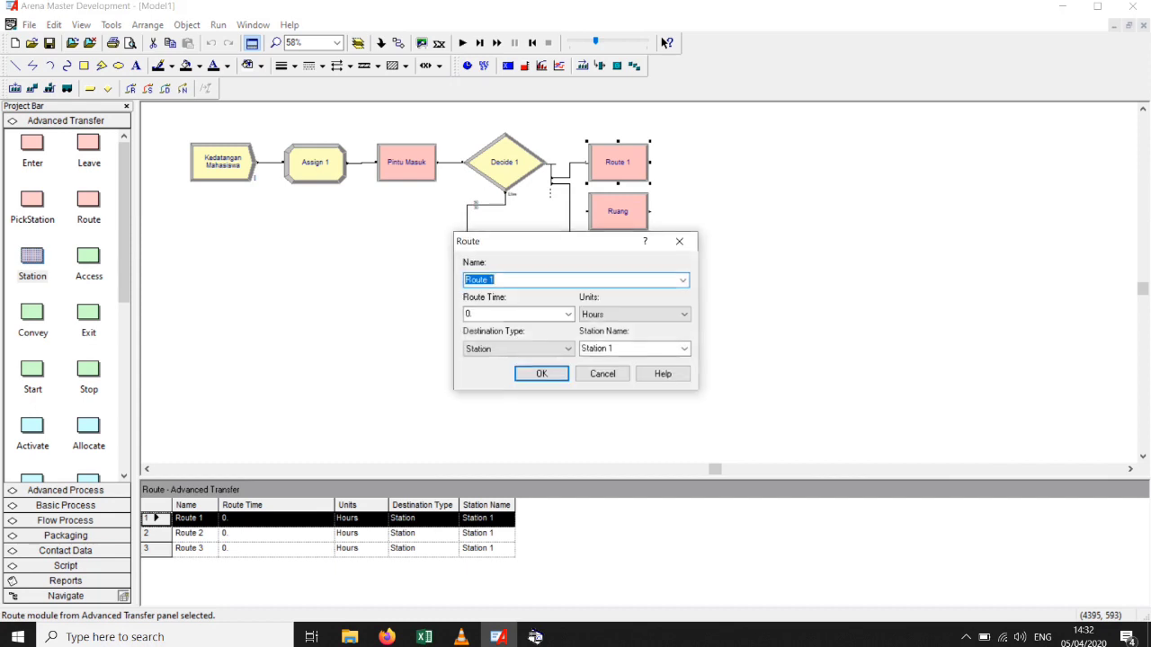
key("Tab")
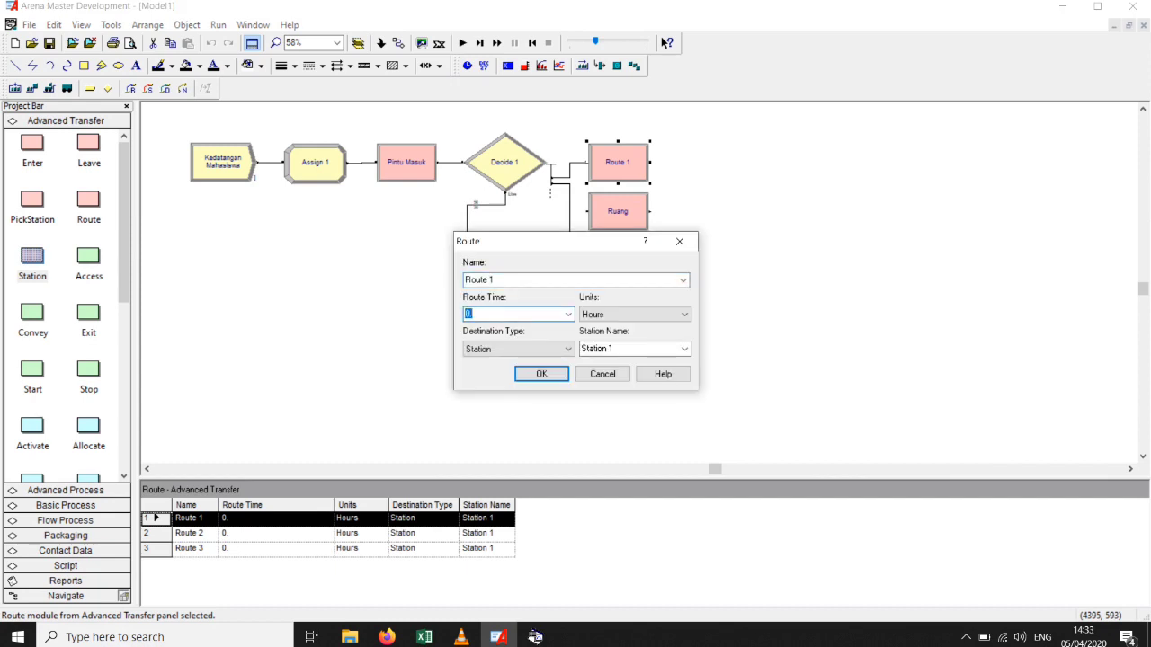
type("10")
key("Tab")
key("alt+Down")
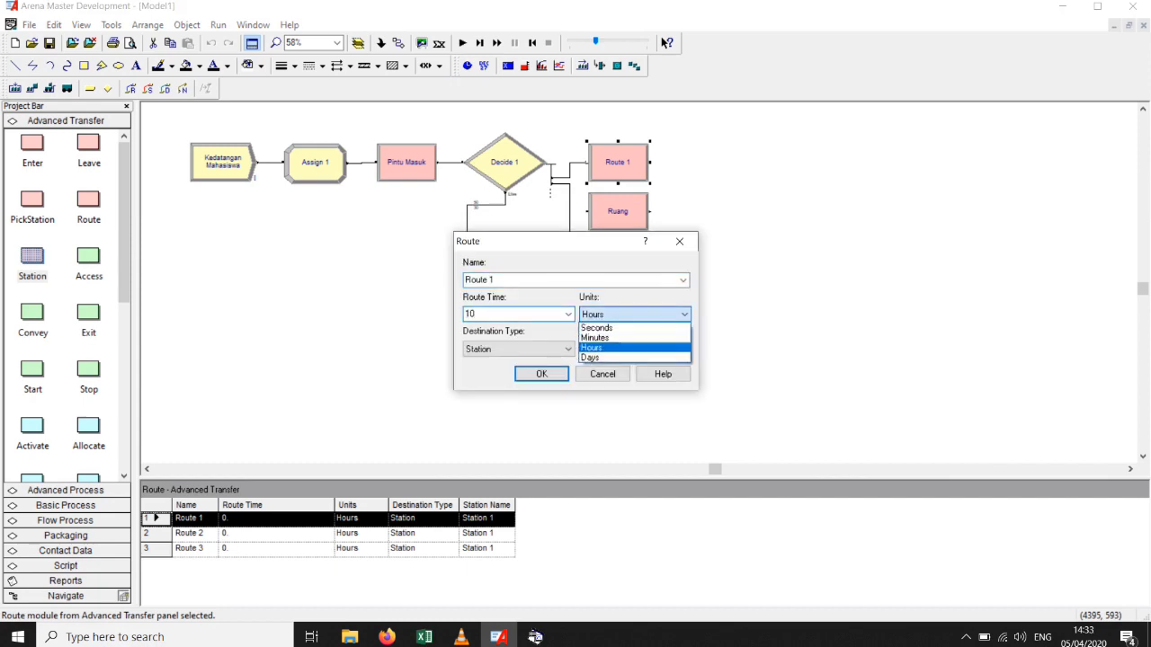
key("Up")
key("Up")
key("Return")
key("Tab")
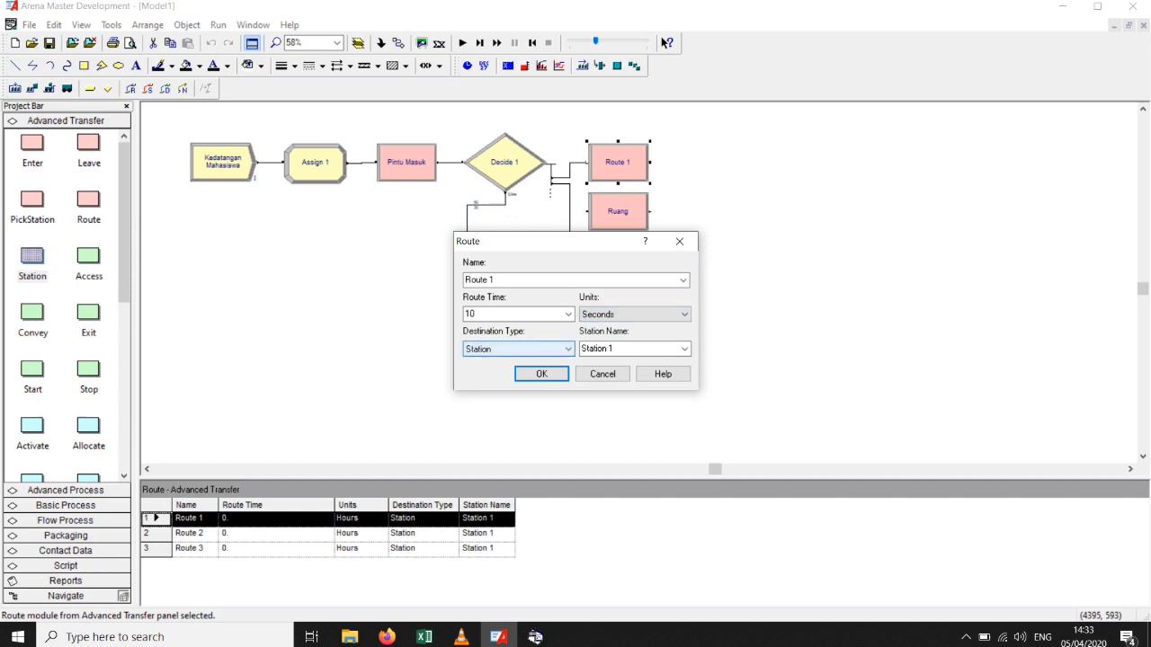
Choose Ruang as Route 1's destination station name and accept the module settings.
key("Tab")
key("alt+Down")
key("Up")
key("Return")
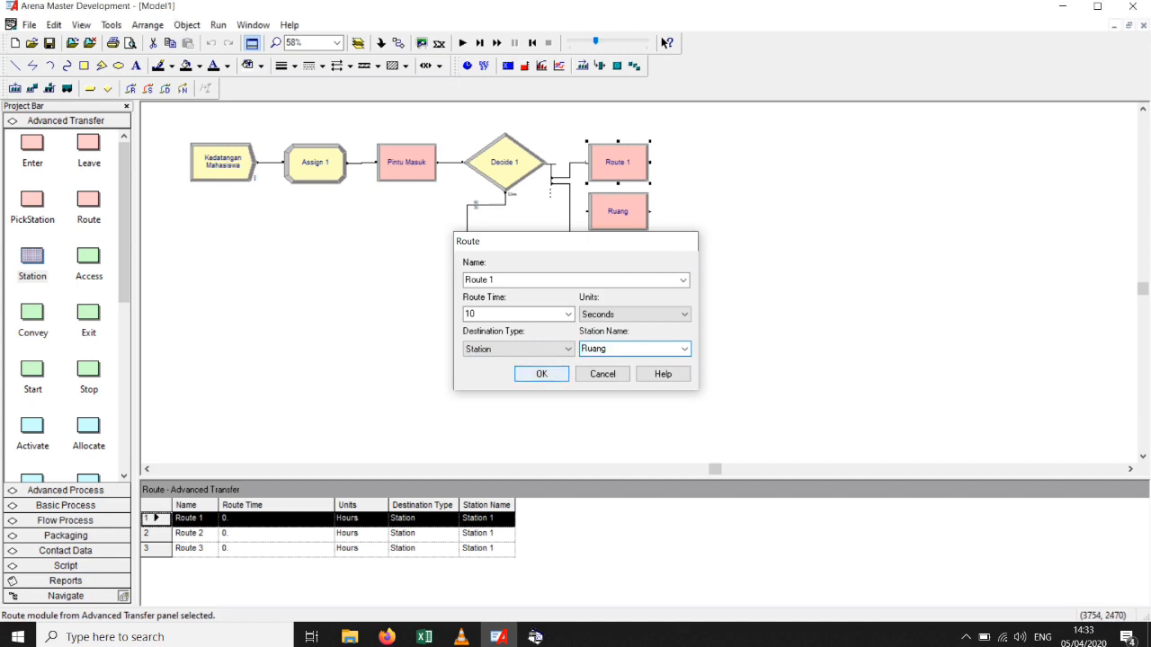
key("Return")
left_click(567, 333)
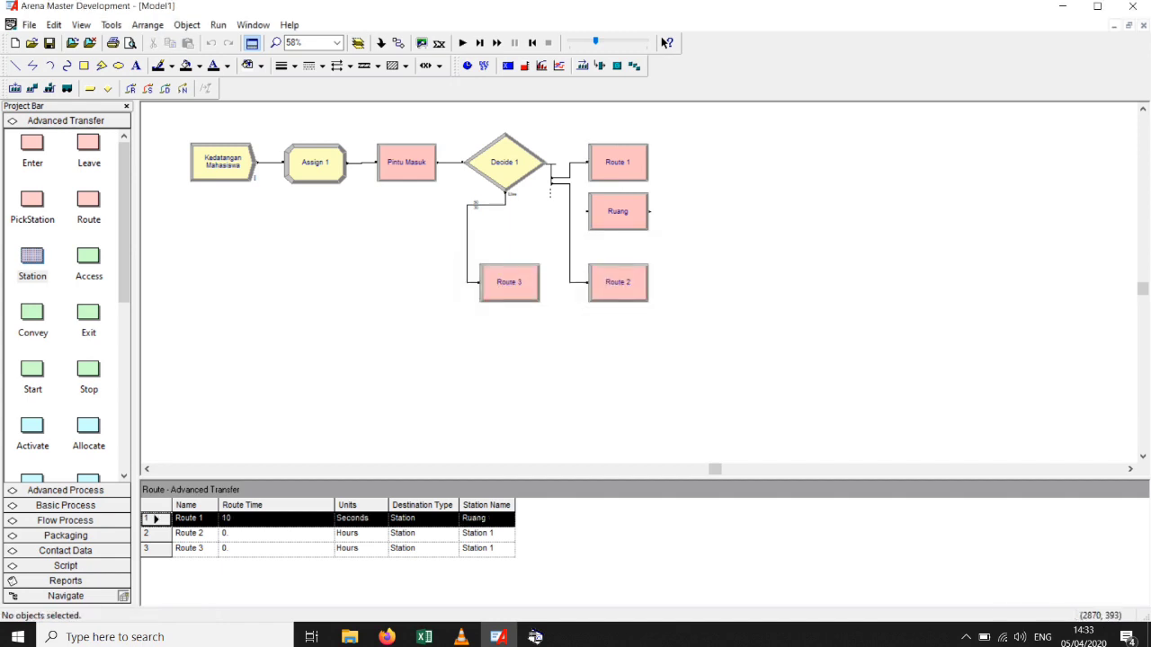
Add a Station module just below Route 2, with both its name and station name set to Adm.
left_click_drag(32, 256, 623, 337)
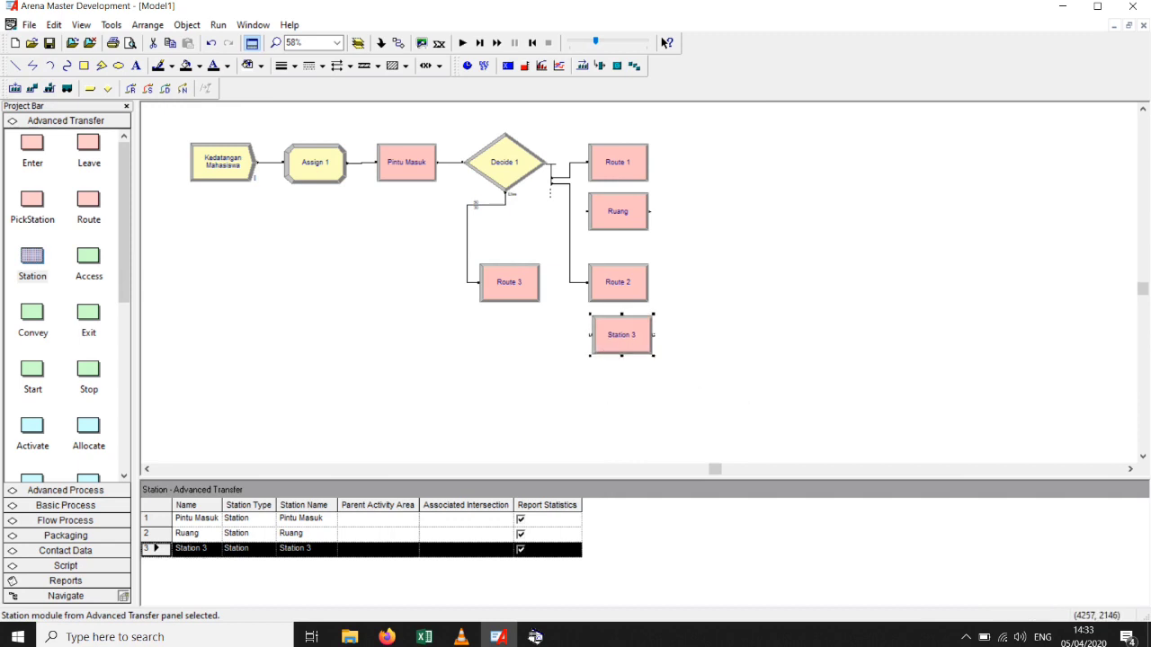
double_click(621, 340)
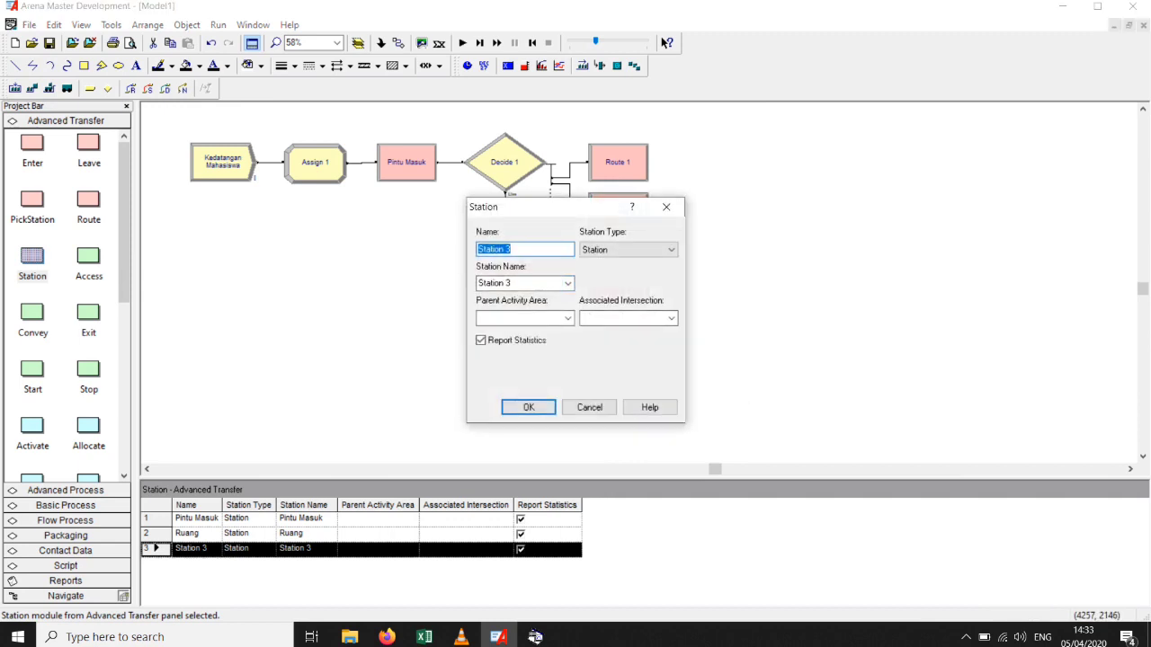
type("Adm")
key("Tab")
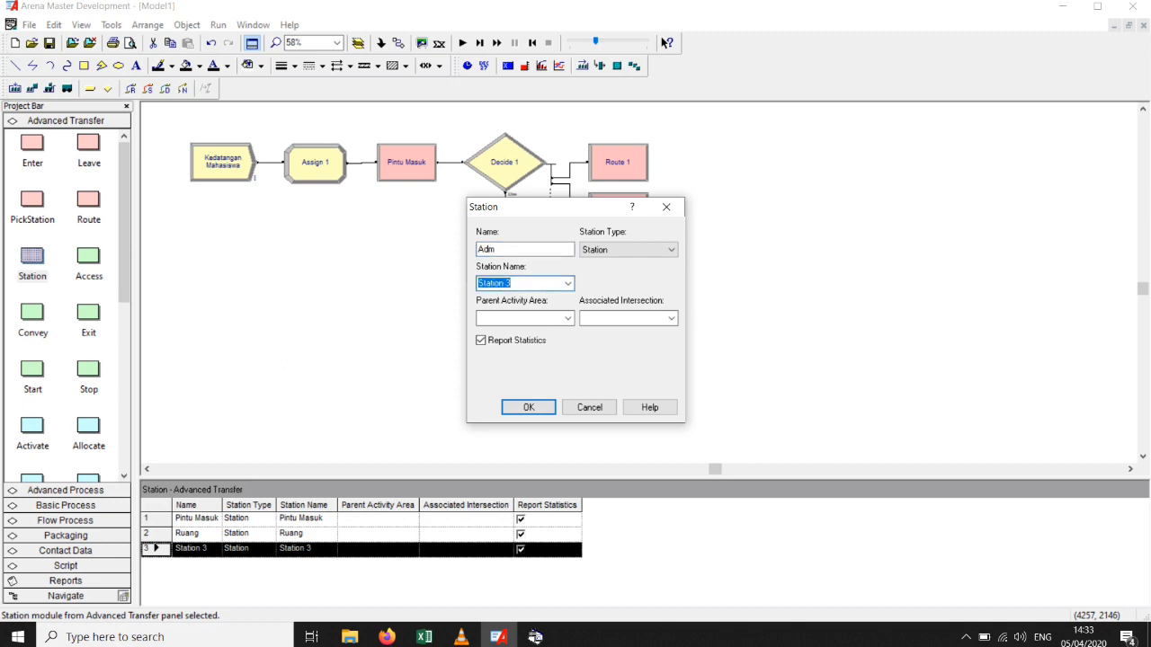
type("Adm")
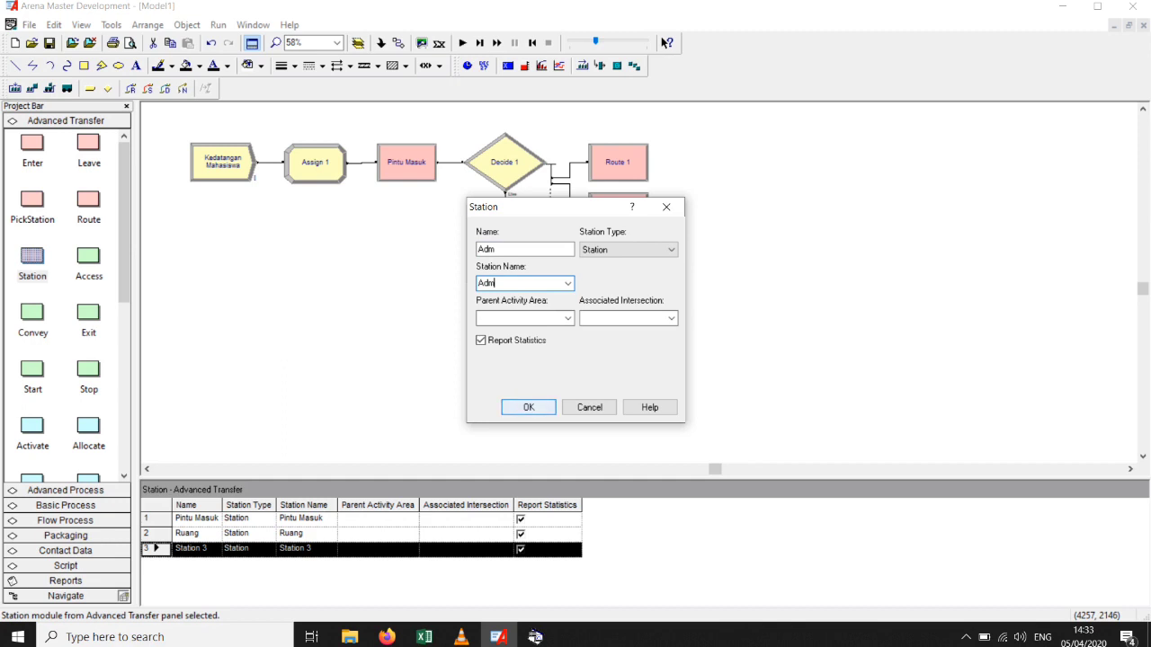
left_click(529, 407)
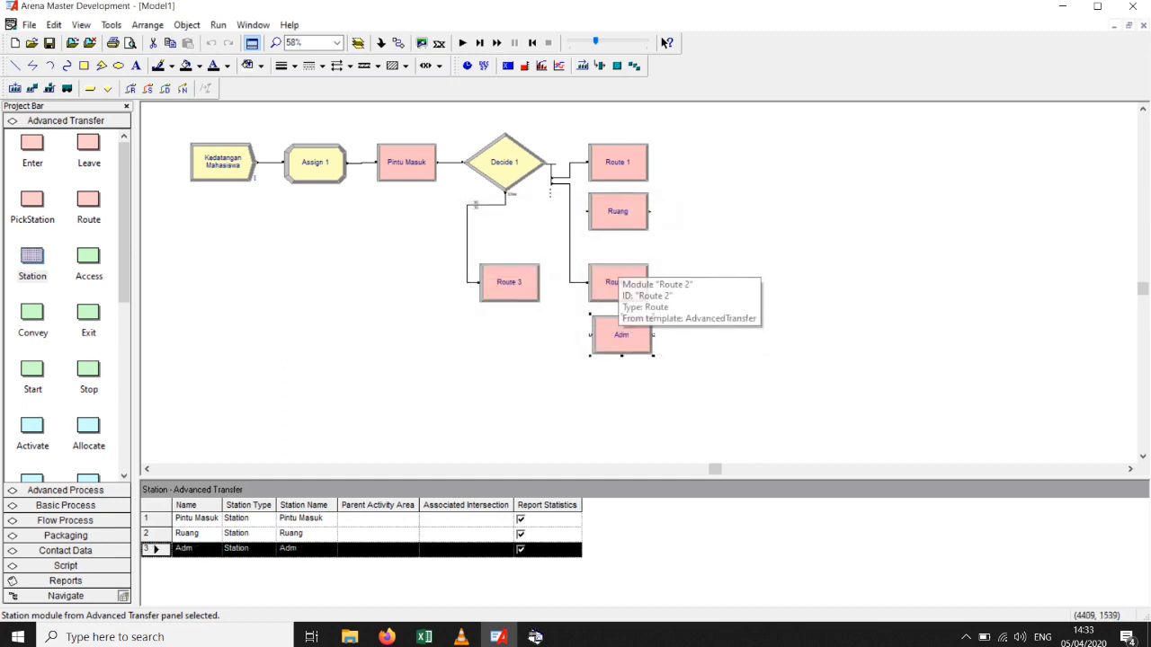
Set Route 2's route time to 12 Seconds and its destination station name to Adm.
double_click(616, 281)
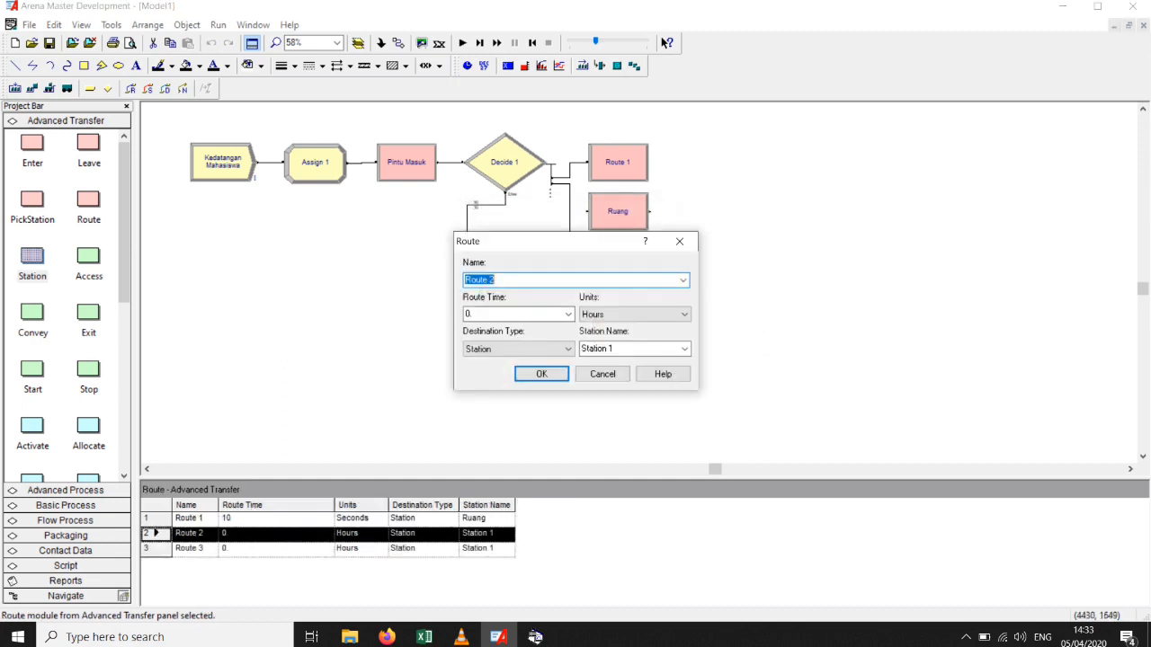
key("Tab")
type("12")
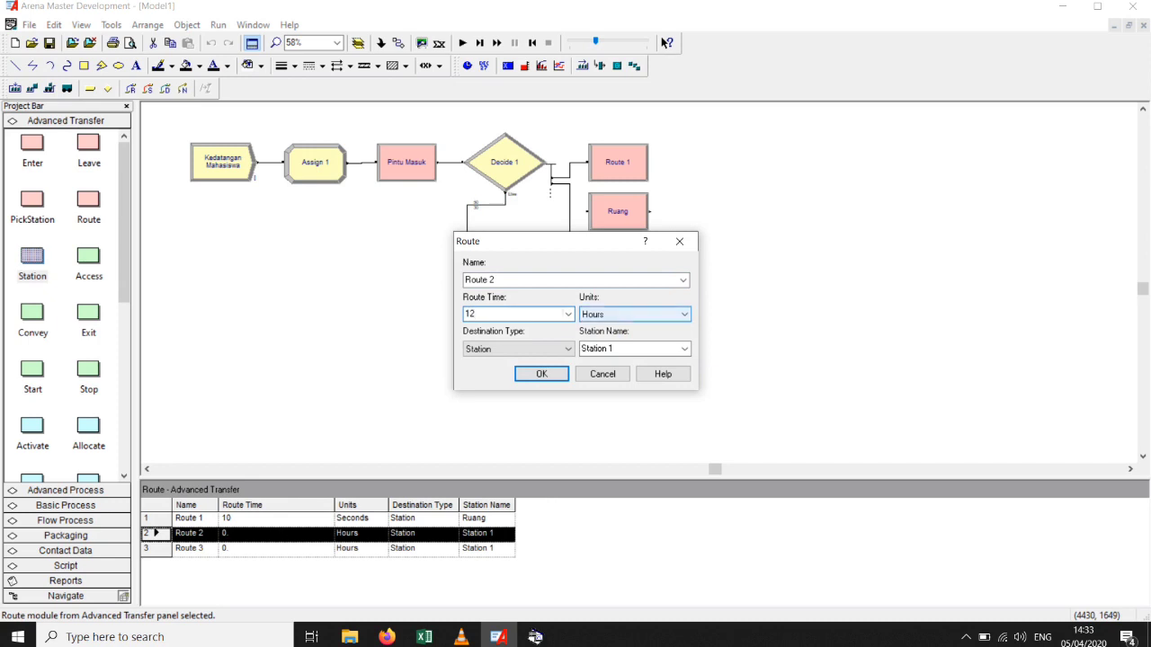
left_click(634, 315)
left_click(621, 328)
left_click(551, 349)
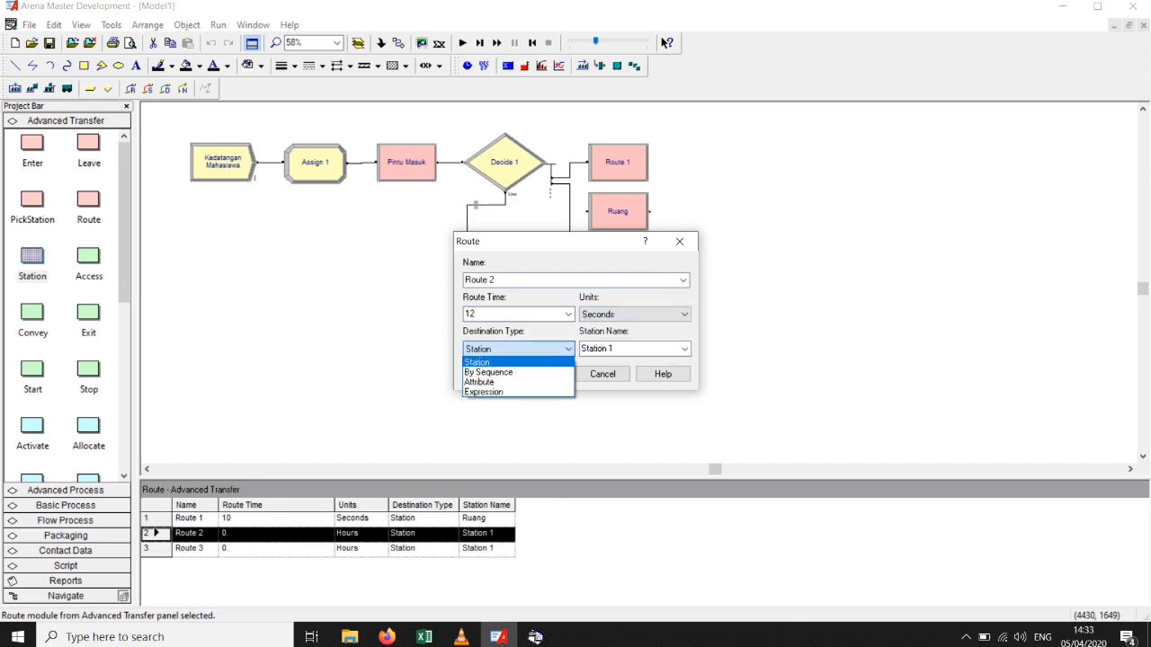
left_click(551, 349)
left_click(685, 349)
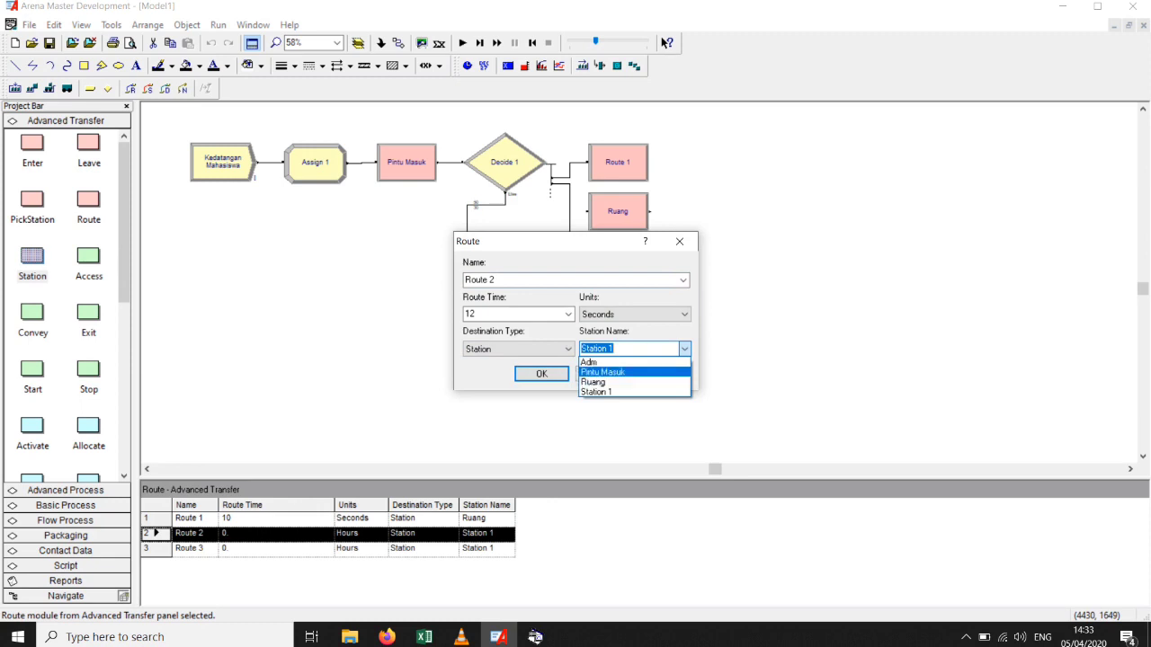
left_click(590, 362)
left_click(541, 374)
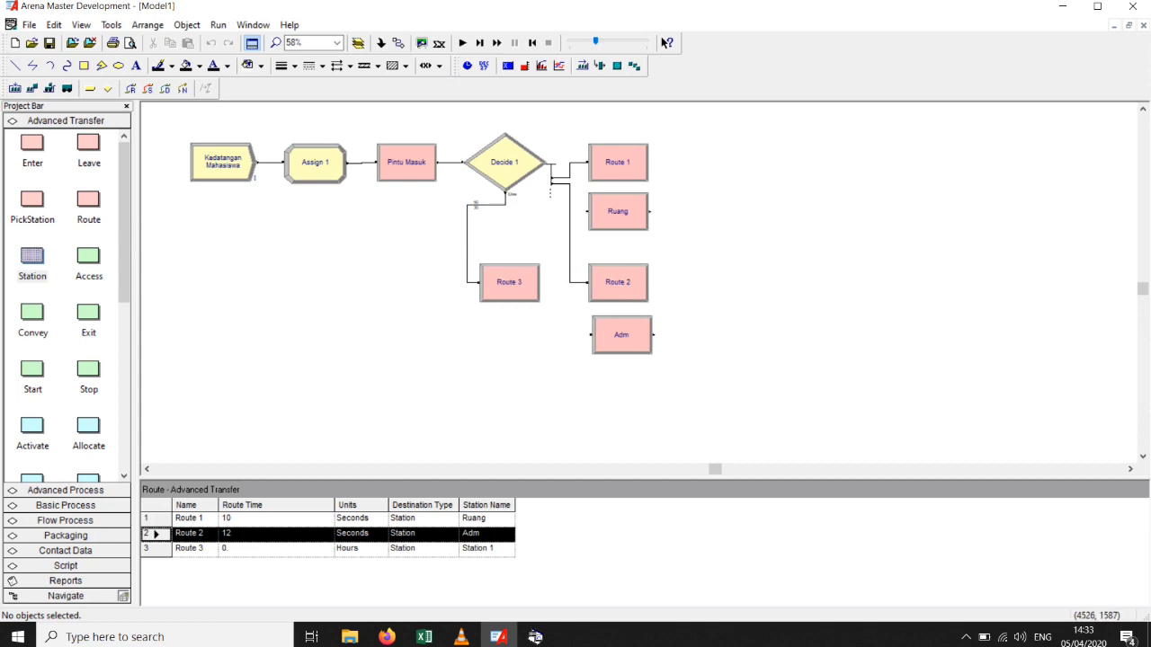
Reposition the Adm station so it sits directly below Route 2.
left_click_drag(621, 341, 568, 364)
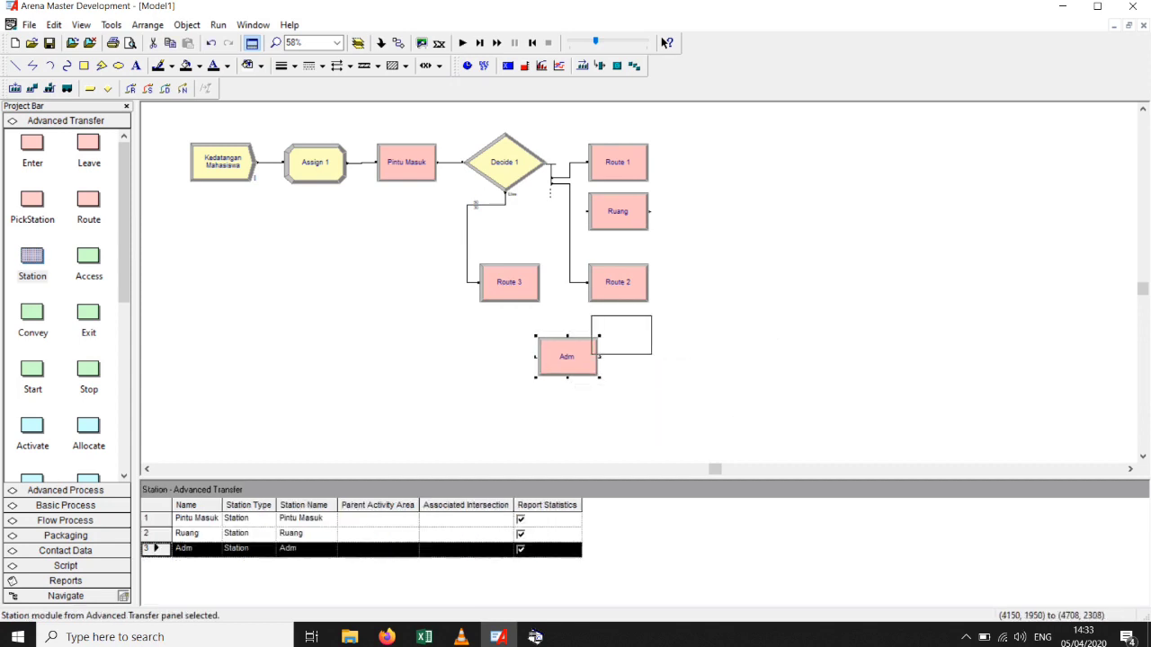
left_click_drag(615, 338, 621, 338)
left_click_drag(621, 338, 617, 338)
left_click(661, 298)
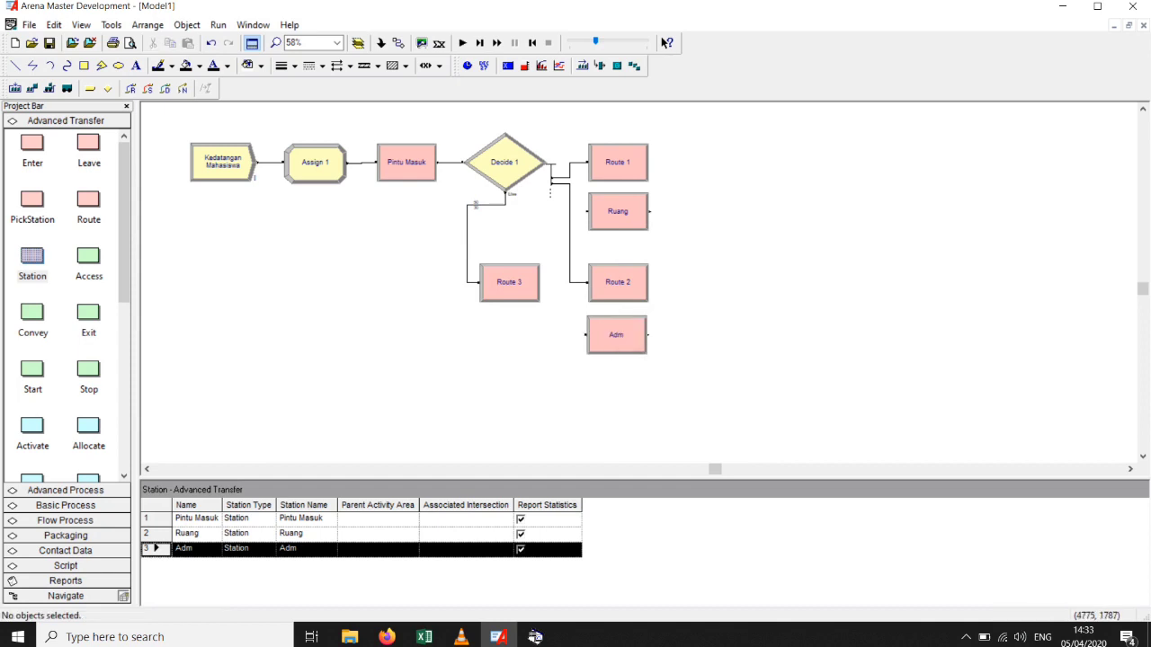
Add a Basic Process Process module to the right of the Ruang station, connected to the station's exit.
left_click(620, 216)
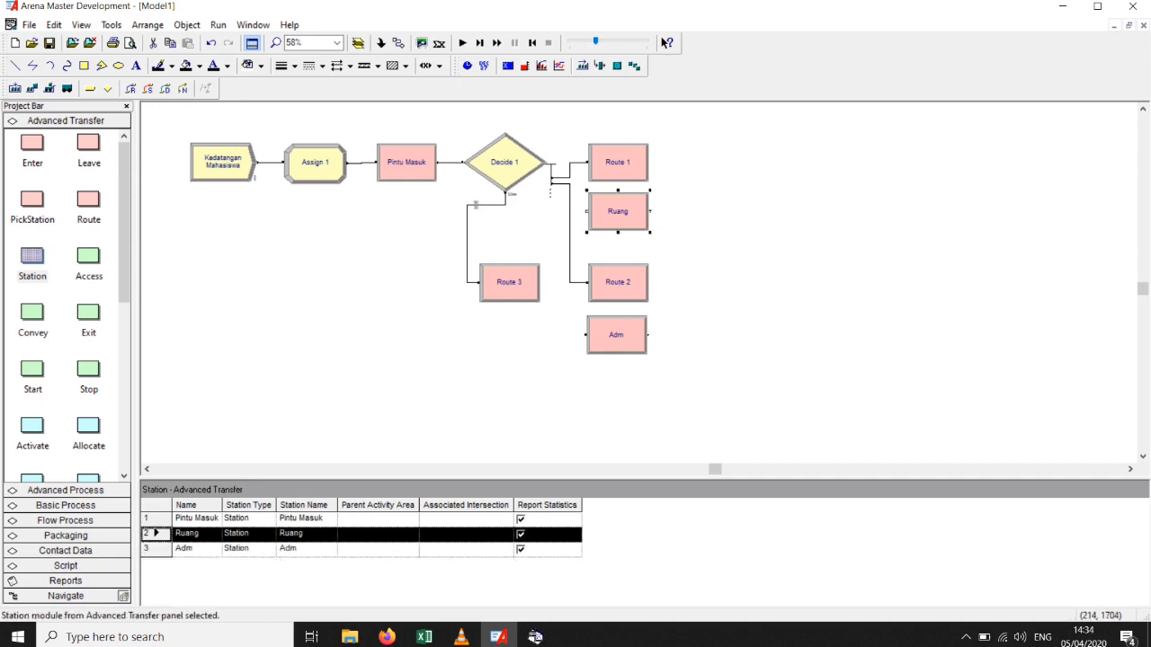
left_click(66, 505)
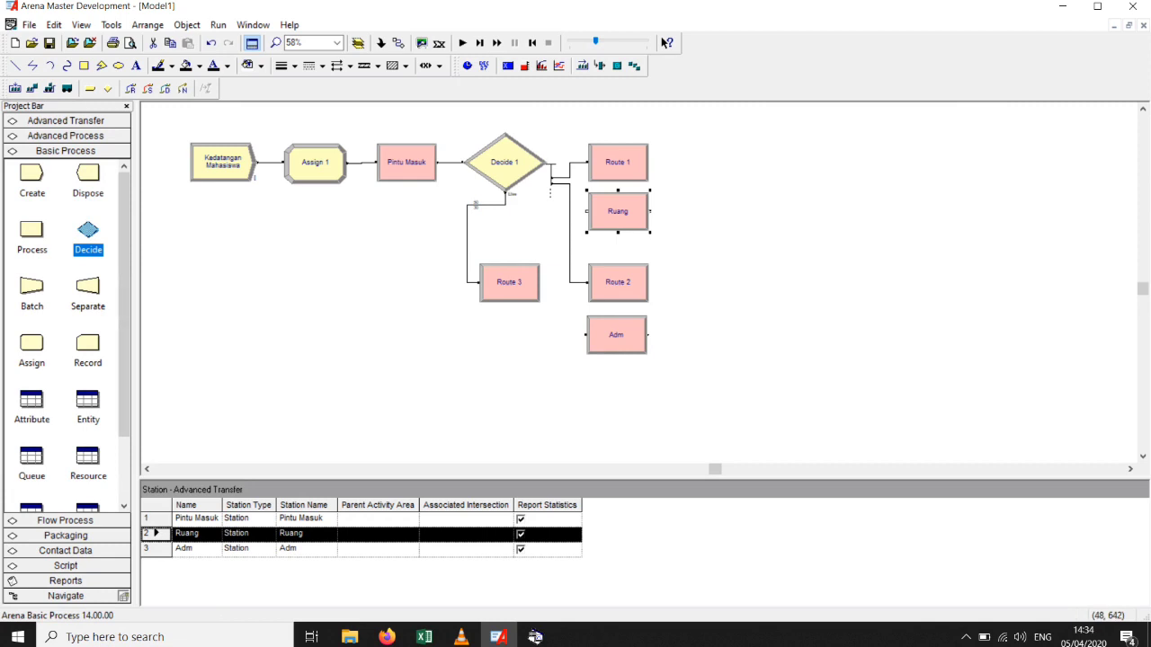
left_click(32, 231)
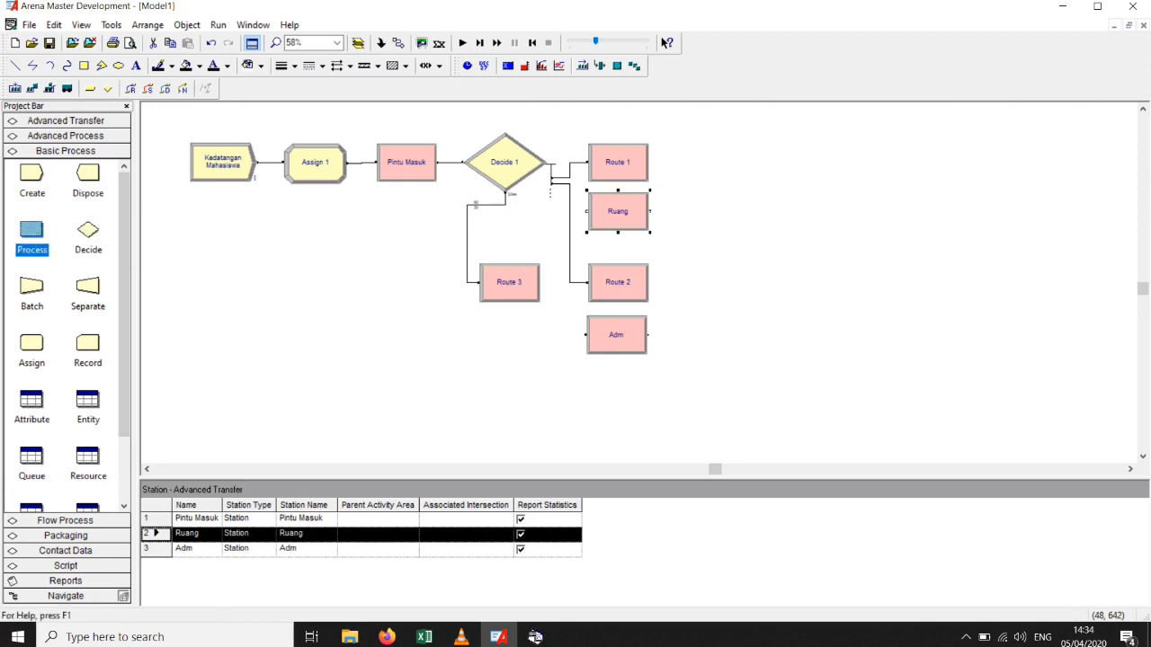
left_click(705, 211)
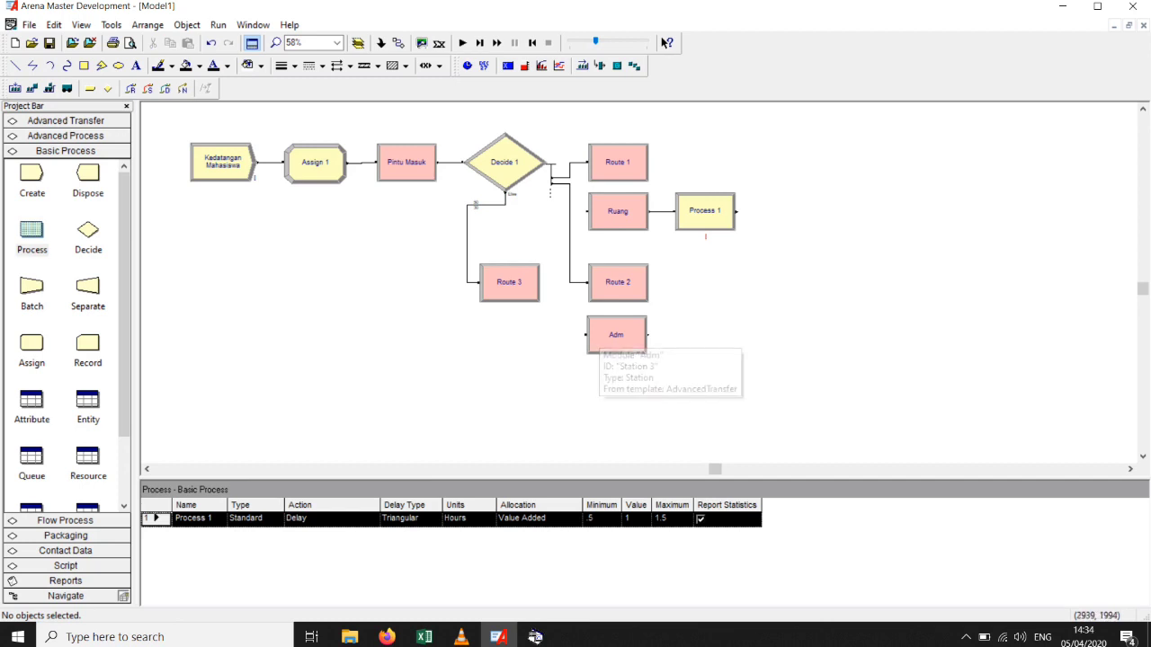
Add a second Process module to the right of the Adm station, connected to that station's exit.
left_click(611, 340)
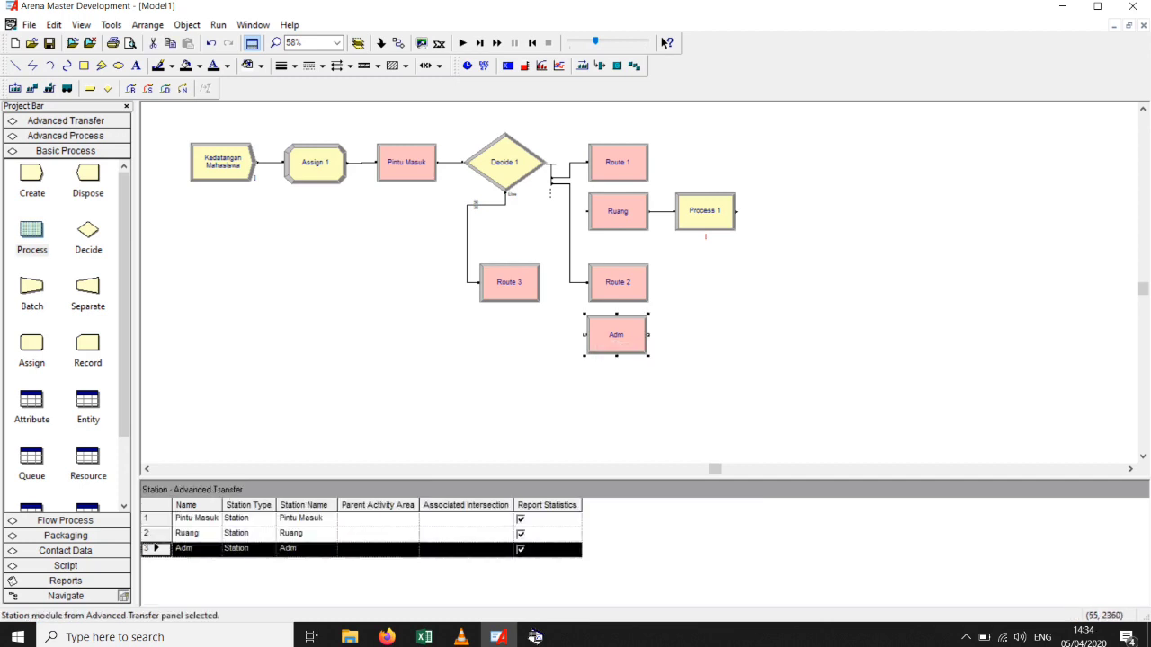
left_click_drag(31, 231, 703, 334)
left_click(703, 289)
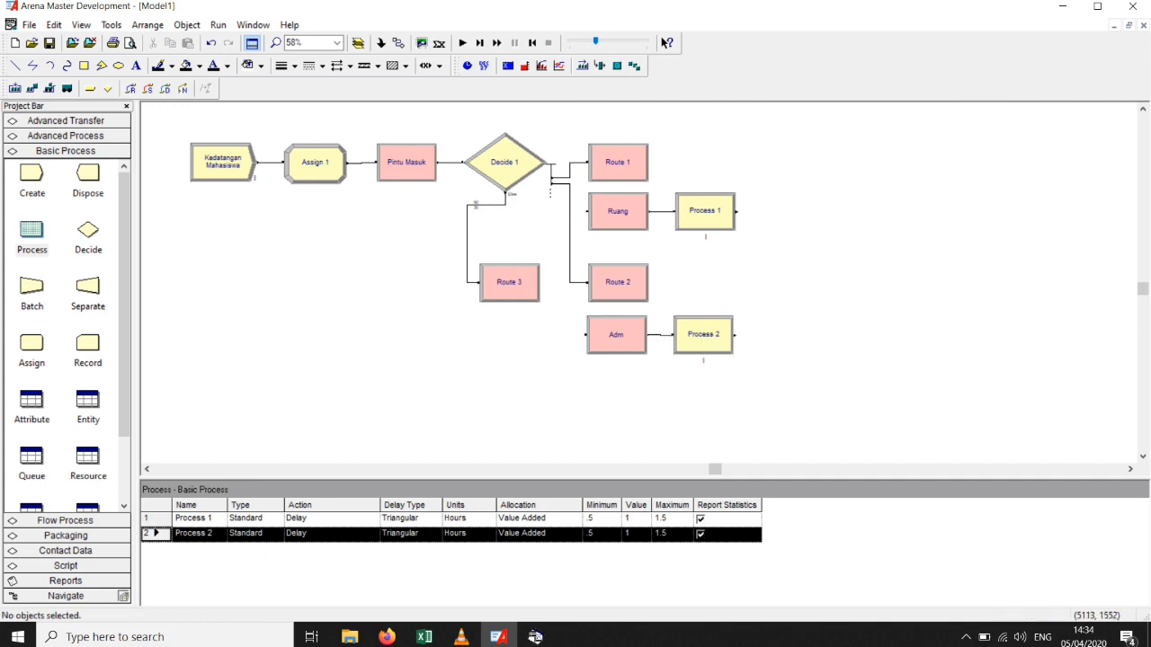
Set the action of the Process module beside Ruang to Seize Delay Release.
double_click(704, 211)
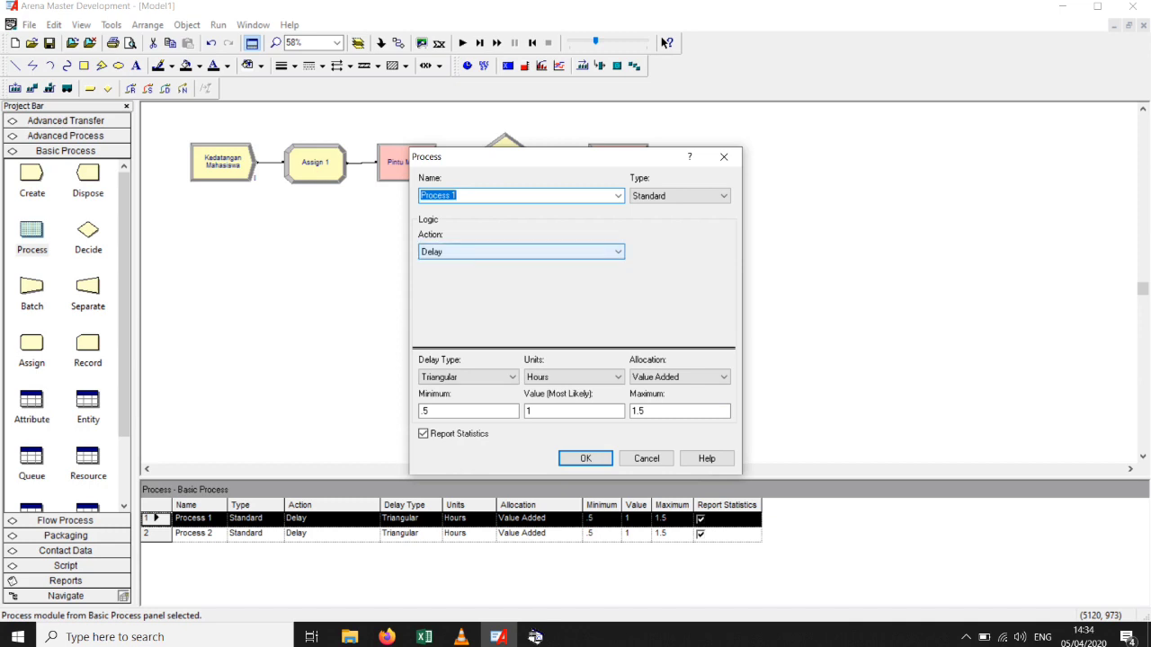
left_click(522, 252)
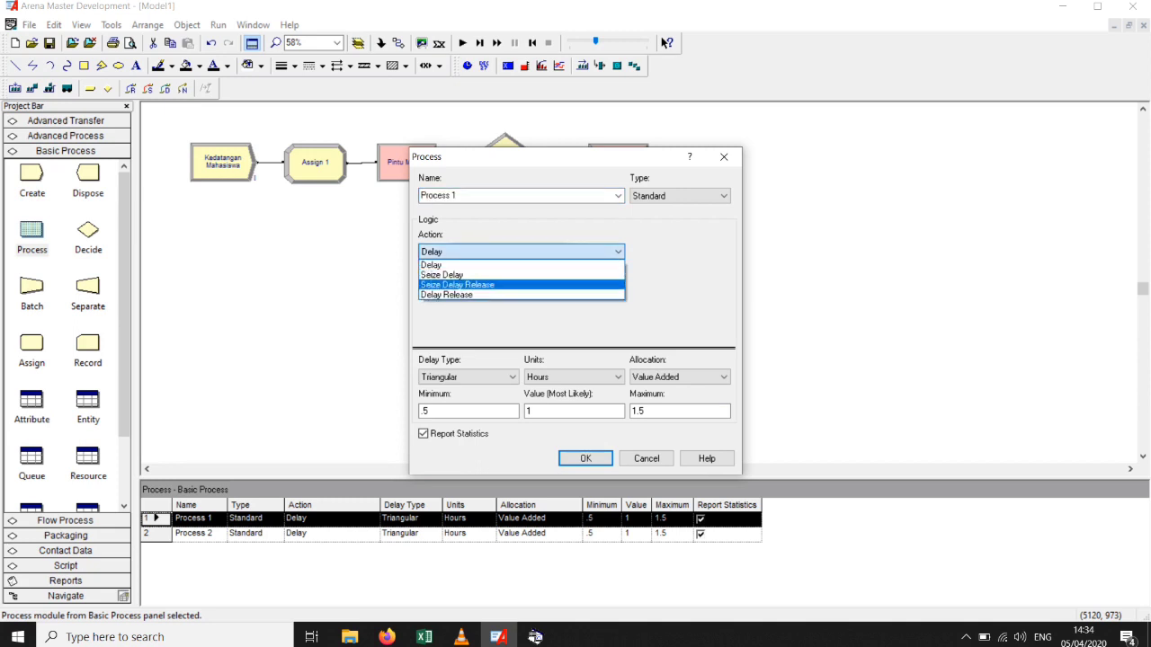
left_click(521, 285)
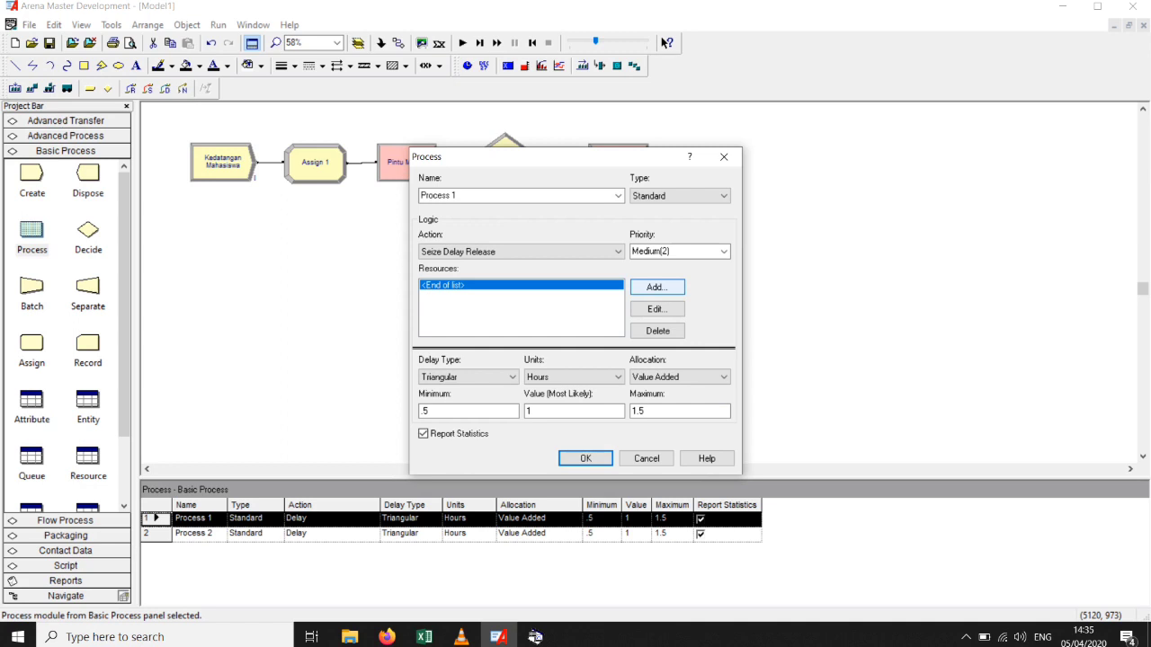
Add two resources named Karyawan Ruang and Mhs Ruang to Process 1.
left_click(658, 287)
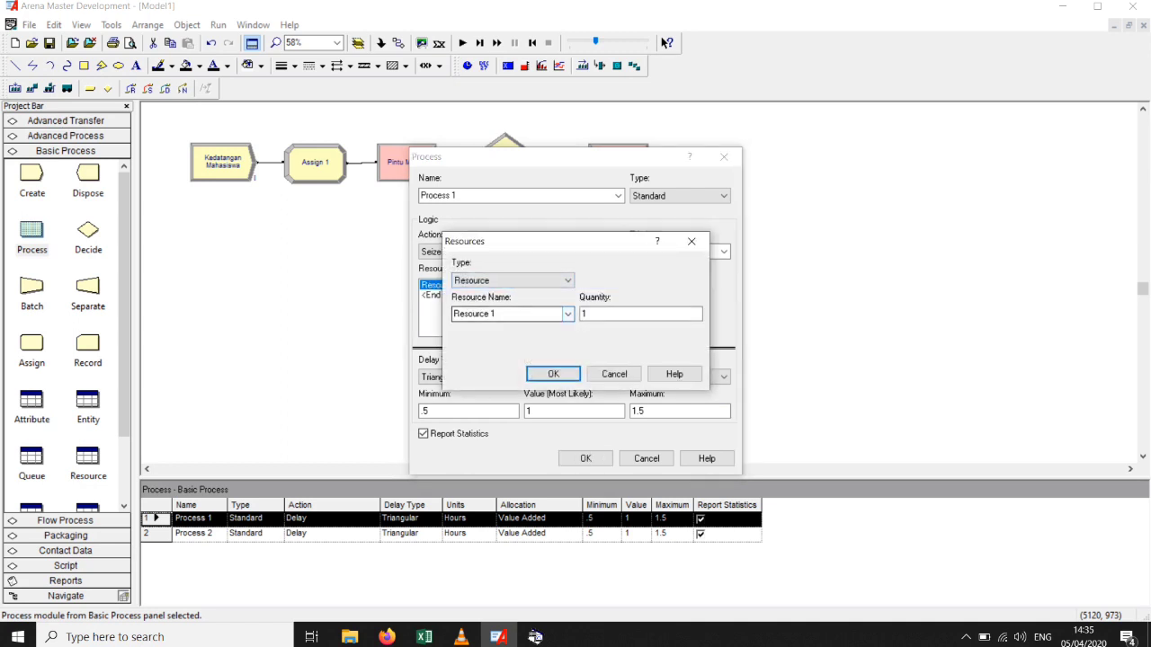
left_click_drag(499, 314, 452, 314)
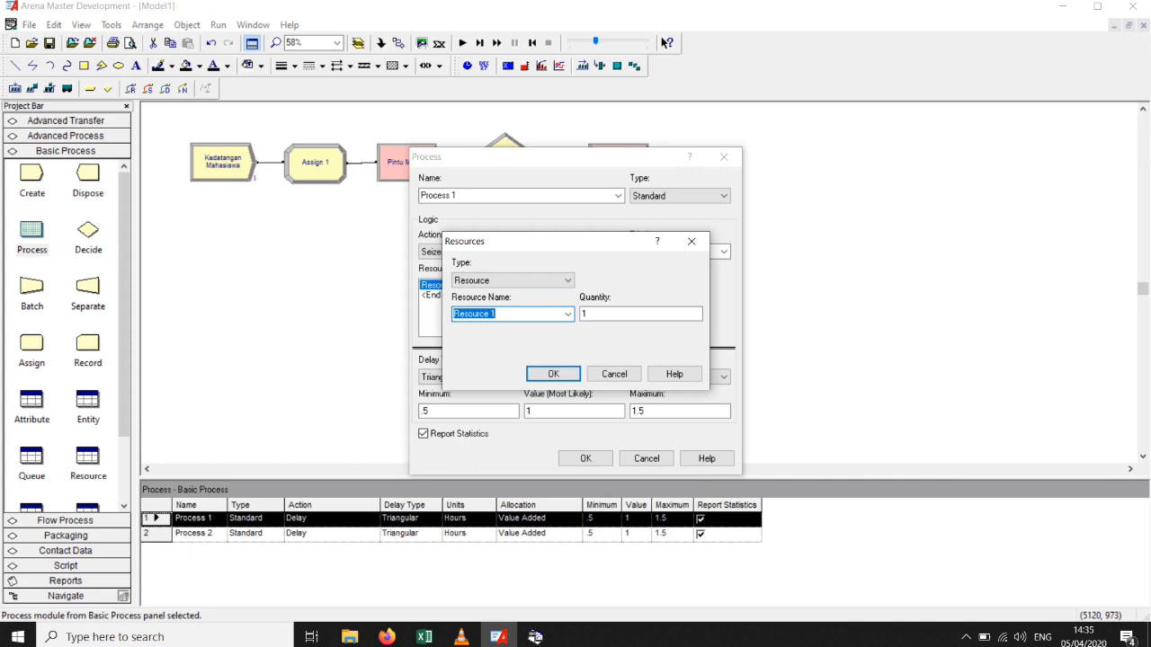
type("Karyawan Ruang")
key("Return")
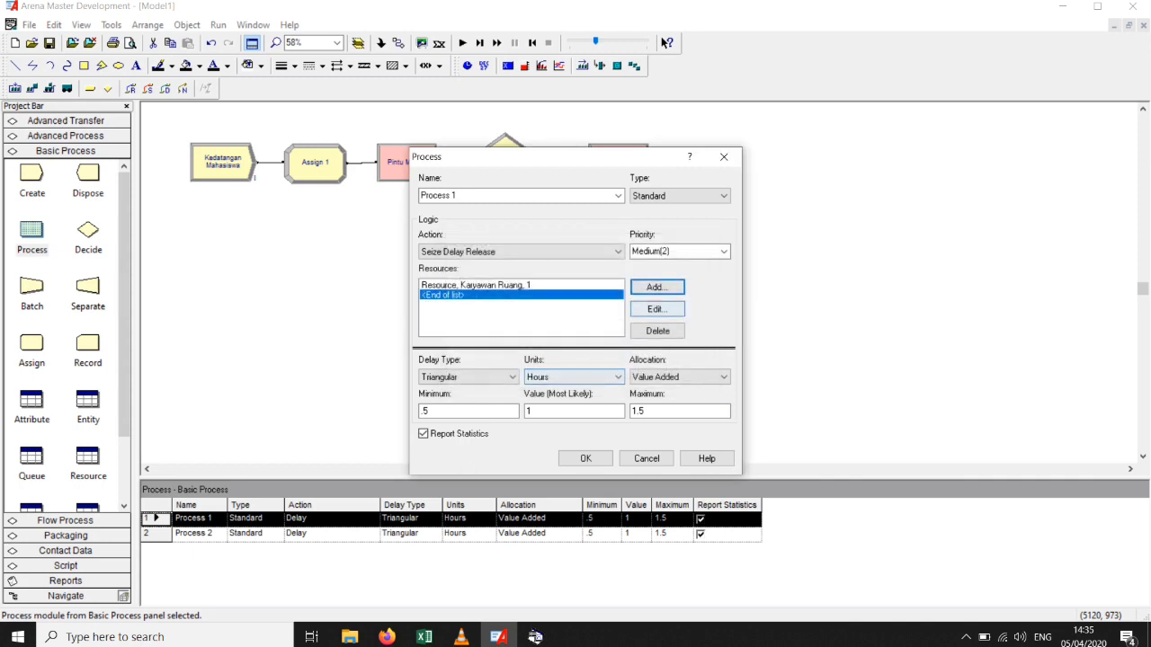
left_click(658, 287)
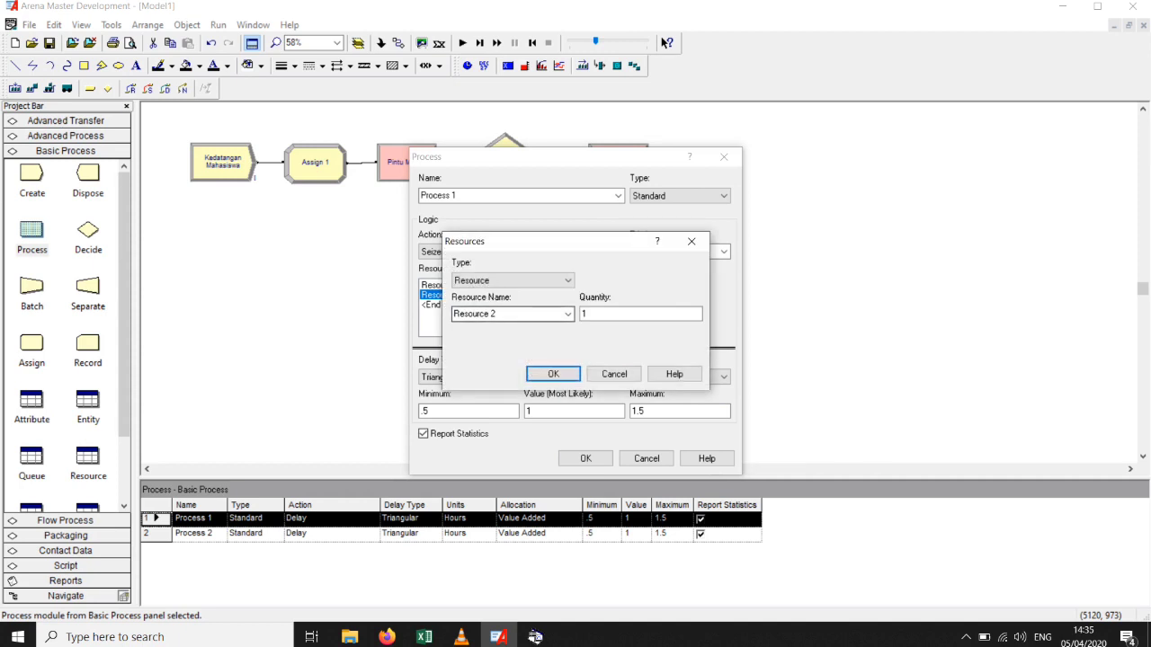
left_click_drag(505, 314, 453, 314)
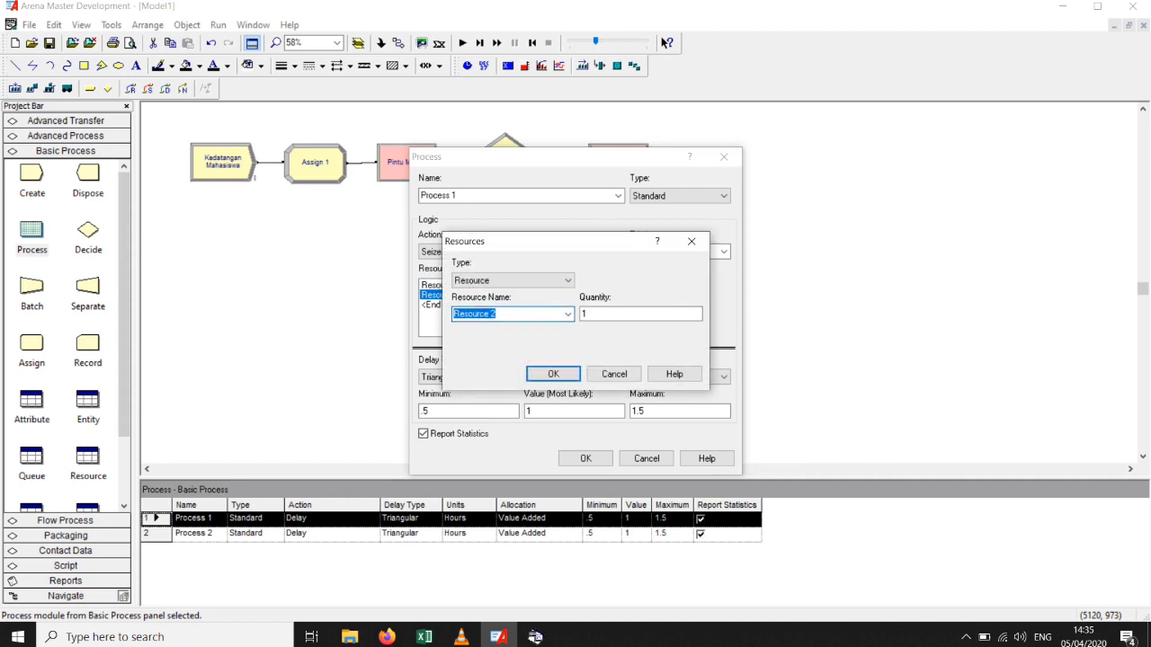
type("Mhs Ruang")
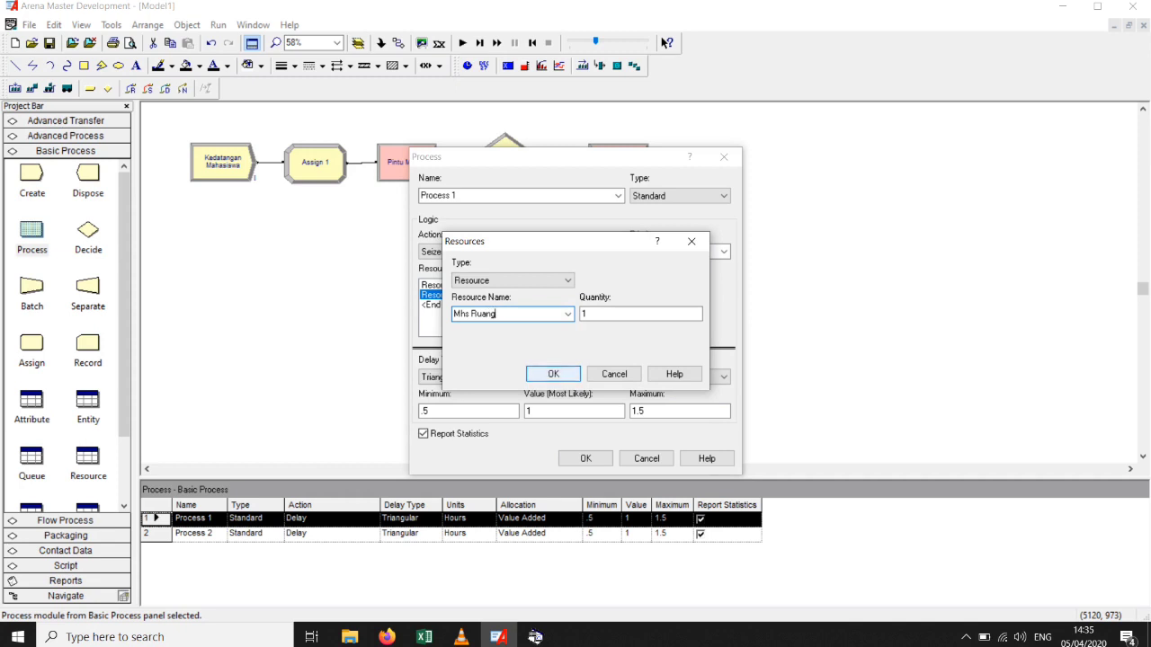
left_click(553, 374)
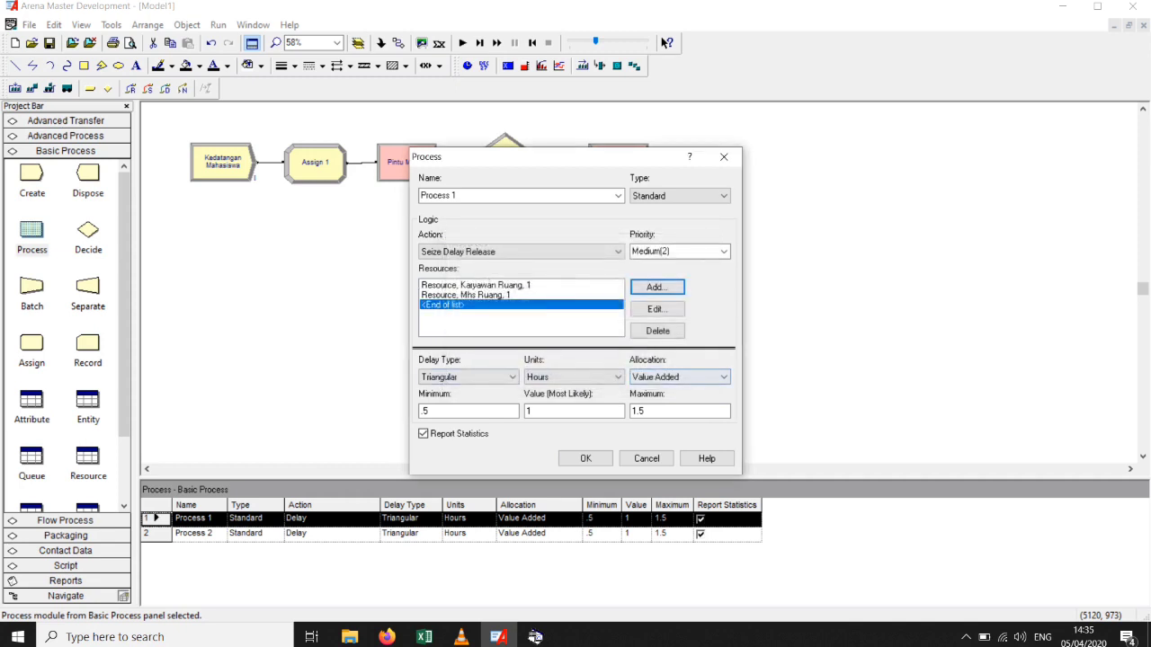
Set Process 1's delay type to Expression, its units to Minutes and its allocation to Non-Value Added.
left_click(468, 376)
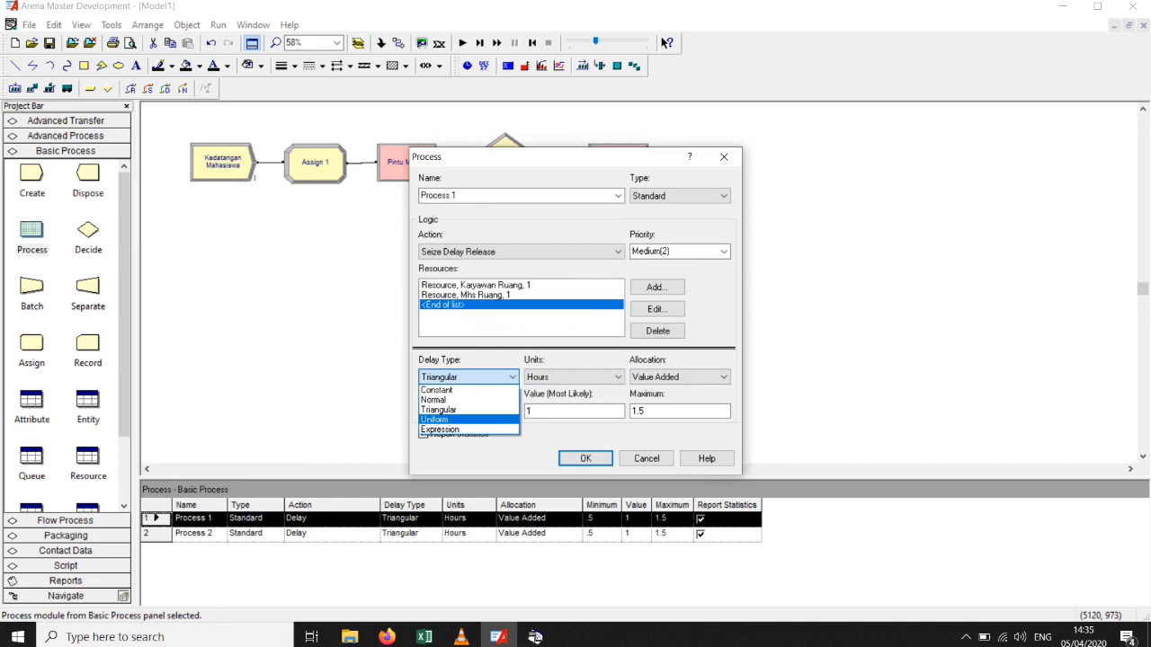
left_click(440, 429)
left_click(573, 377)
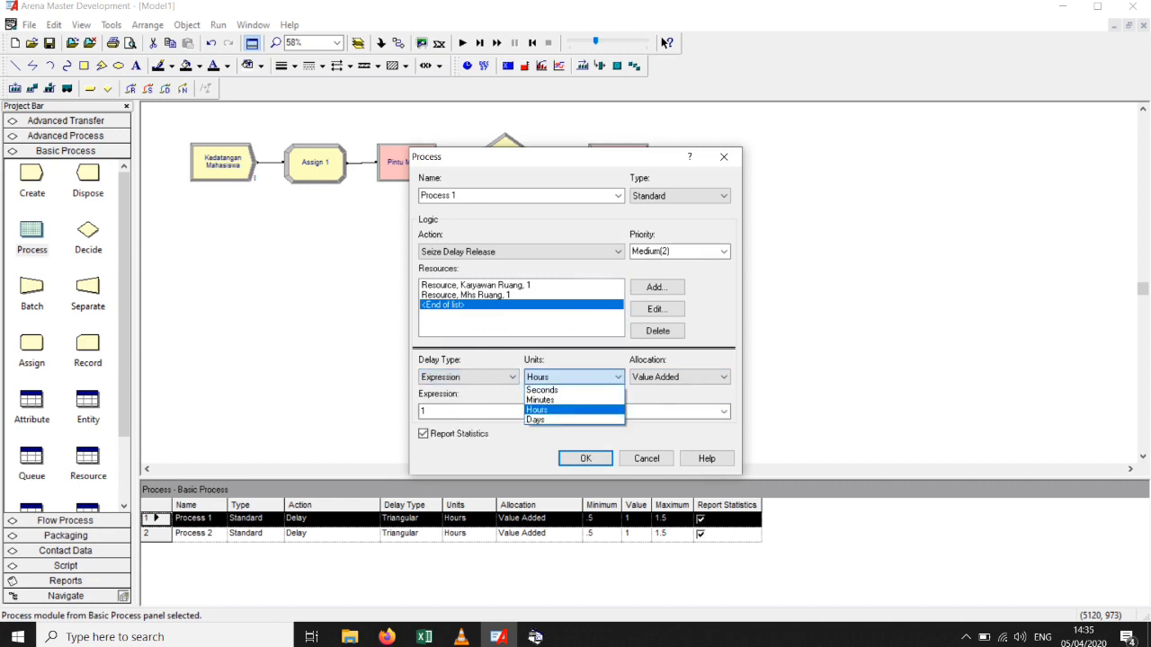
left_click(541, 399)
left_click(679, 377)
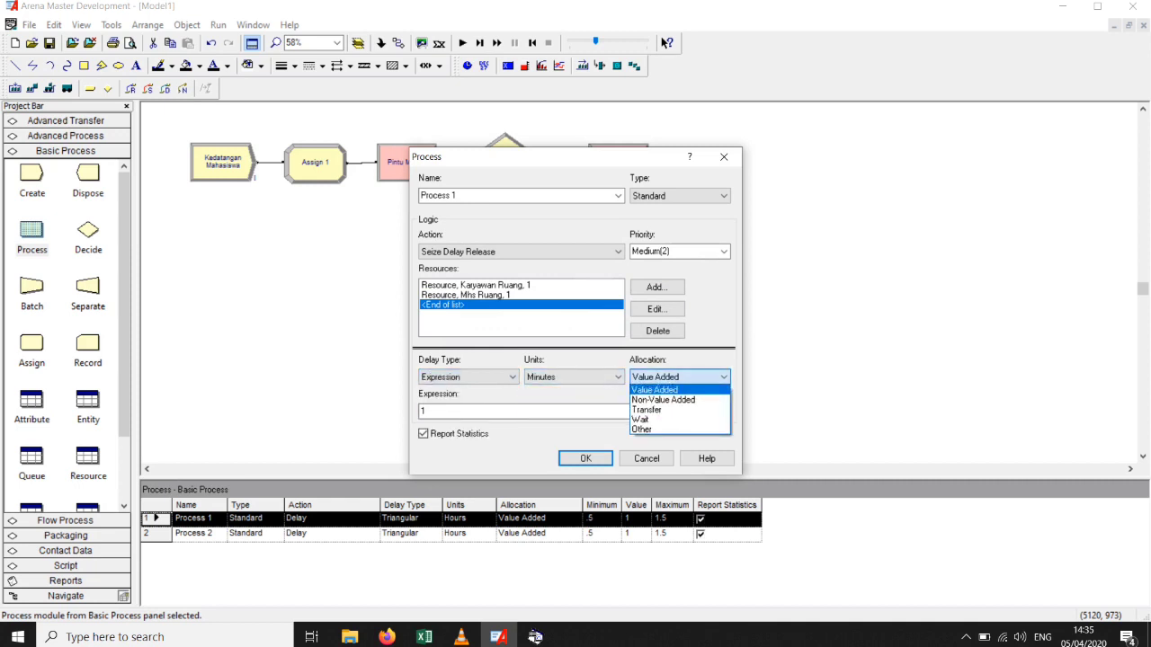
left_click(662, 399)
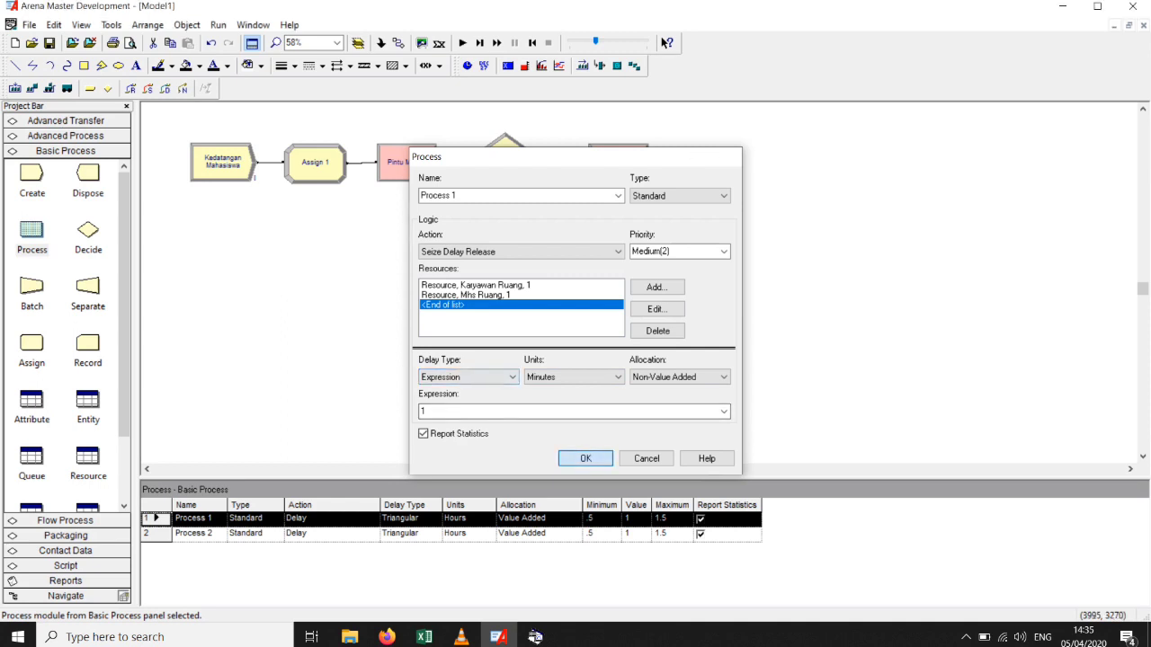
left_click(585, 459)
Switch to Input Analyzer and close the Input1 document without saving its changes.
left_click(110, 25)
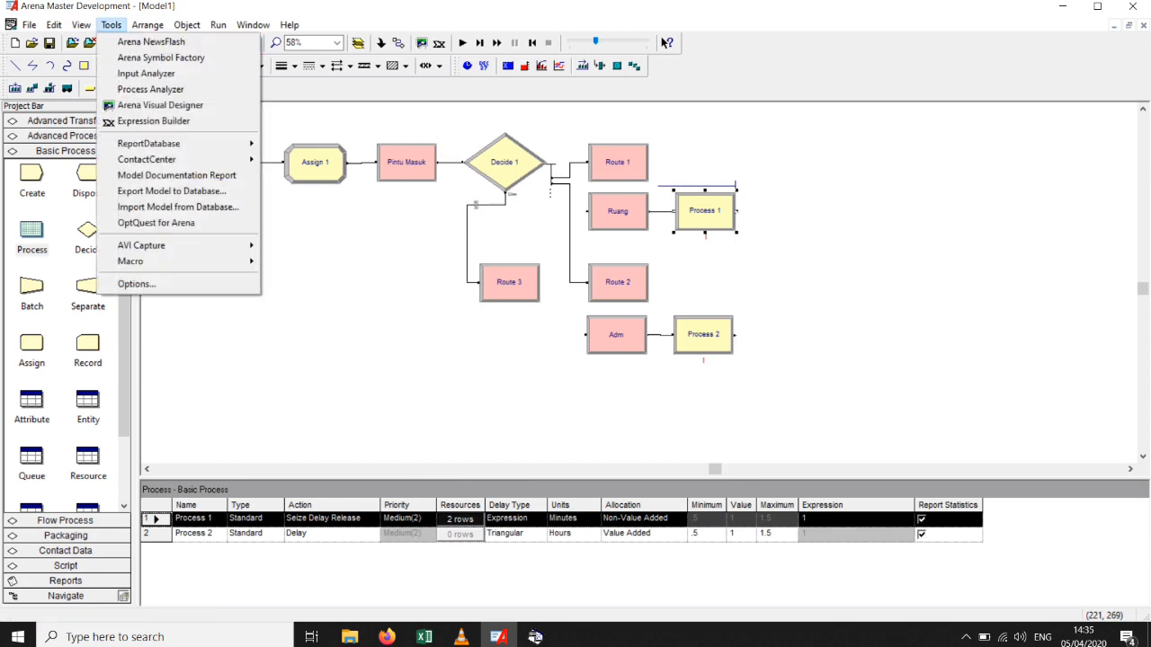
left_click(145, 73)
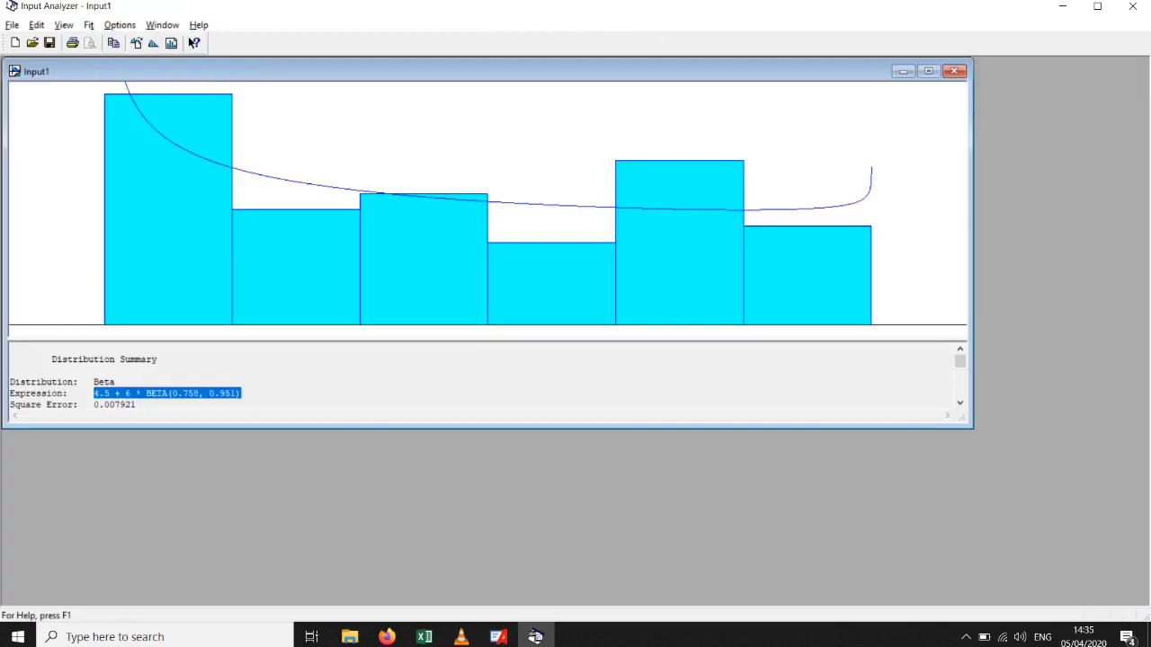
left_click(955, 71)
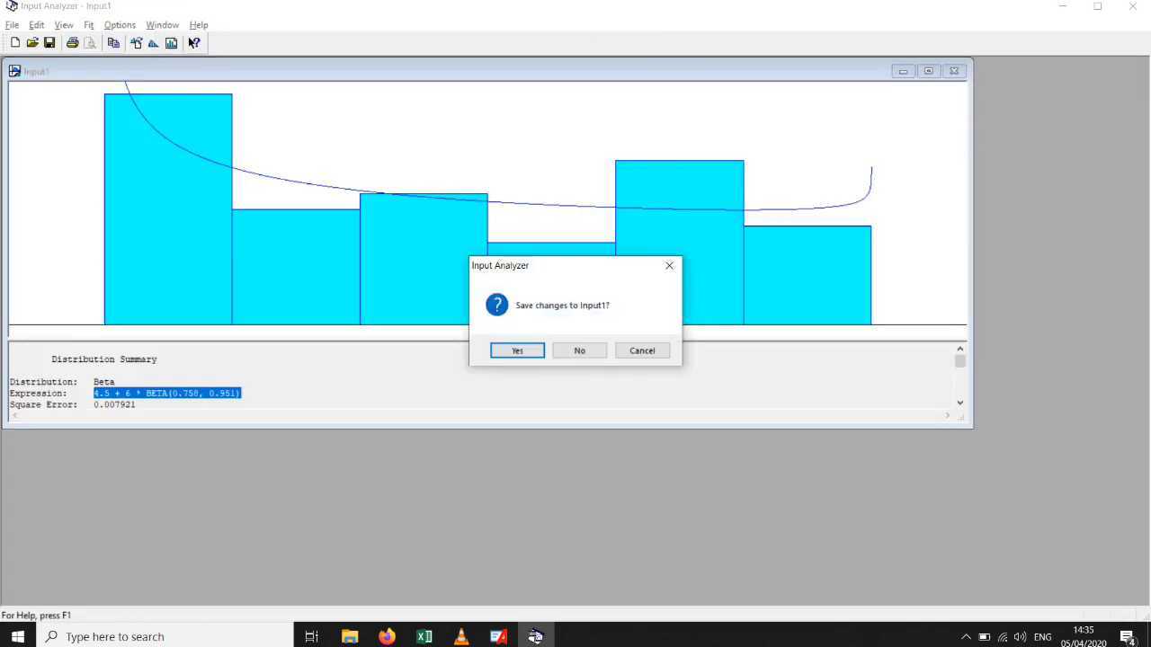
left_click(579, 351)
Create a new Input Analyzer document and load the text data file Ruang from the SIMERU folder into it.
left_click(14, 43)
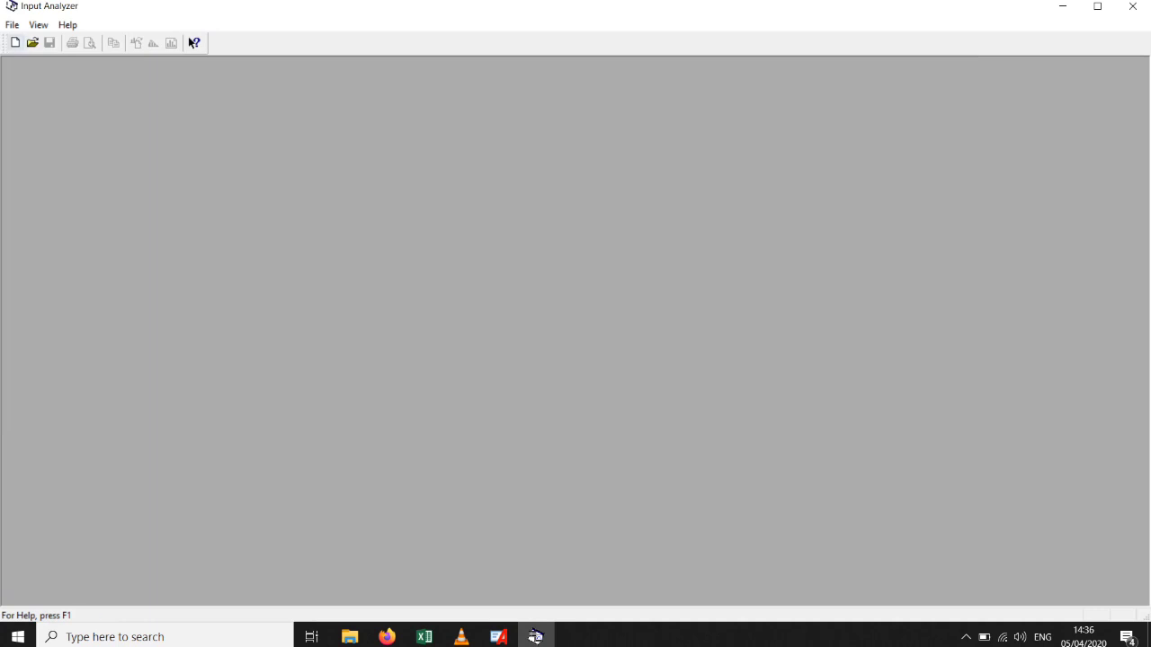
left_click(137, 42)
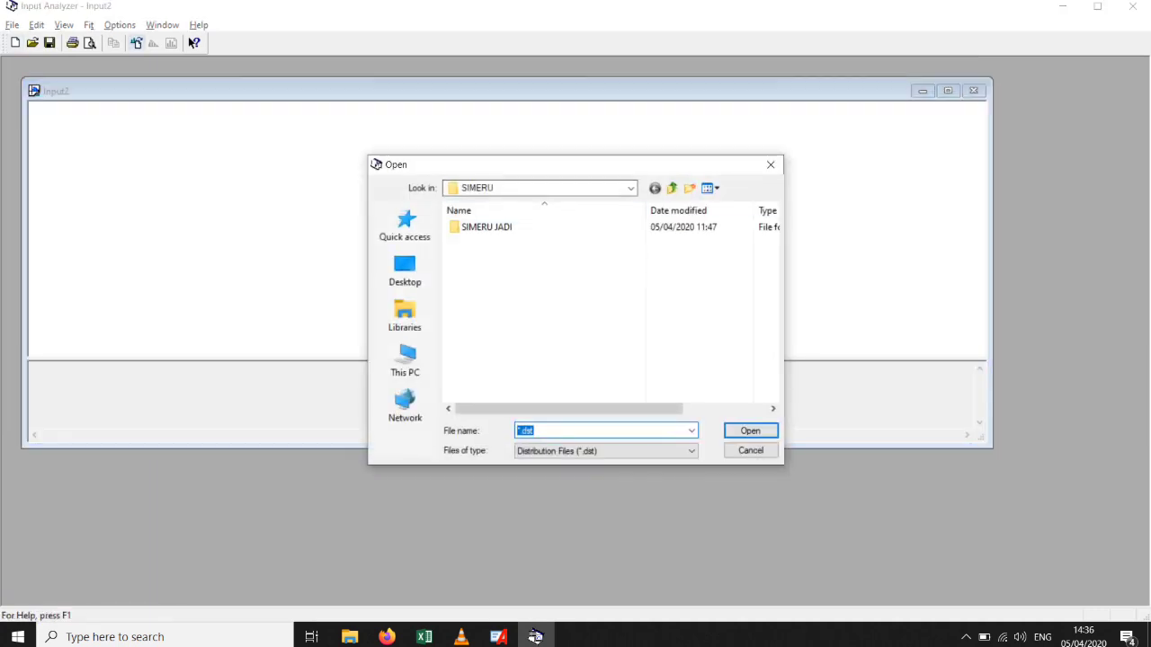
left_click(606, 451)
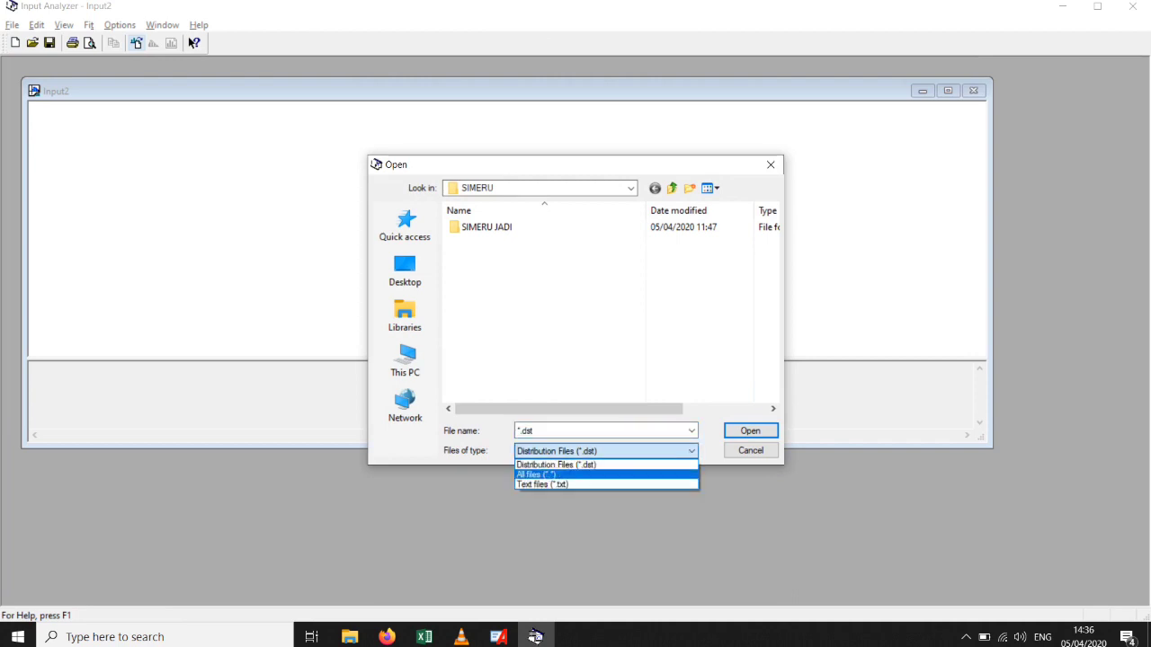
left_click(542, 485)
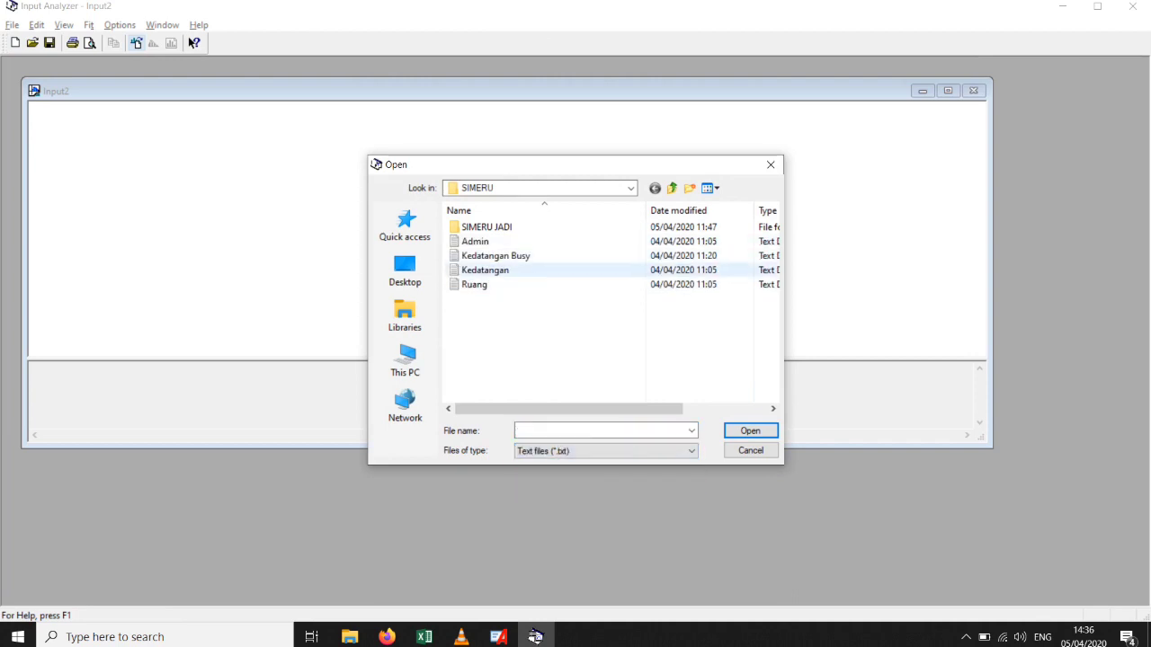
left_click(486, 284)
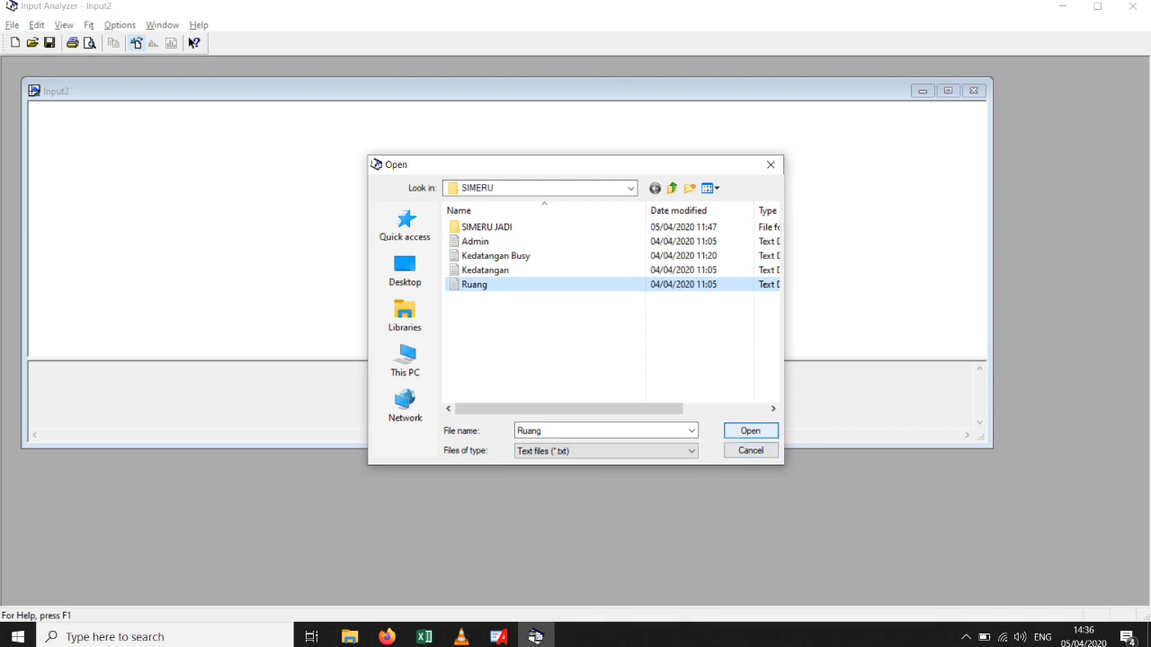
left_click(750, 431)
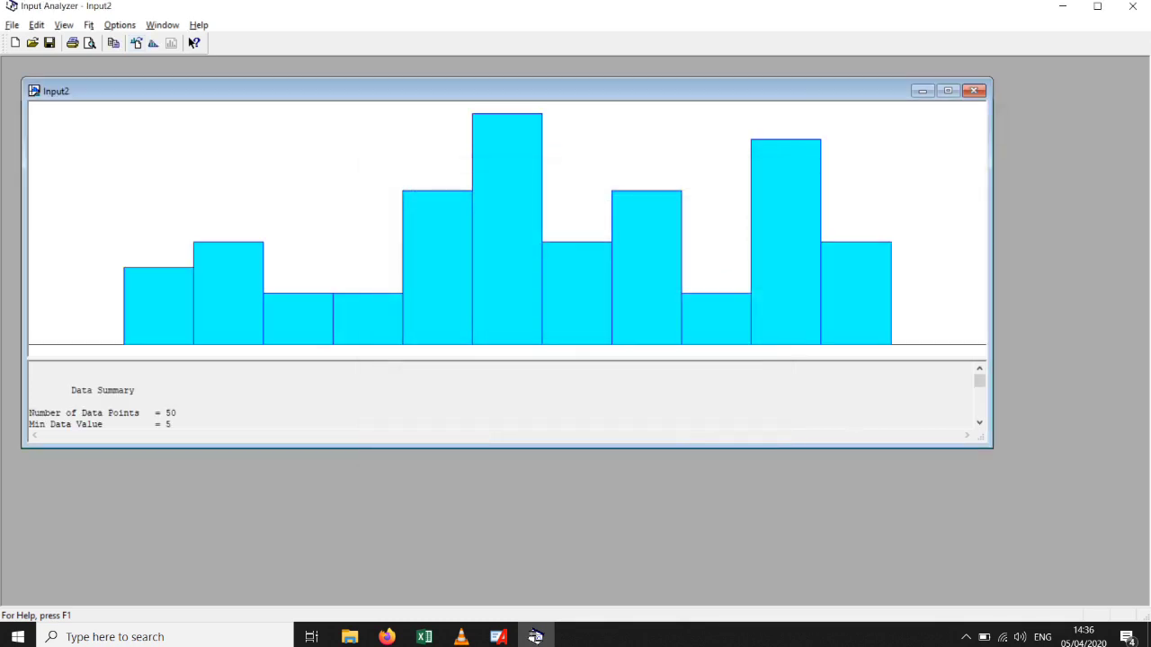
Fit all distributions to the Ruang data and copy the expression of the best fit.
left_click(154, 44)
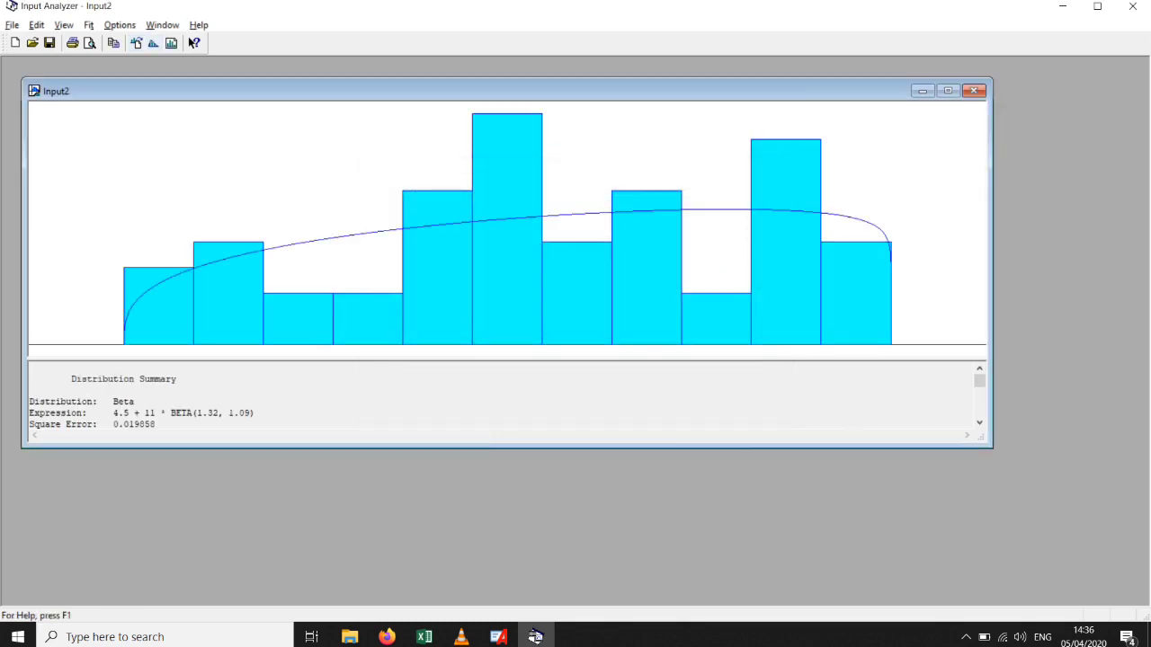
left_click_drag(255, 413, 114, 413)
key("ctrl+c")
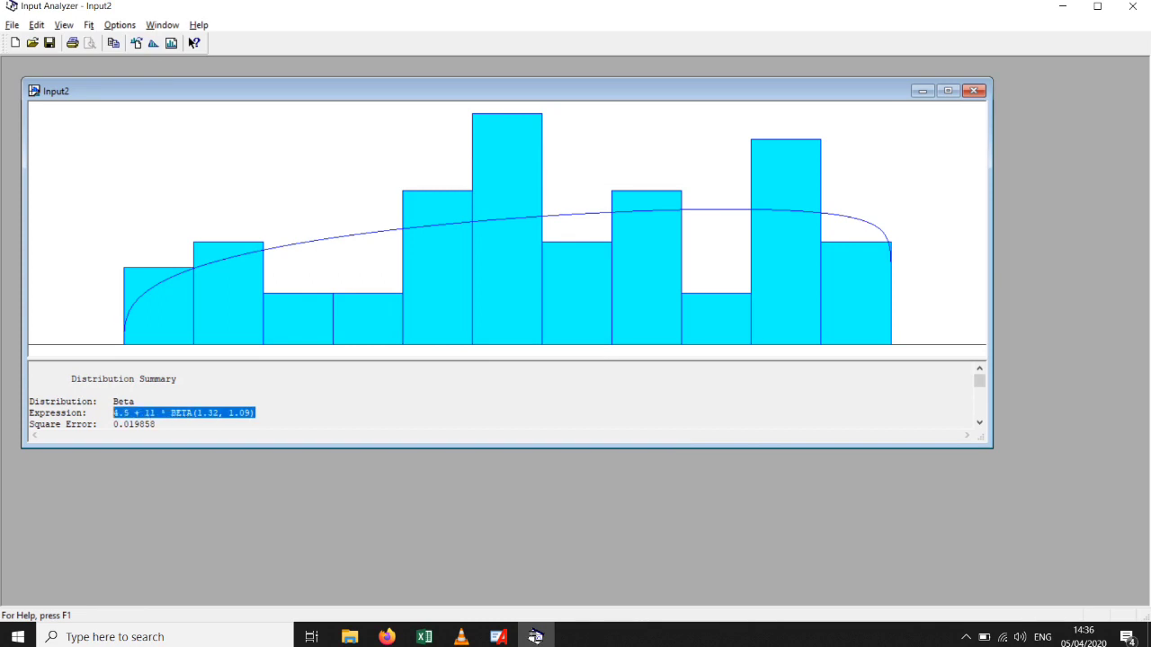
Switch back to Arena and set Process 1's delay expression to the copied 4.5 + 11 * BETA(1.32, 1.09).
key("alt+Tab")
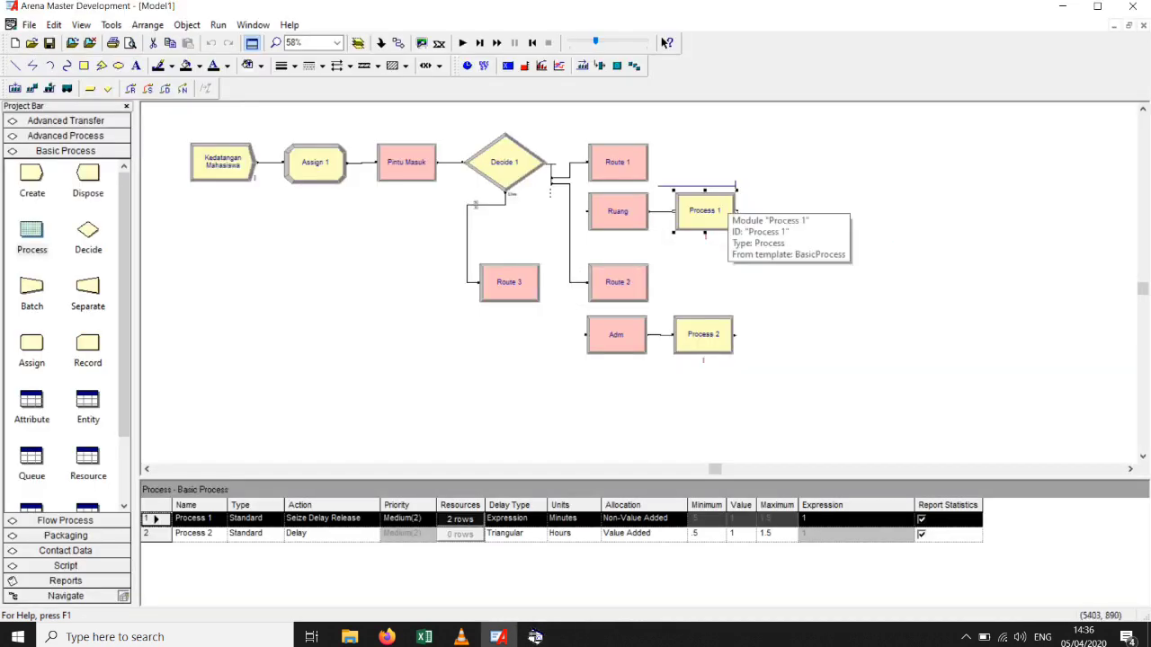
double_click(705, 211)
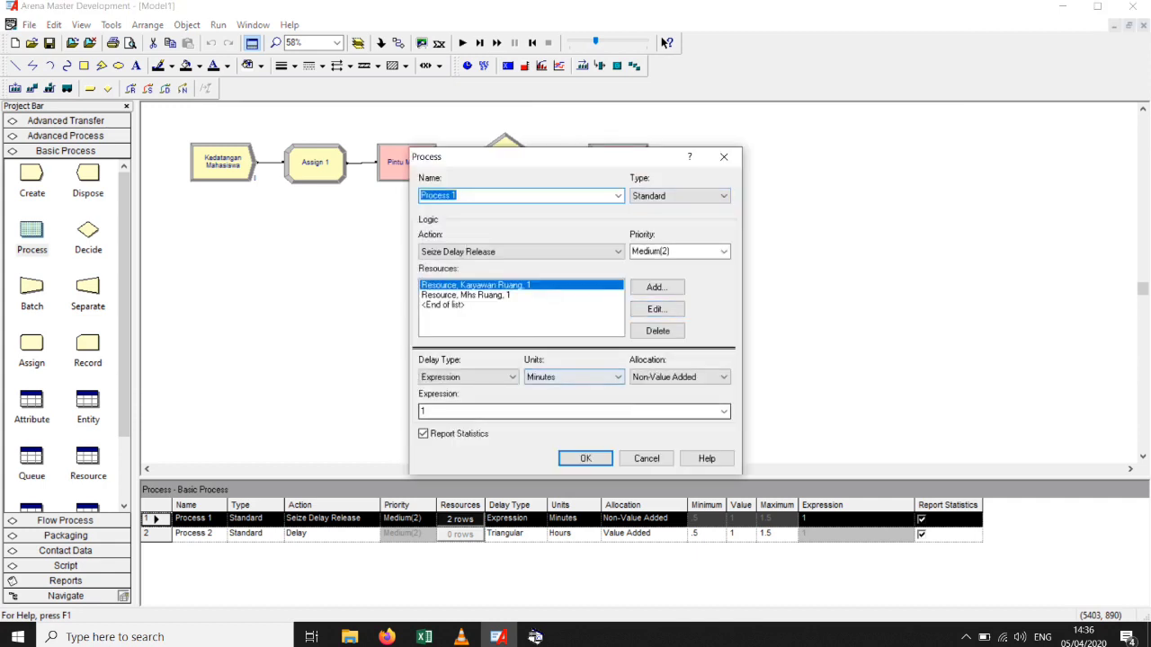
left_click_drag(453, 412, 419, 412)
key("ctrl+v")
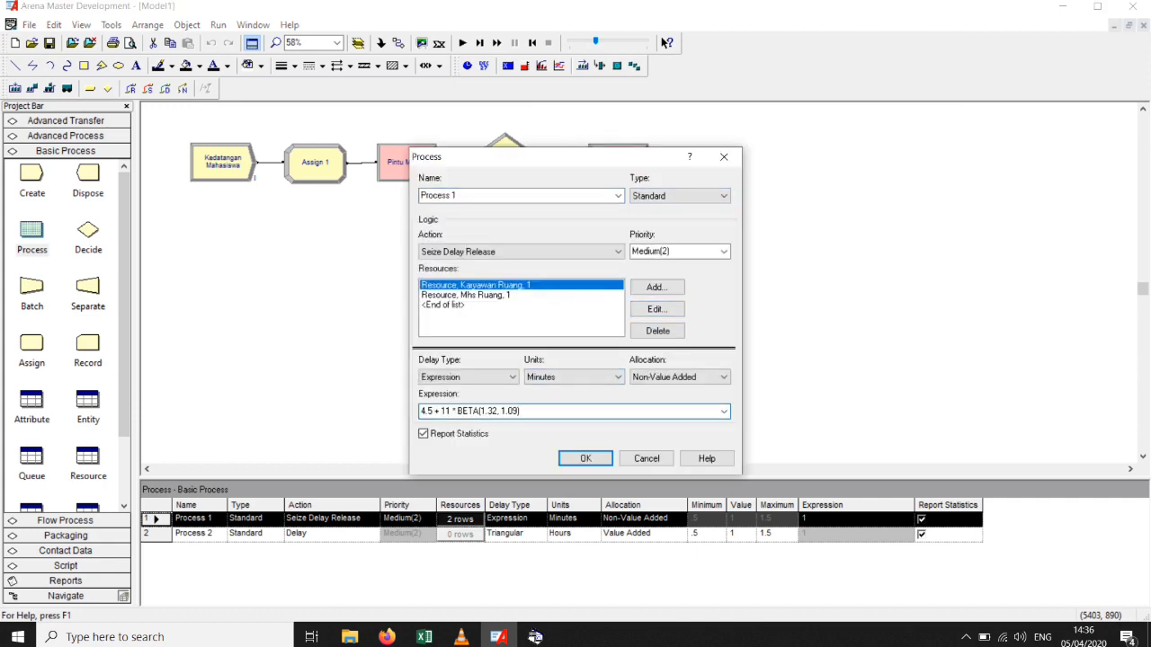
key("Return")
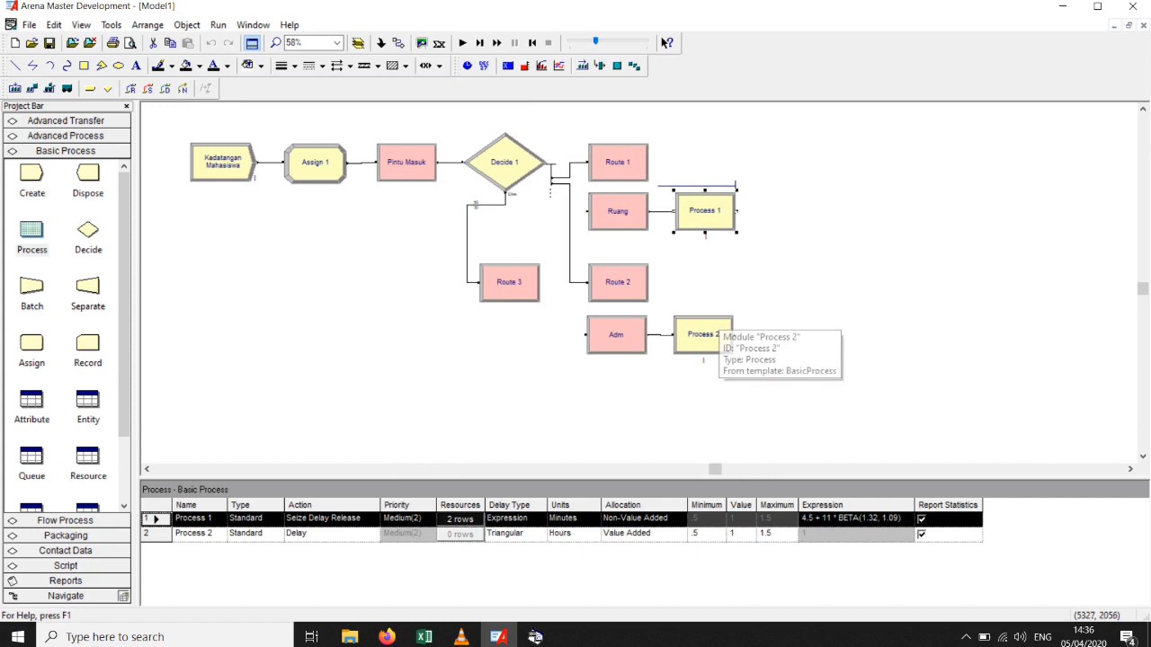
Set the action of Process 2, the module beside Adm, to Seize Delay Release.
double_click(703, 335)
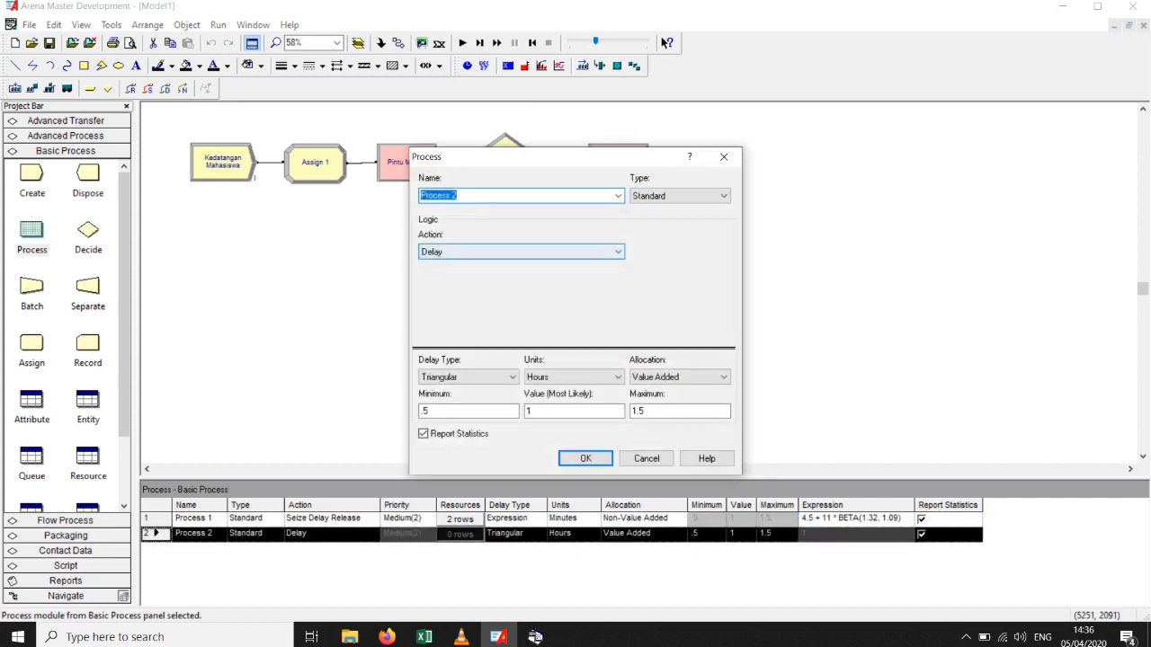
left_click(539, 252)
left_click(457, 284)
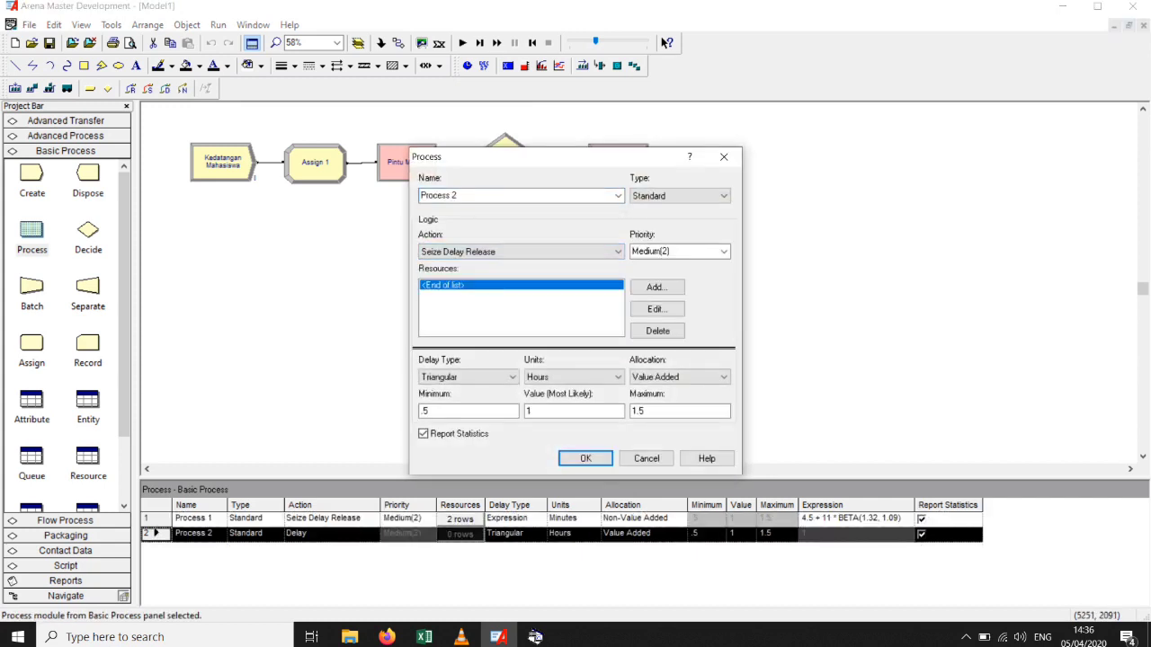
Add a resource named Karyawan Adm with quantity 1 to Process 2.
left_click(656, 288)
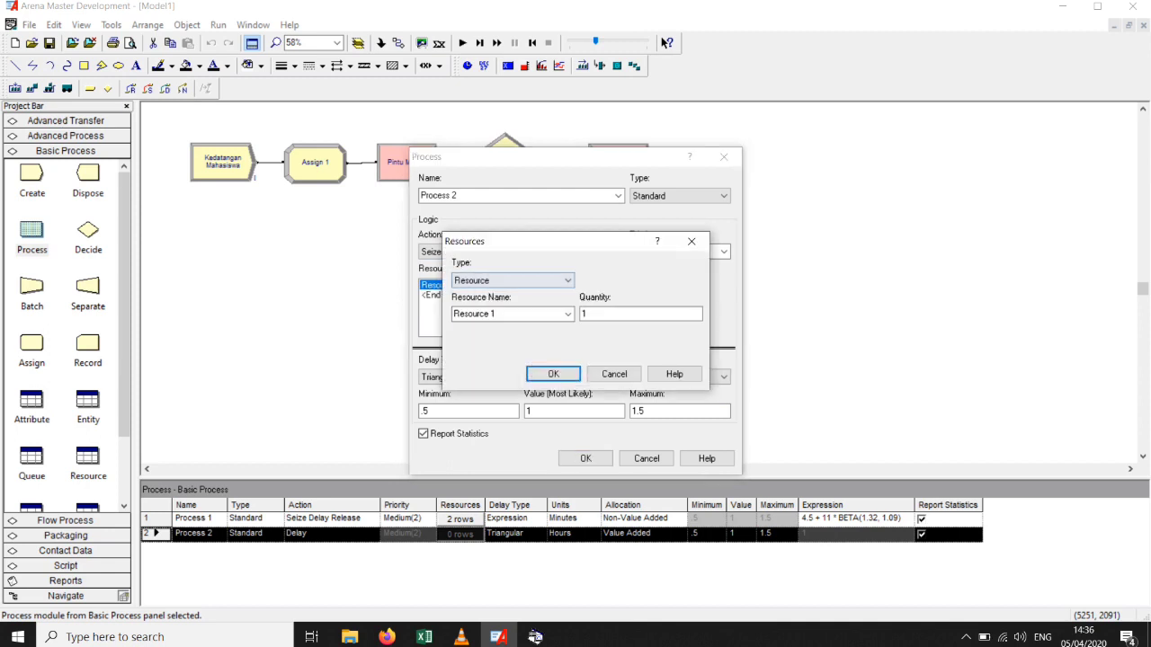
left_click_drag(505, 313, 452, 314)
type("Karyawan")
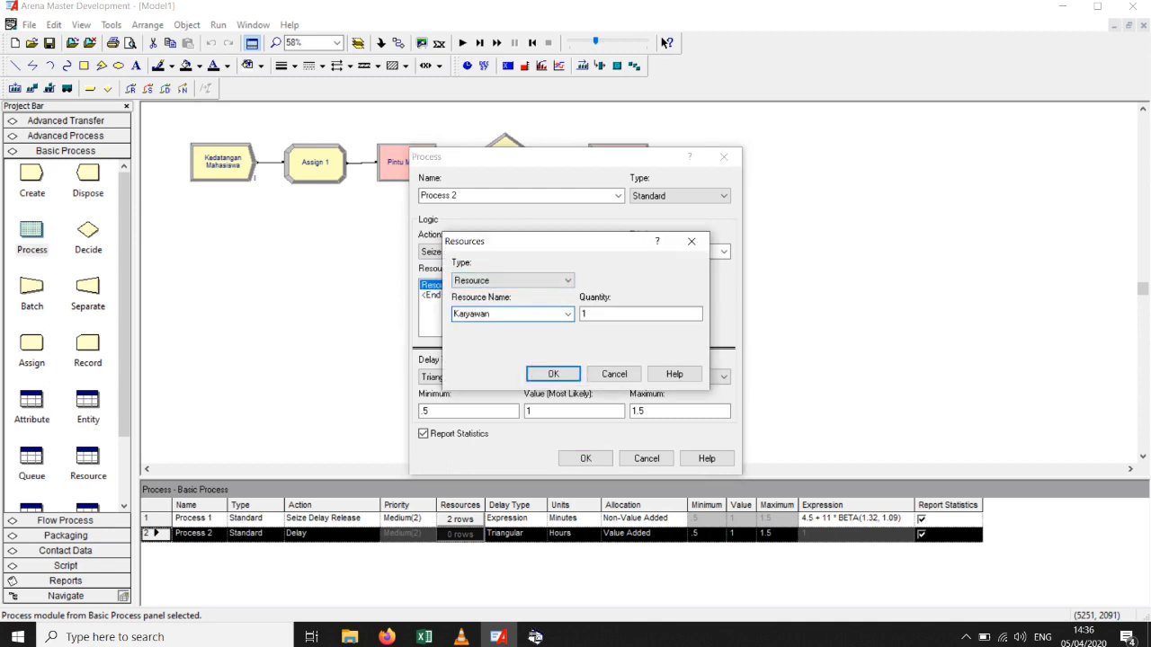
type(" Adm")
key("Return")
Add a second entry of type Resource named Mhs Adm with quantity 1 to Process 2.
left_click(657, 286)
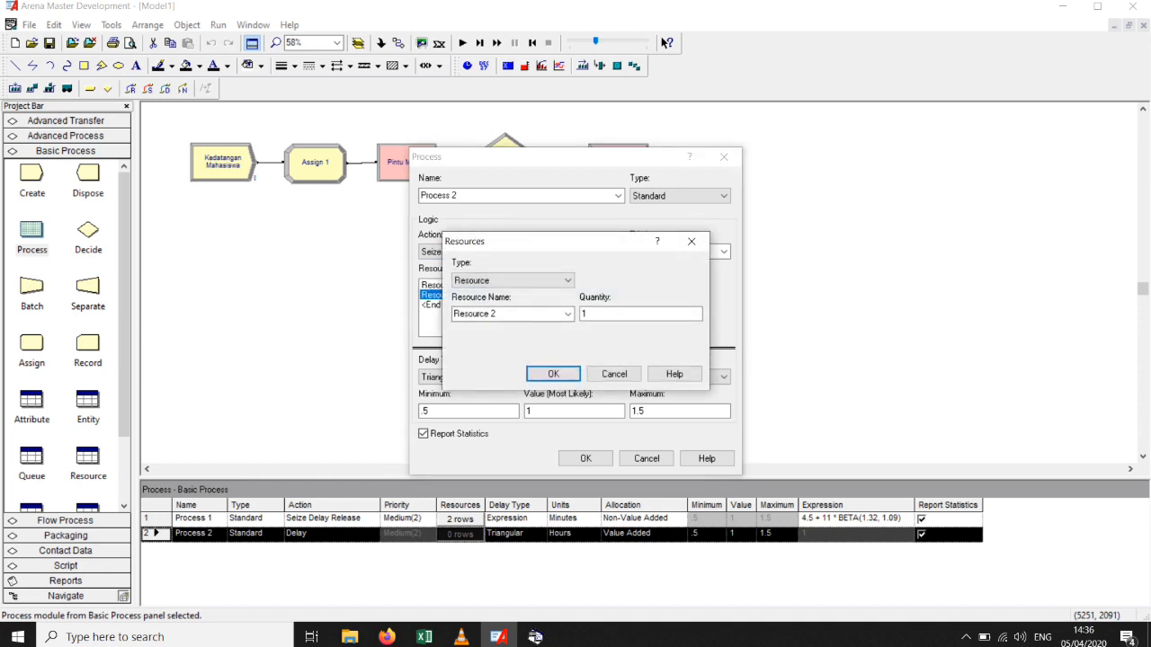
key("Down")
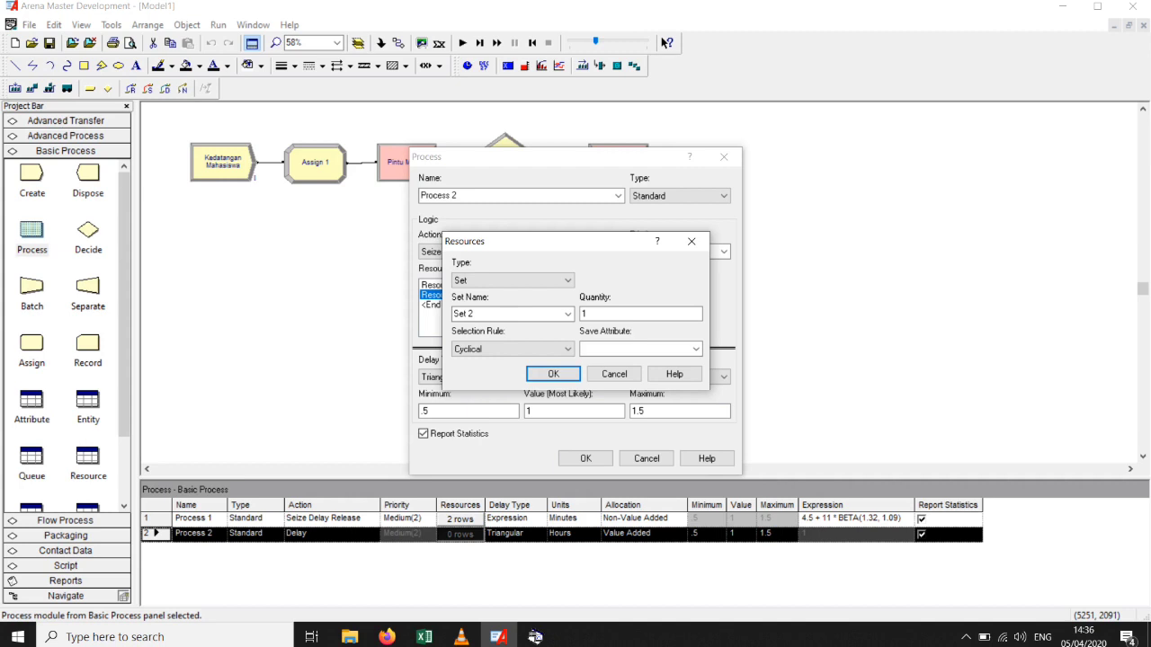
key("alt+Down")
key("Up")
key("Return")
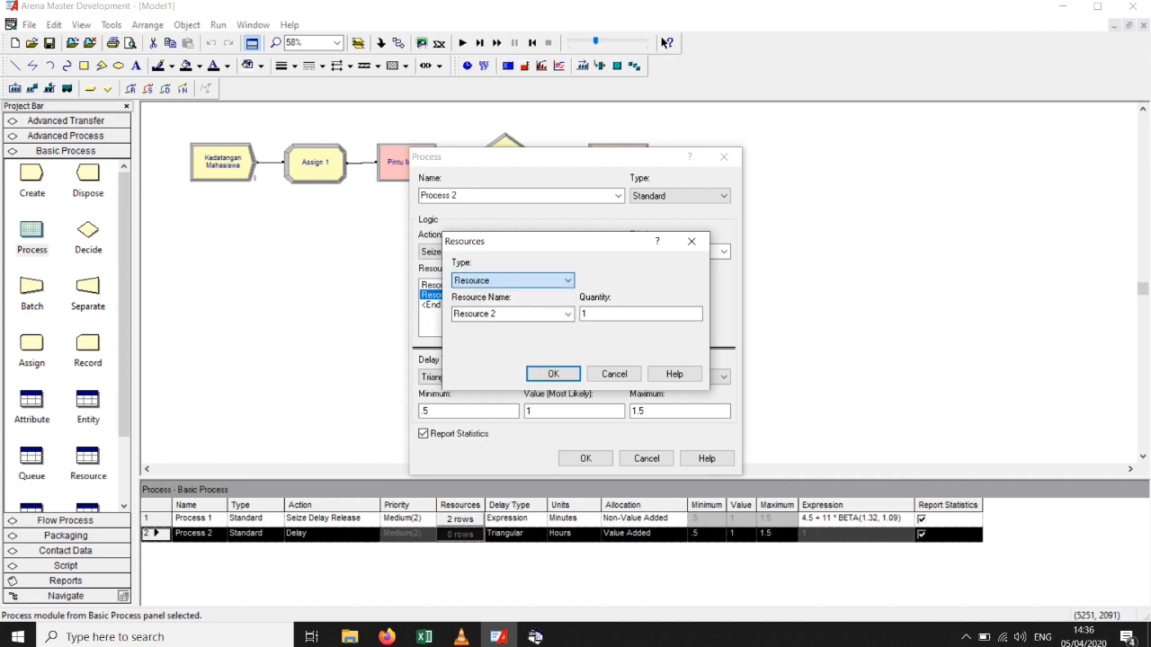
key("Tab")
type("M")
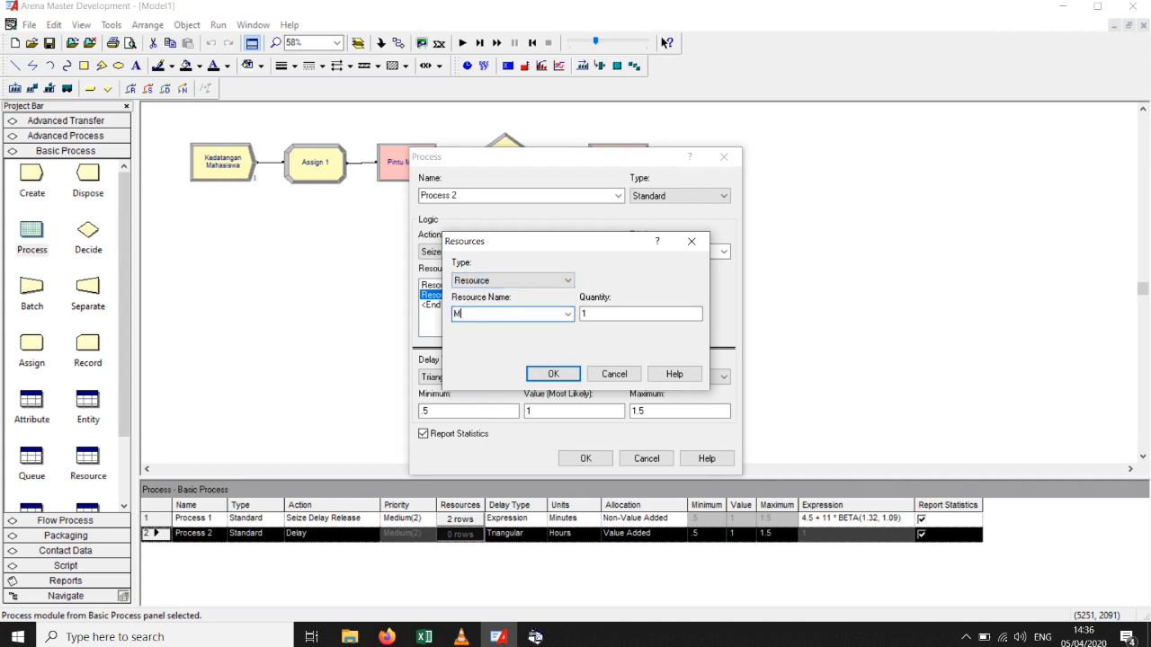
type("hs Adm")
key("Return")
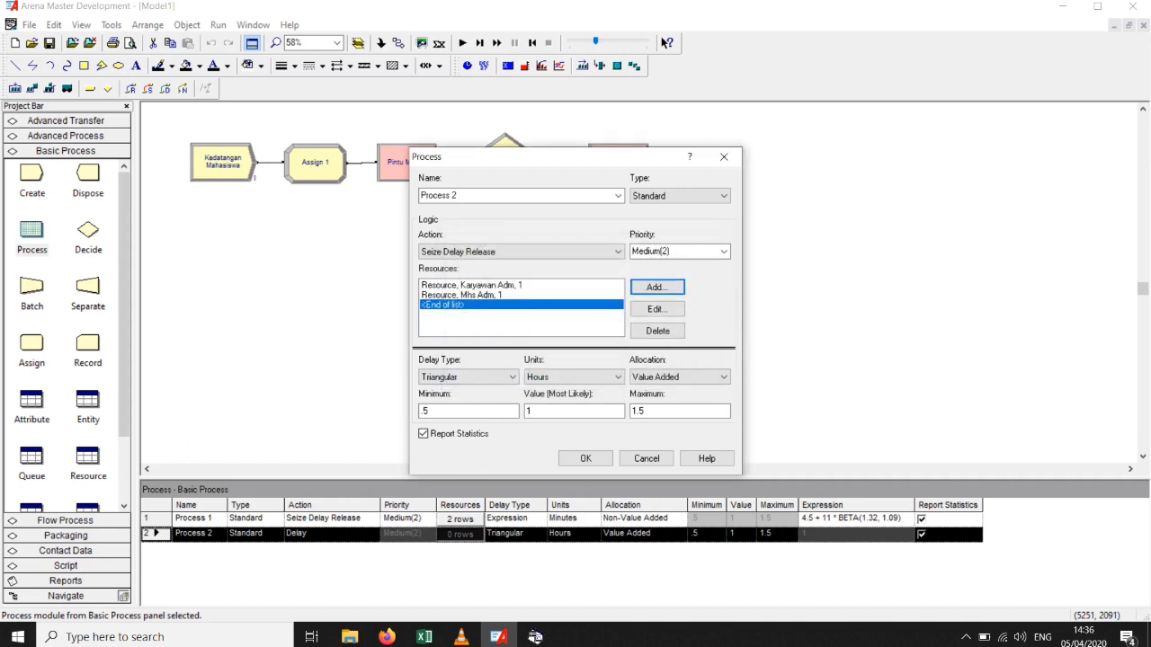
Set Process 2's delay type to Expression, its units to Minutes and its allocation to Non-Value Added.
left_click(469, 377)
left_click(448, 429)
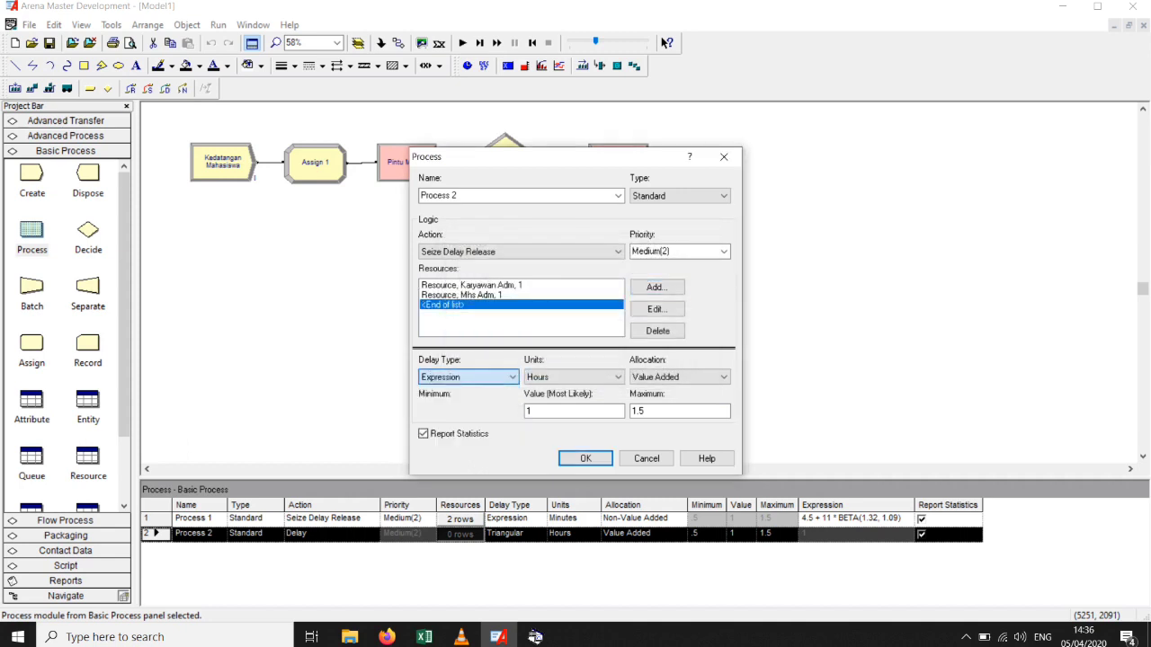
left_click(573, 377)
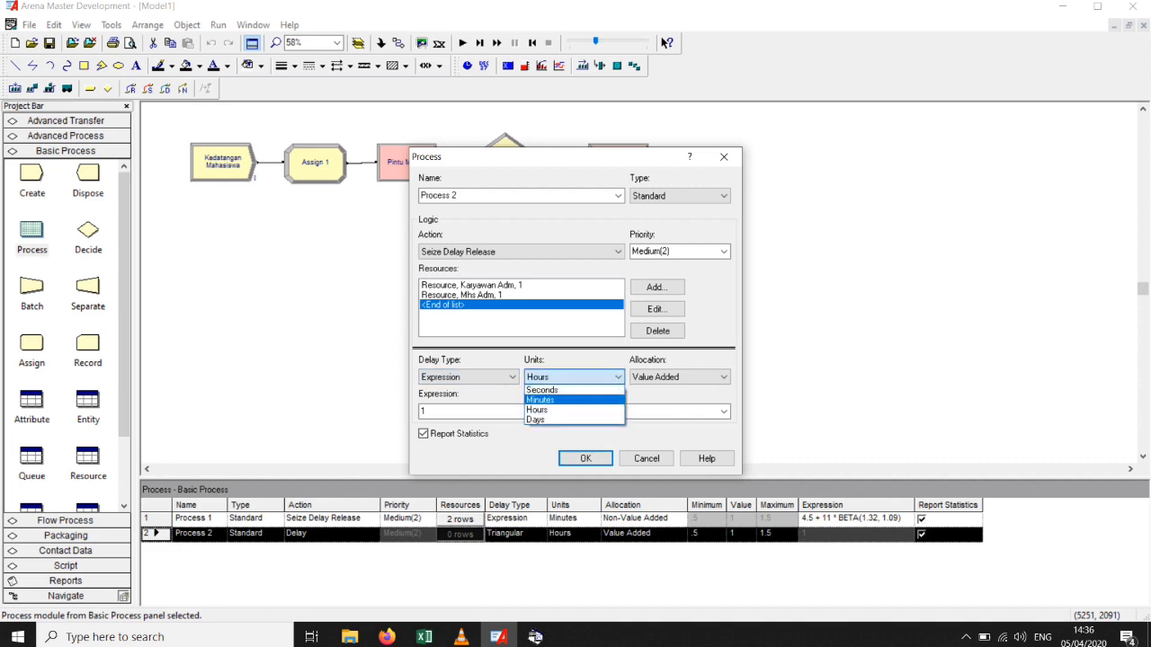
left_click(541, 399)
left_click(679, 377)
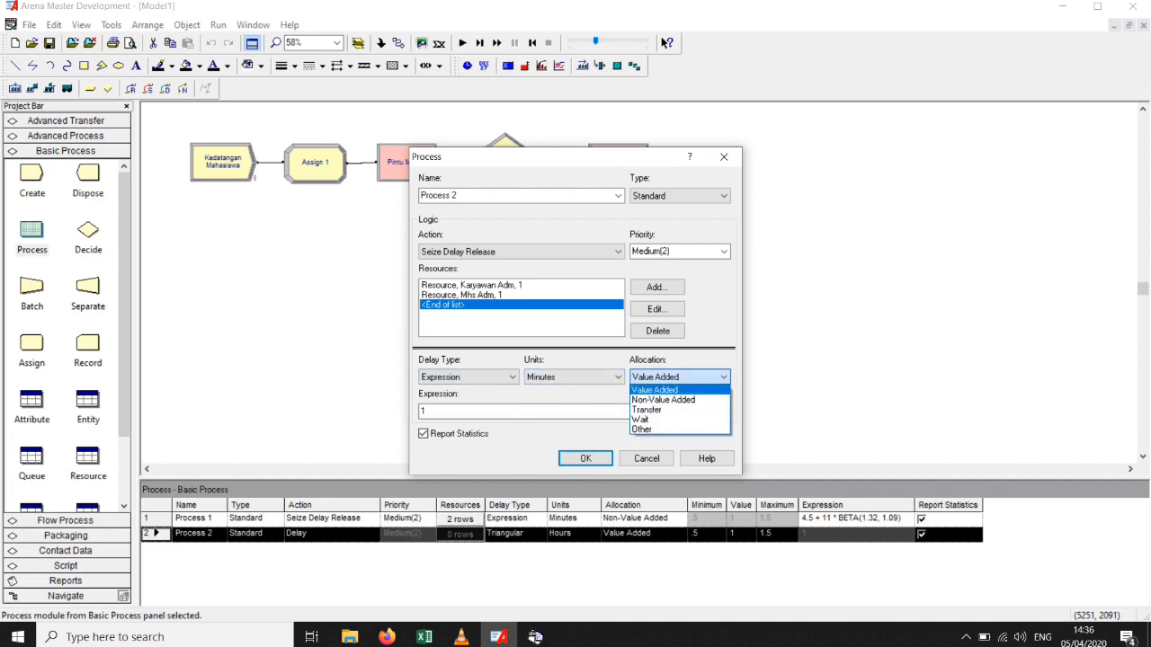
left_click(662, 399)
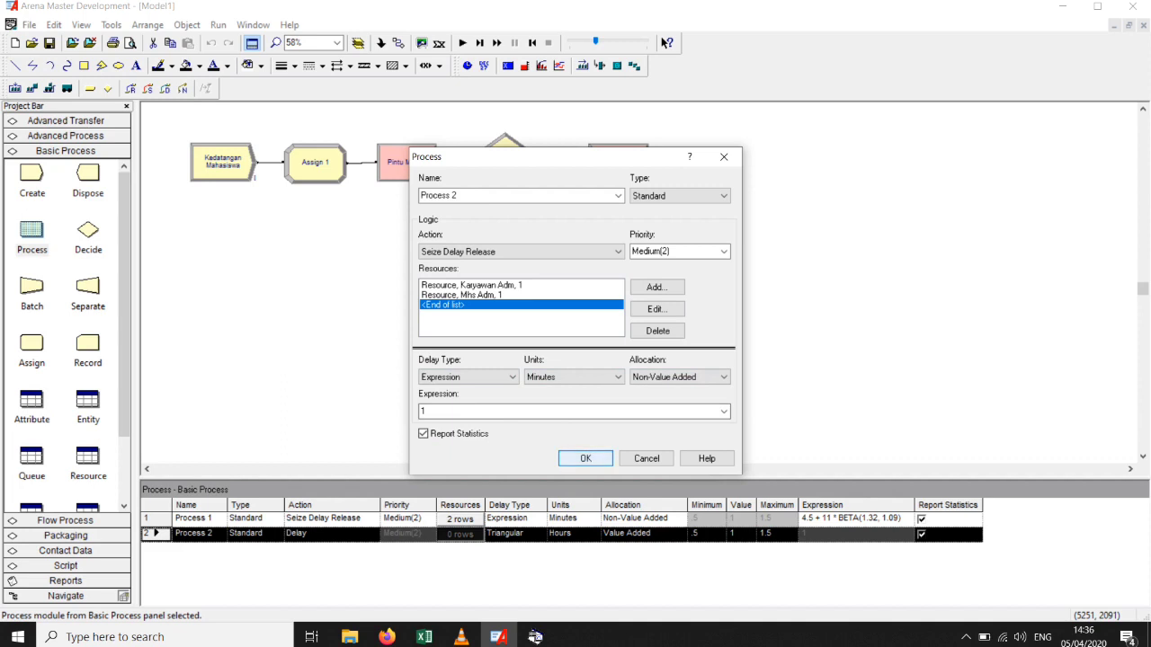
left_click(585, 458)
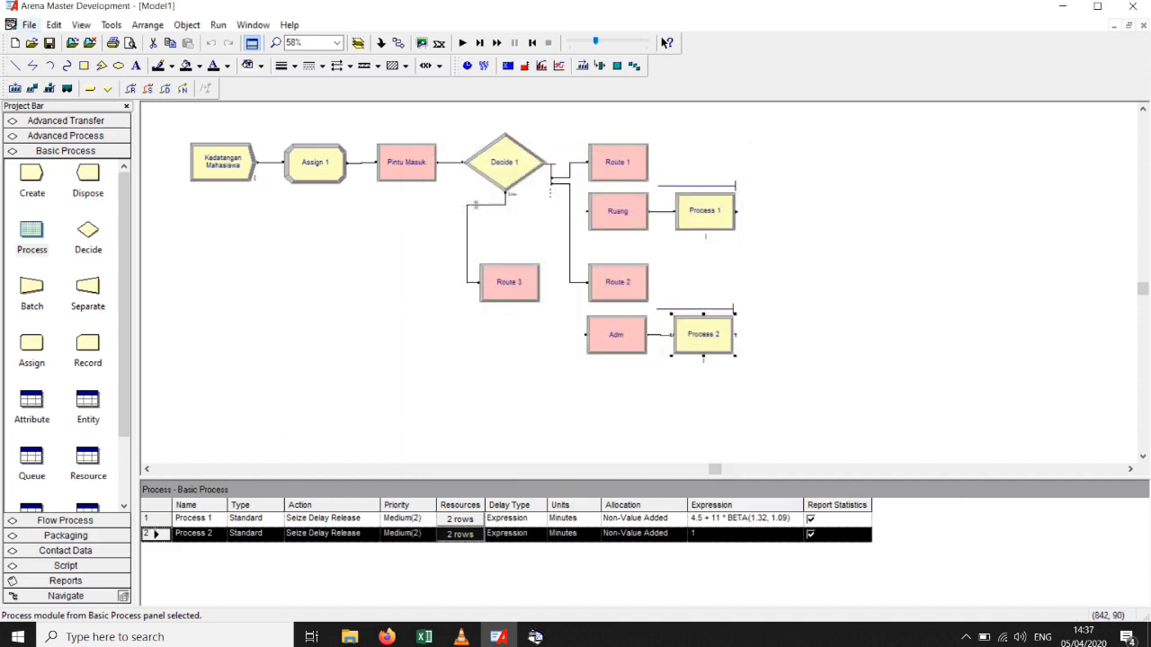
Switch to Input Analyzer and close the Input2 document without saving its changes.
left_click(110, 25)
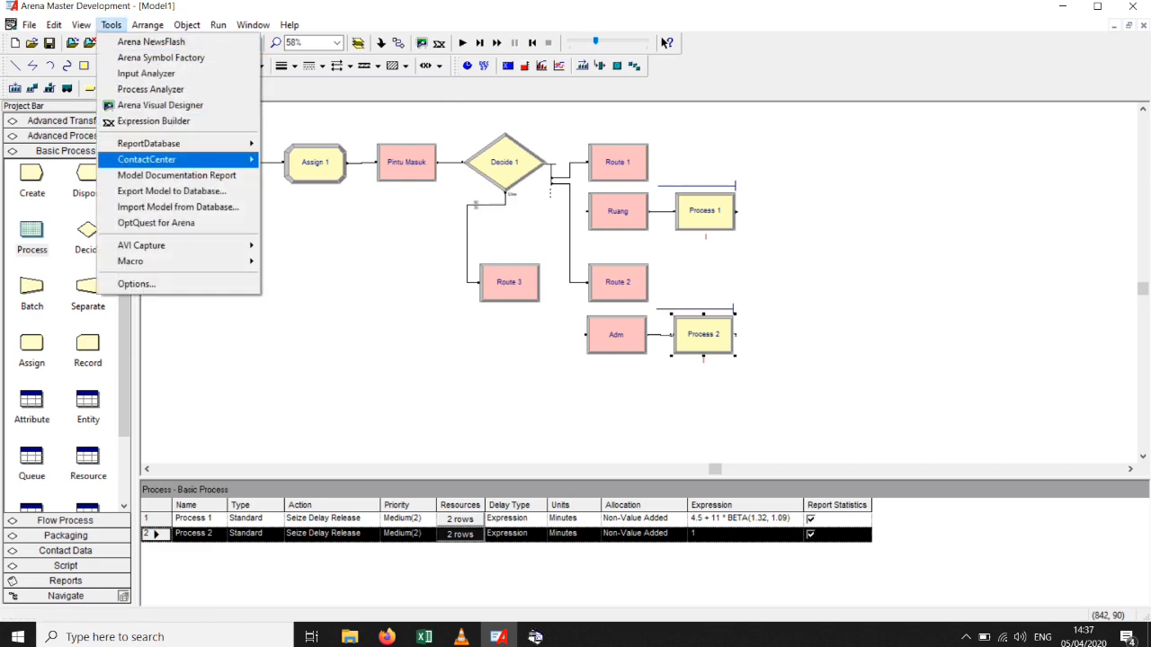
left_click(146, 73)
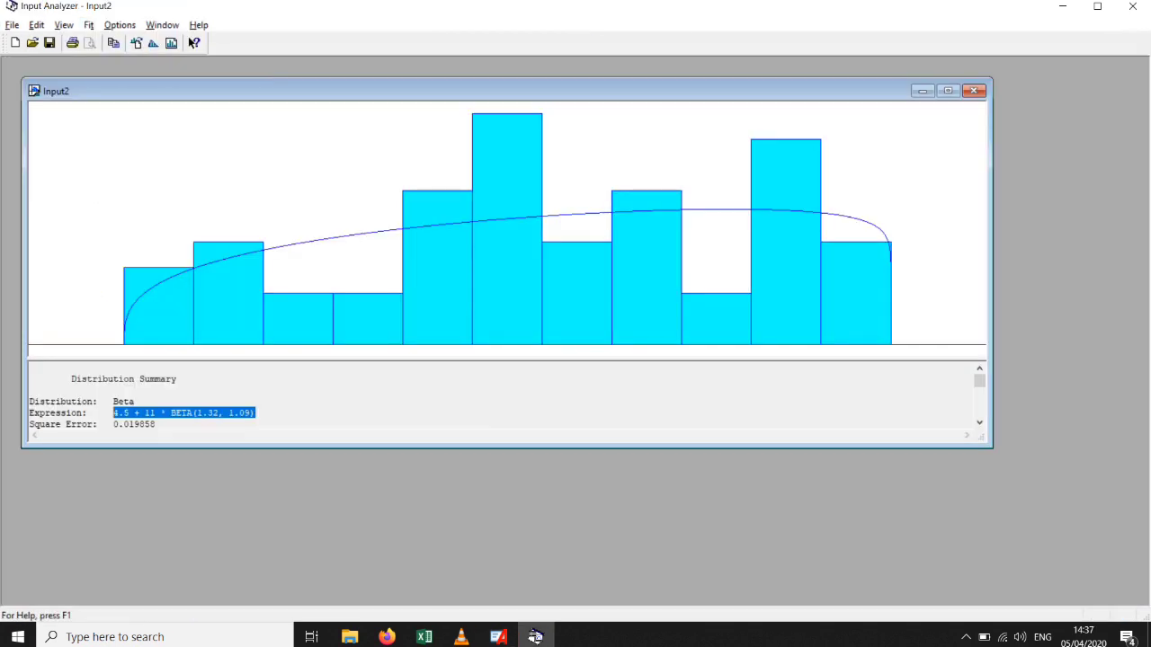
left_click(974, 91)
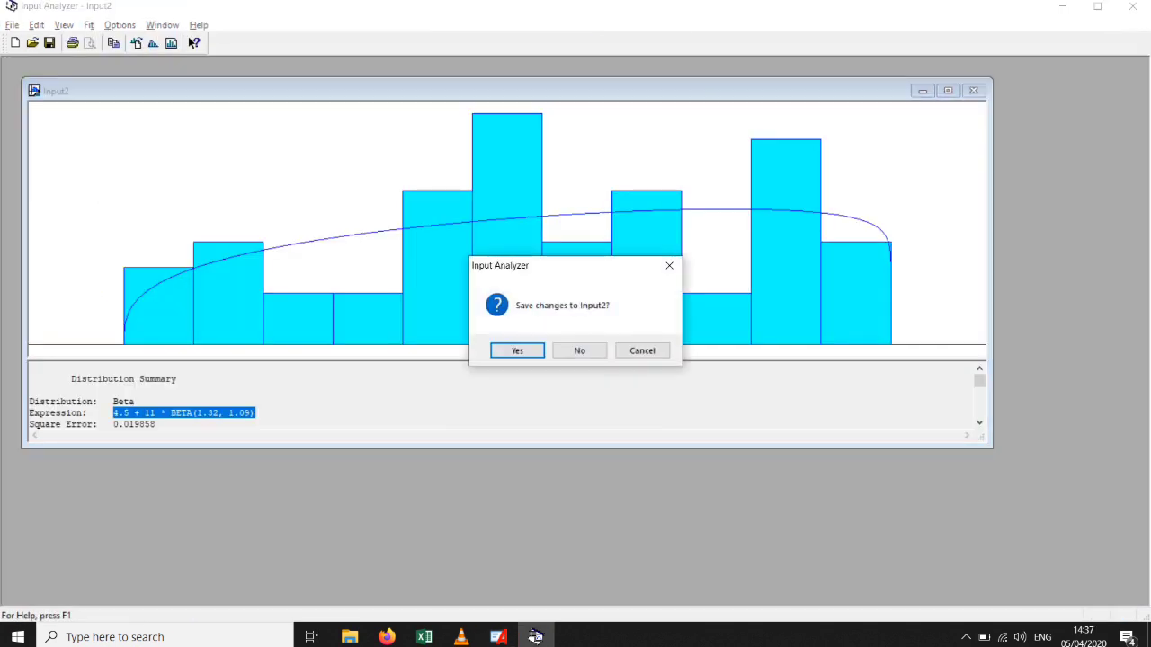
left_click(579, 351)
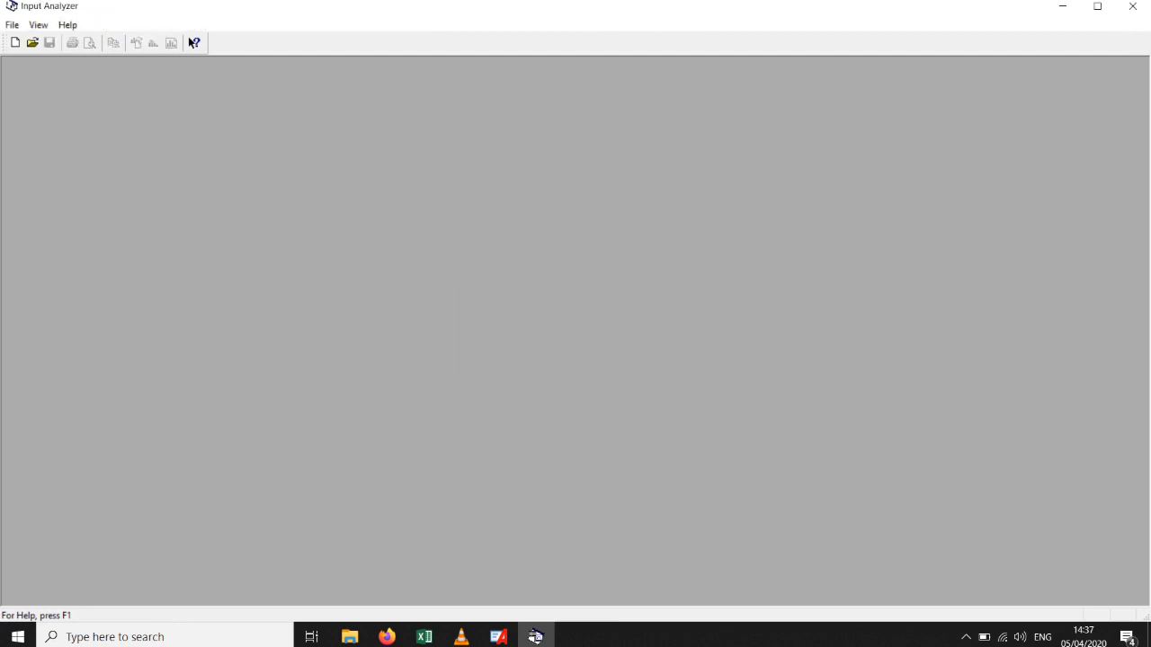
Create a new Input Analyzer document and load the Admin text file from the SIMERU folder as its data.
left_click(16, 43)
left_click(136, 43)
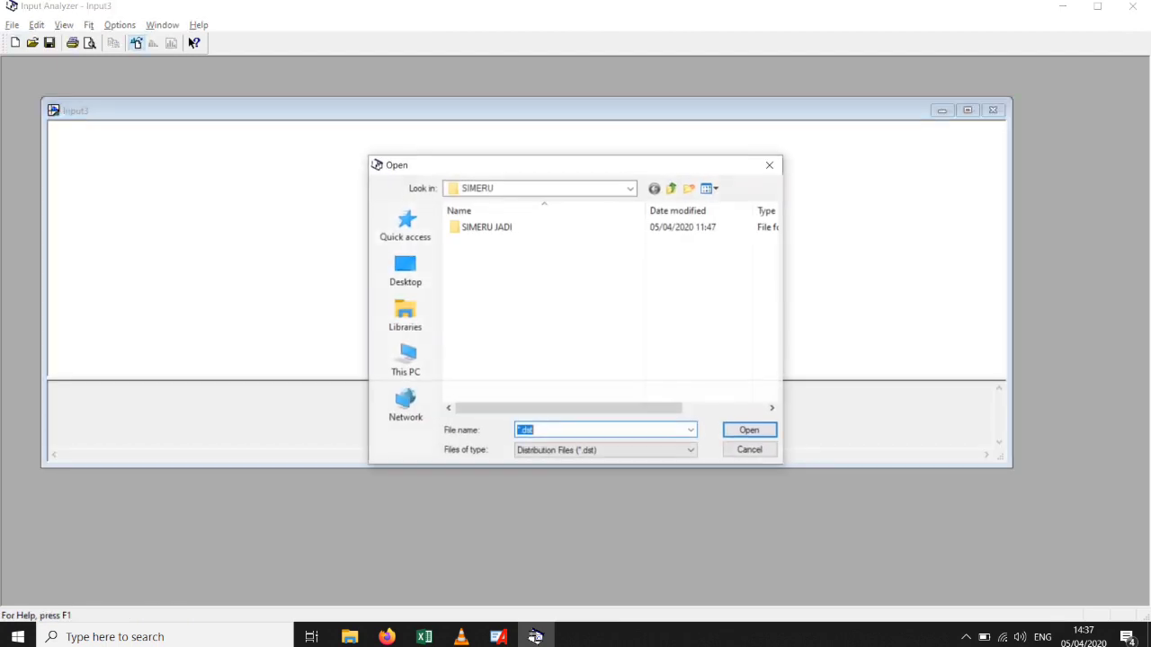
left_click(605, 450)
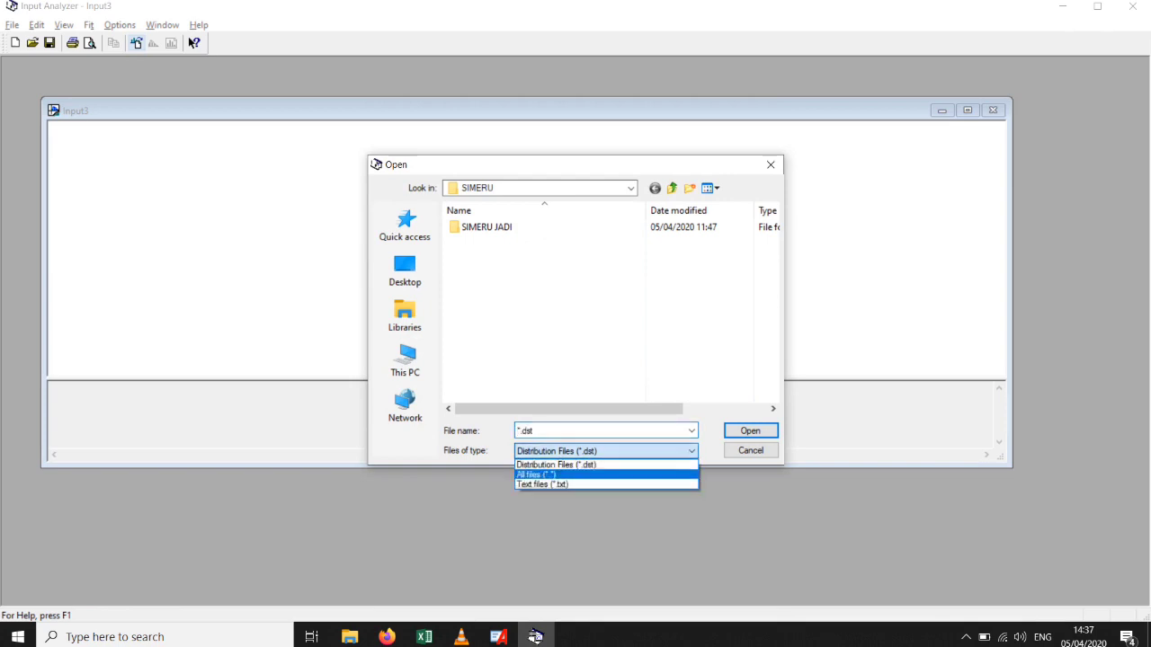
left_click(542, 485)
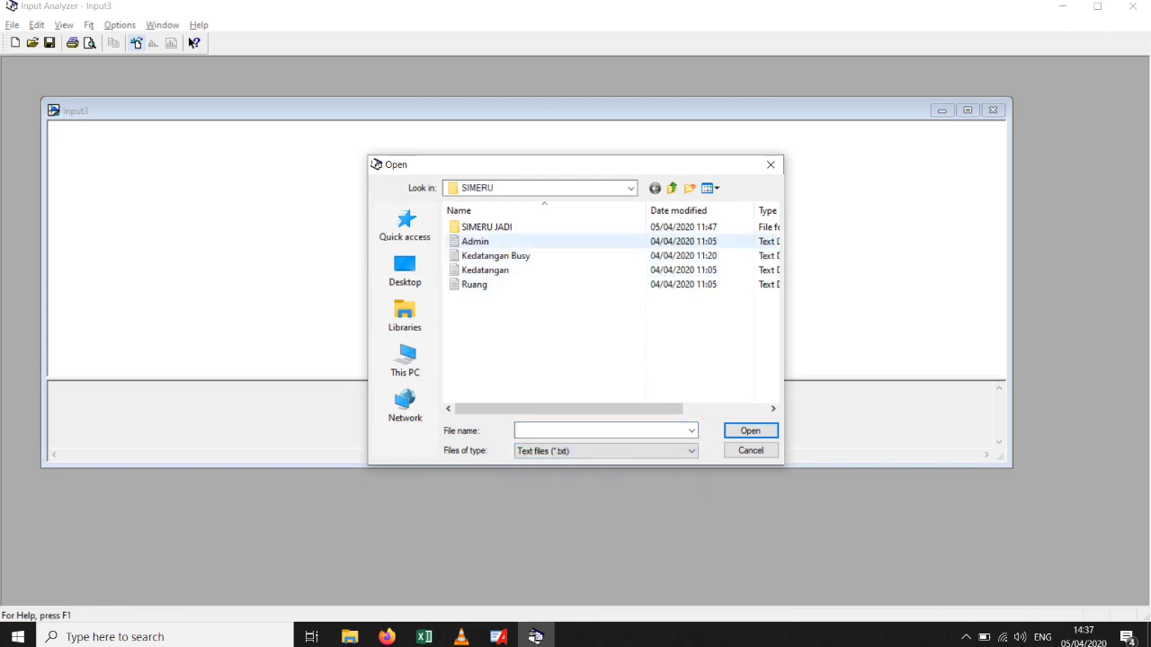
left_click(475, 241)
left_click(751, 431)
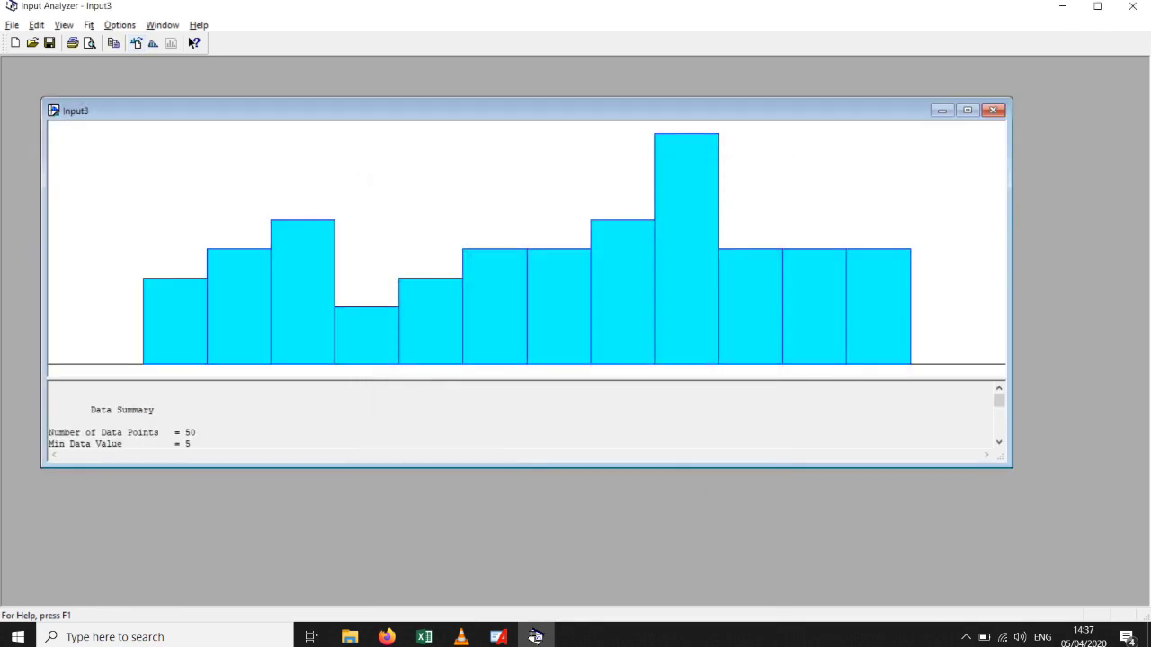
Fit the best distribution to the Admin data and copy its Beta expression from the distribution summary.
left_click(153, 42)
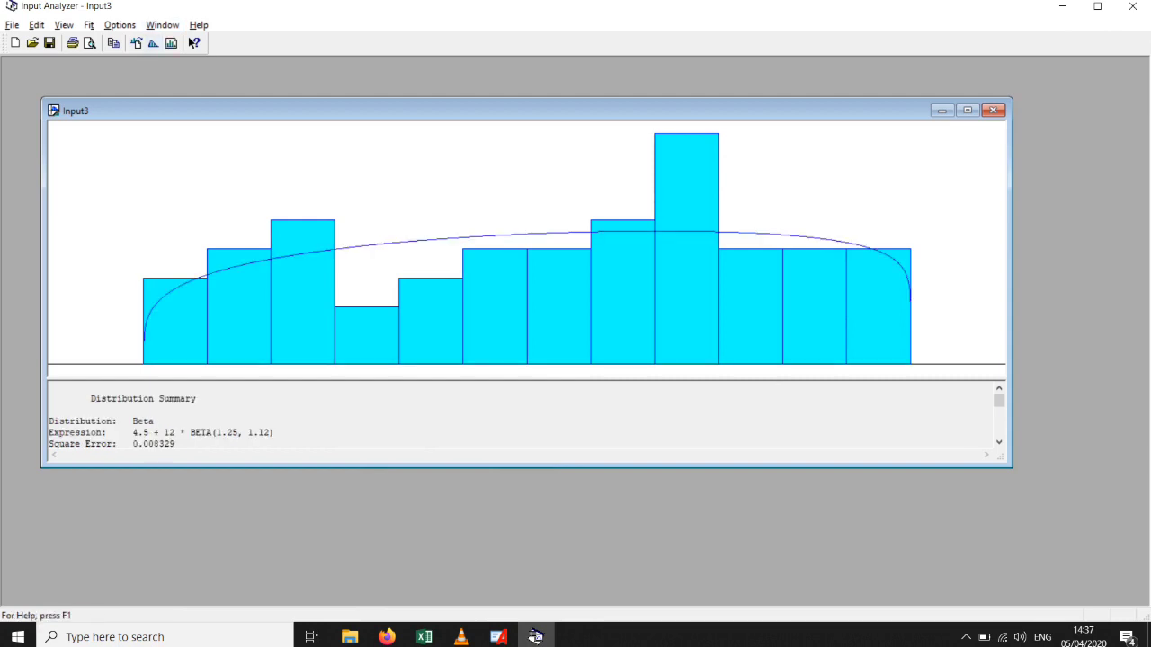
left_click_drag(276, 432, 134, 433)
key("ctrl+c")
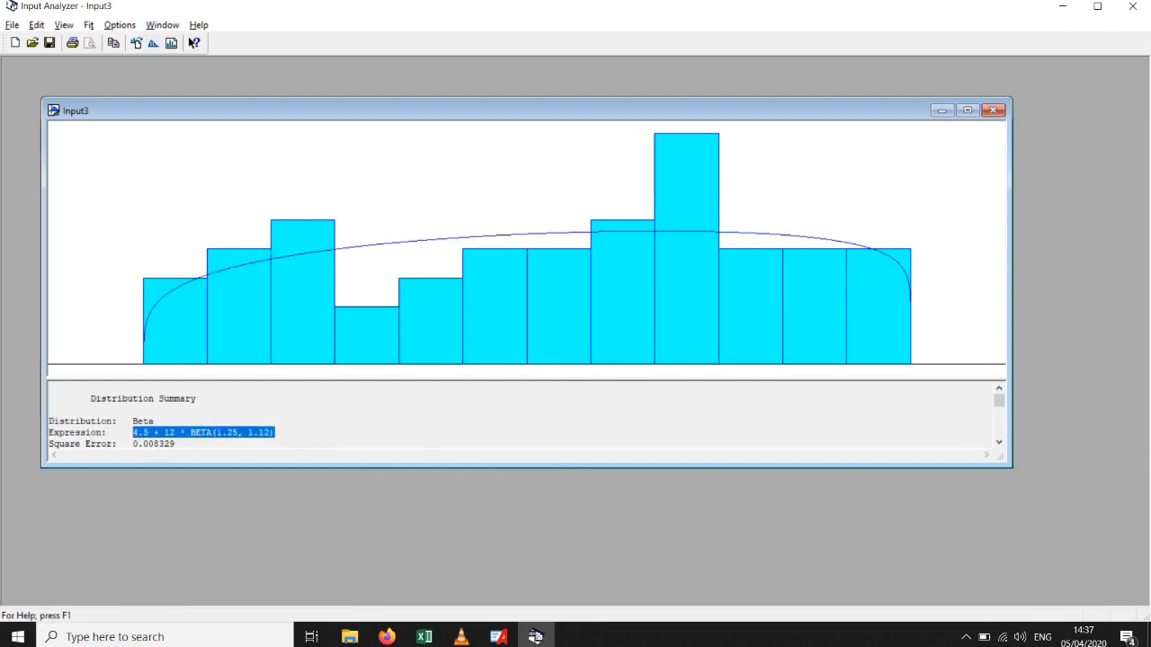
Switch back to Arena and set Process 2's delay expression to 4.5 + 12 * BETA(1.25, 1.12).
key("alt+Tab")
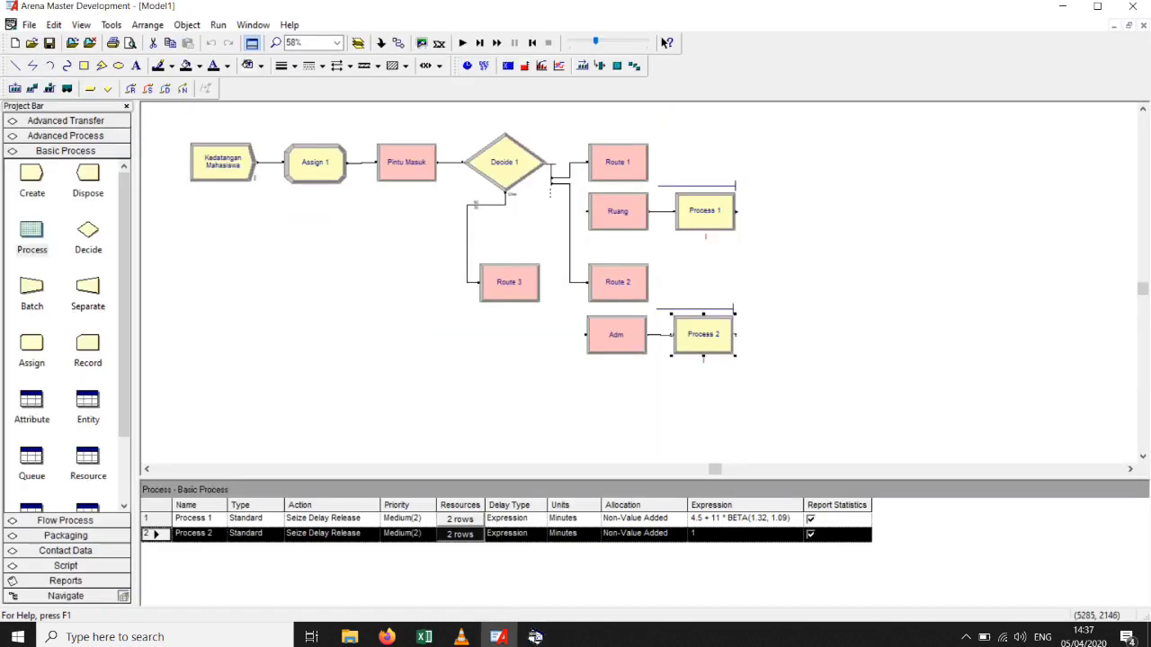
double_click(704, 337)
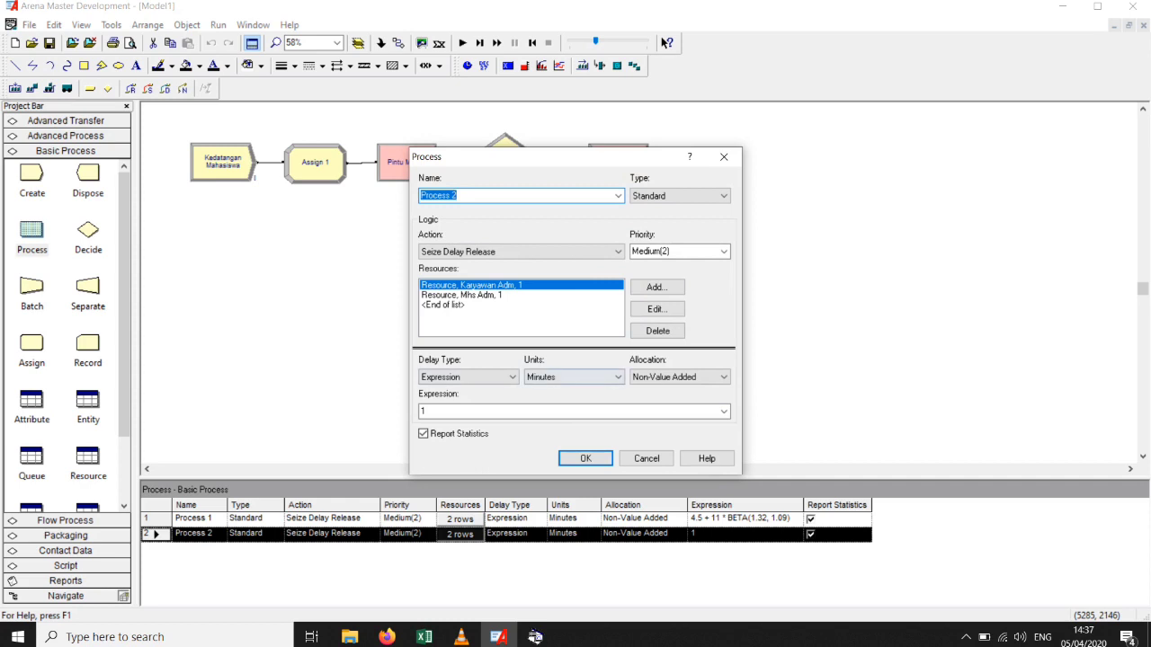
double_click(426, 411)
key("ctrl+v")
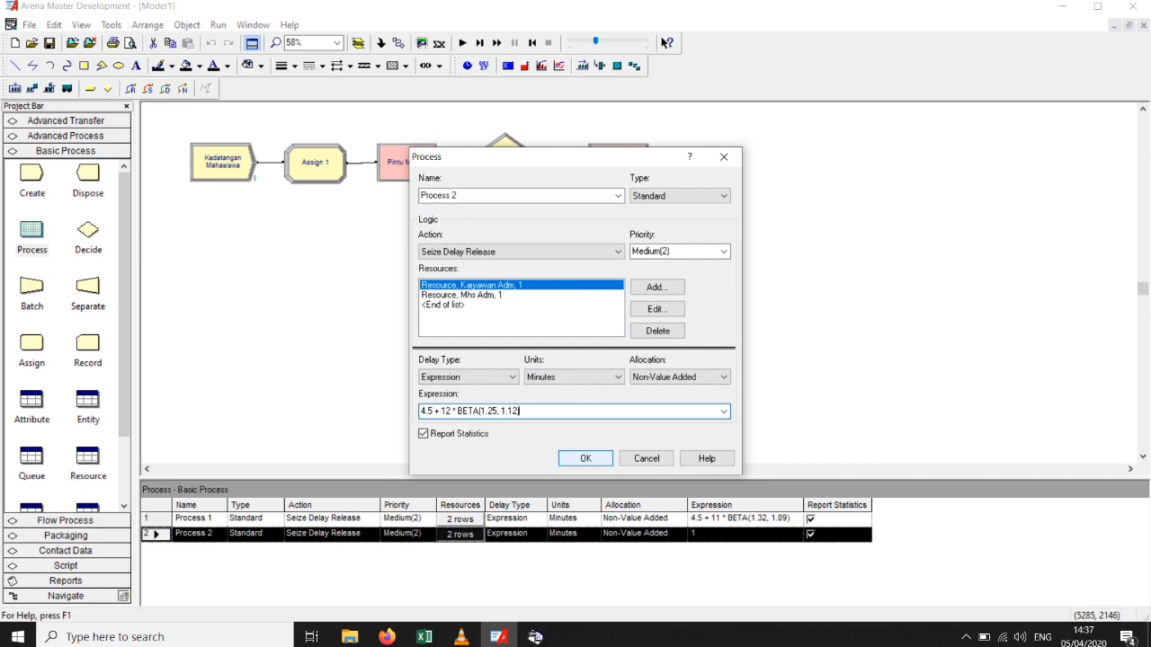
key("Return")
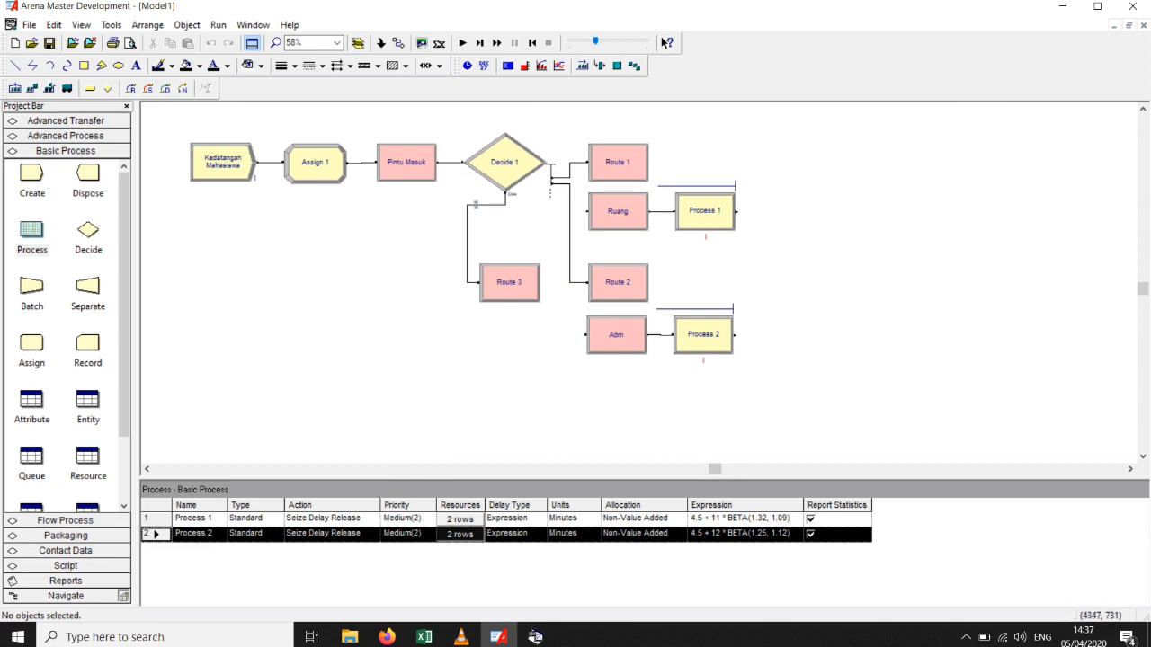
Add one Route module connected after Process 1 and another connected after Process 2.
left_click(66, 120)
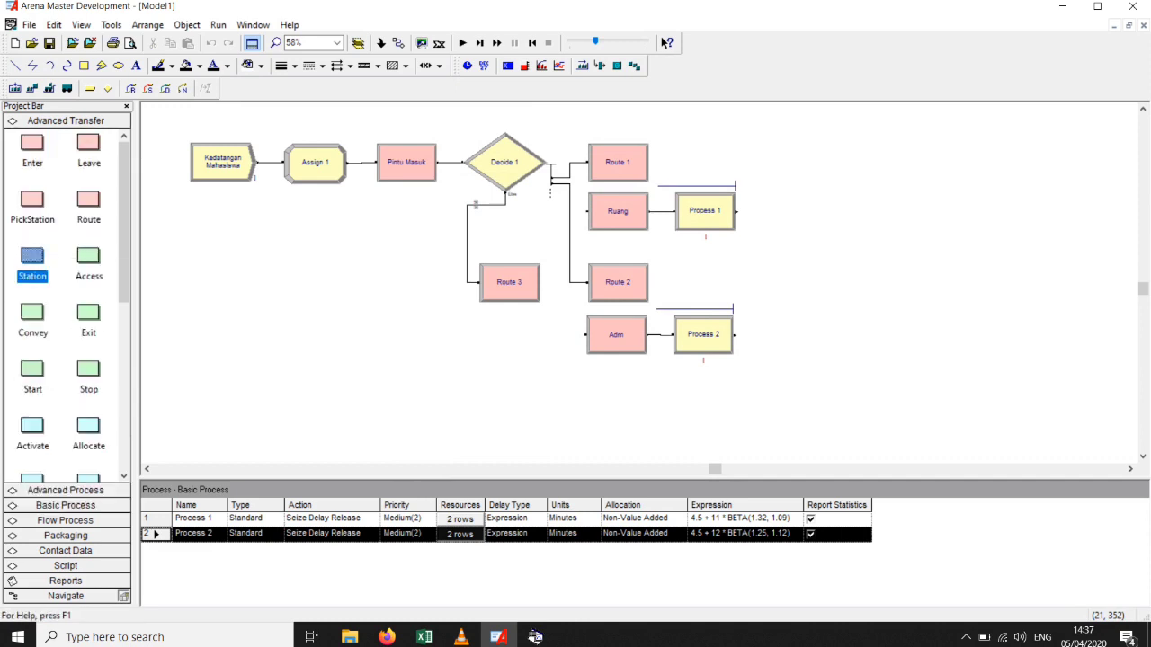
left_click(702, 210)
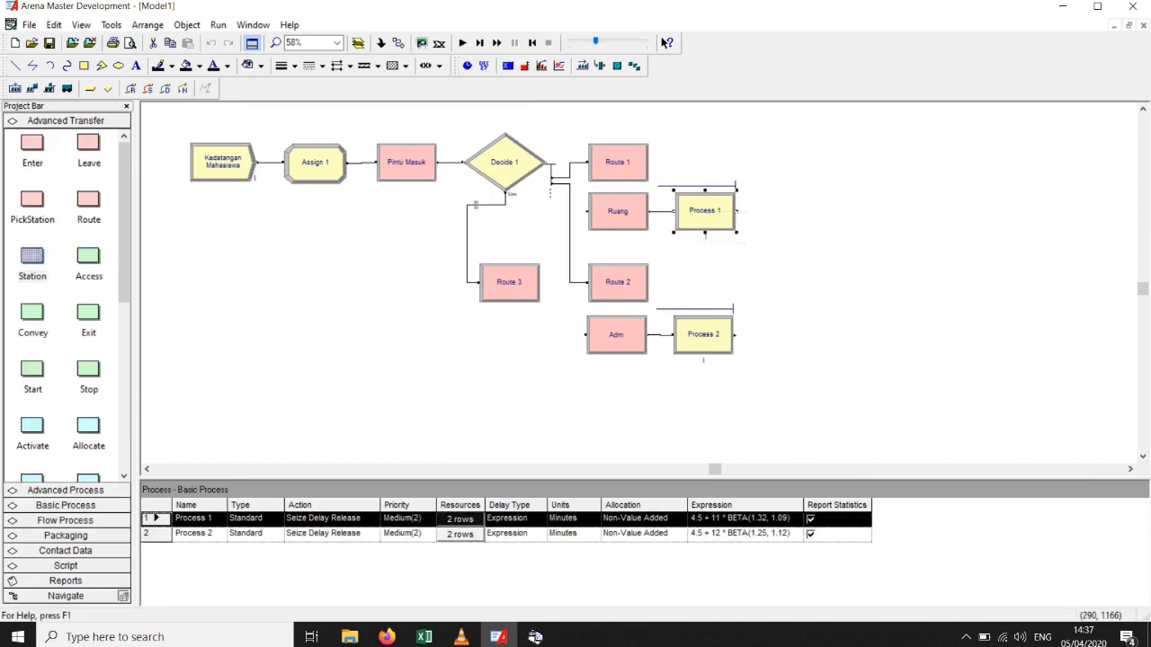
left_click_drag(88, 199, 797, 211)
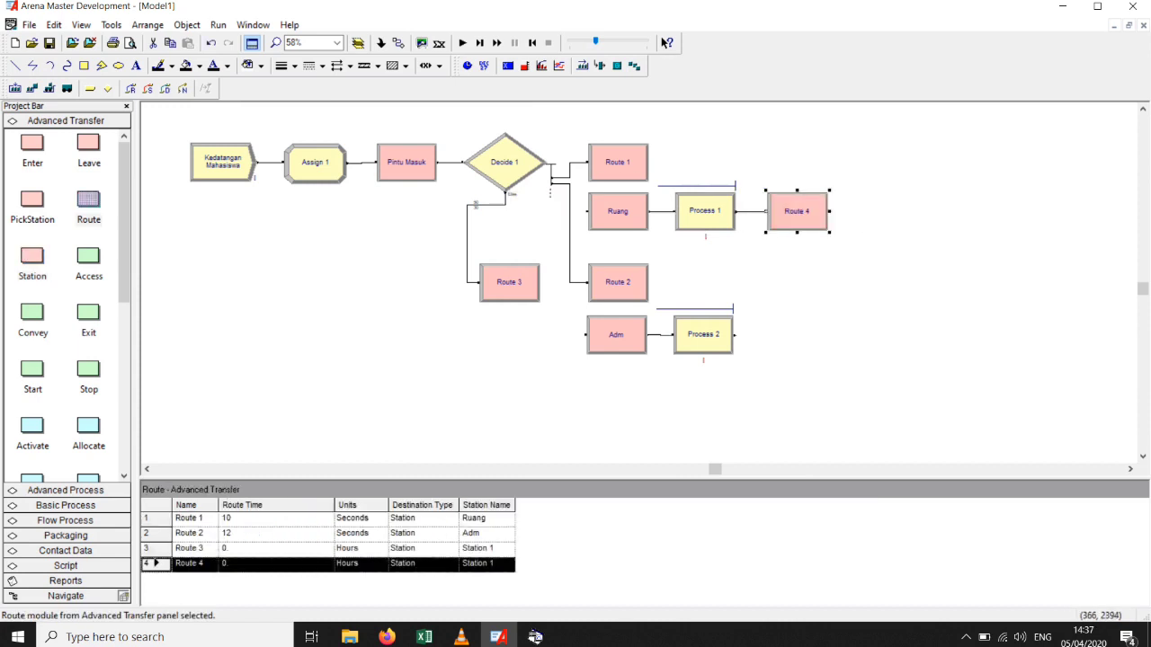
left_click(703, 352)
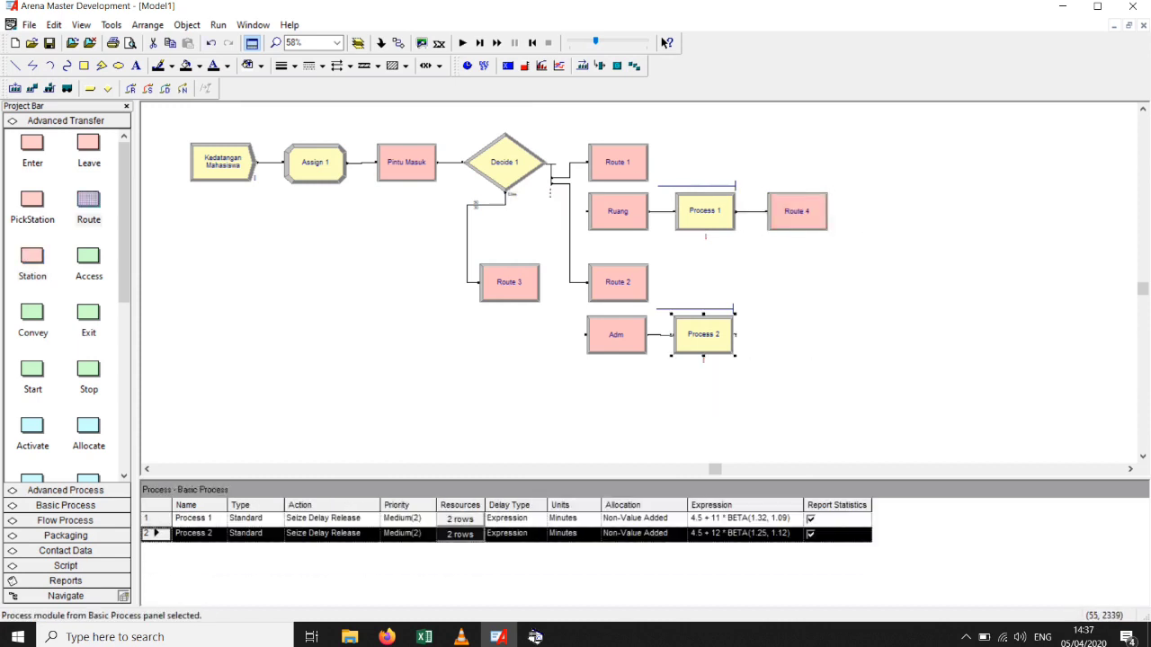
left_click_drag(88, 199, 797, 337)
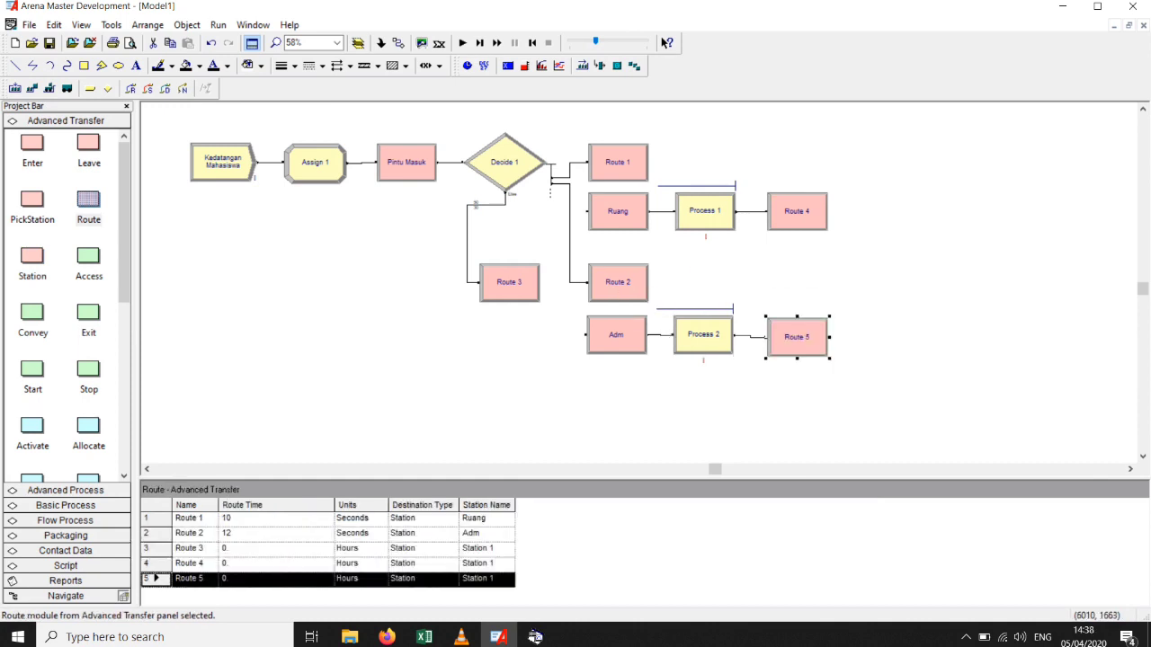
Add an unconnected Station module beyond the two new routes, with both name and station name Pintu Keluar.
left_click(843, 329)
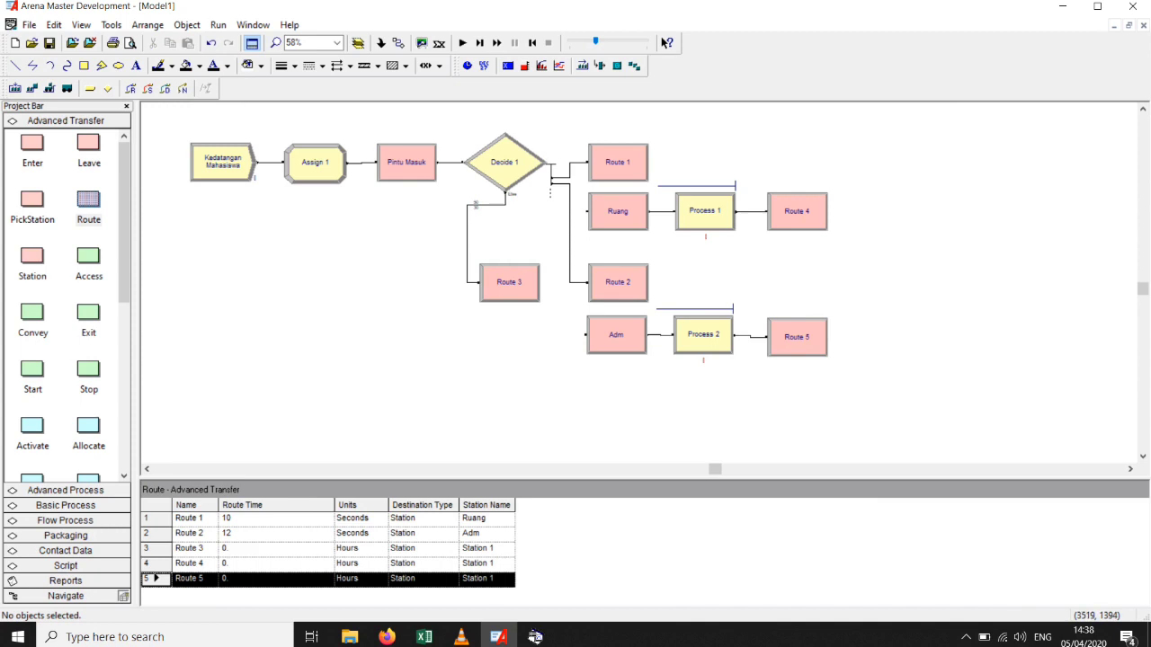
left_click_drag(32, 256, 905, 271)
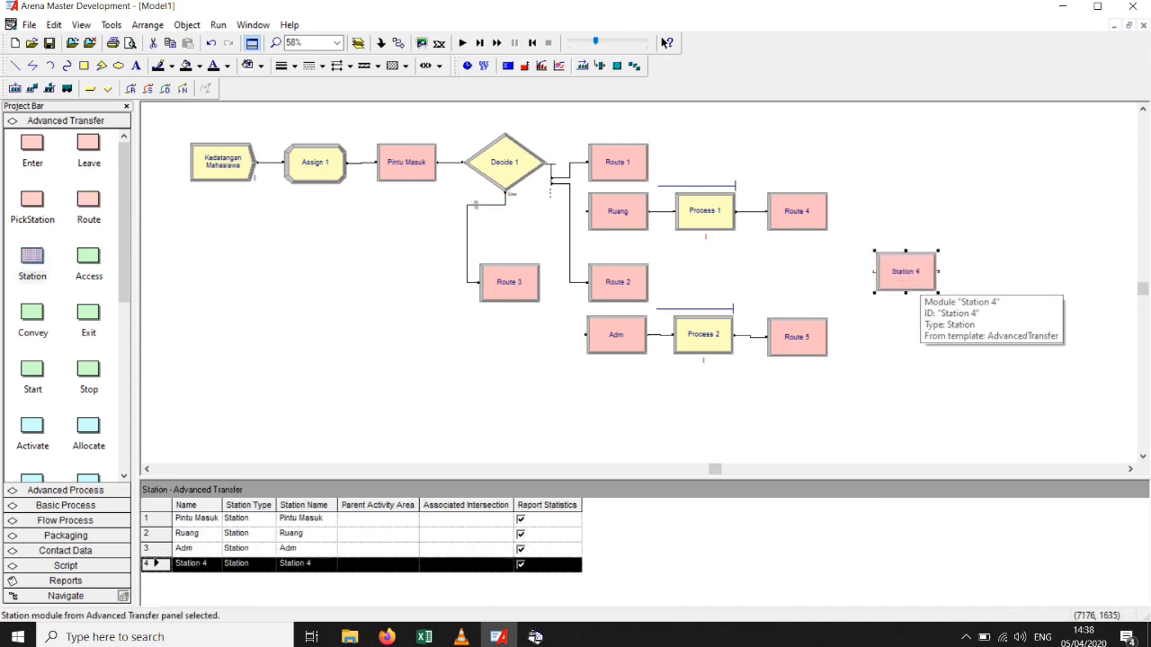
double_click(905, 270)
type("Pintu Keluar")
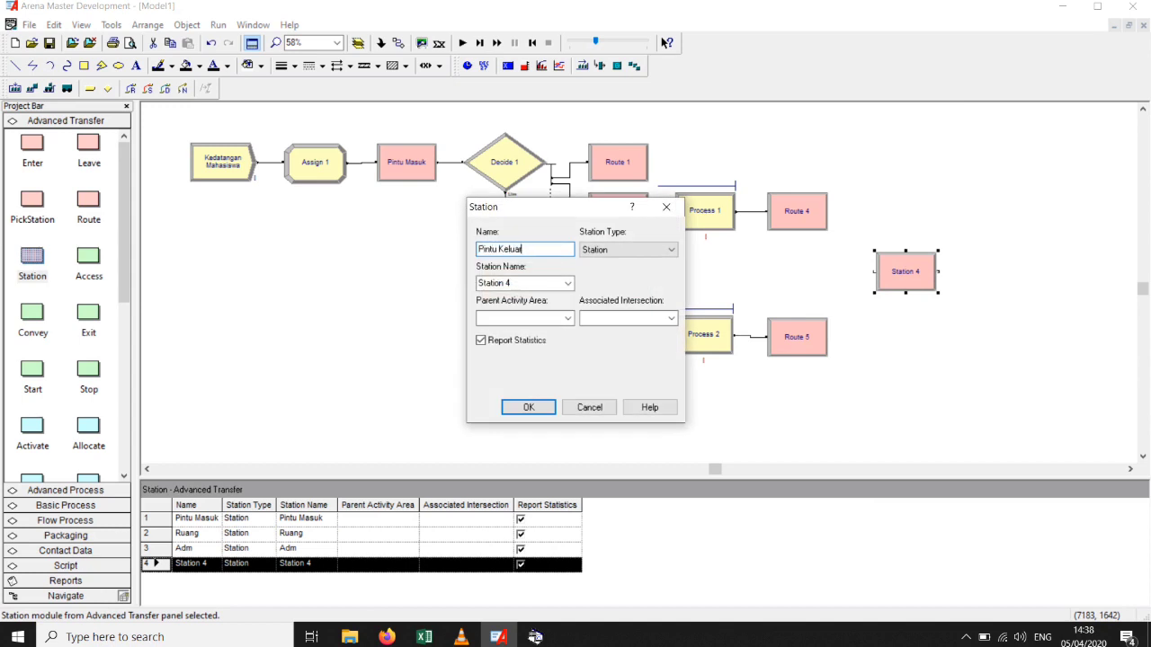
key("Tab")
key("Tab")
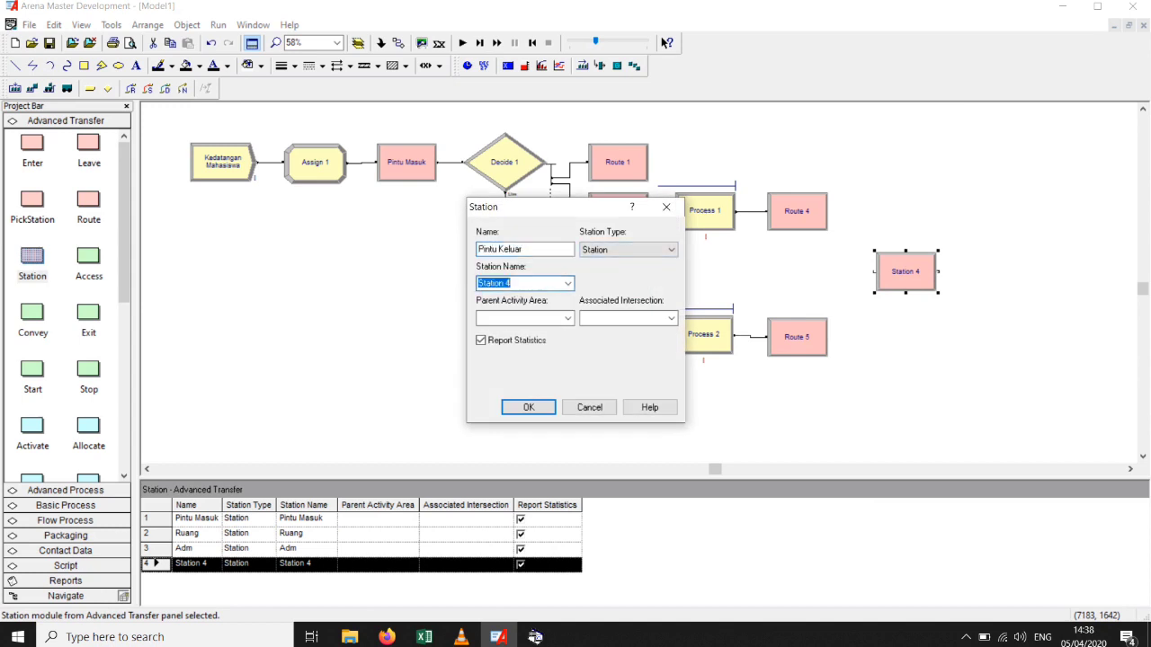
type("Pintu Keluar")
key("Return")
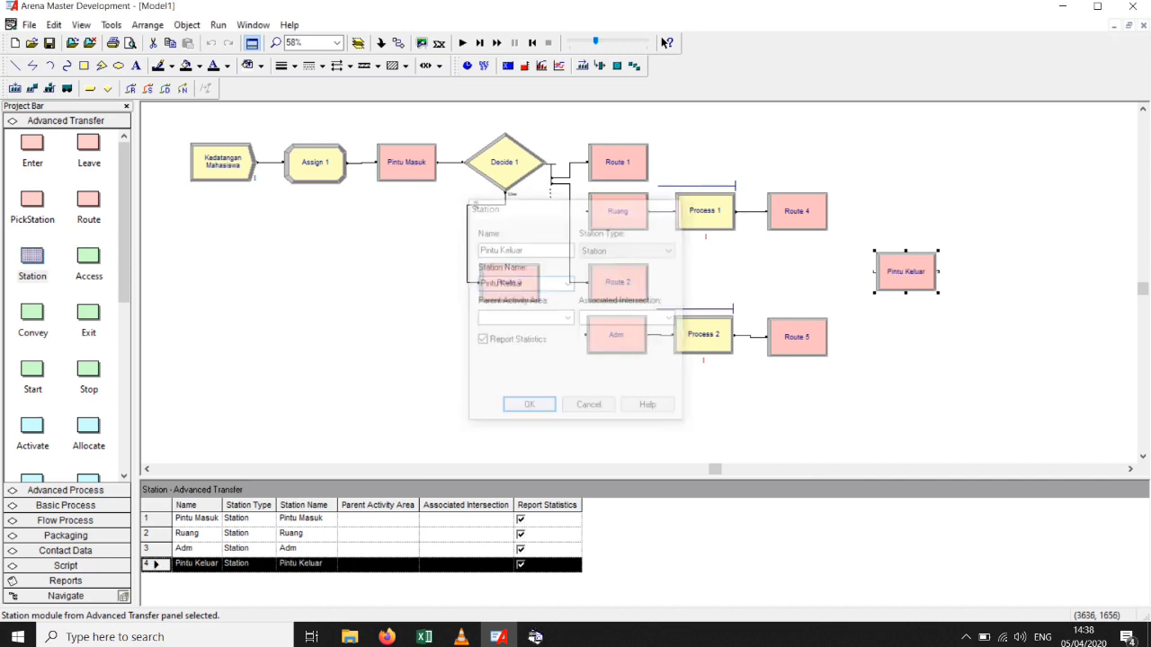
Set Route 4, after Process 1, to a route time of 10 seconds with destination station Pintu Keluar.
left_click(808, 223)
double_click(807, 221)
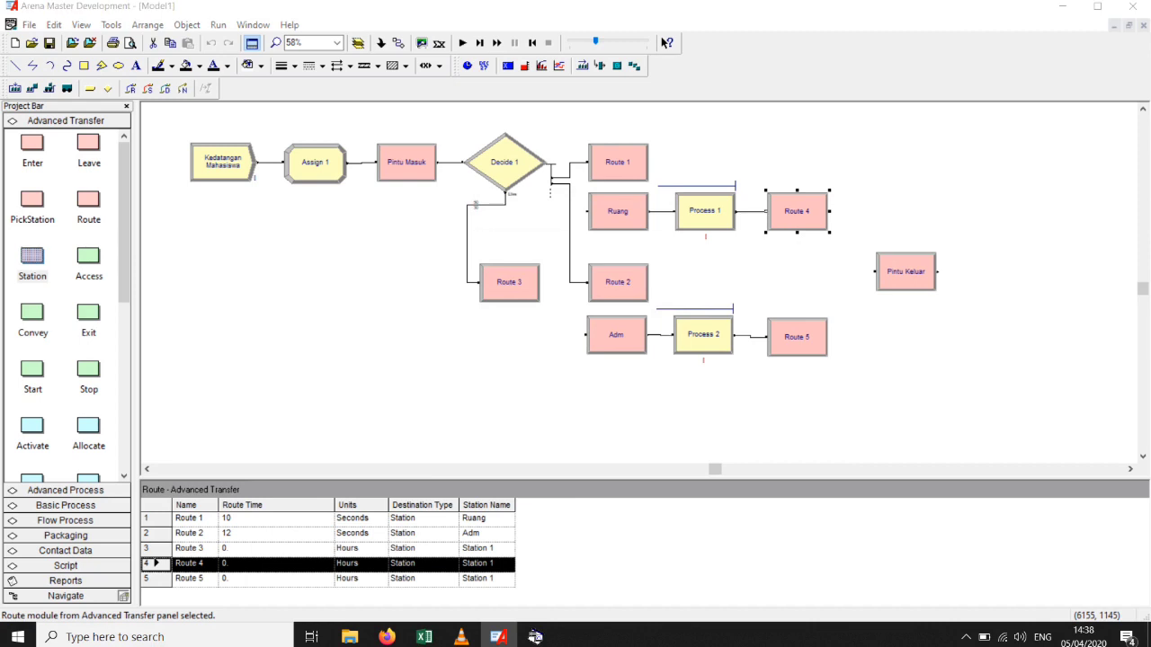
key("Tab")
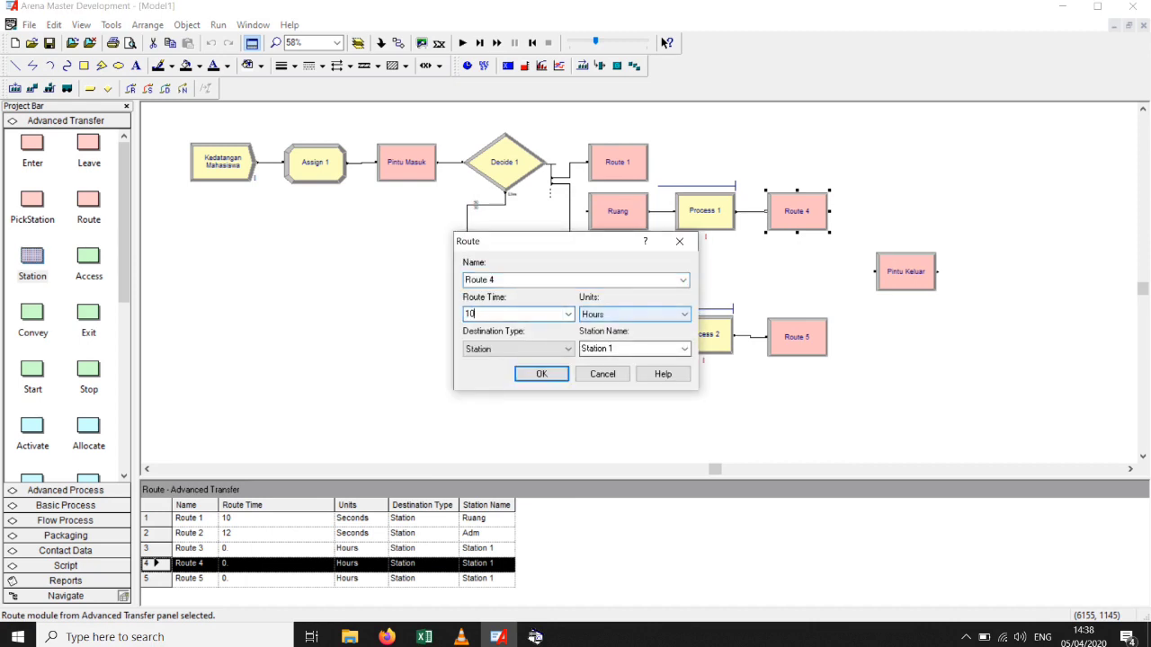
left_click(635, 315)
left_click(629, 328)
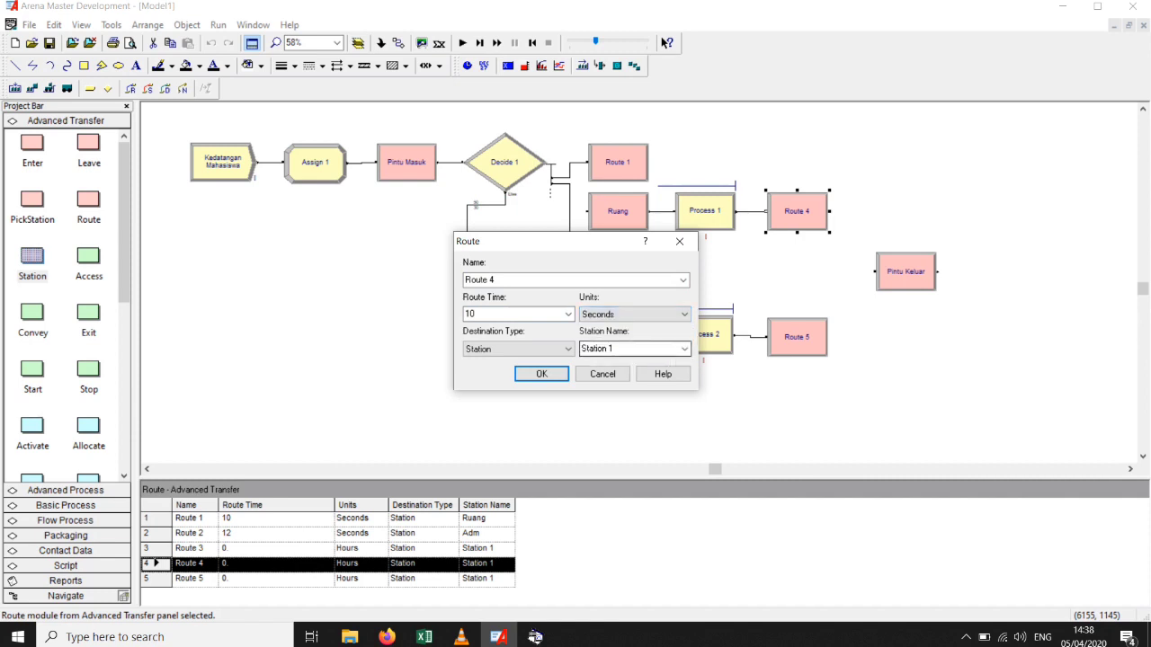
left_click(634, 349)
left_click(602, 371)
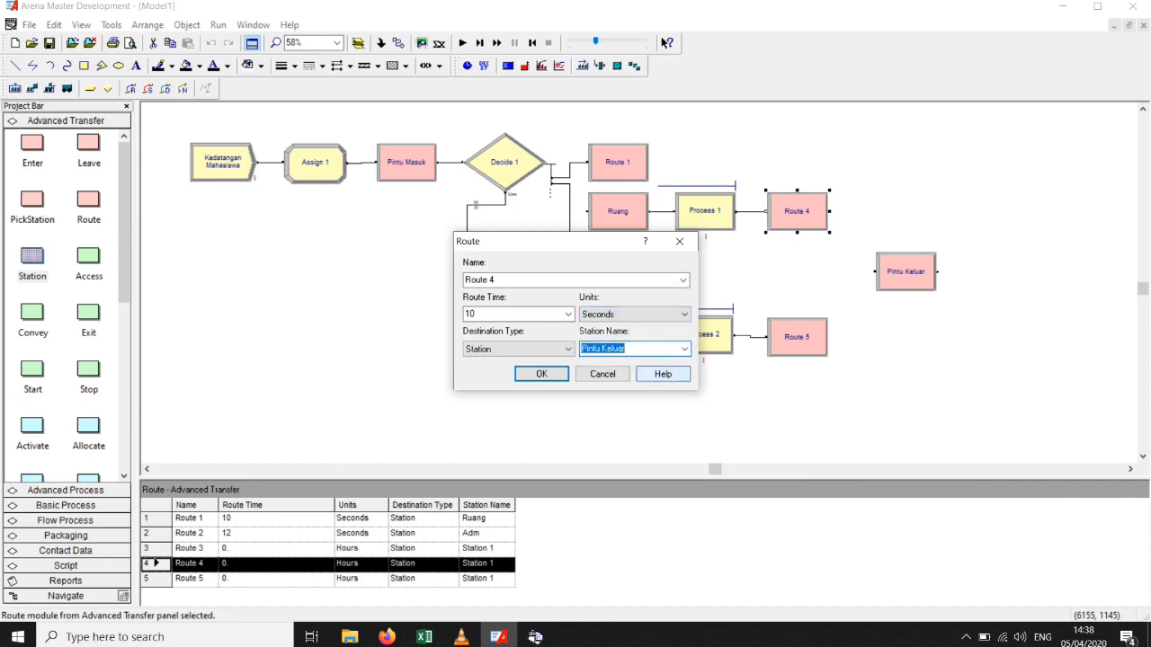
left_click(541, 374)
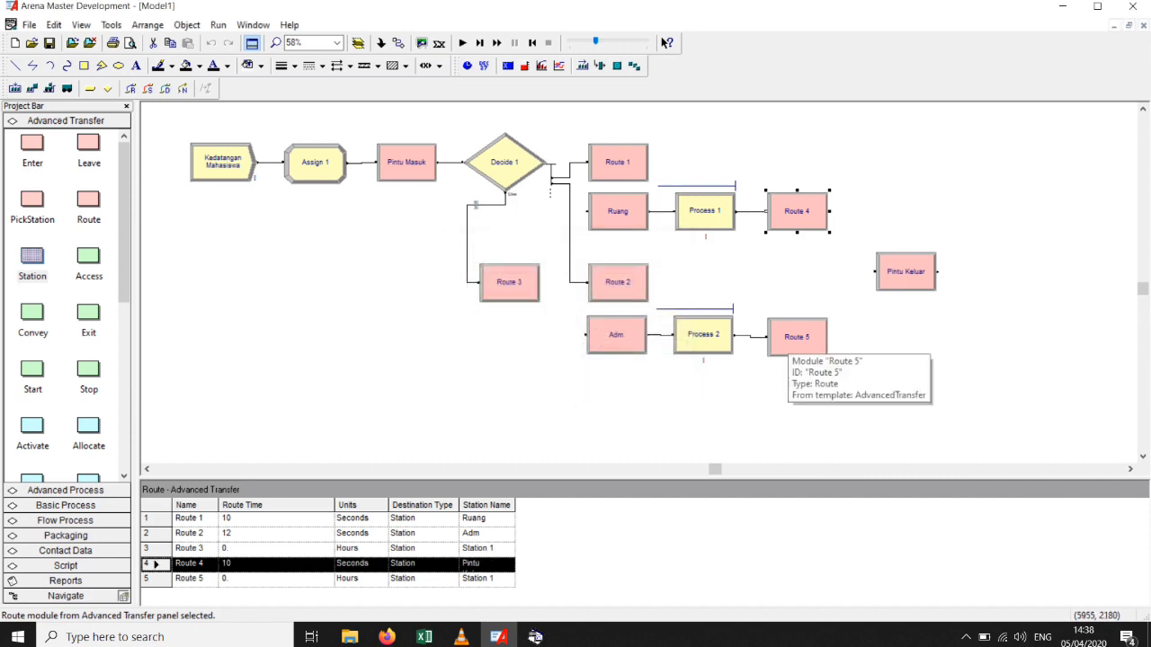
Set Route 5, after Process 2, to a route time of 12 seconds with destination station Pintu Keluar.
double_click(797, 337)
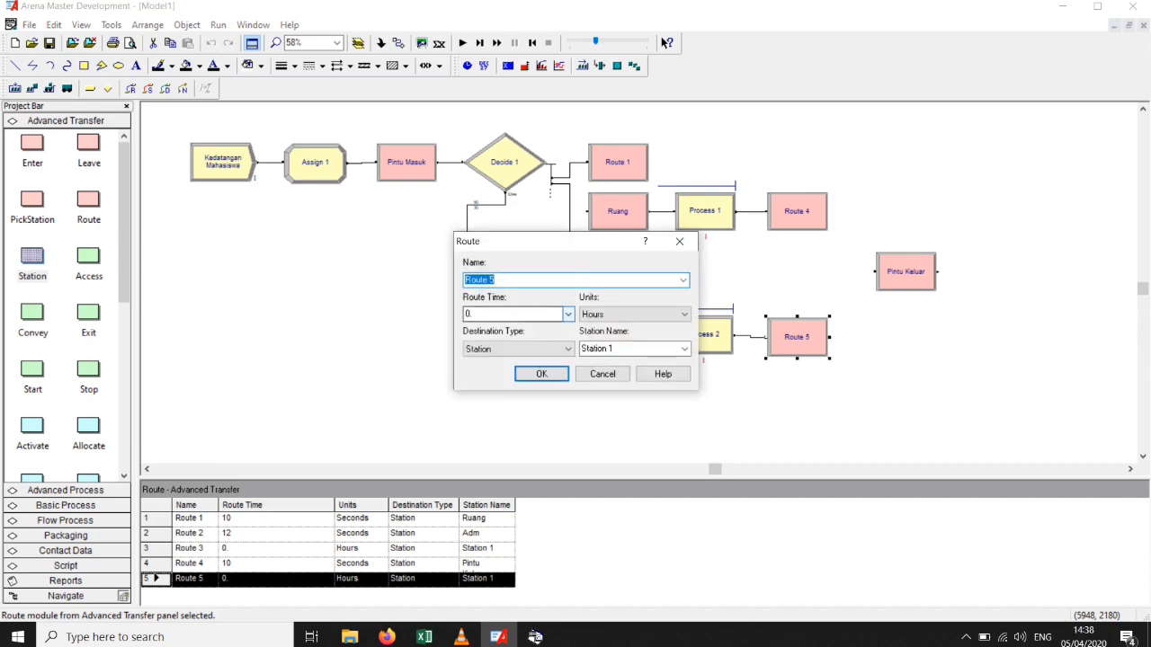
key("Tab")
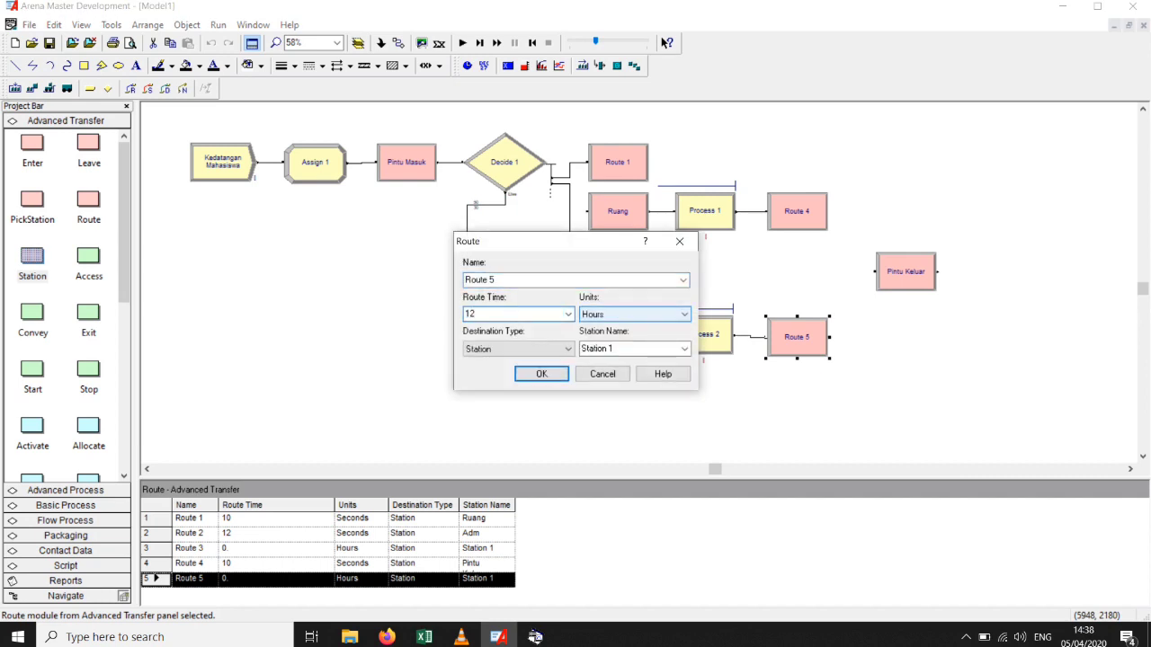
left_click(635, 315)
left_click(628, 328)
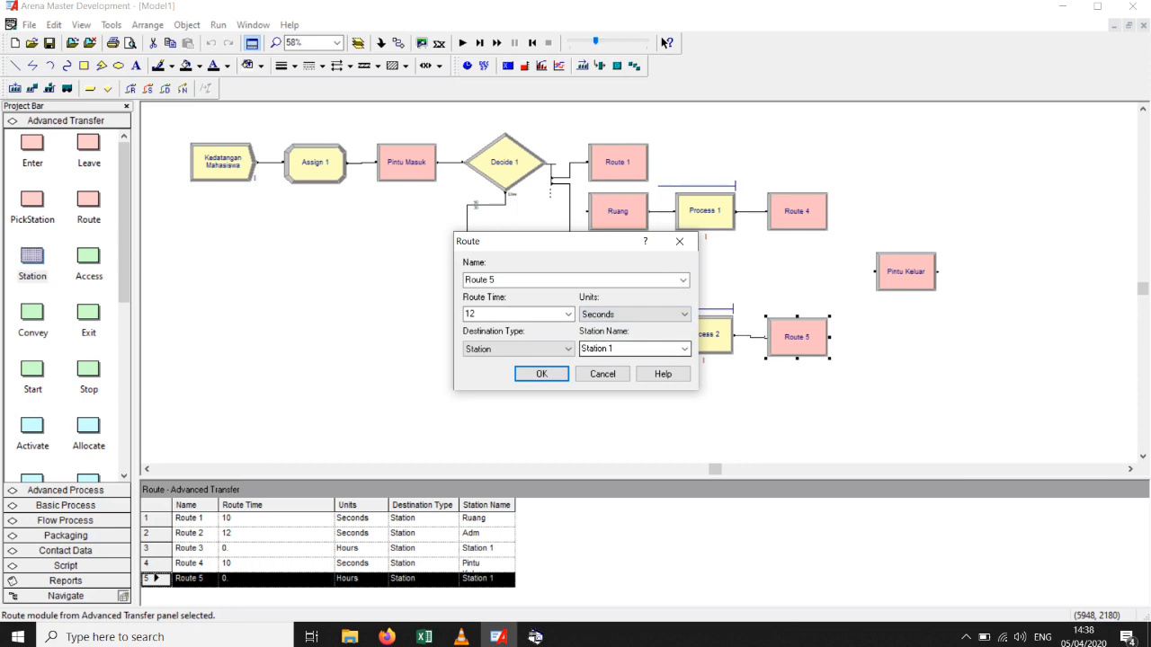
left_click(684, 349)
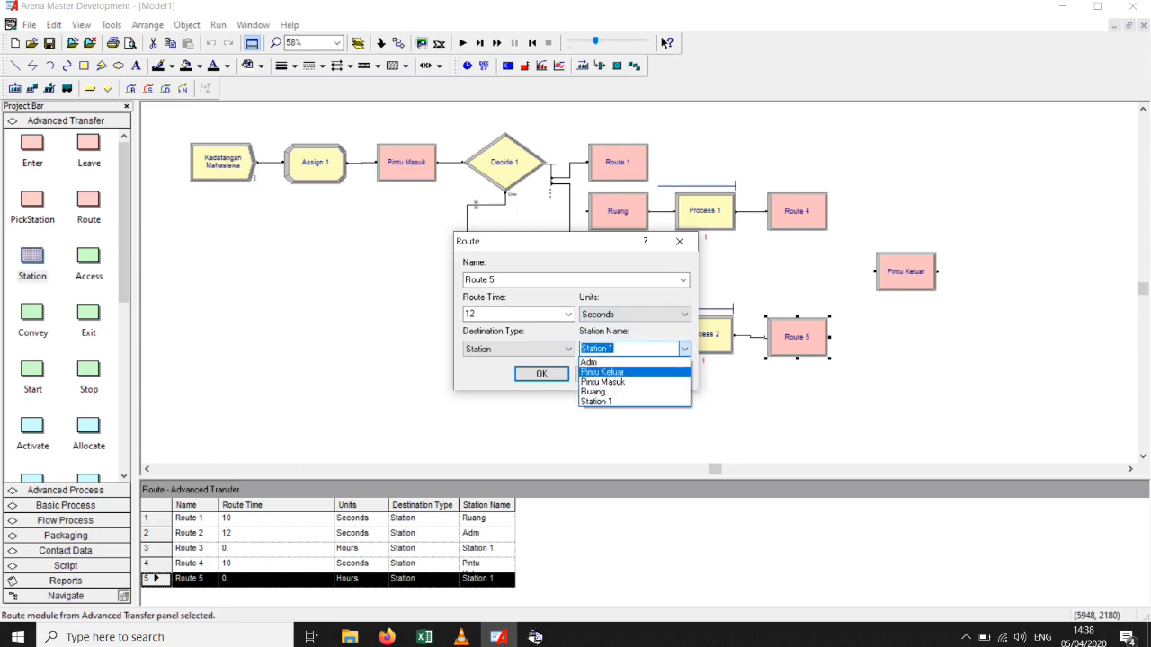
left_click(603, 371)
left_click(541, 374)
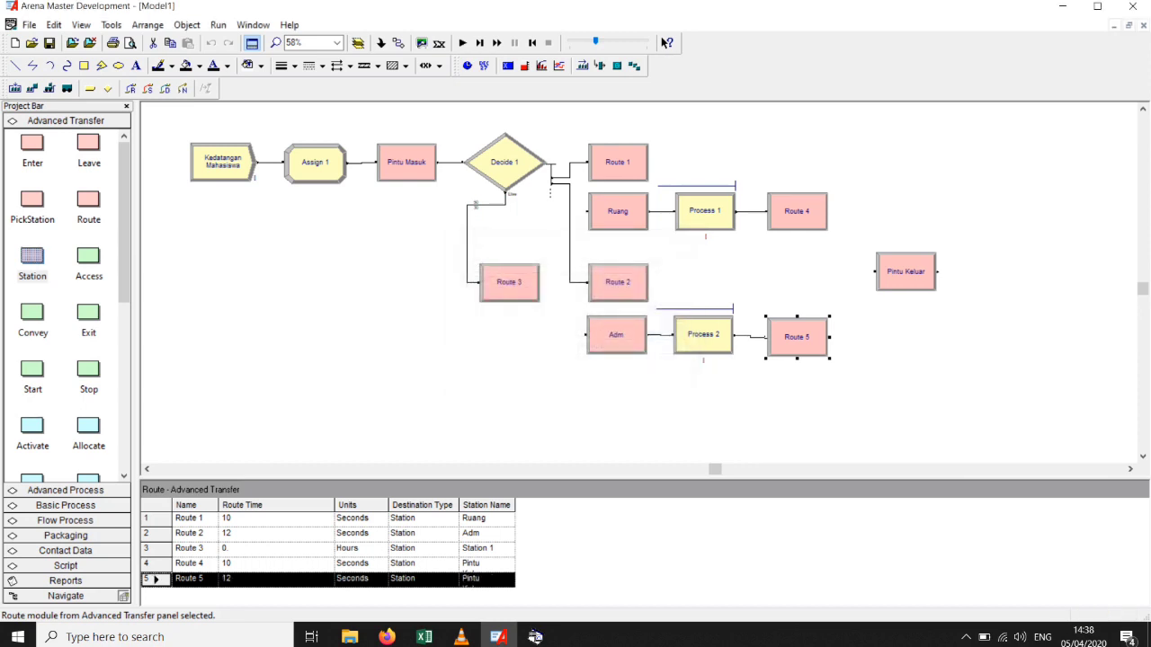
Set Route 3 to a route time of 0 seconds with destination station Pintu Keluar.
double_click(509, 282)
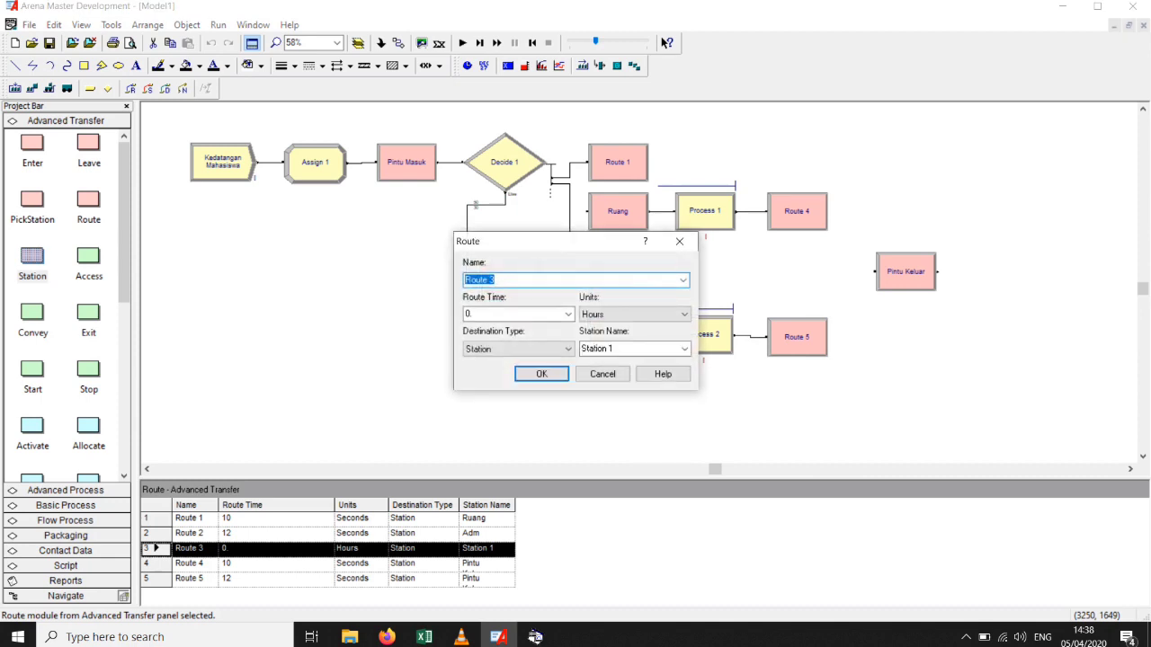
key("Tab")
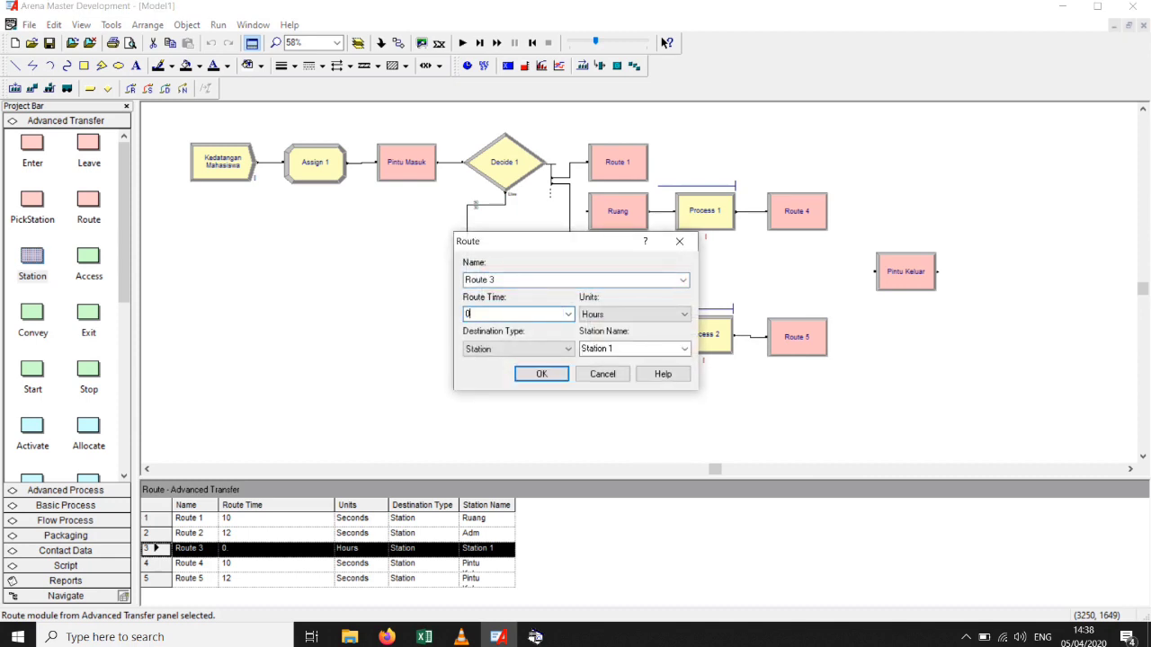
key("Tab")
key("alt+Down")
key("Up")
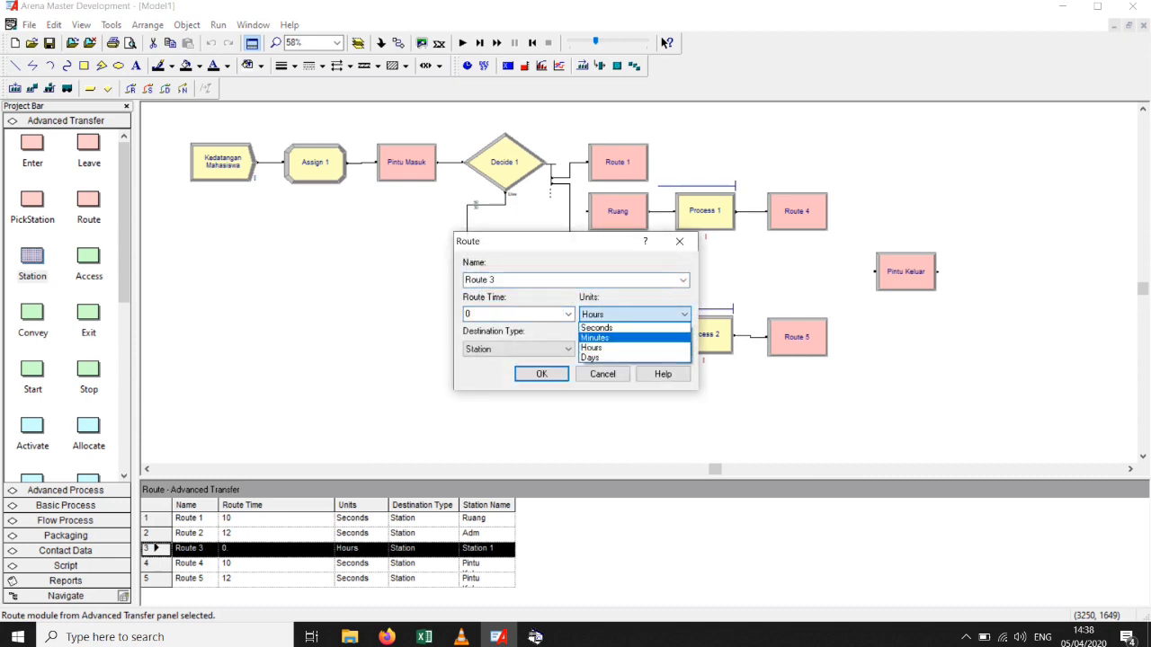
key("Up")
key("Return")
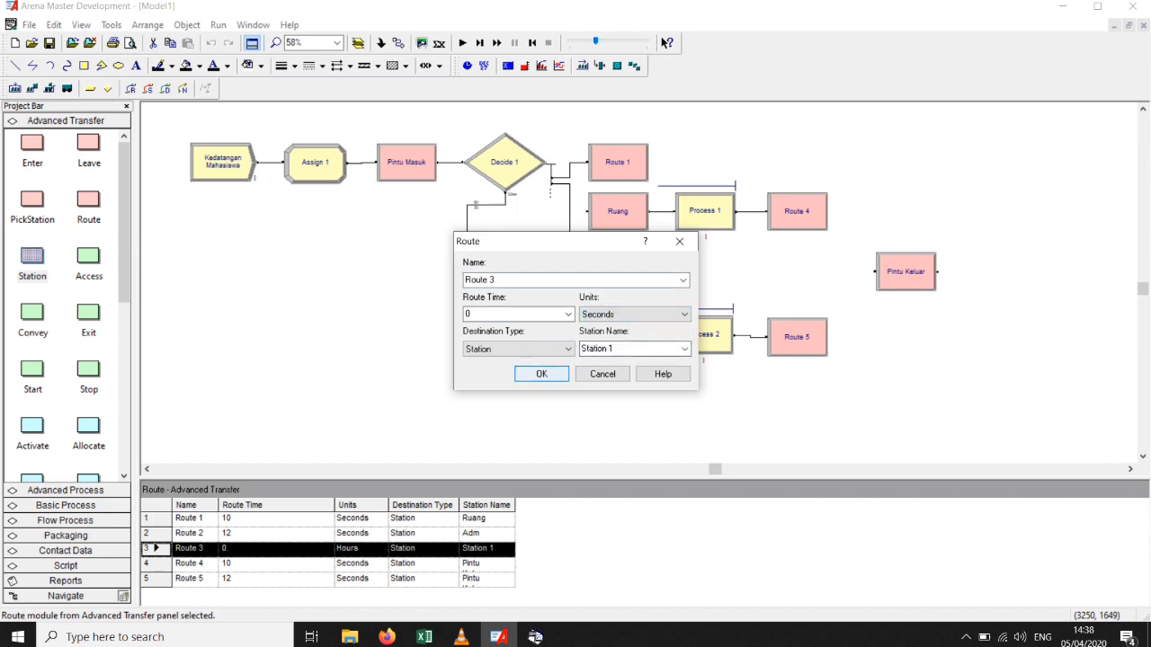
key("Tab")
key("alt+Down")
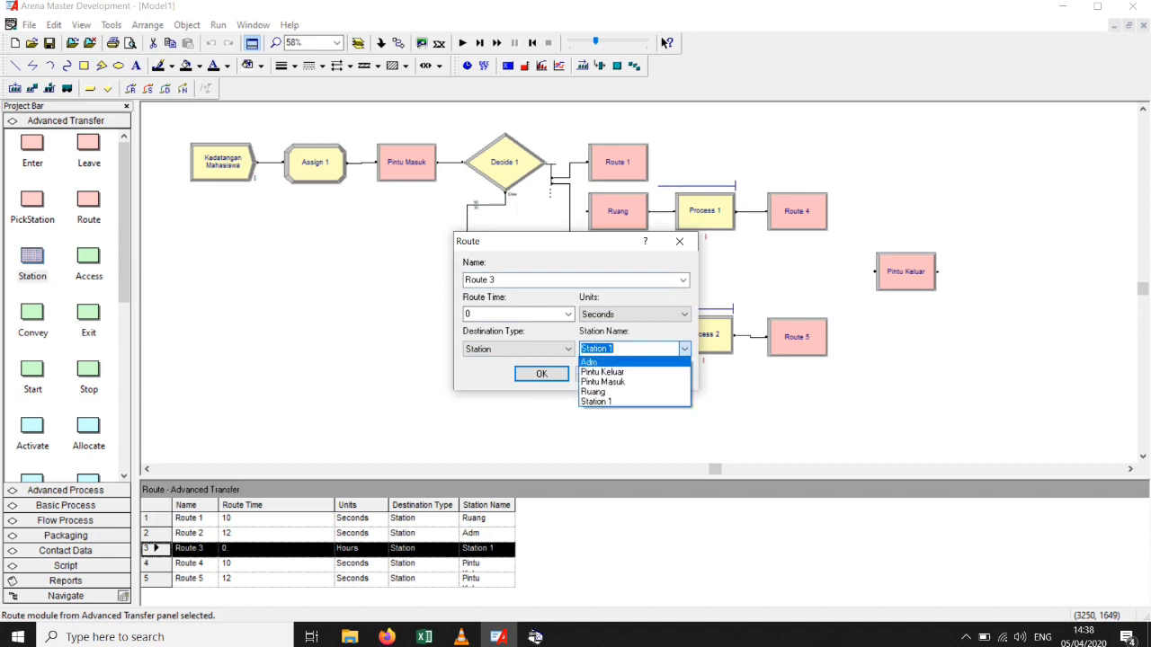
key("Down")
key("Return")
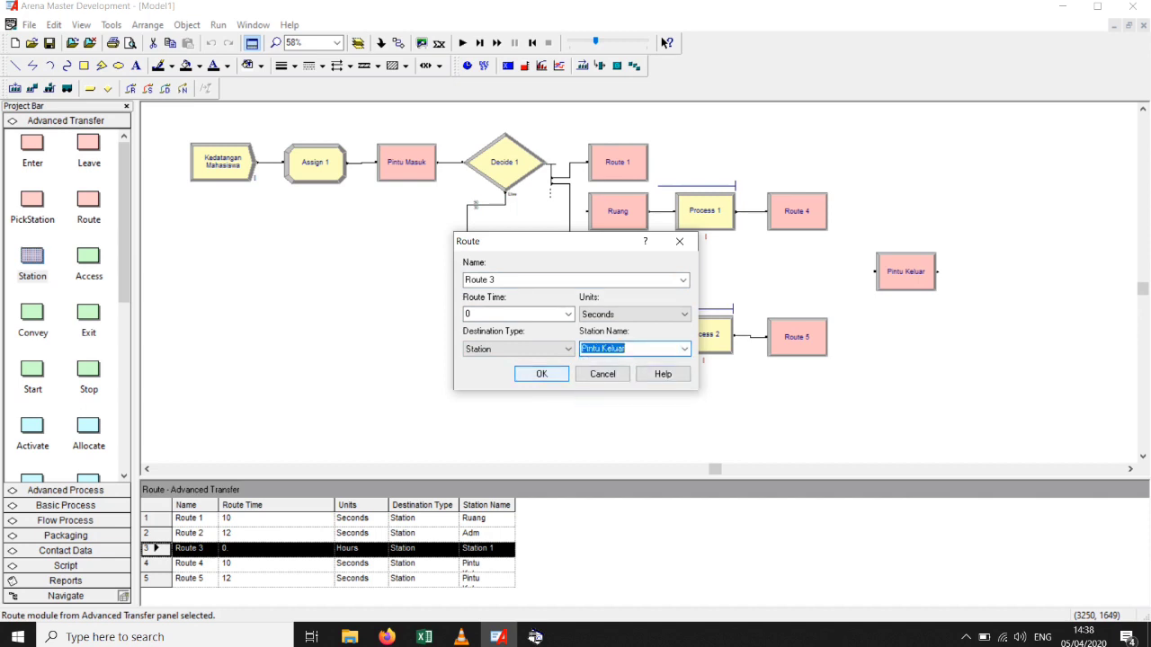
key("Return")
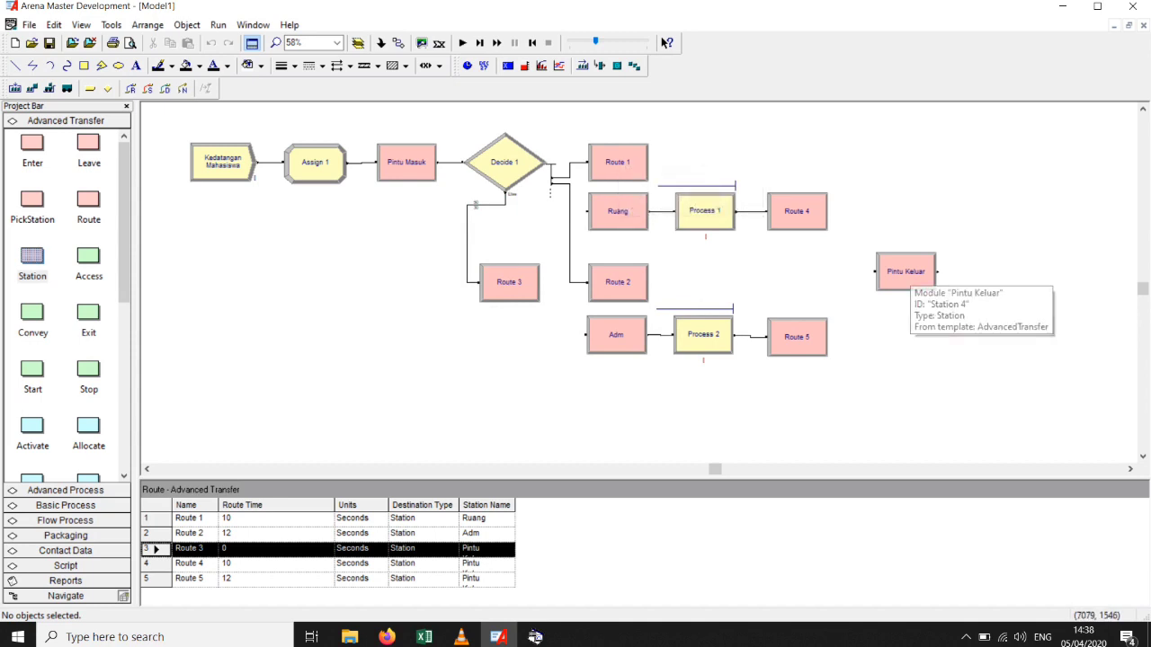
Add a Dispose module connected after the Pintu Keluar station.
left_click(906, 272)
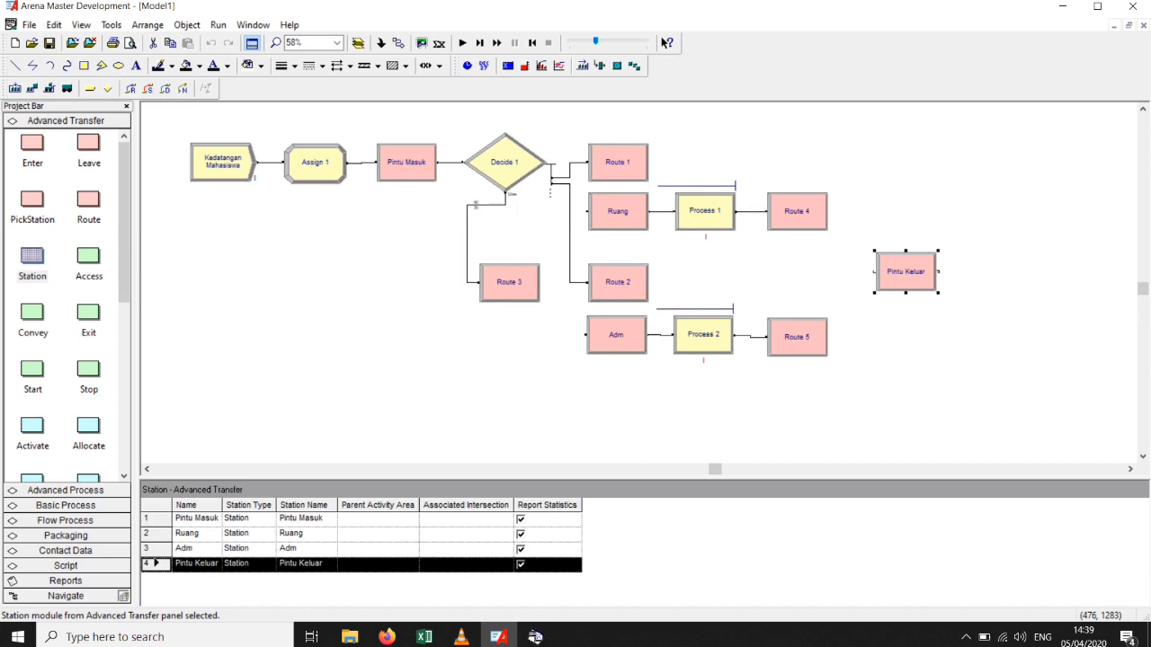
left_click(66, 505)
left_click_drag(88, 175, 996, 271)
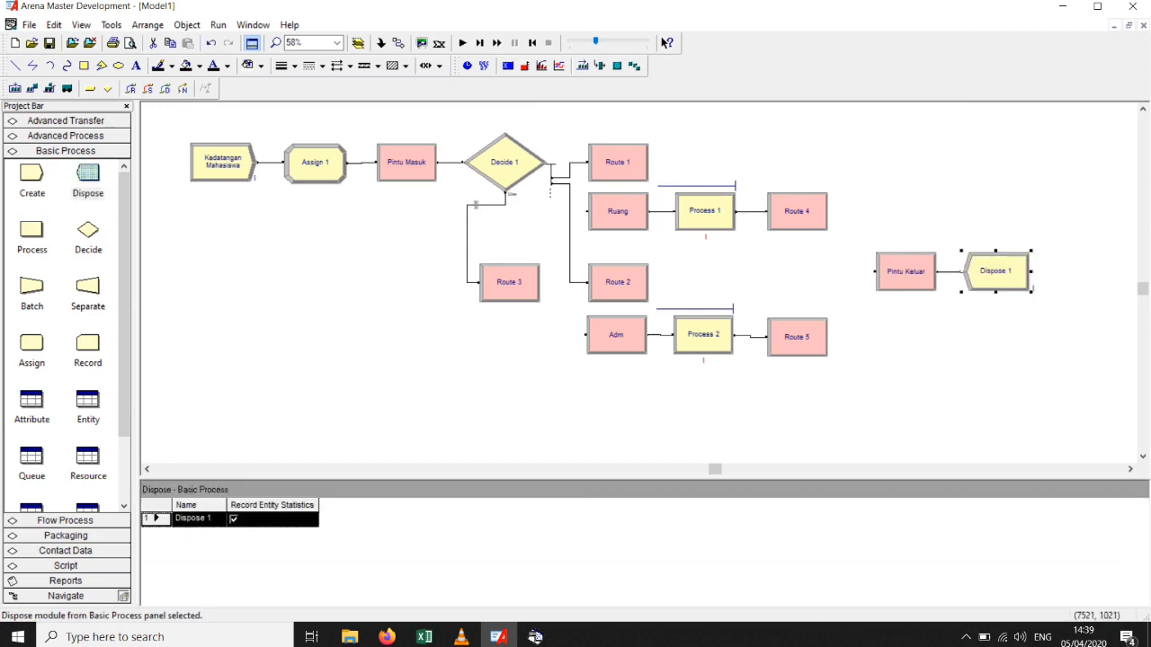
Run the simulation to check the entity flow through the finished model, and stop the run.
left_click(1018, 228)
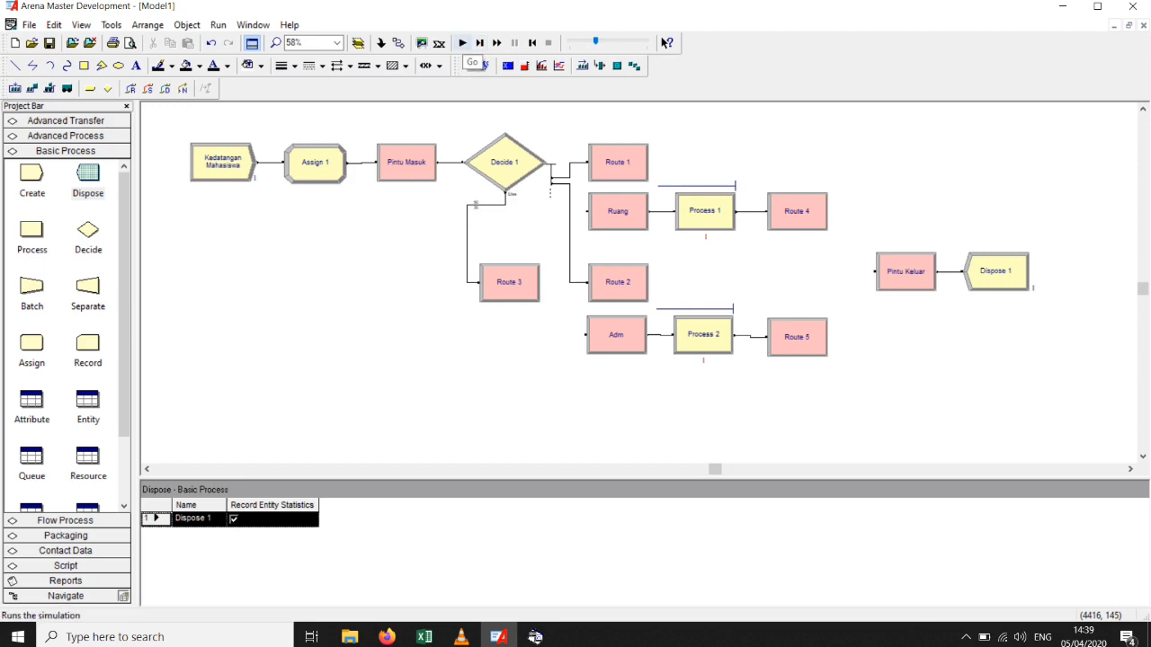
left_click(462, 43)
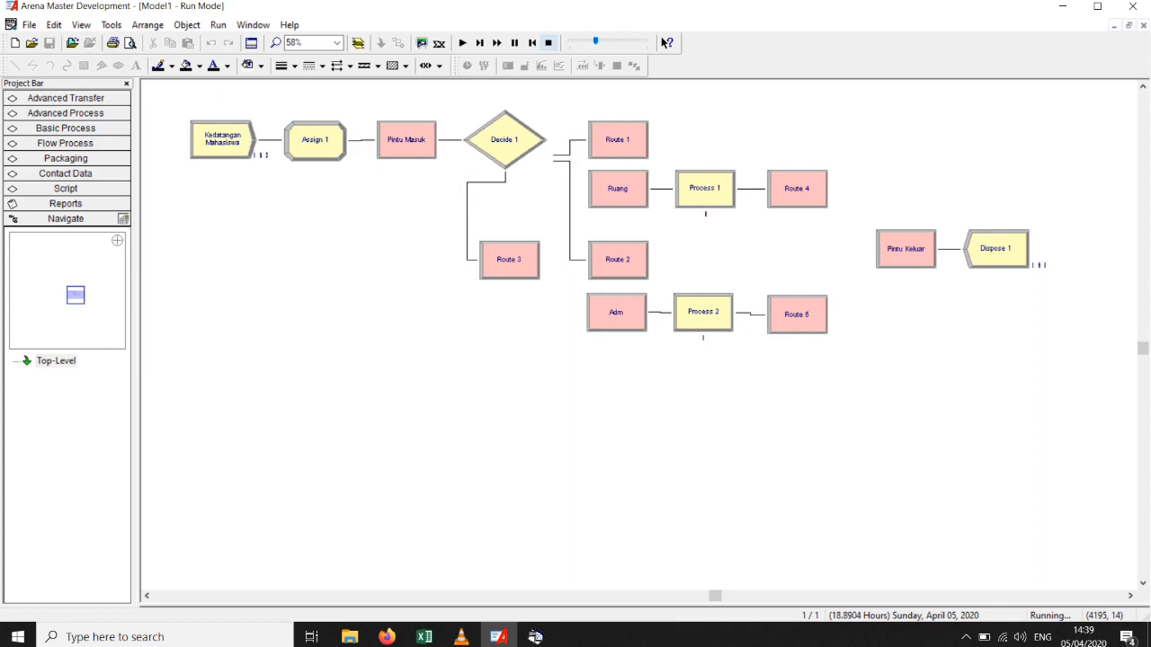
left_click(549, 44)
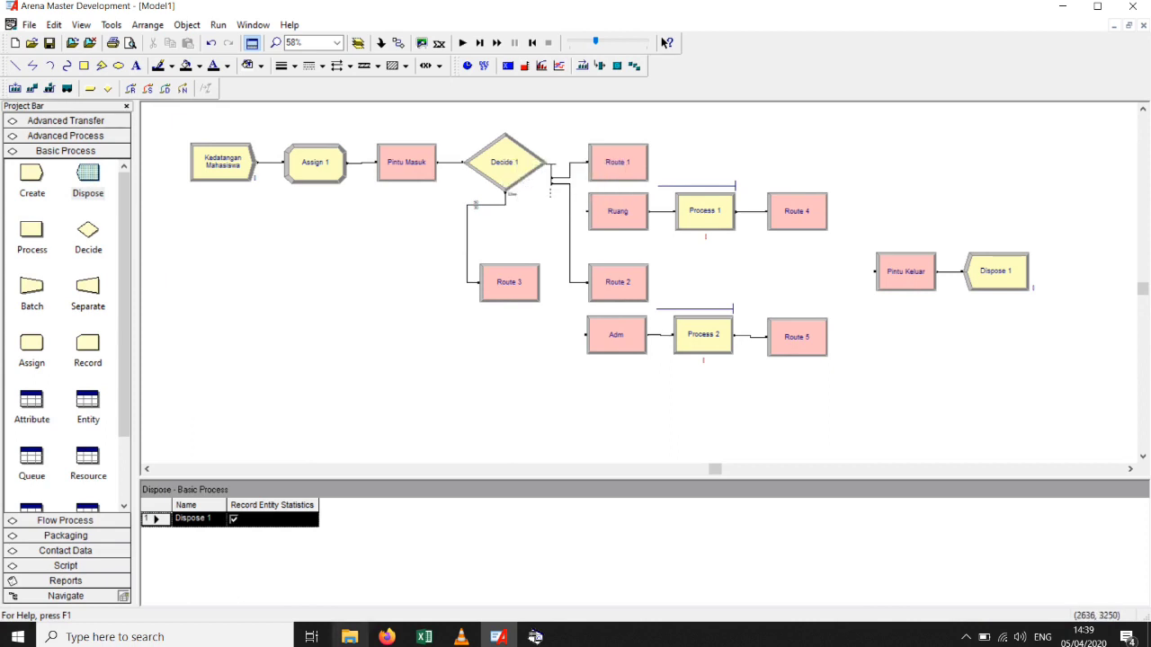
Switch to File Explorer and open the SIMERU folder on drive D, under Semester 8, Asisten Simulasi, Modul 4.
left_click(350, 637)
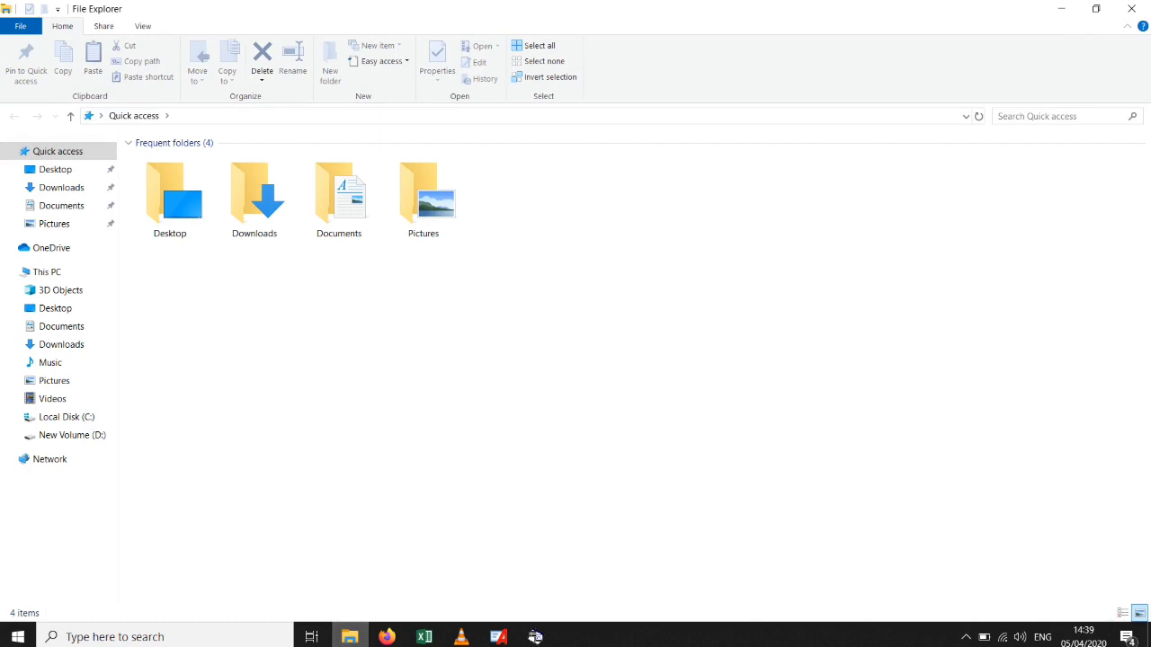
left_click(72, 435)
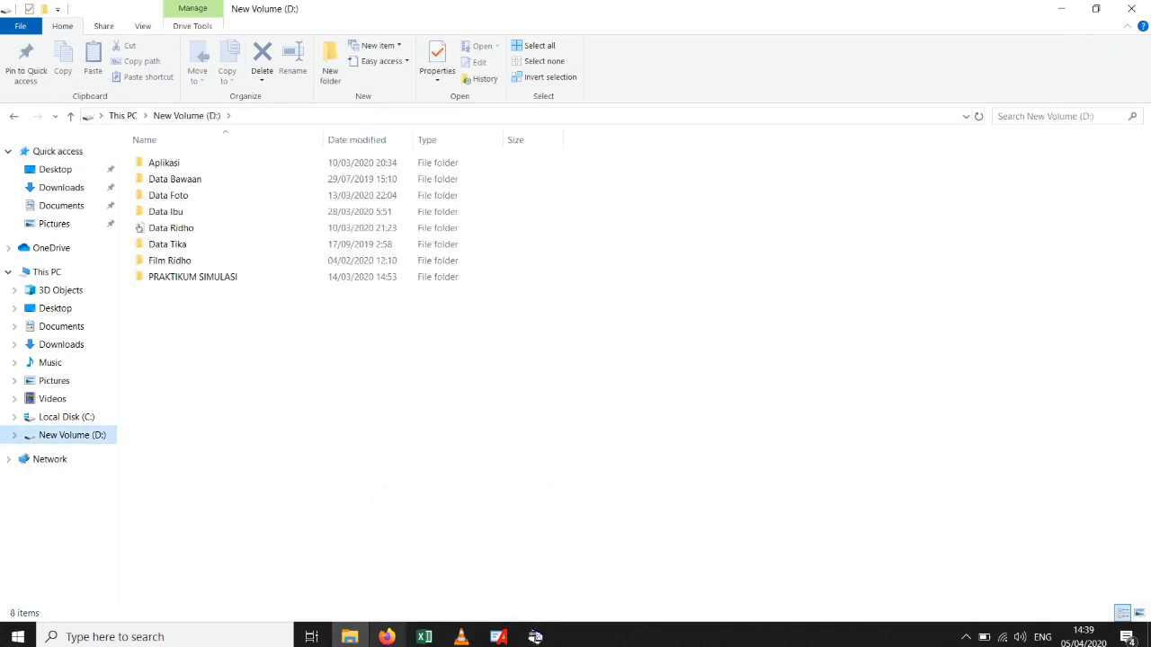
mouse_move(498, 637)
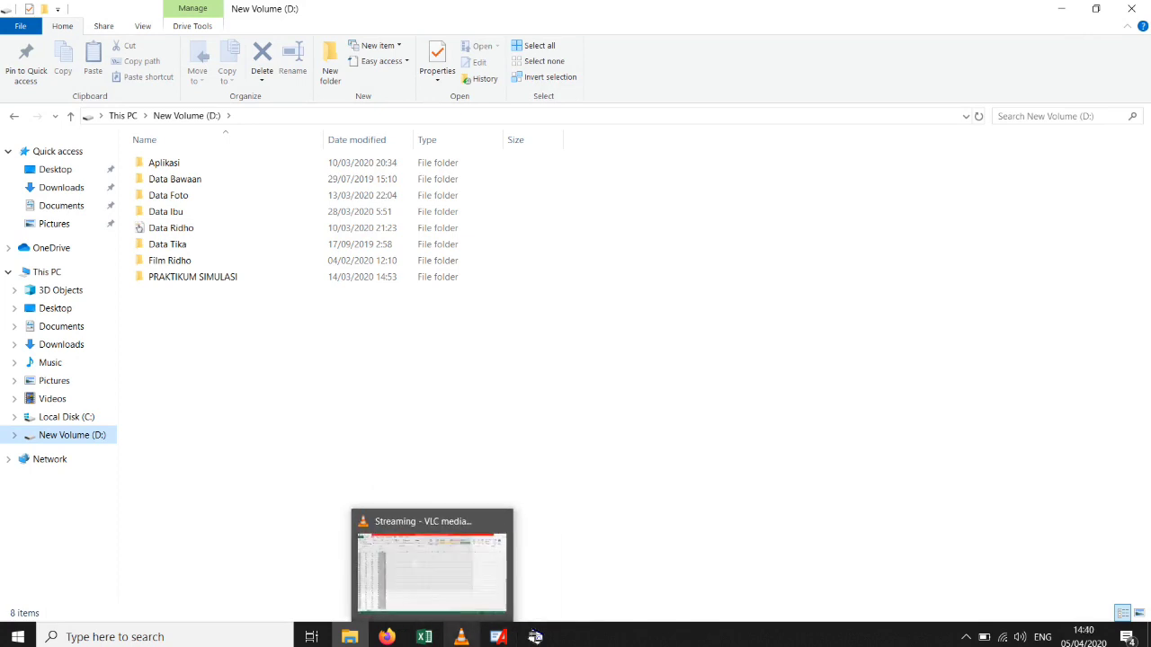
left_click(498, 637)
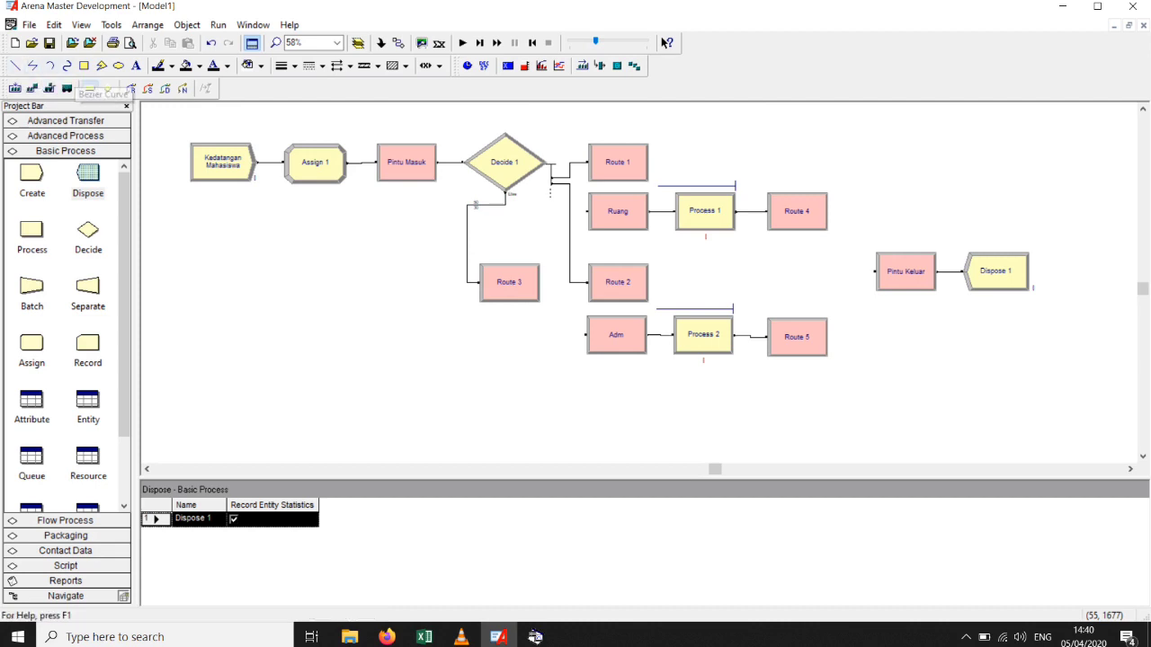
left_click(350, 636)
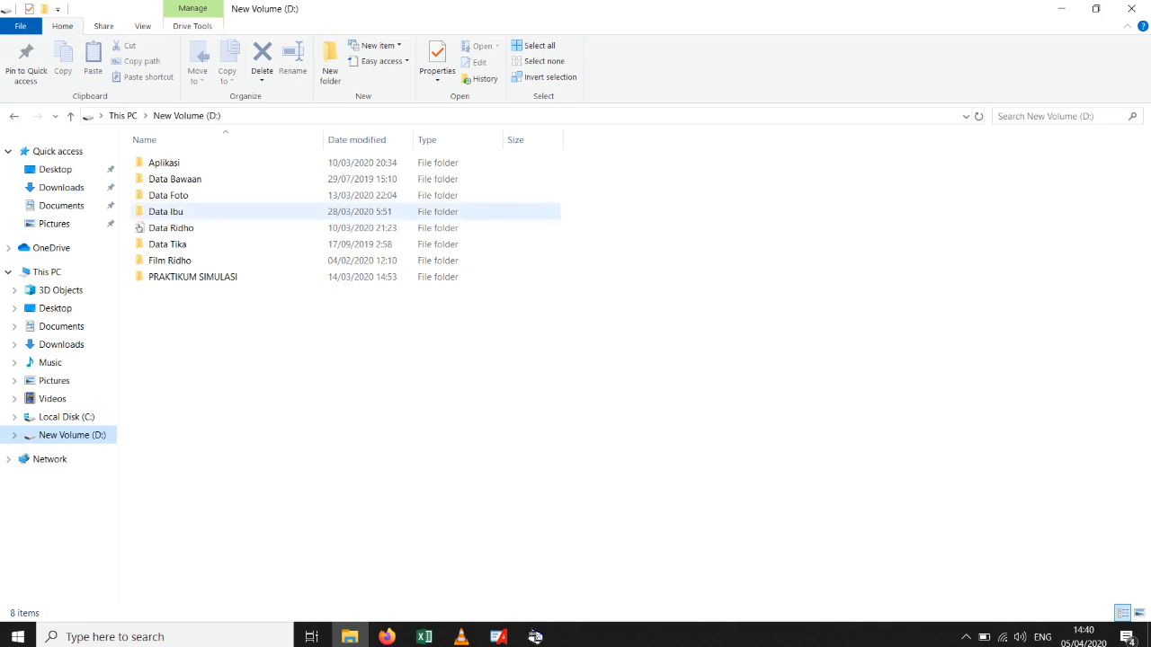
left_click(170, 227)
double_click(139, 227)
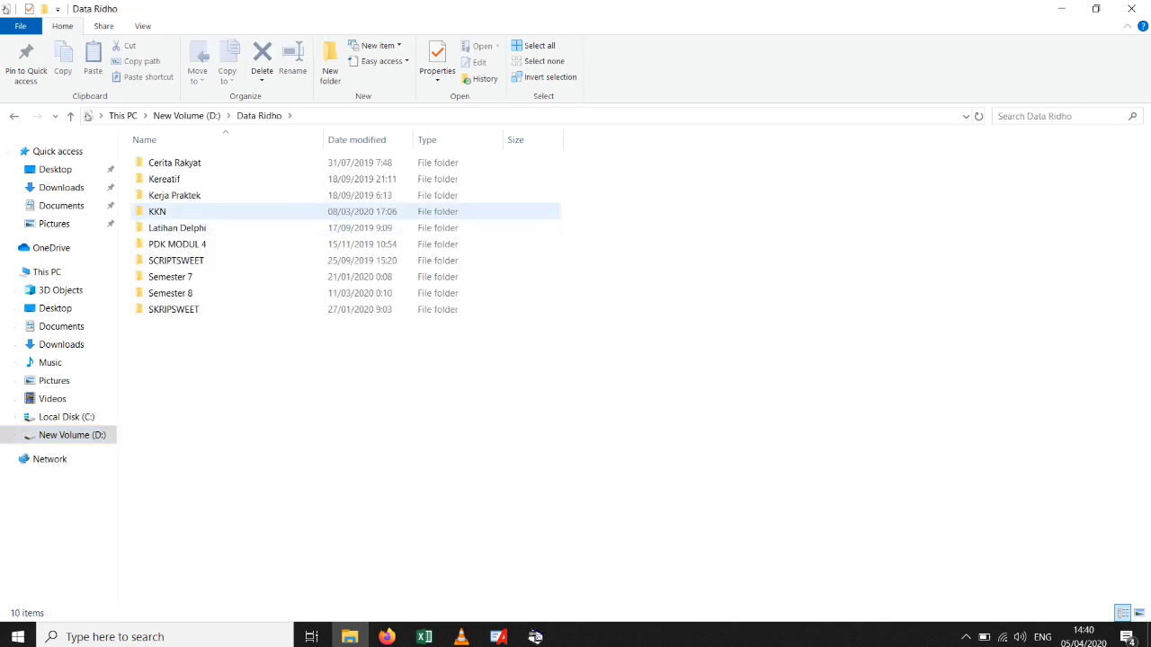
double_click(170, 293)
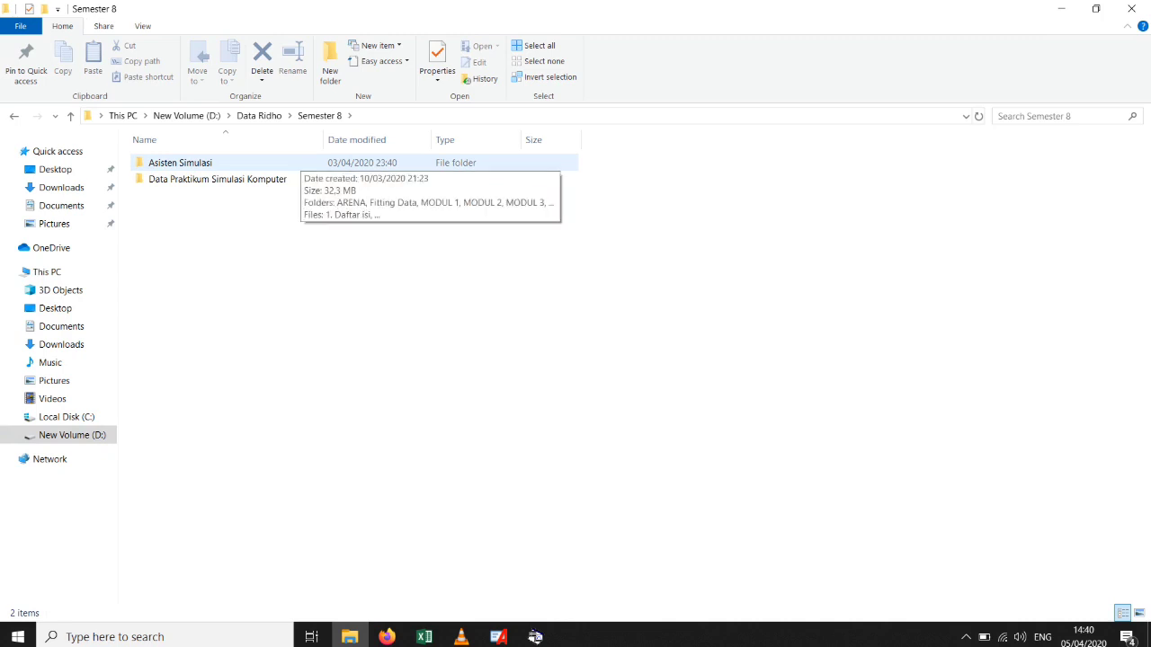
double_click(180, 163)
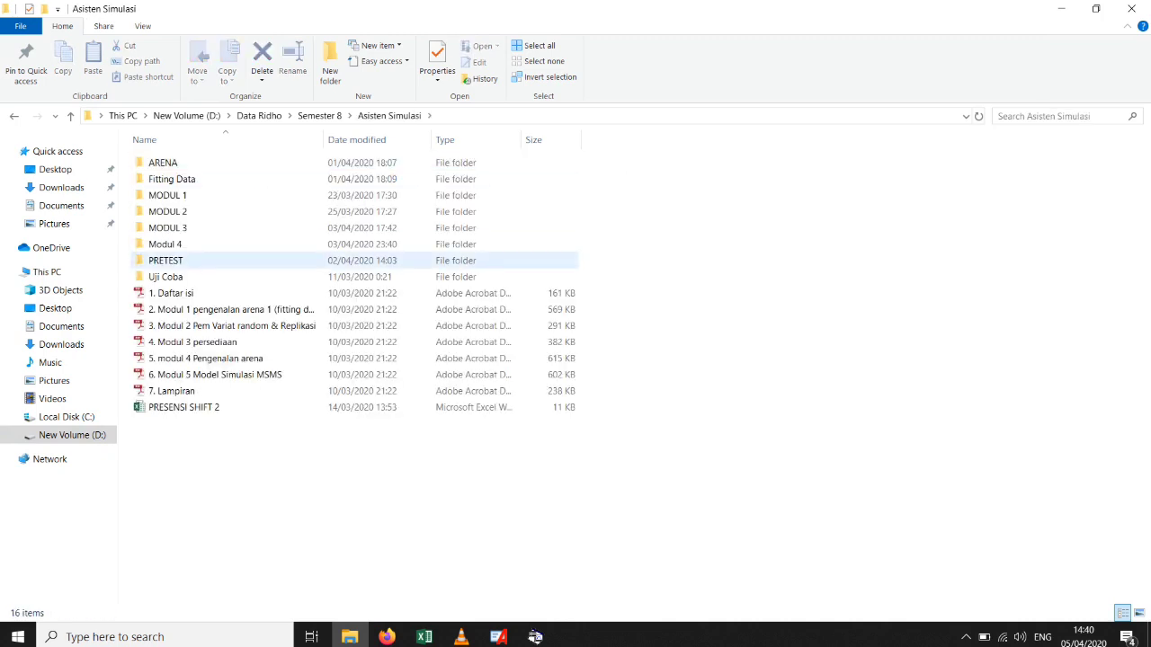
double_click(165, 244)
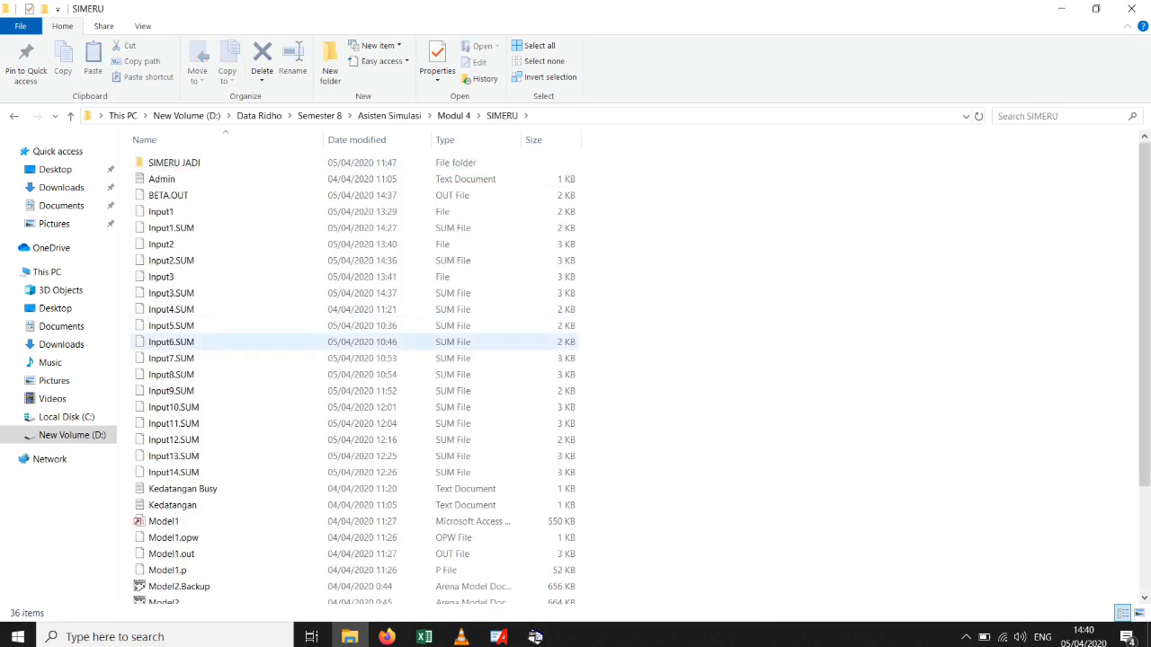
Insert the TEMPLATE SIMERU Visio drawing from the SIMERU folder into the Arena model.
left_click_drag(1145, 315, 1144, 421)
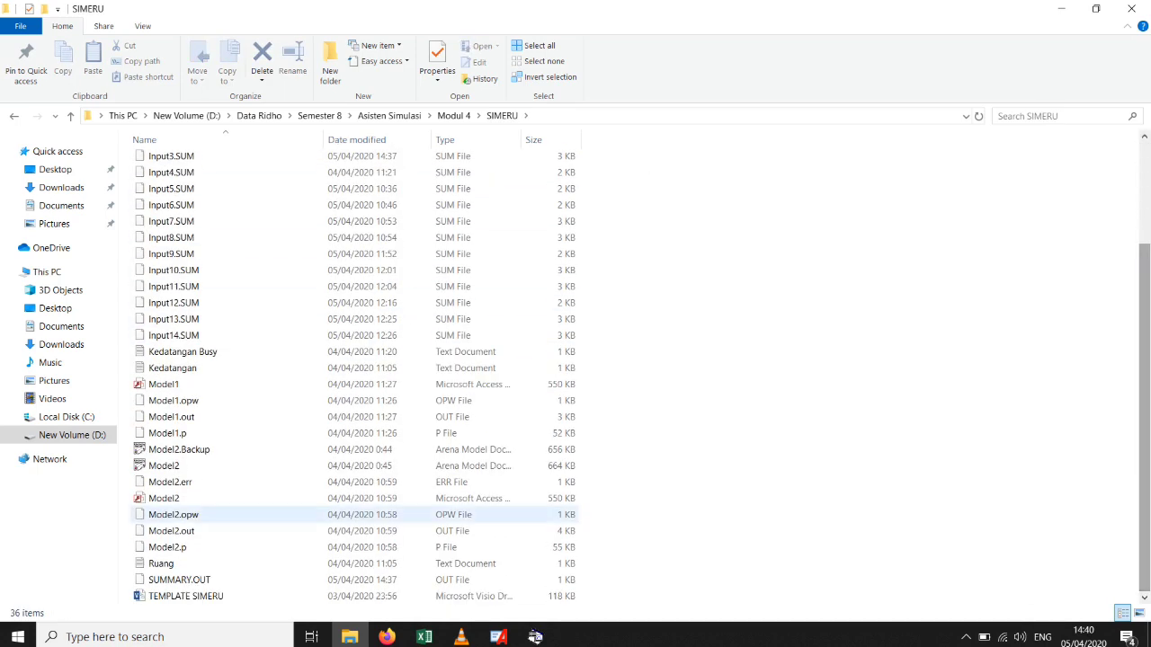
left_click(185, 596)
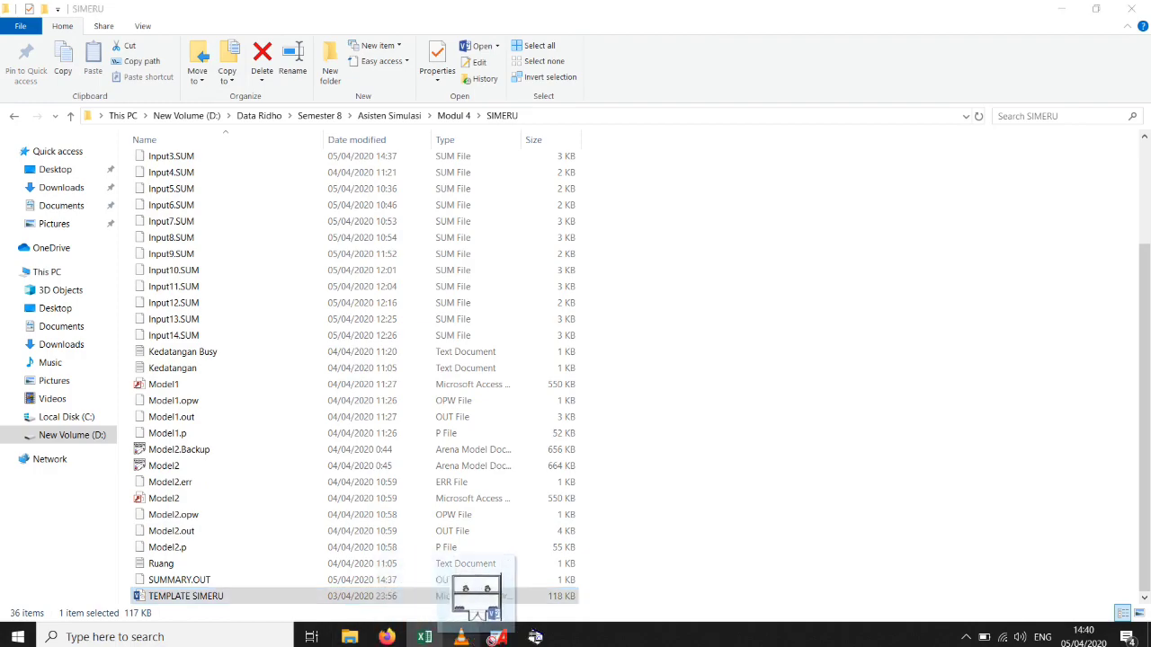
left_click(497, 636)
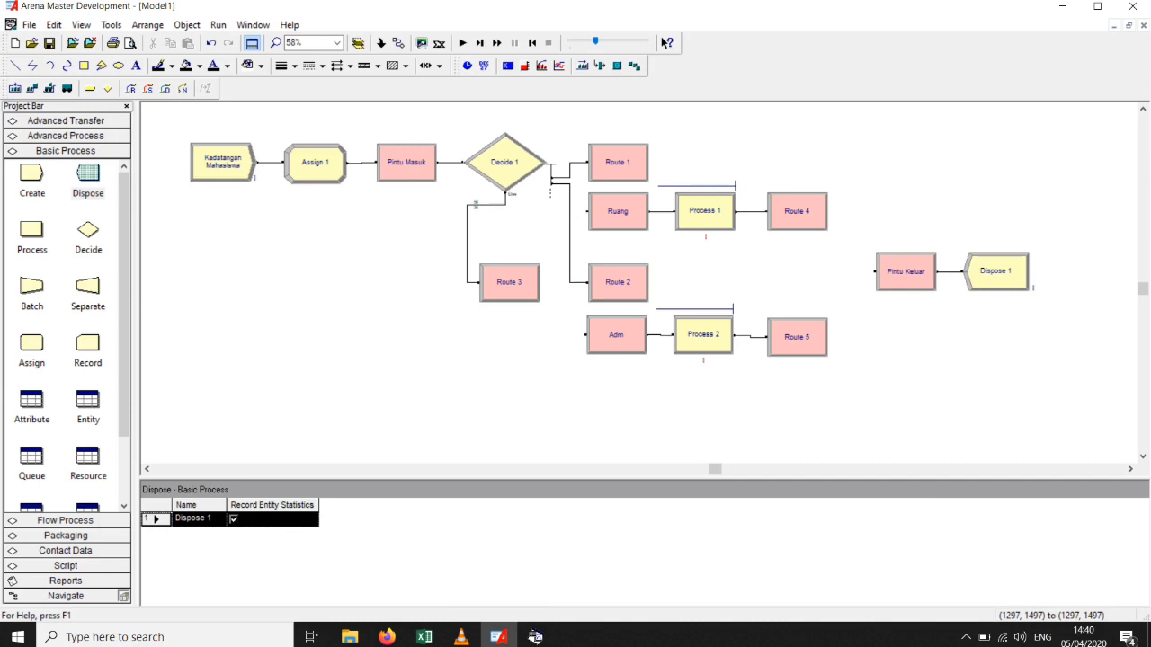
key("ctrl+v")
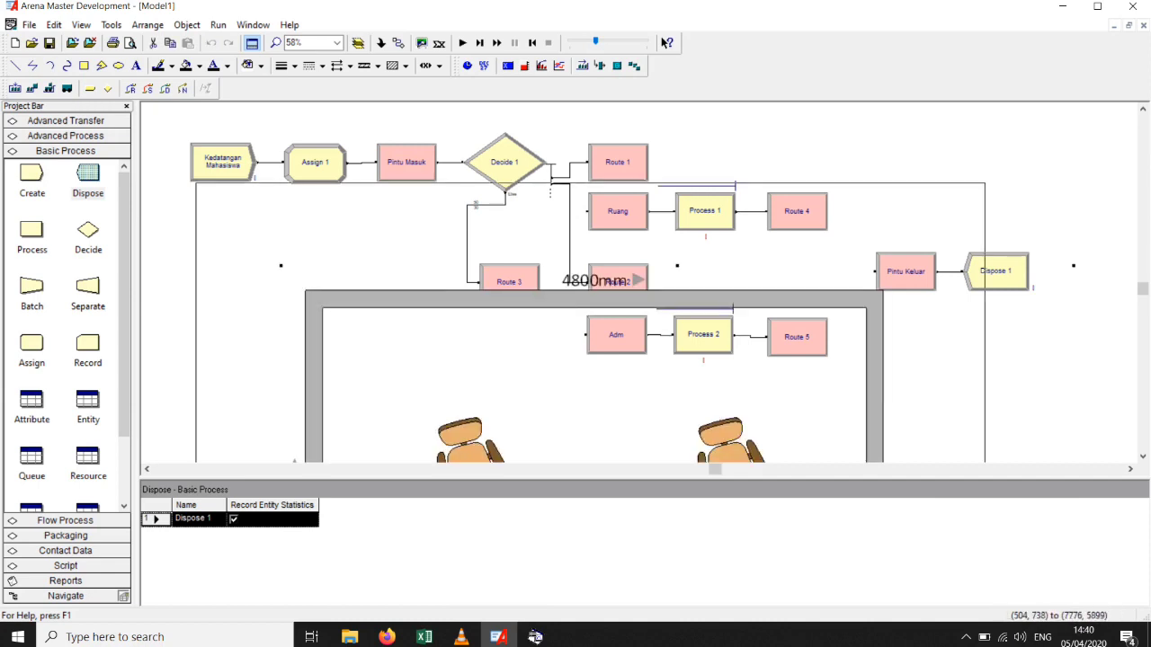
Shrink the embedded floor plan and position it below the Create and Assign modules, to the left of Route 3.
left_click_drag(294, 253, 291, 253)
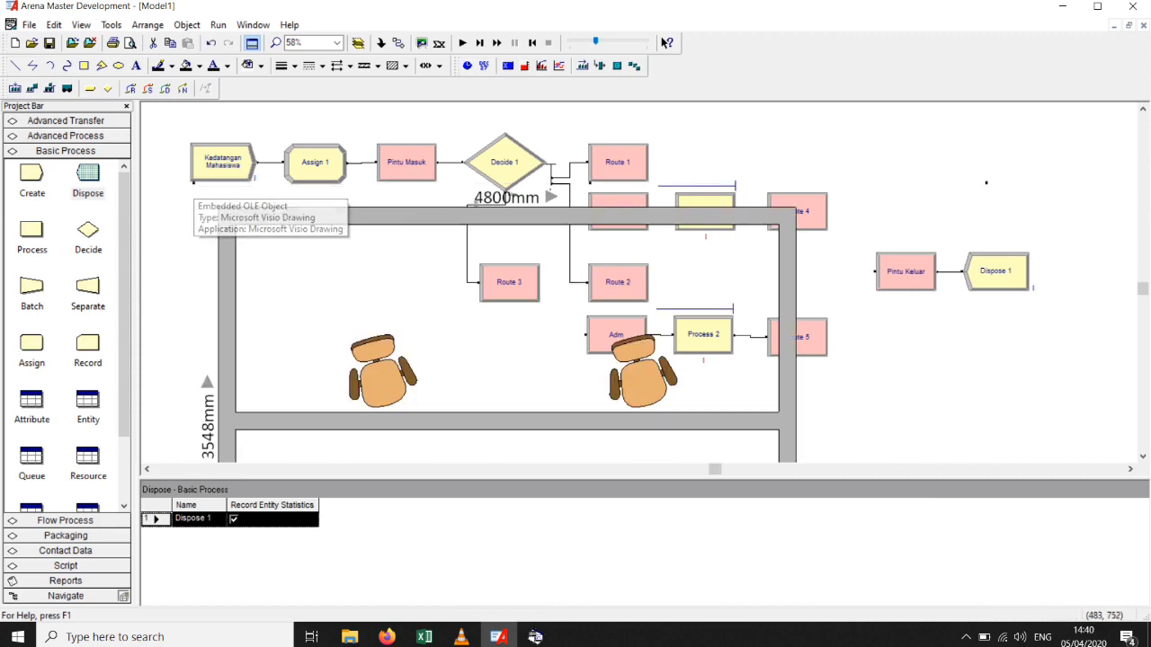
left_click_drag(193, 187, 367, 286)
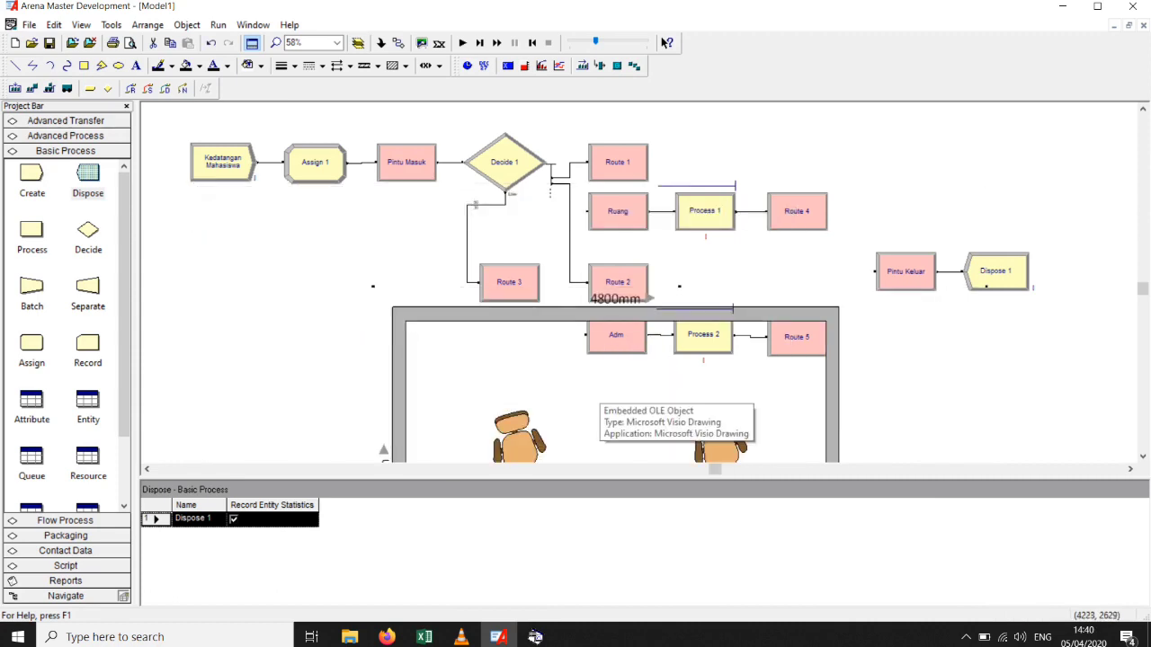
mouse_move(596, 390)
left_mouse_down()
mouse_move(216, 193)
mouse_move(395, 242)
left_mouse_up()
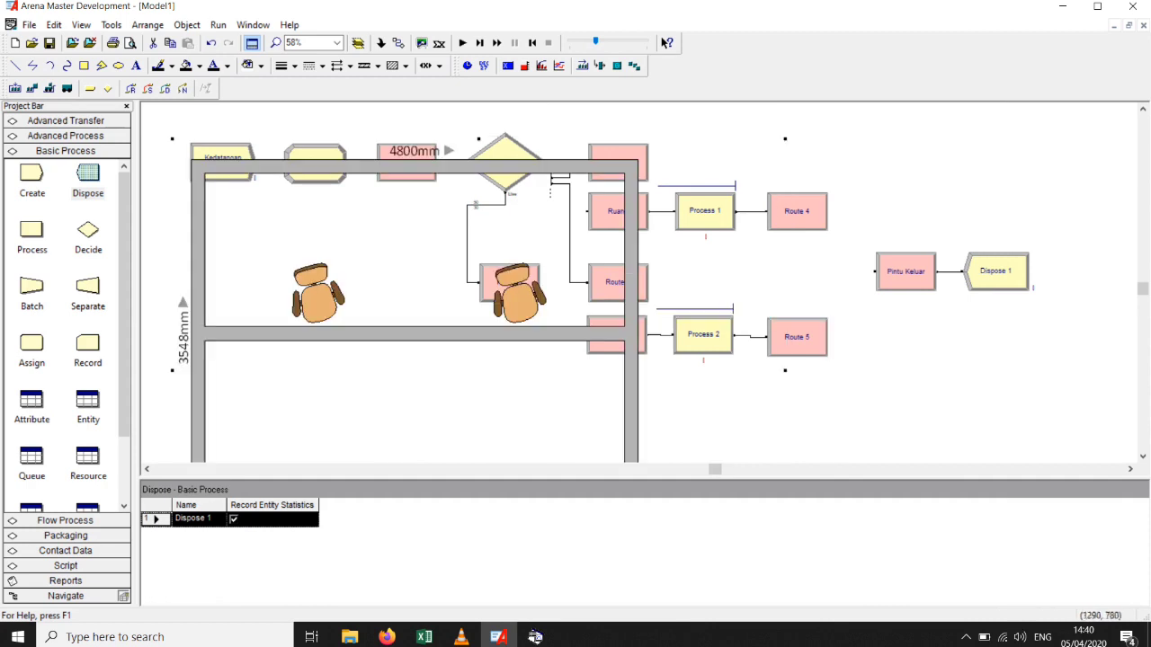
left_click_drag(172, 139, 476, 324)
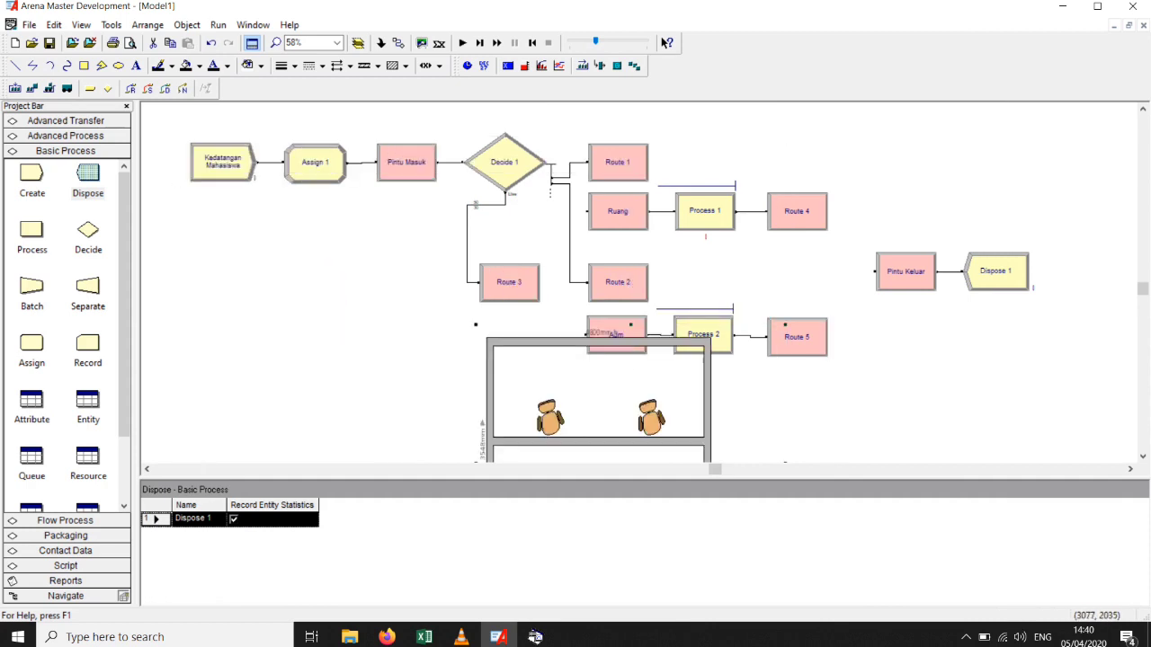
mouse_move(576, 386)
left_mouse_down()
mouse_move(206, 233)
mouse_move(255, 244)
left_mouse_up()
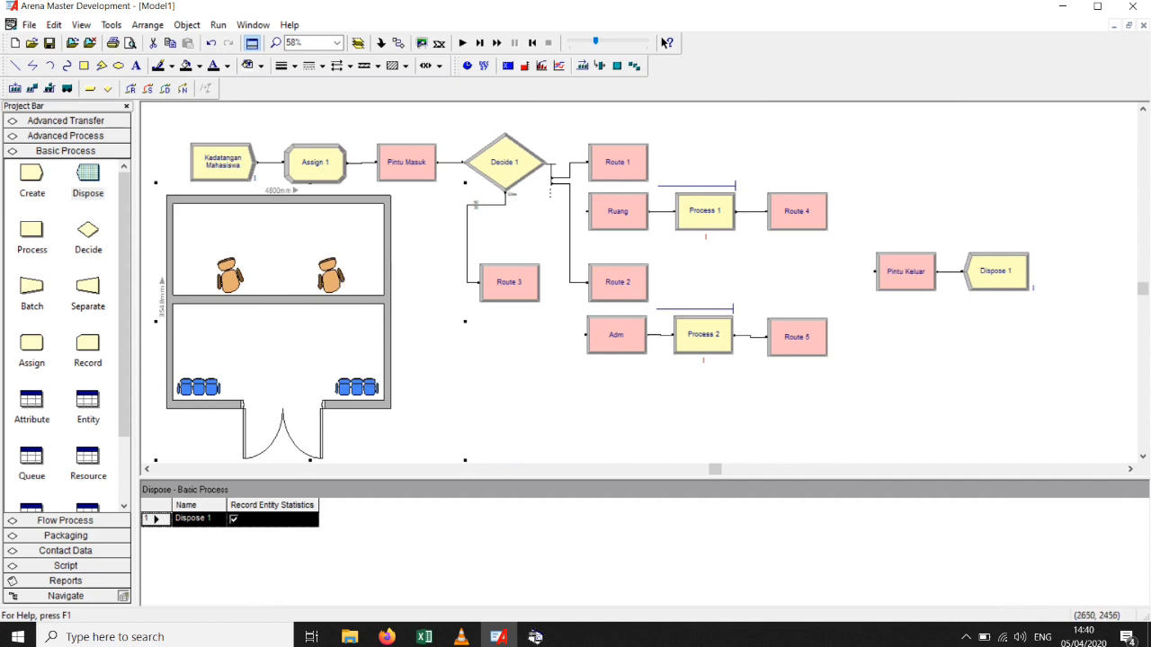
left_click(512, 372)
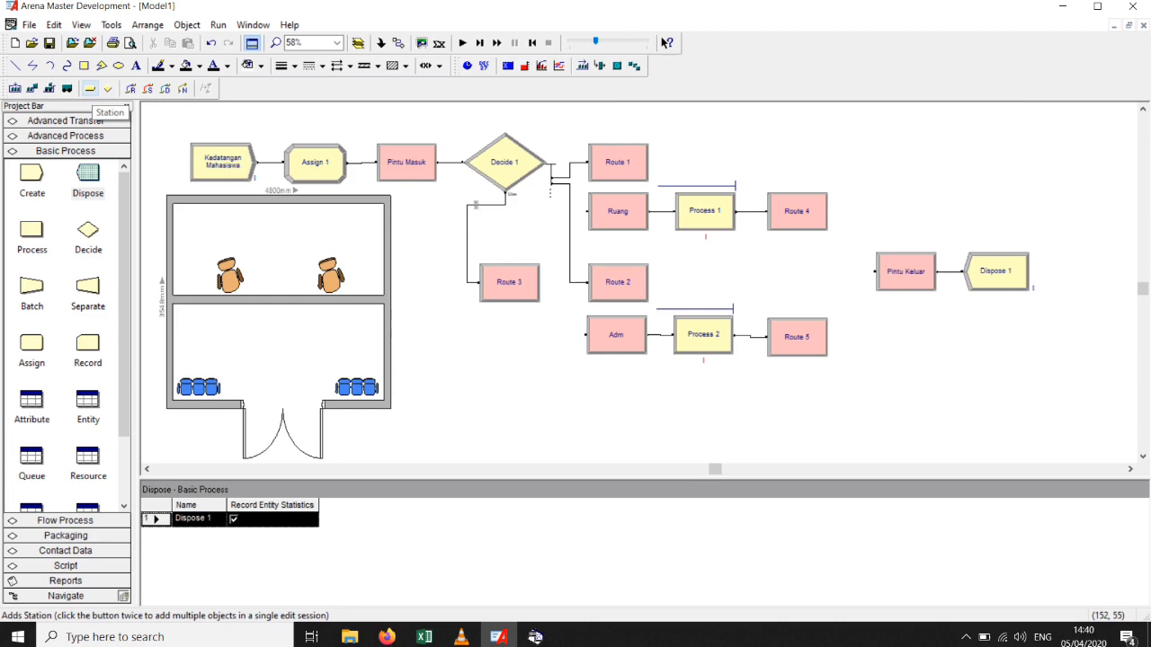
Place an animated station marker for Adm on the floor plan, just below the right-hand office chair at the dividing wall.
left_click(90, 89)
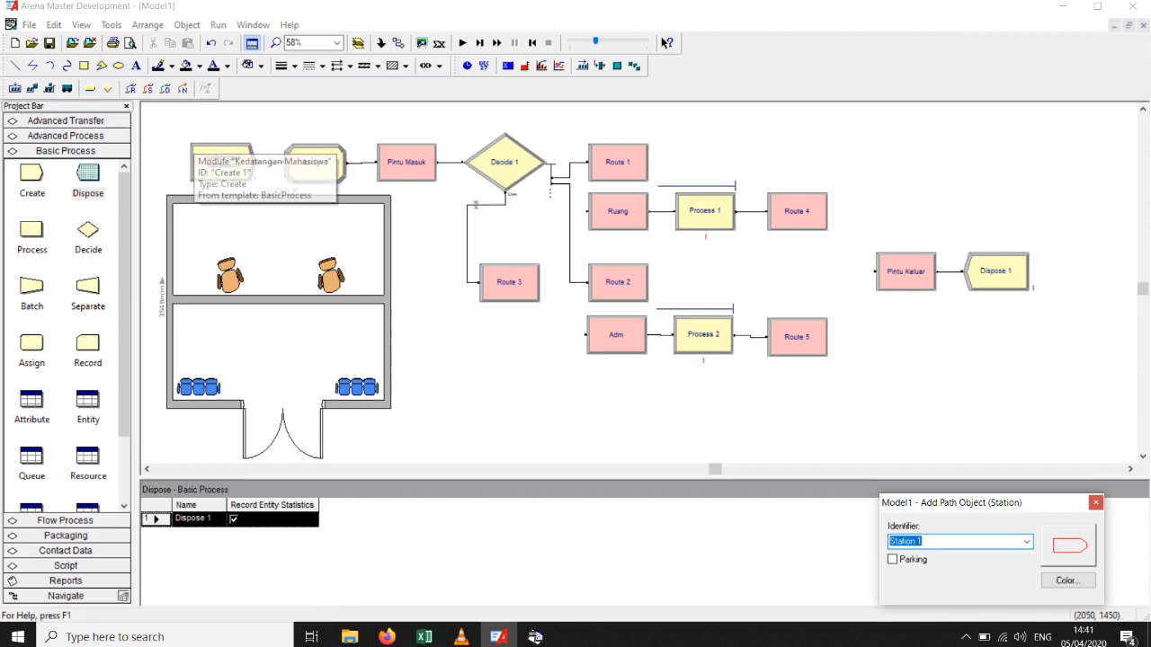
left_click(1026, 542)
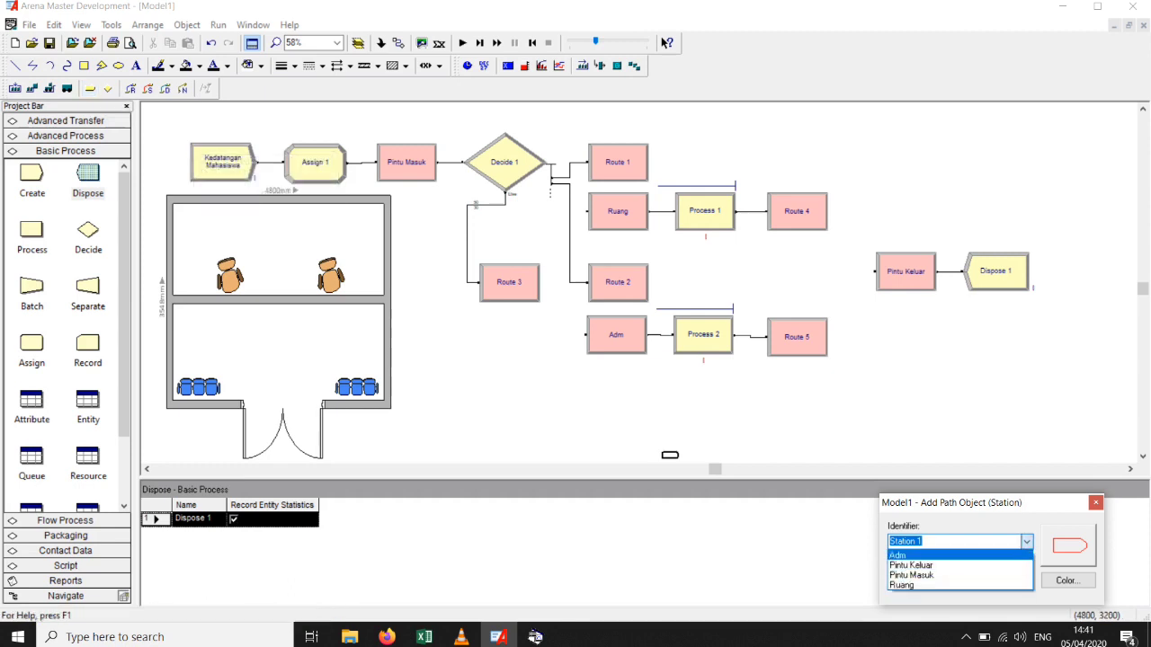
left_click(900, 556)
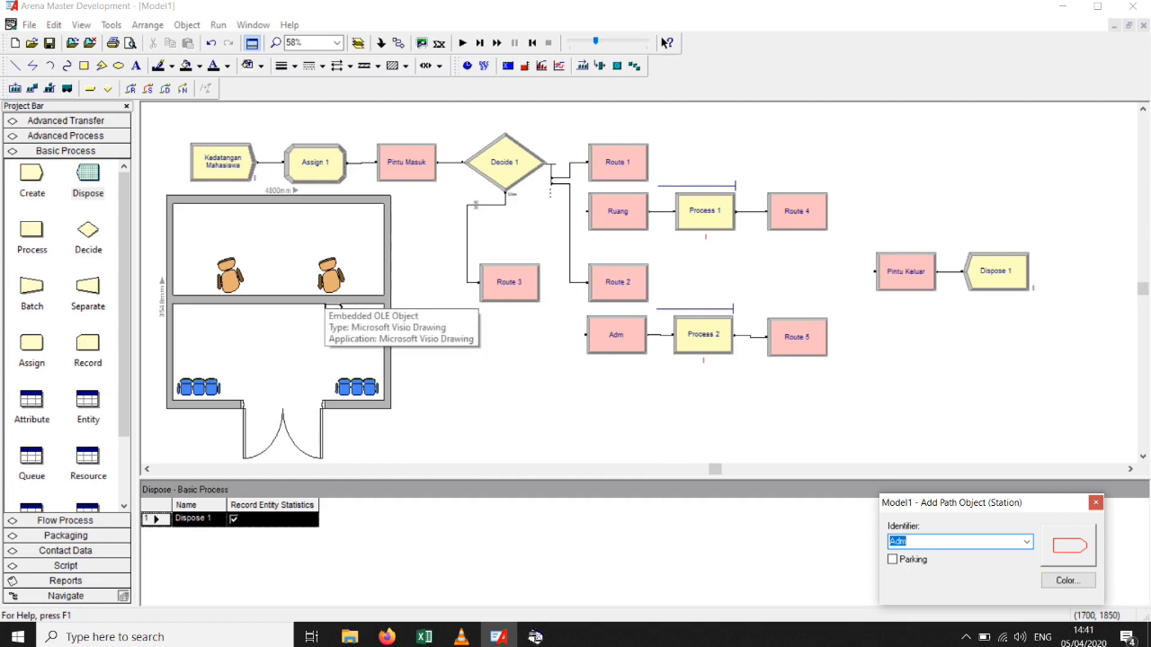
left_click(329, 307)
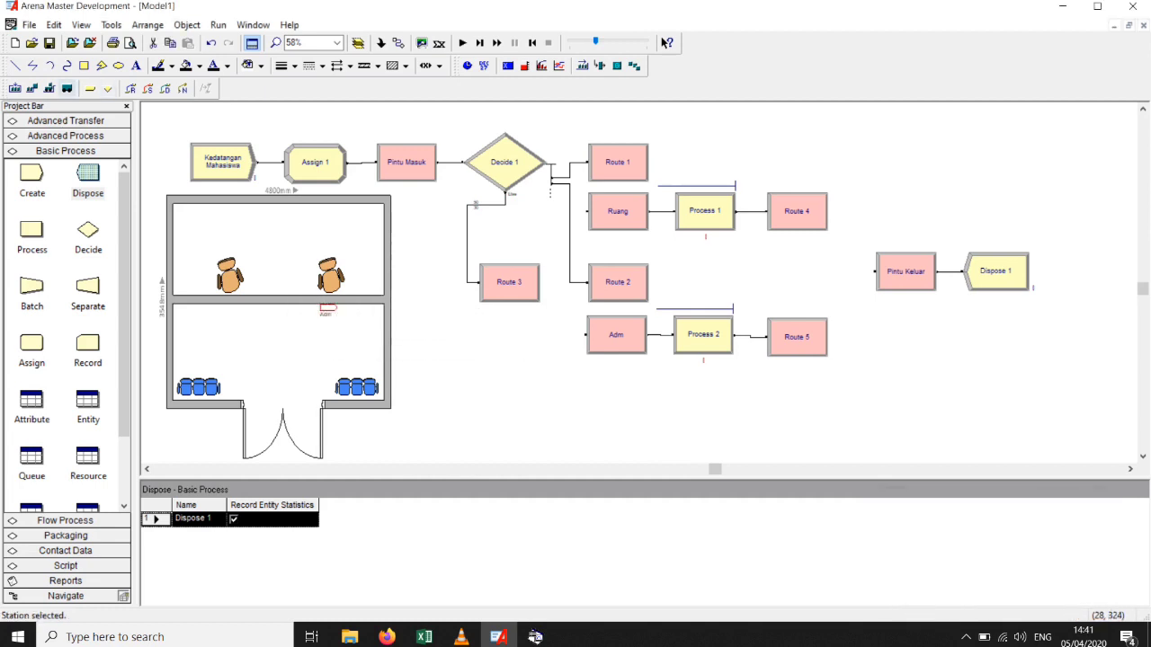
Place an animated station marker for Pintu Keluar on the right side of the floor plan's double-door opening.
left_click(90, 88)
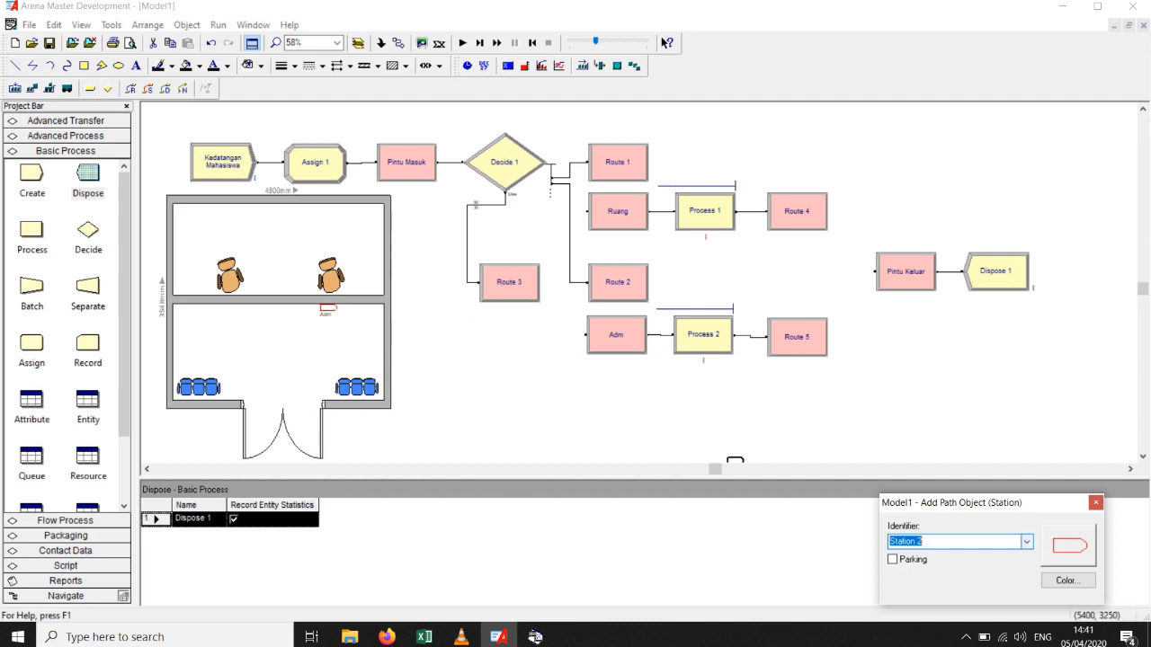
left_click(1026, 542)
left_click(980, 564)
left_click(300, 413)
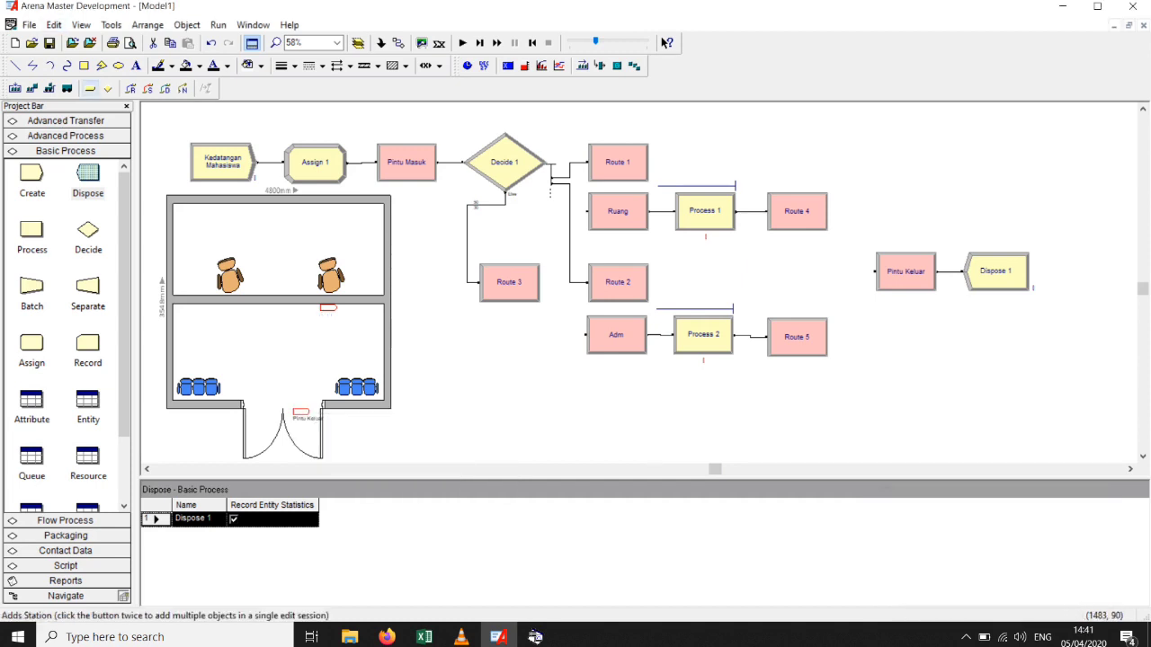
Place an animated station marker for Pintu Masuk on the left side of the floor plan's double-door opening.
left_click(90, 88)
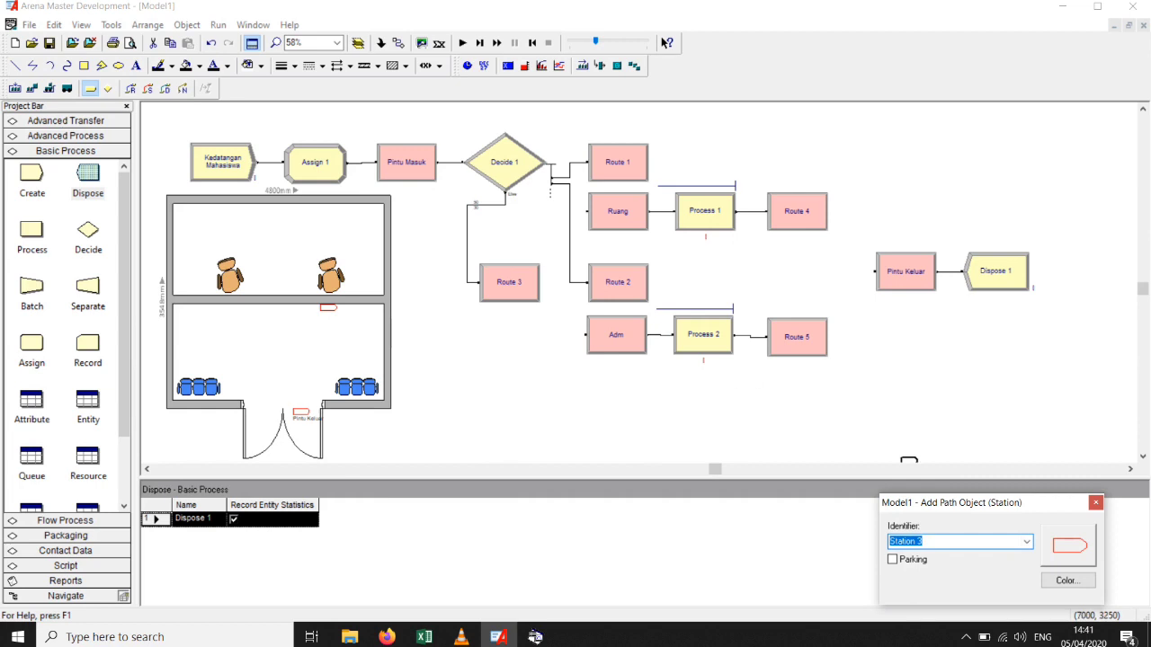
left_click(1026, 541)
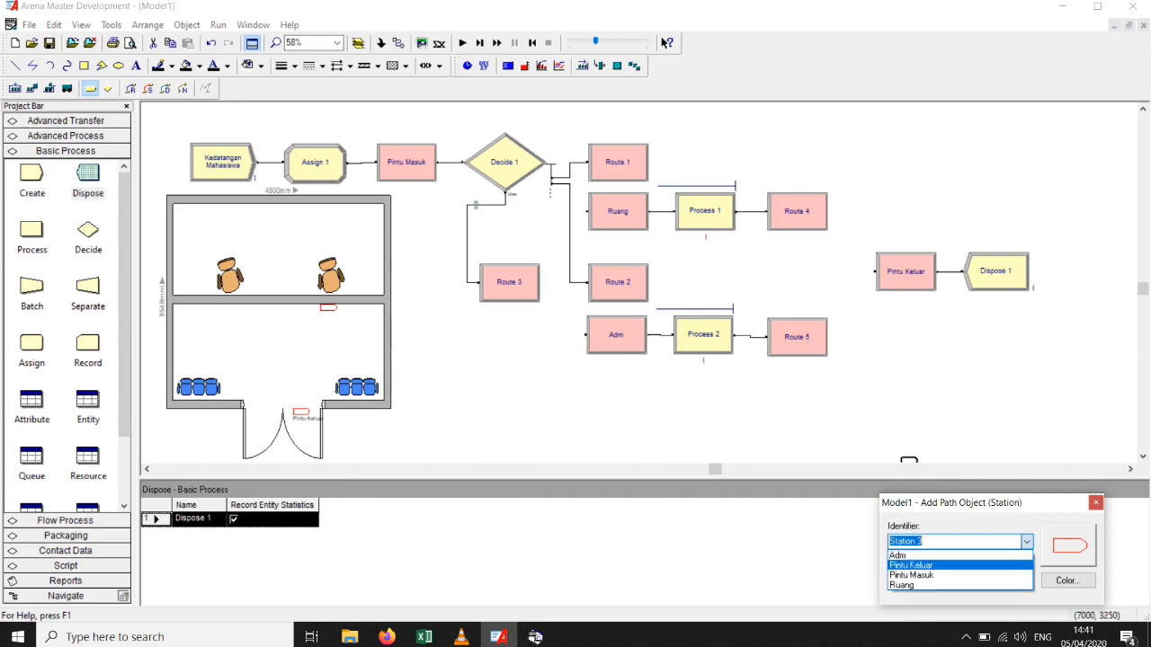
left_click(911, 575)
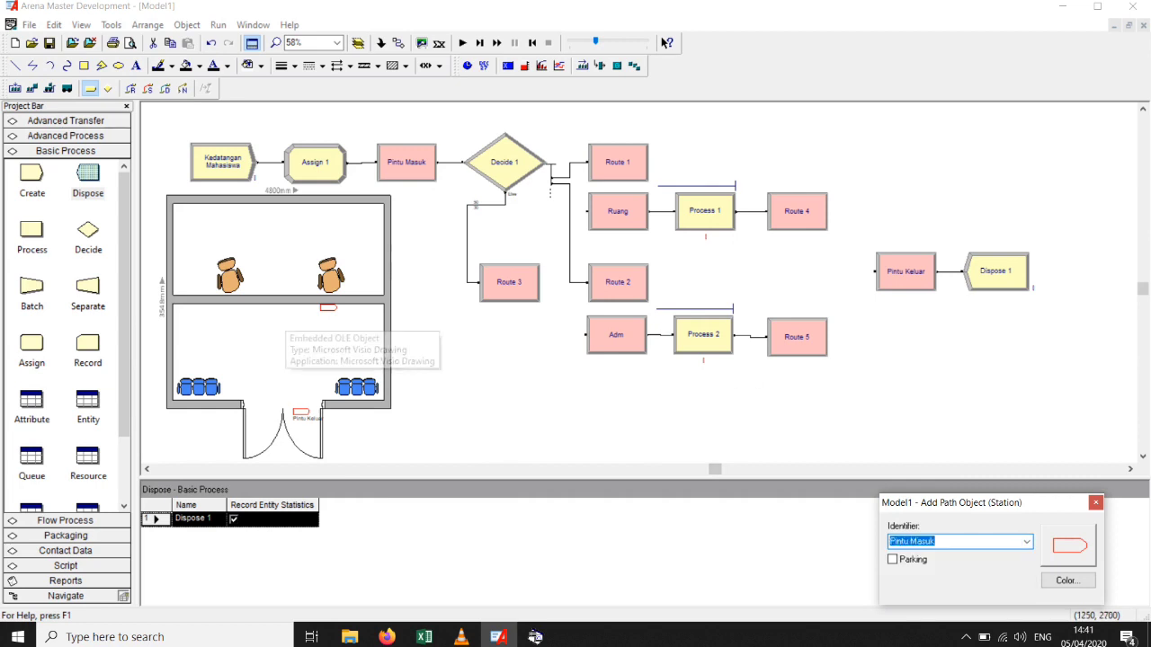
left_click(262, 416)
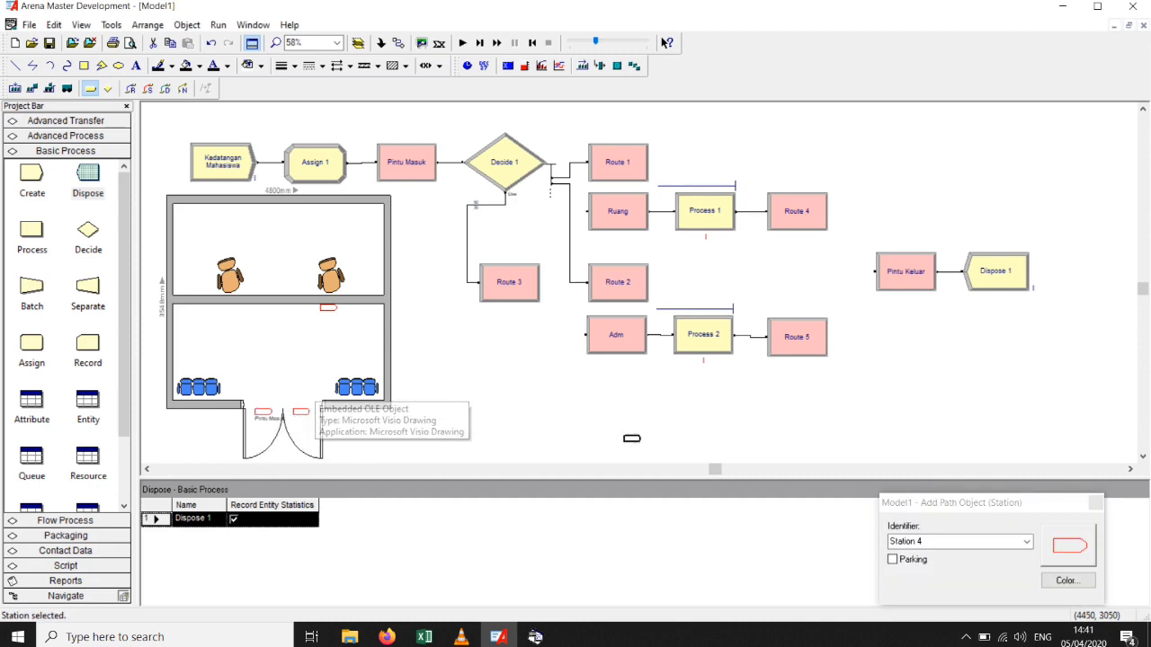
Place an animated station marker for Ruang just below the left-hand office chair at the dividing wall, and finish adding stations.
left_click(1026, 541)
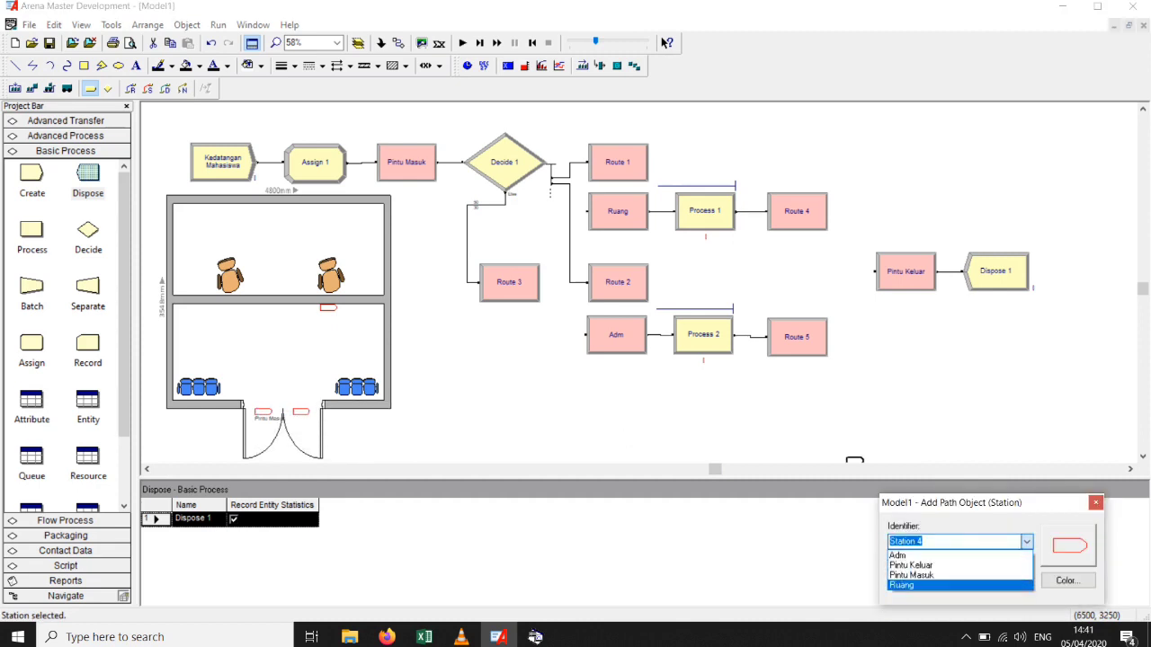
left_click(901, 586)
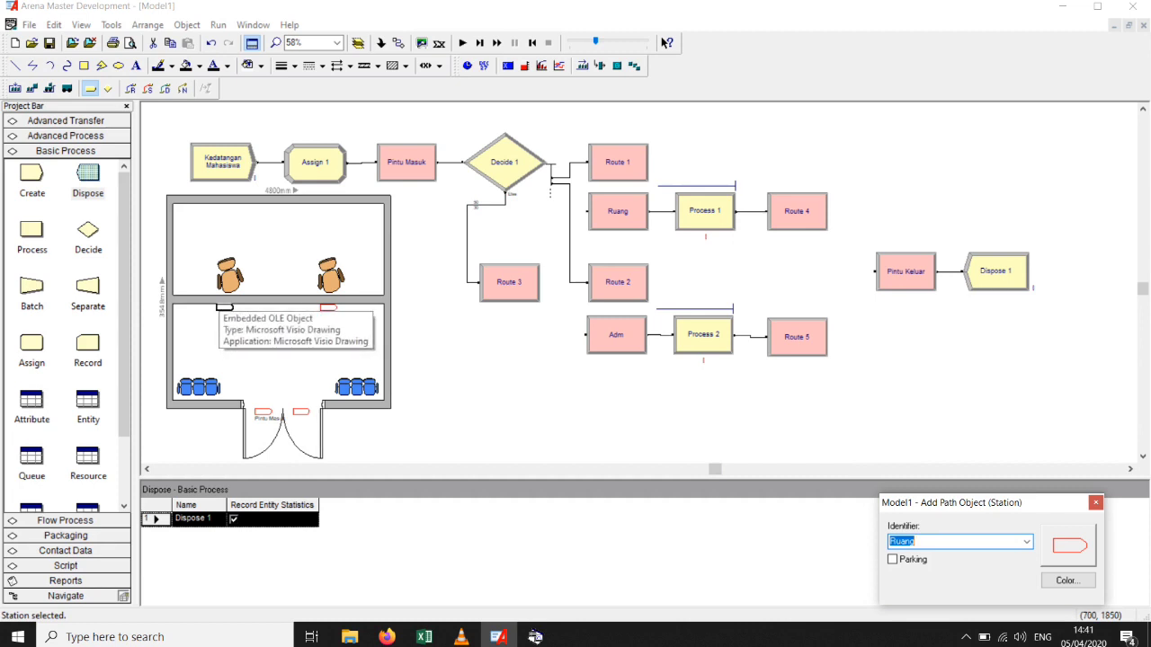
left_click(224, 308)
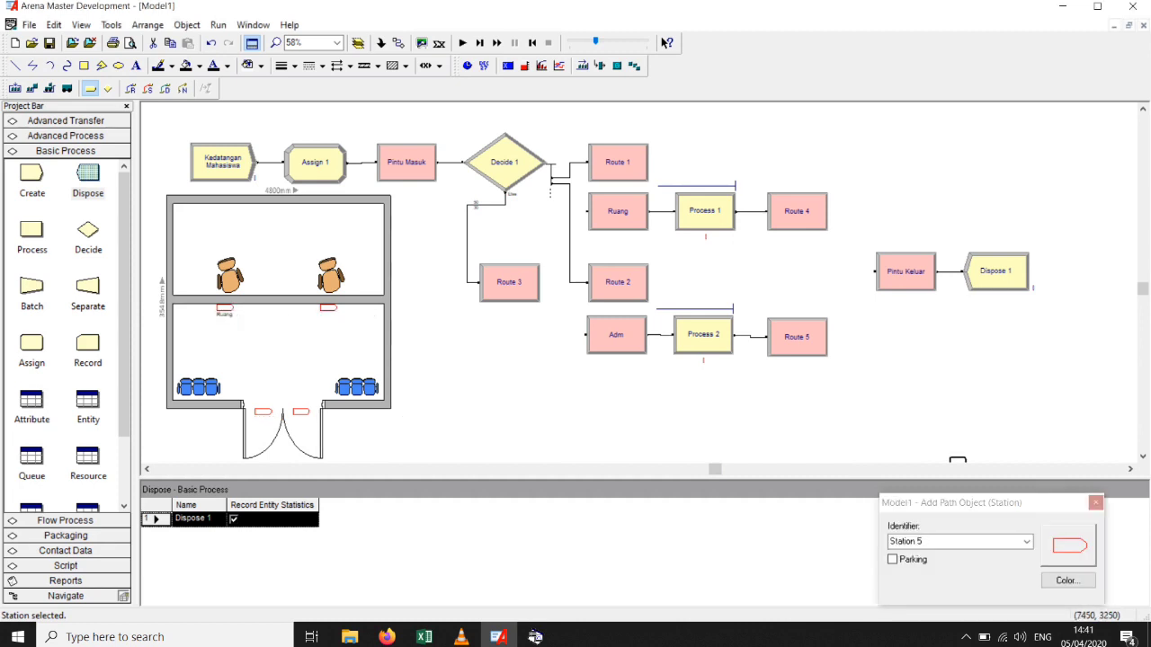
key("Escape")
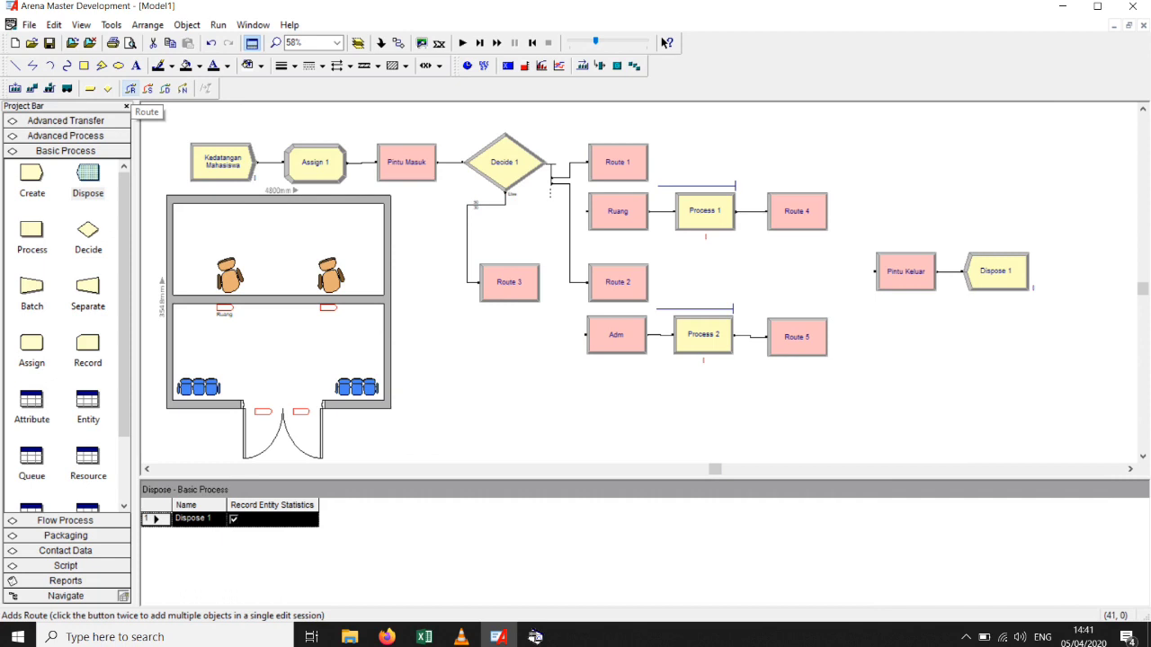
Draw an animated route path from the Pintu Masuk marker up through the lower room to the Ruang marker.
left_click(131, 90)
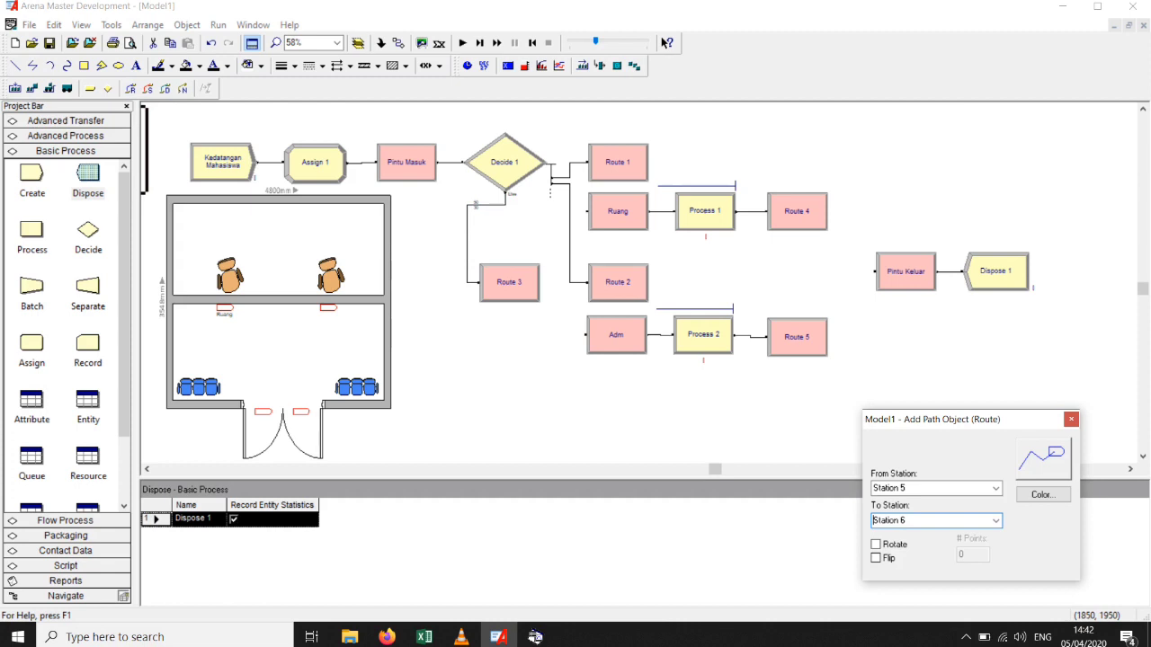
left_click(262, 411)
left_click(255, 400)
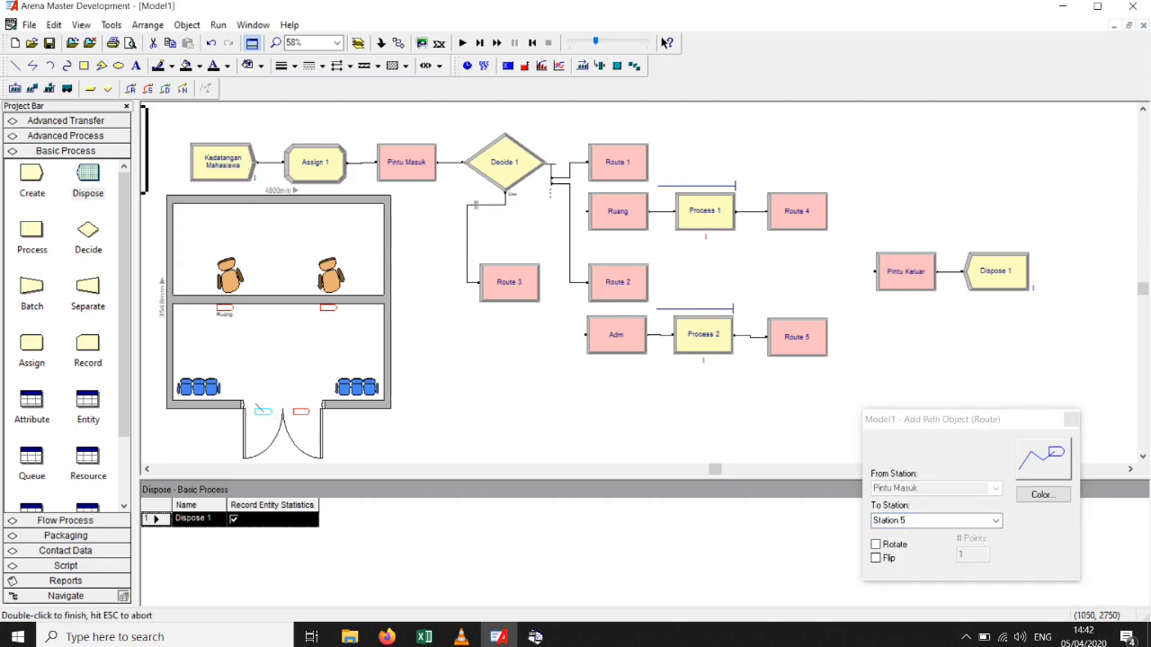
left_click(246, 383)
left_click(228, 344)
left_click(226, 325)
double_click(223, 308)
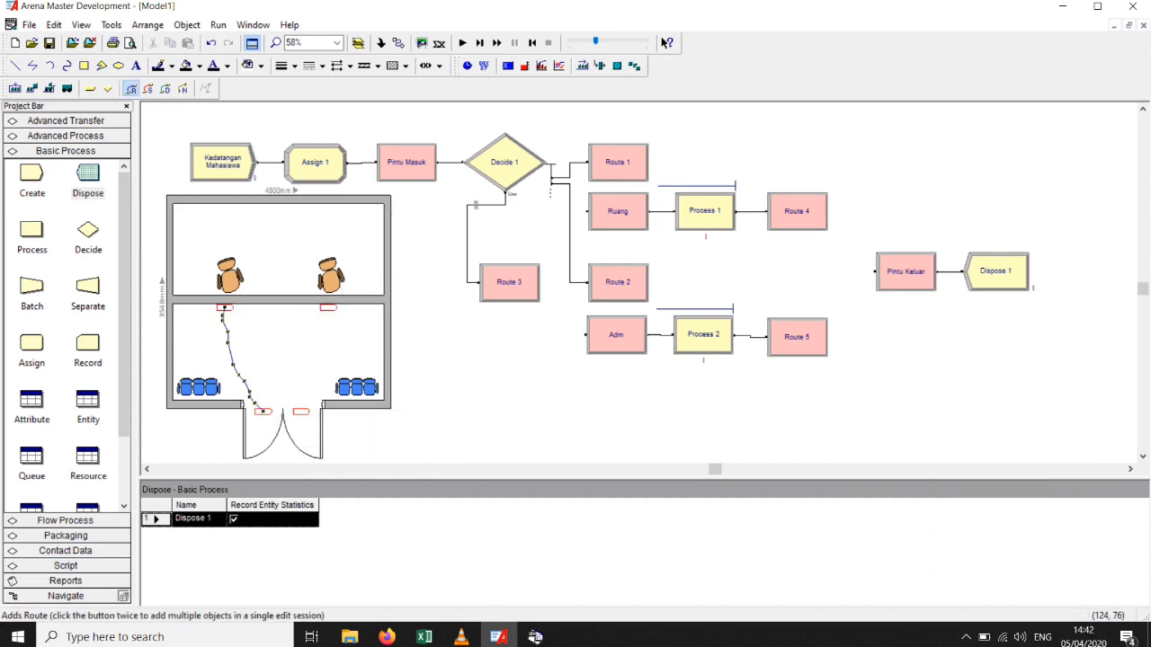
Draw an animated route path from the Pintu Masuk marker up through the lower room to the Adm marker.
left_click(131, 88)
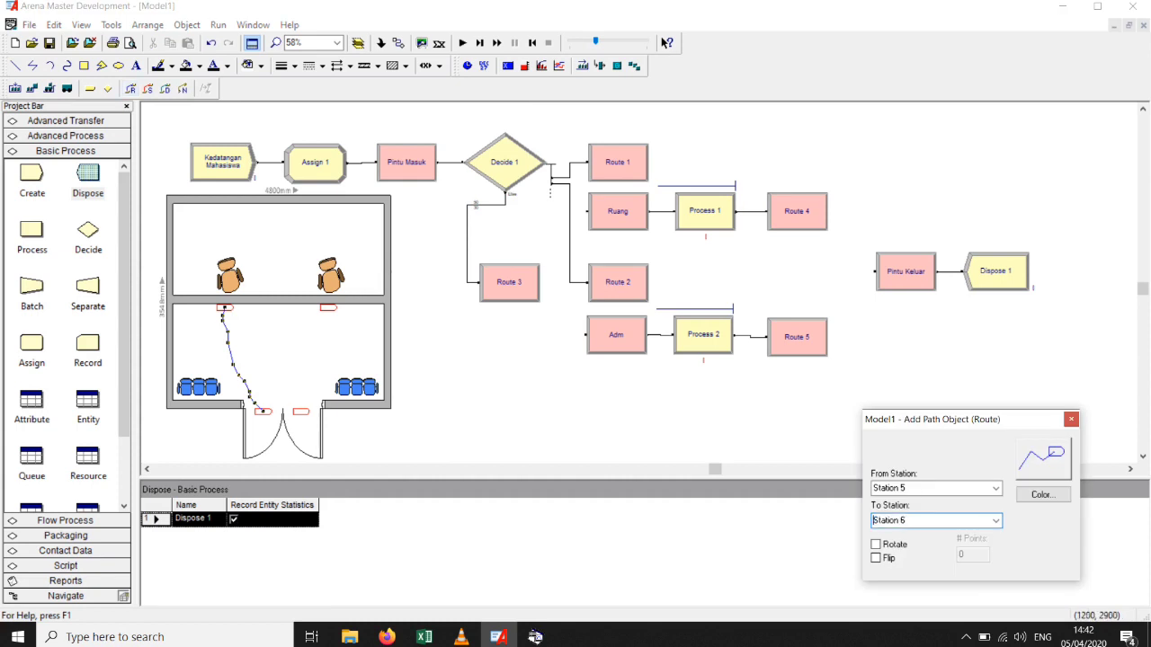
left_click(262, 411)
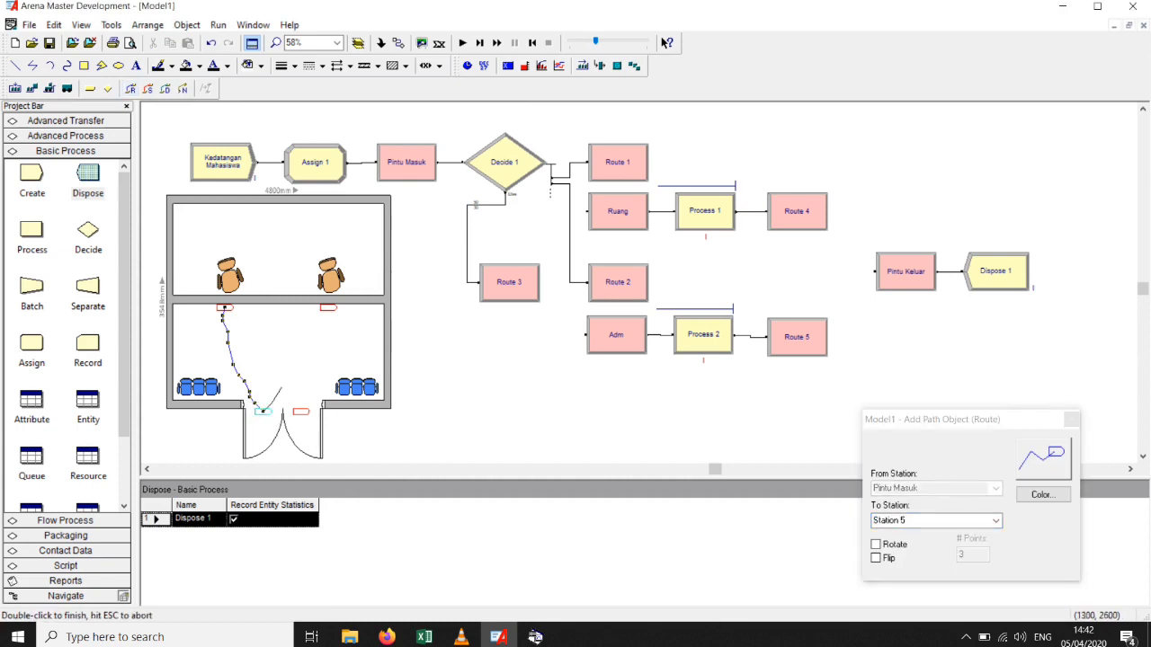
left_click(298, 369)
left_click(320, 344)
left_click(325, 333)
left_click(330, 332)
left_click(328, 307)
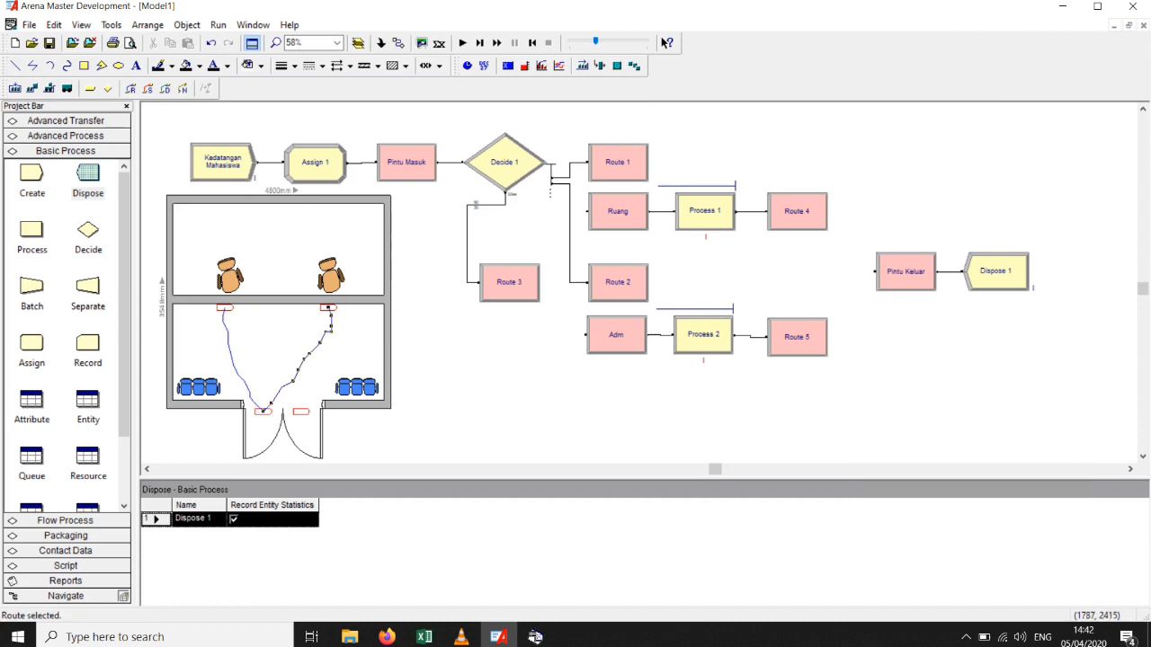
left_click(425, 362)
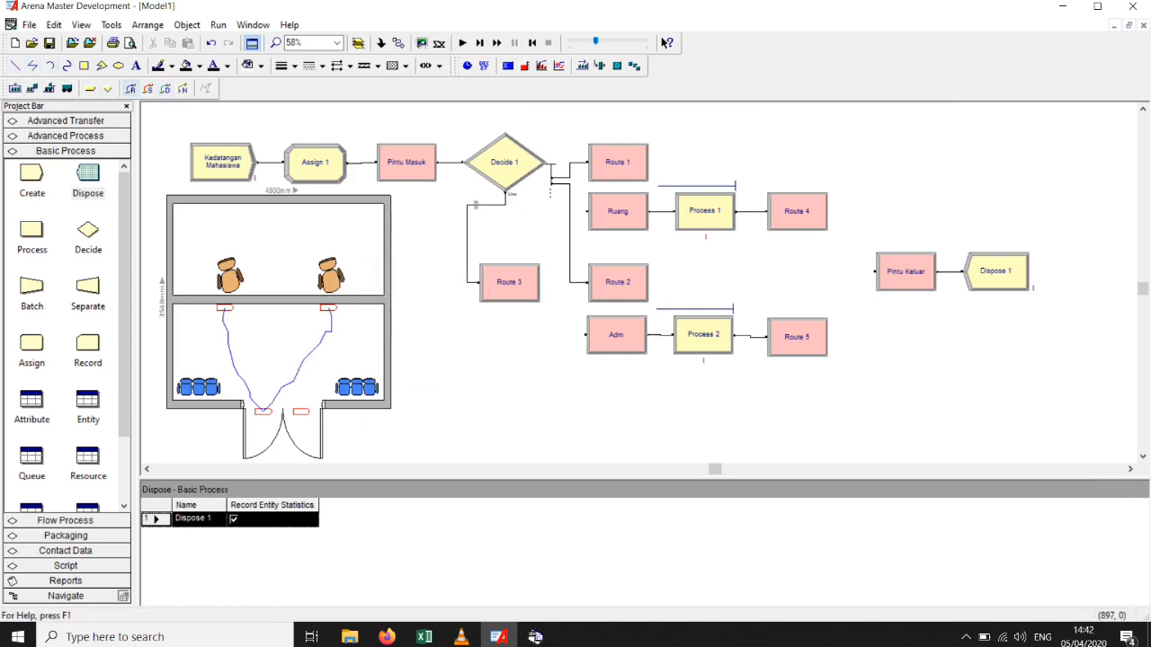
Draw an animated route path from the Ruang marker diagonally down to the Pintu Keluar marker.
left_click(130, 88)
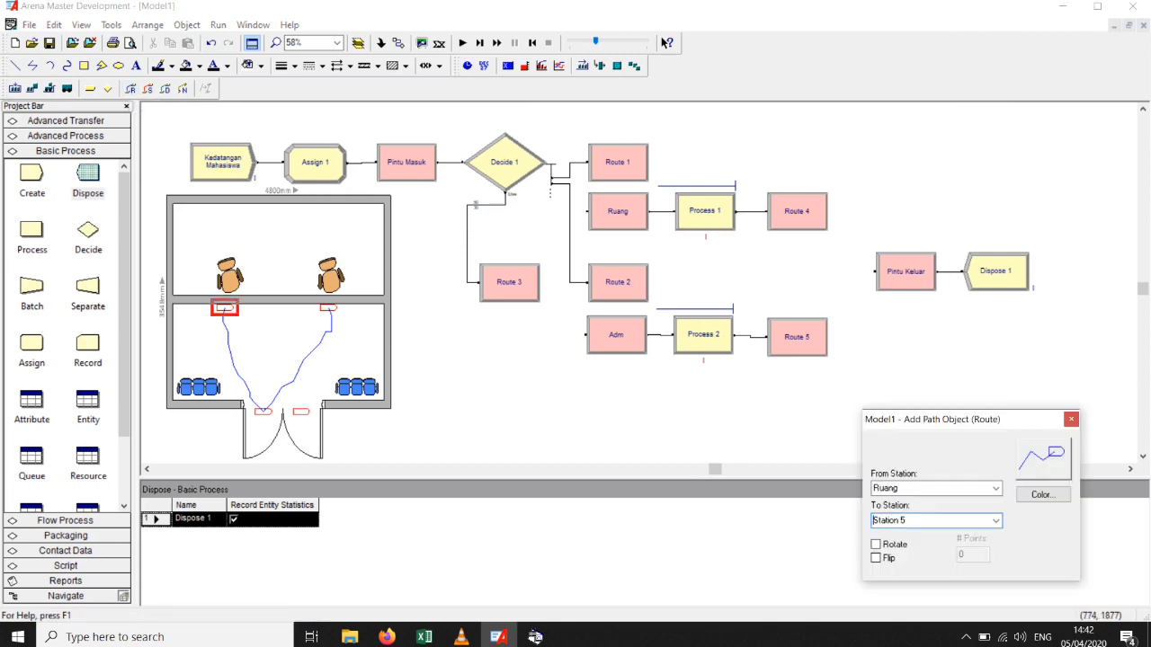
left_click(225, 308)
left_click(239, 315)
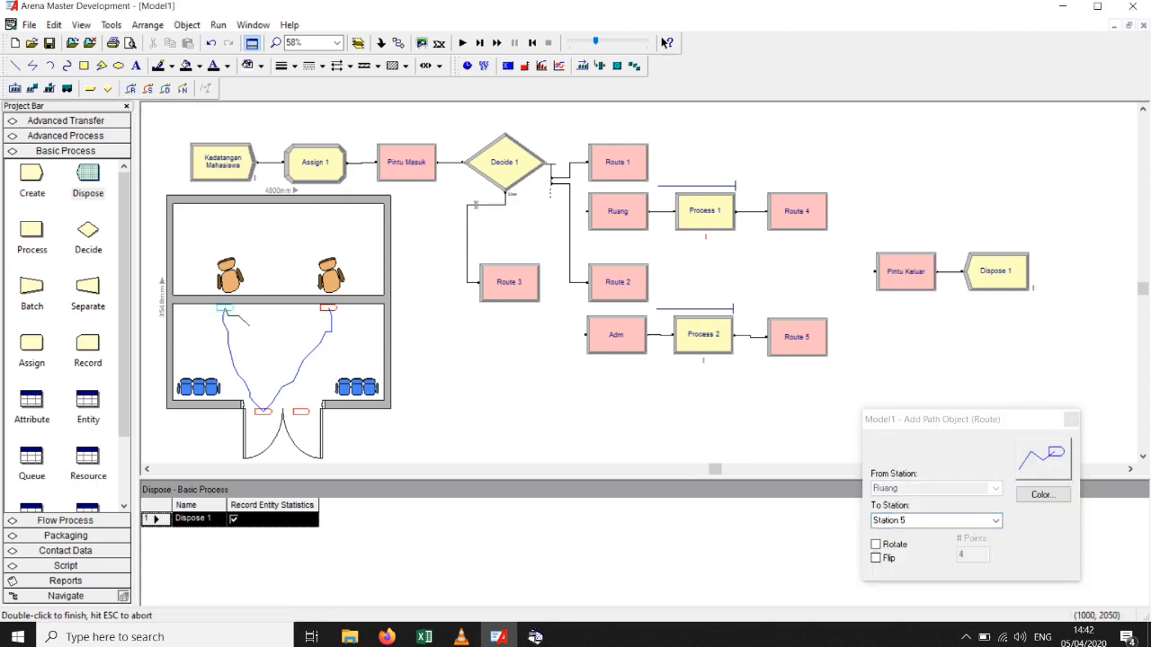
left_click(254, 333)
left_click(265, 347)
left_click(286, 387)
double_click(301, 412)
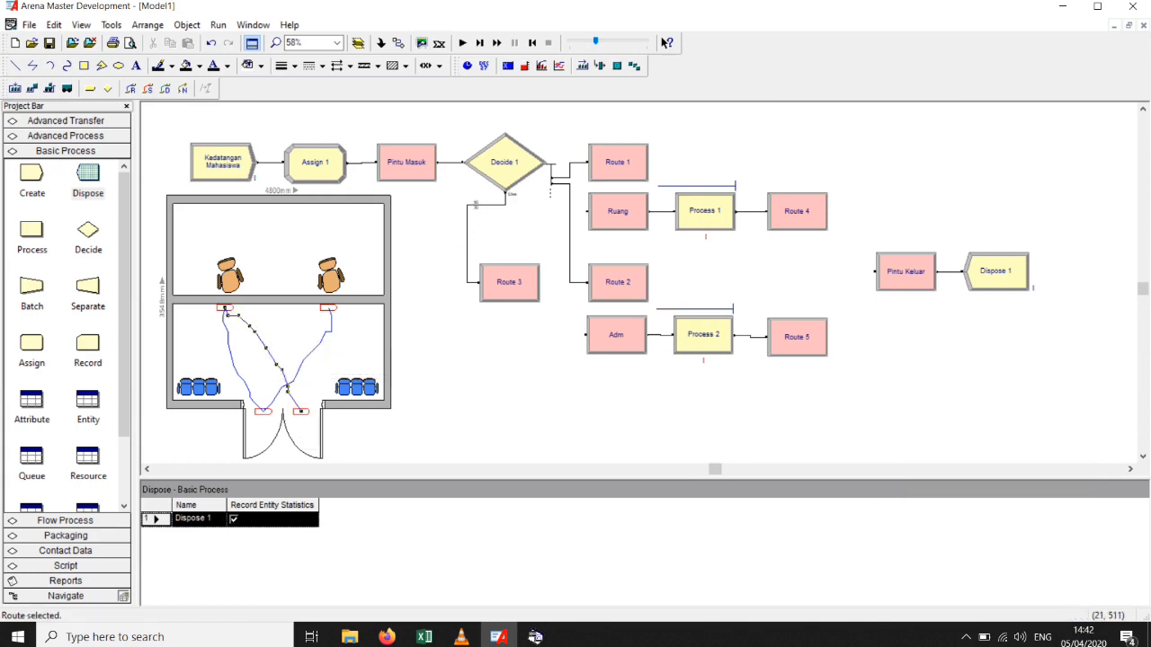
Draw an animated route path from the Adm marker down to the Pintu Keluar marker.
left_click(131, 89)
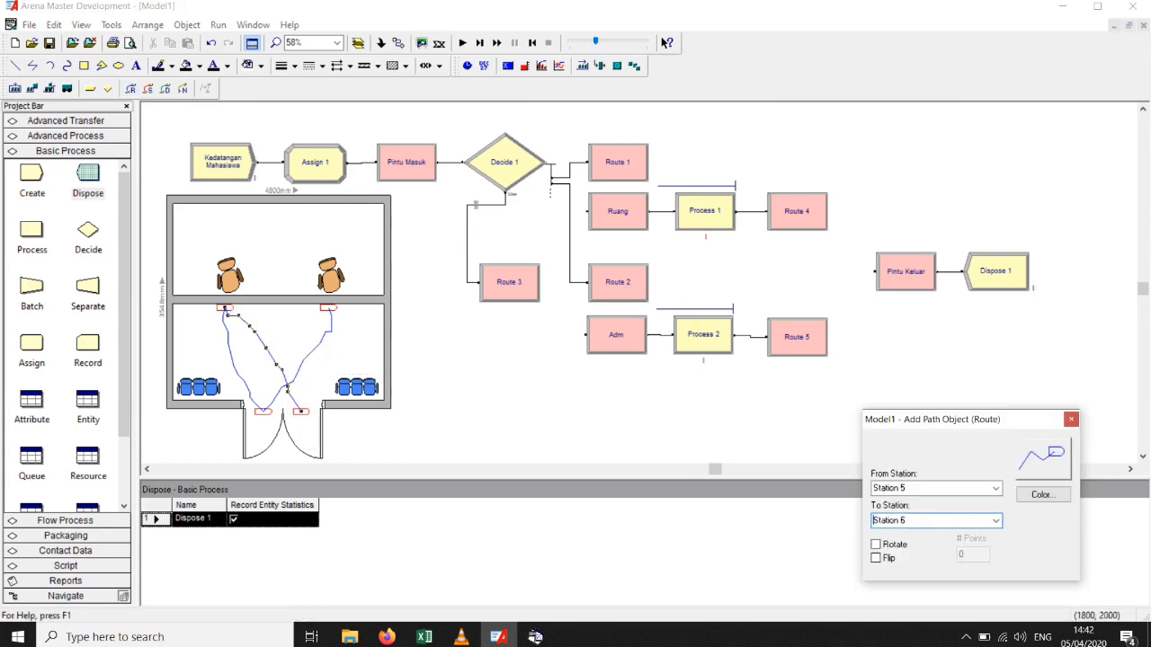
left_click(328, 308)
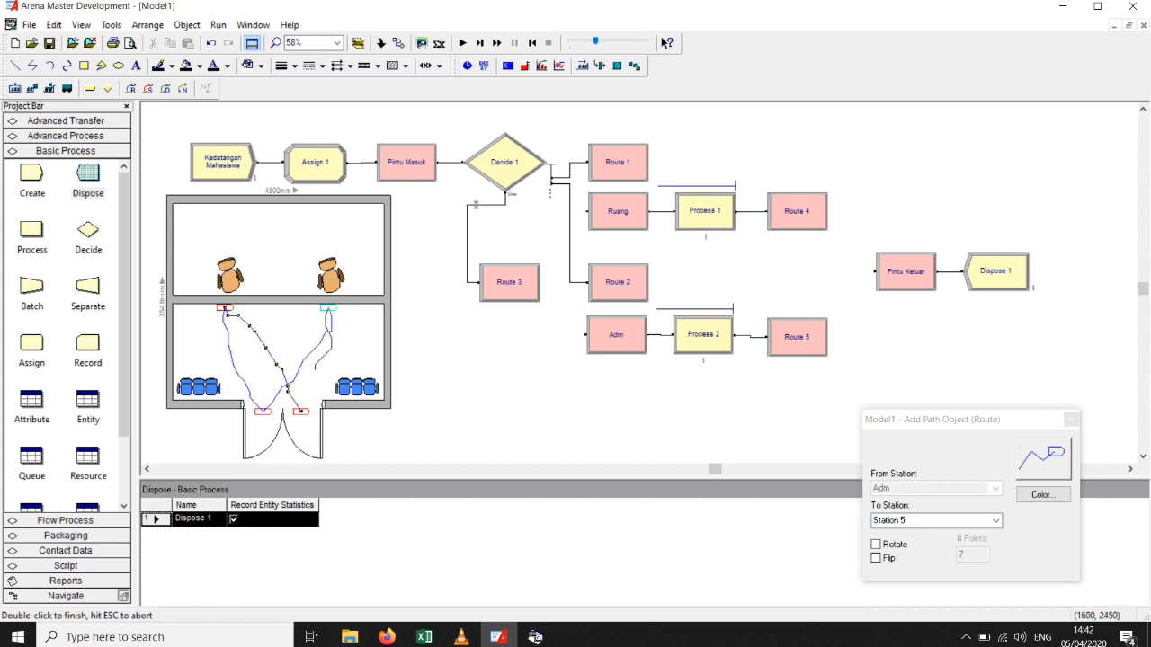
left_click(310, 378)
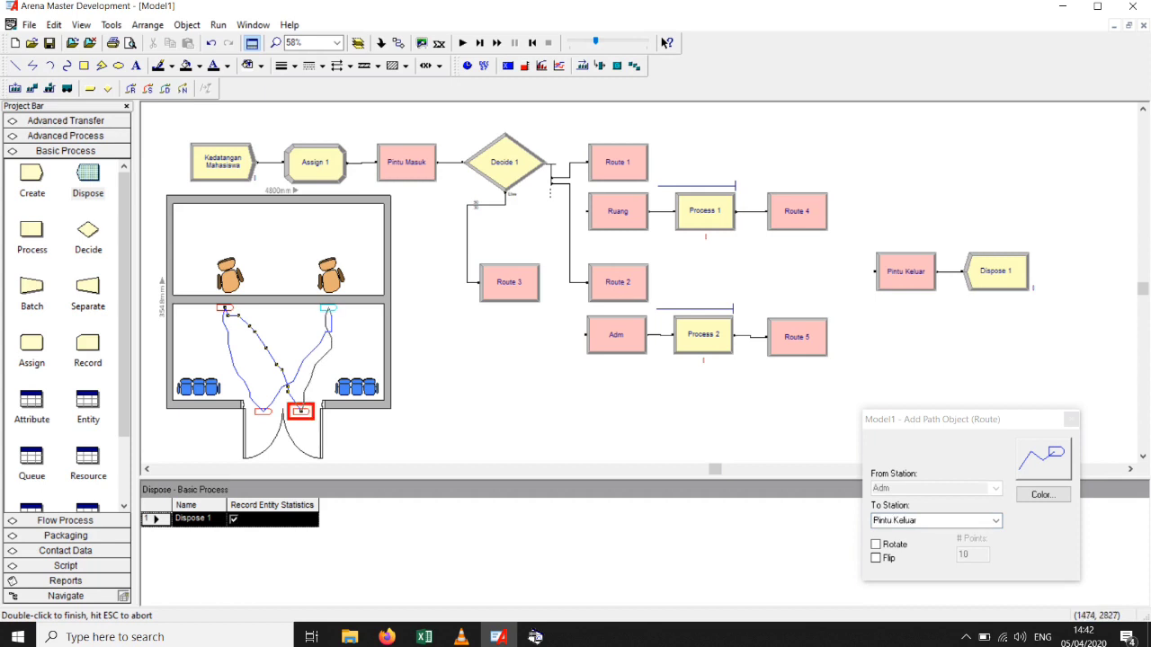
double_click(301, 411)
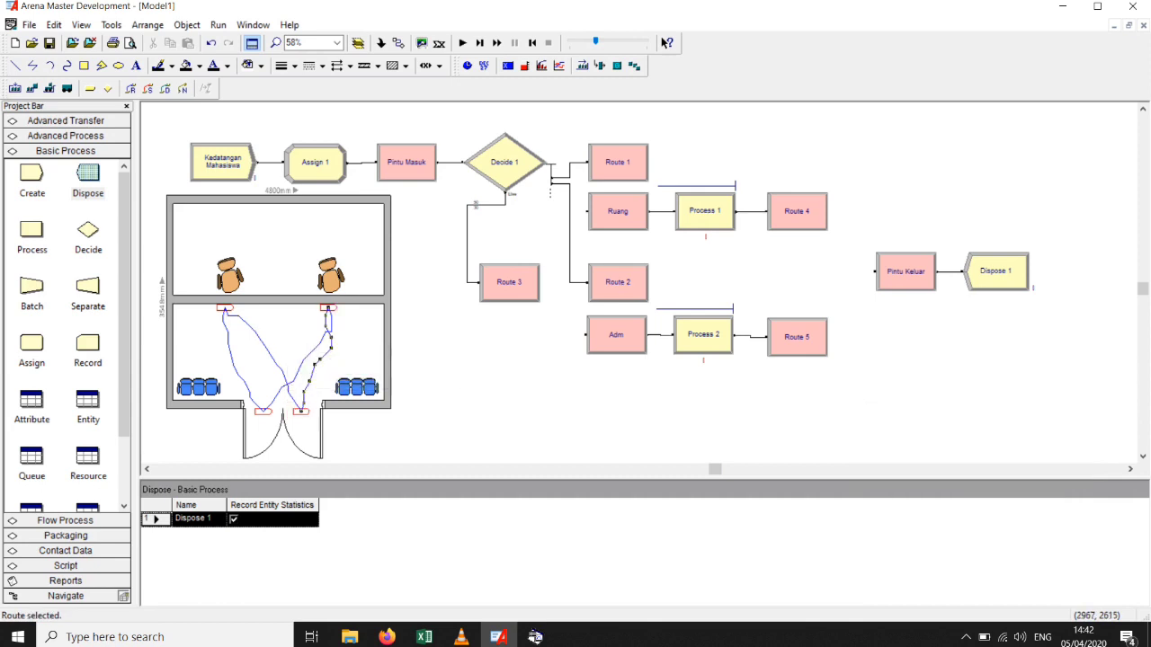
left_click(459, 385)
left_click(497, 389)
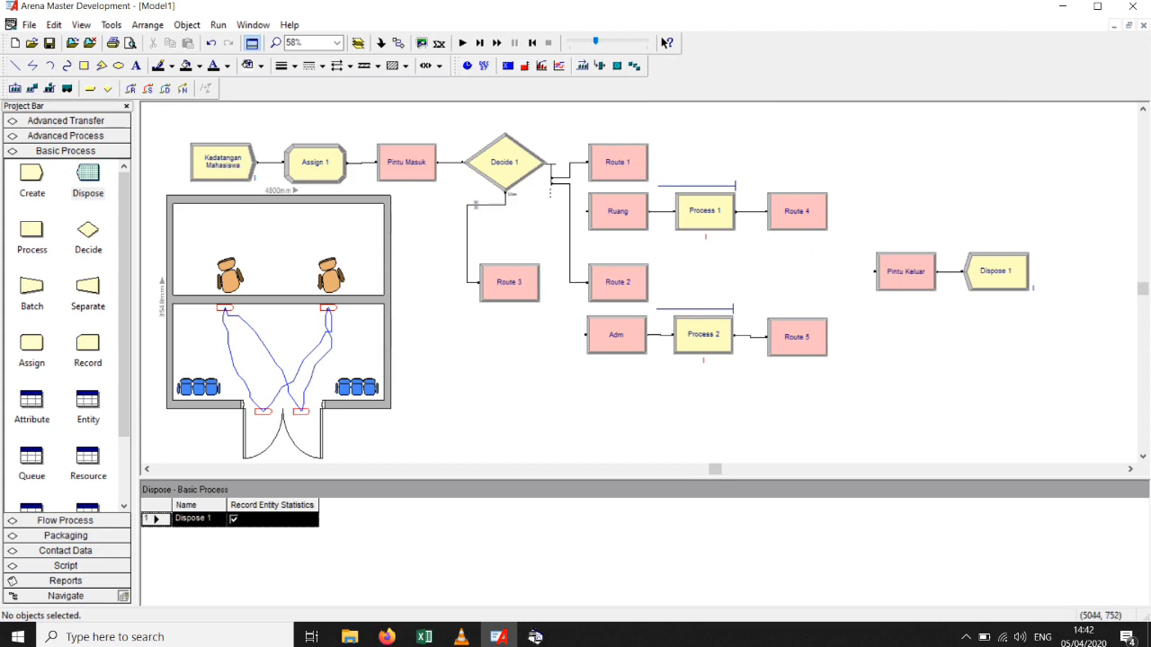
Move the Process 1 queue onto the left blue chairs of the floor plan and the Process 2 queue onto the right blue chairs.
left_click(694, 185)
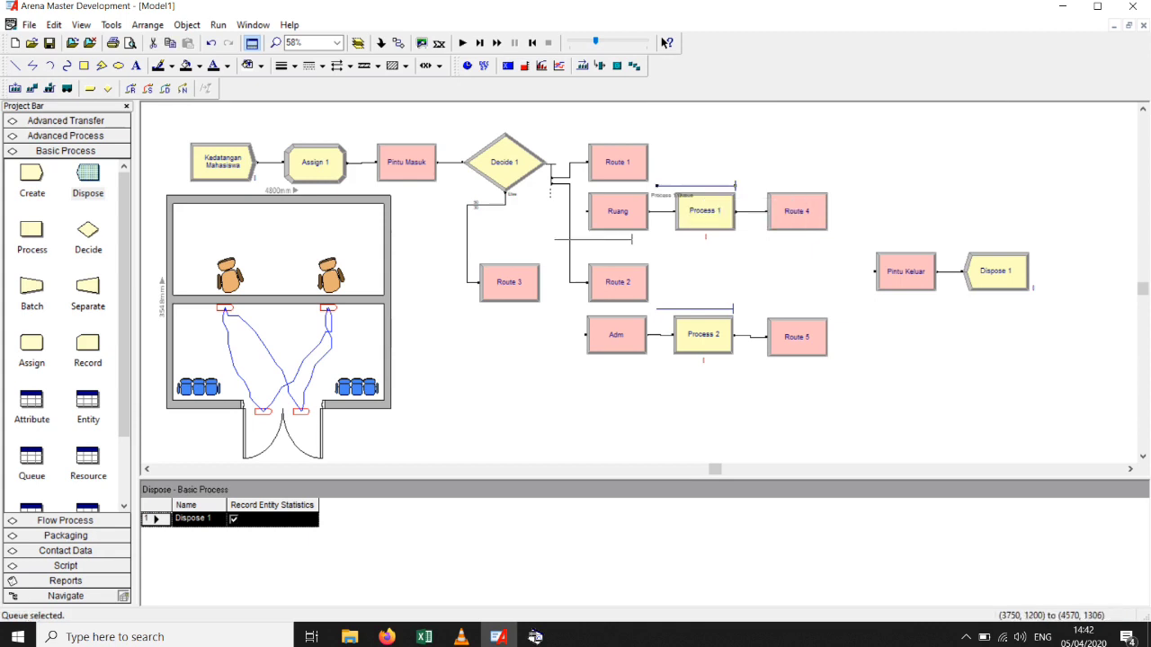
left_click_drag(403, 387, 340, 387)
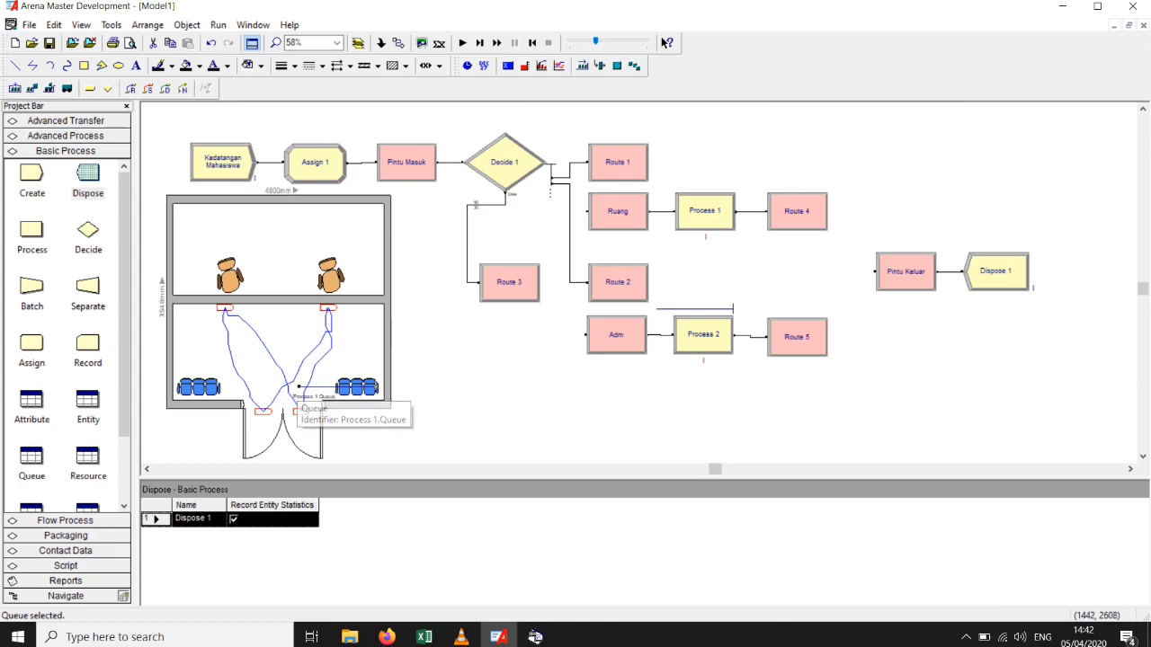
left_click_drag(313, 387, 194, 387)
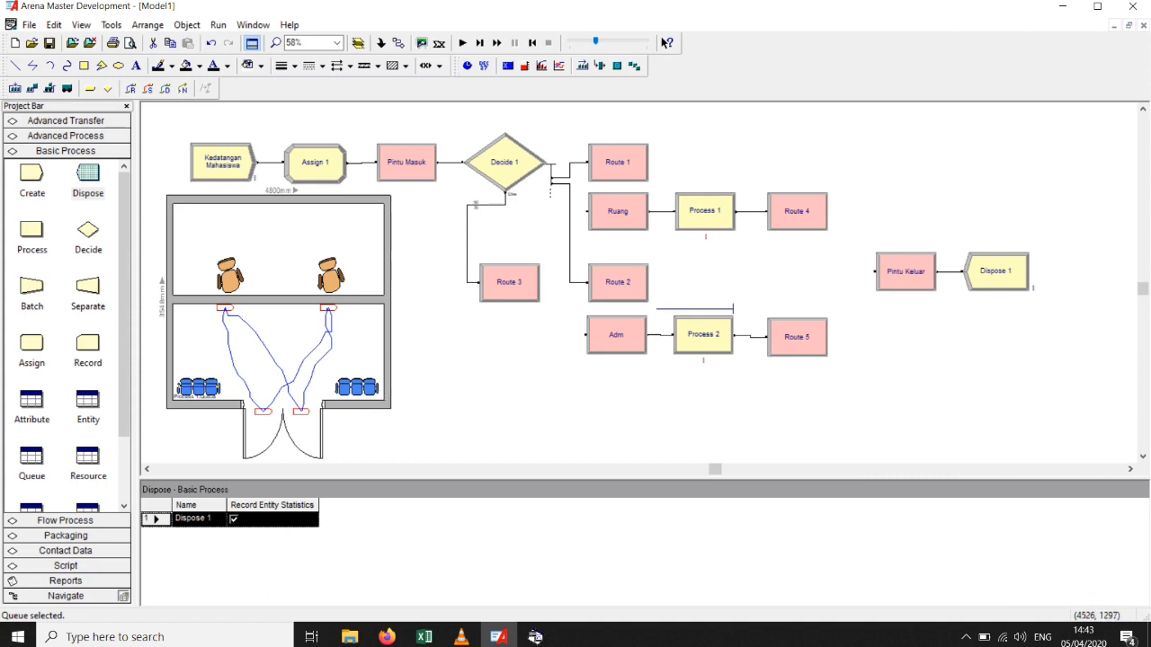
left_click_drag(667, 310, 336, 385)
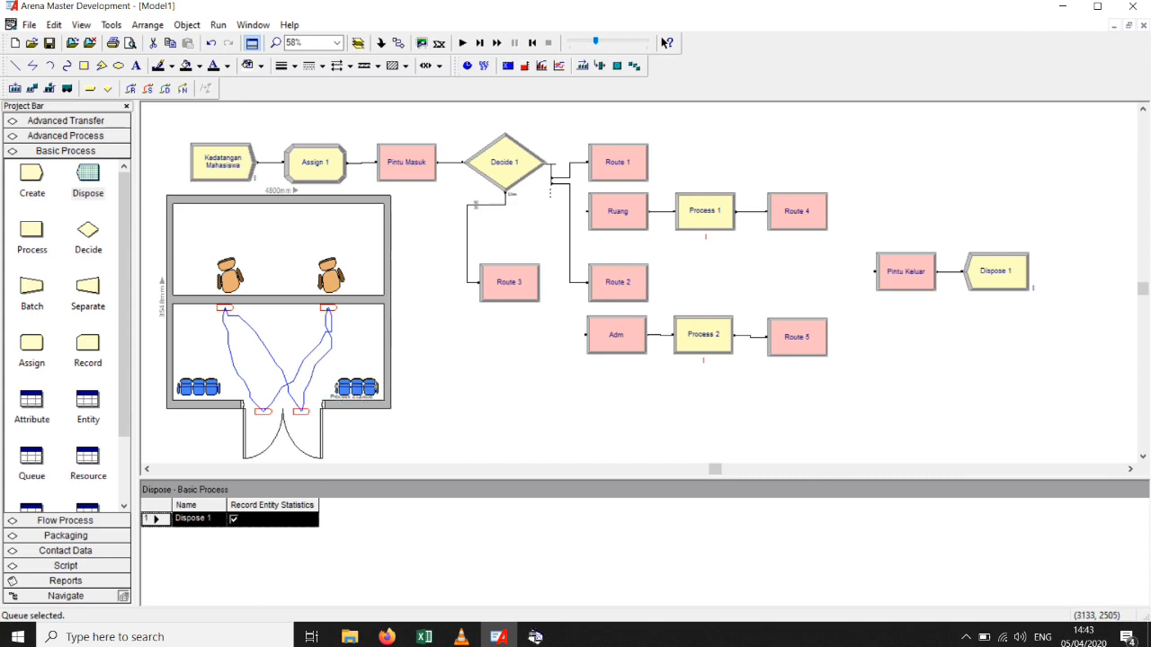
left_click(410, 385)
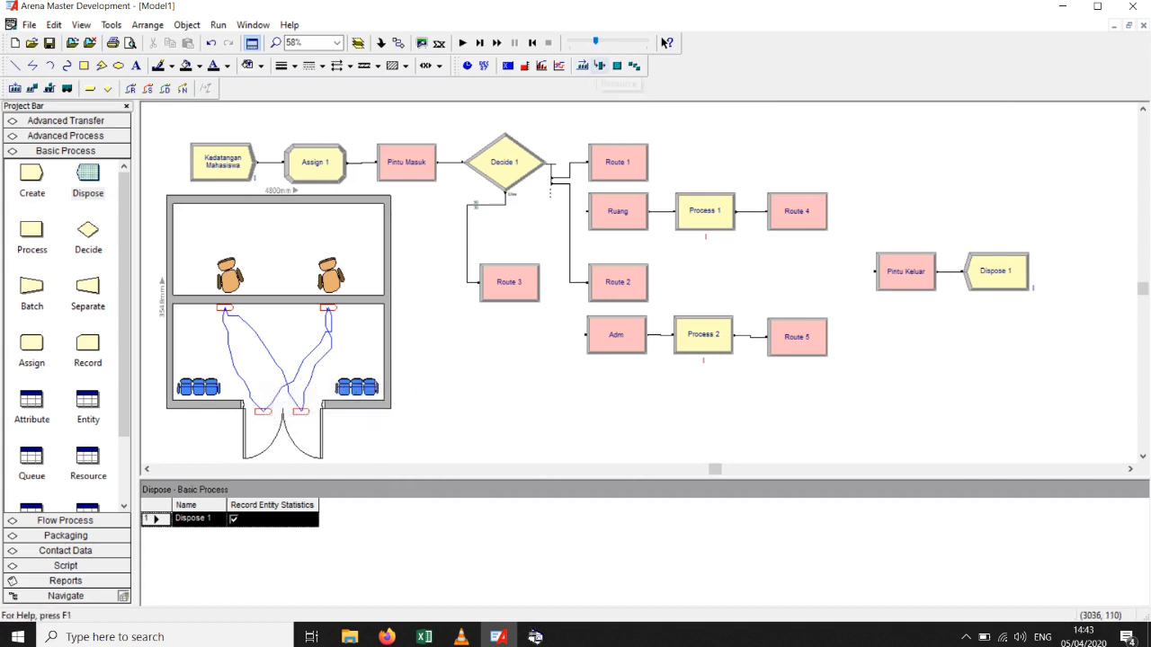
Start a resource picture for Karyawan Adm and assign the front-facing yellow person from the library to its Idle state.
left_click(600, 65)
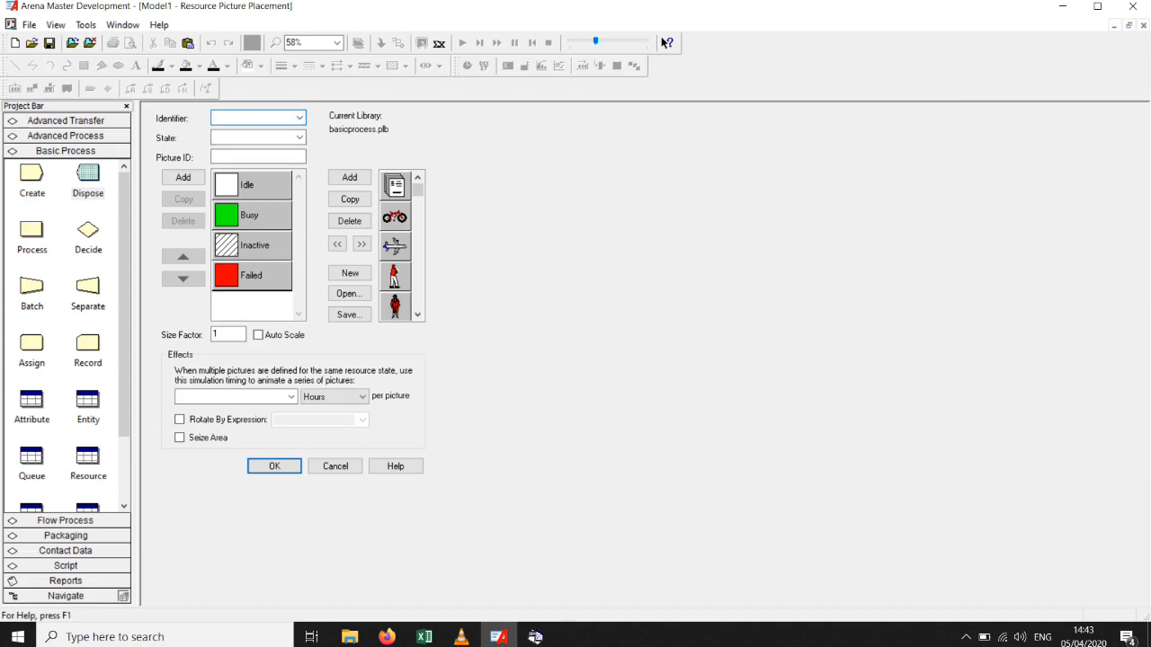
left_click(336, 466)
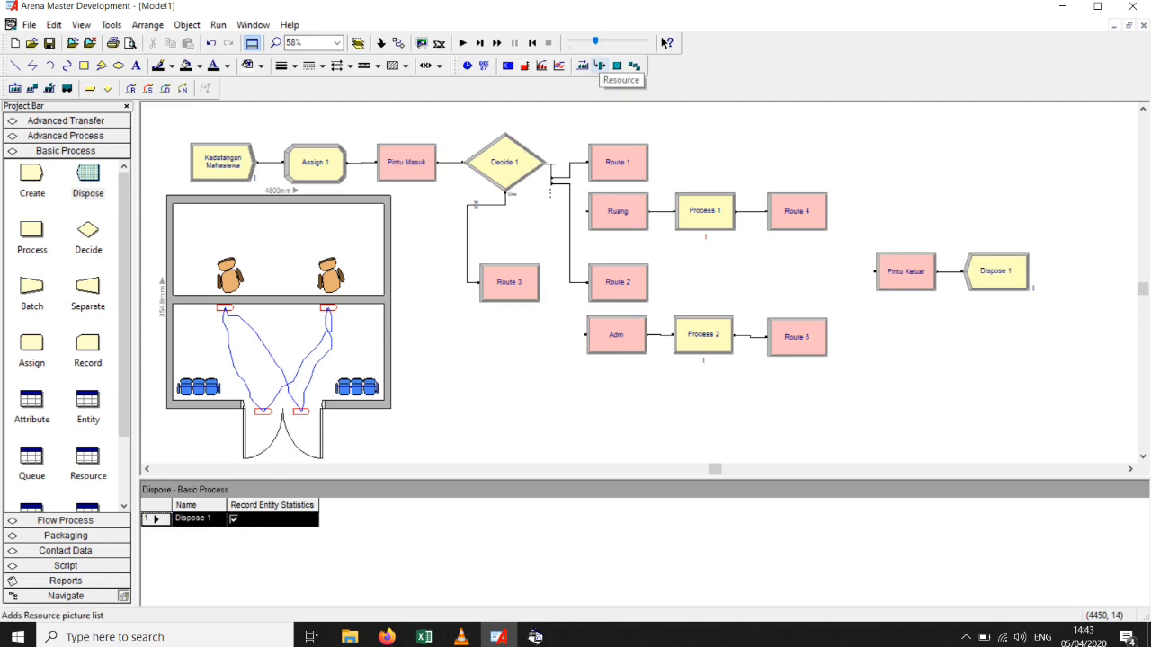
left_click(600, 65)
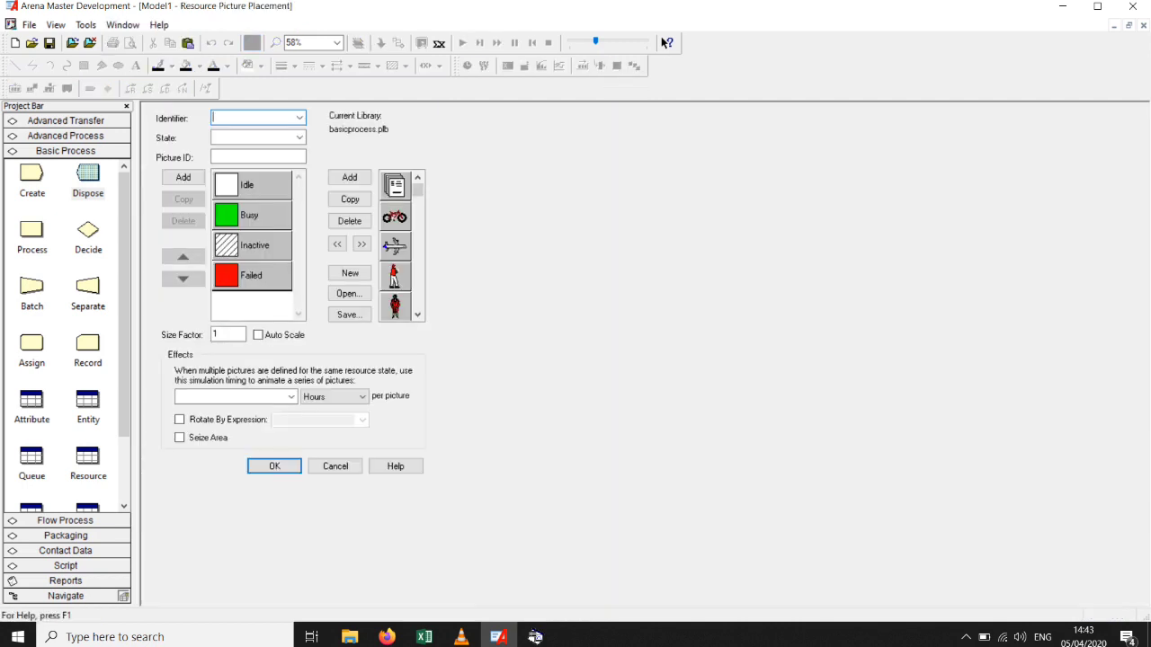
left_click(299, 118)
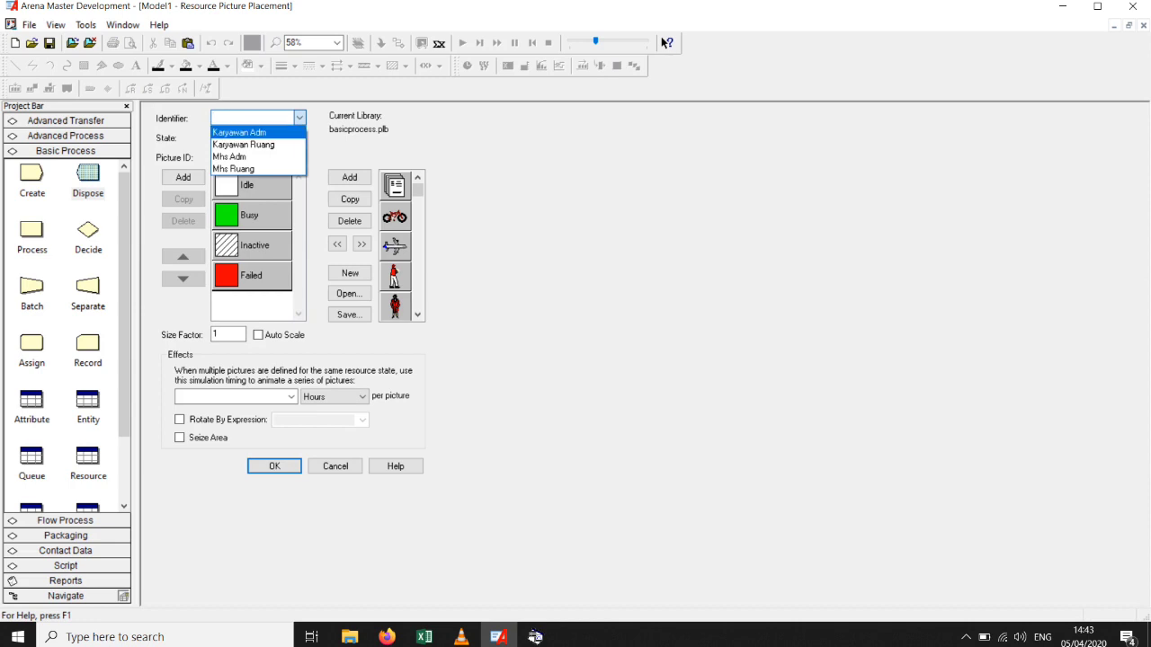
key("Return")
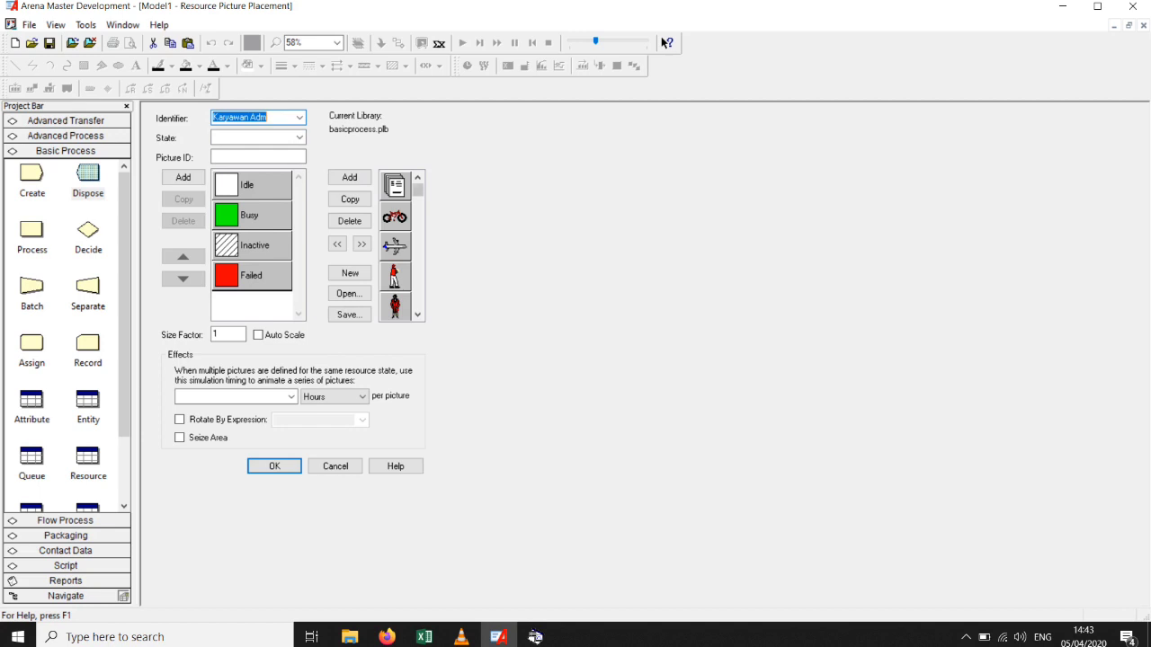
mouse_move(418, 190)
left_mouse_down()
mouse_move(418, 241)
mouse_move(418, 213)
left_mouse_up()
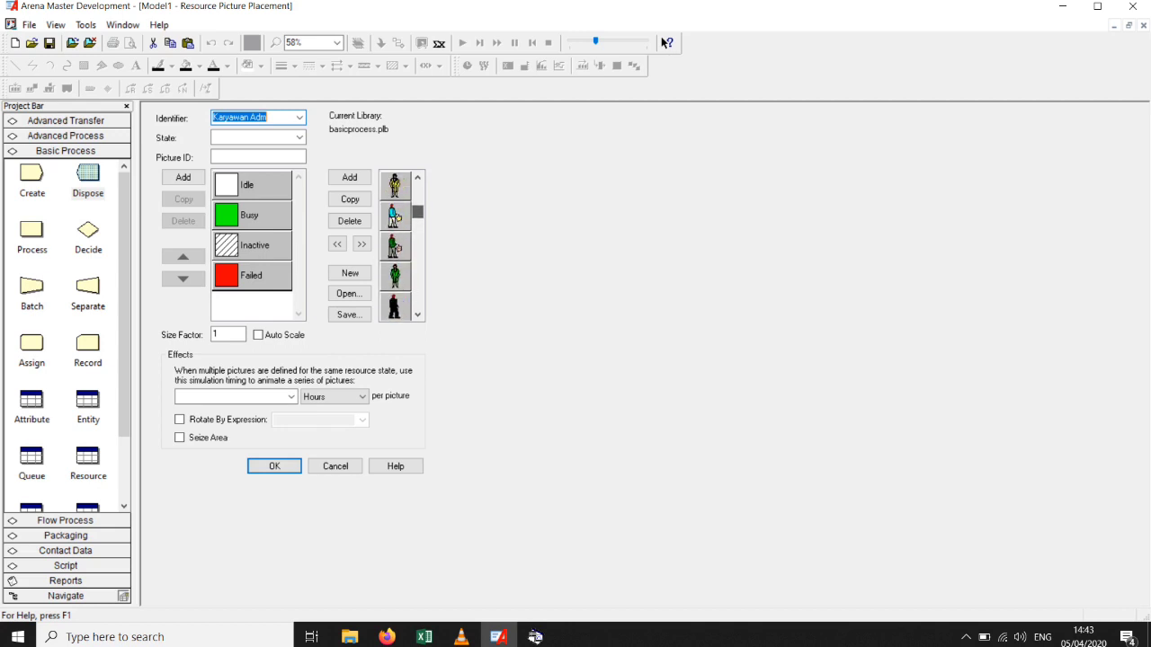
left_click(394, 184)
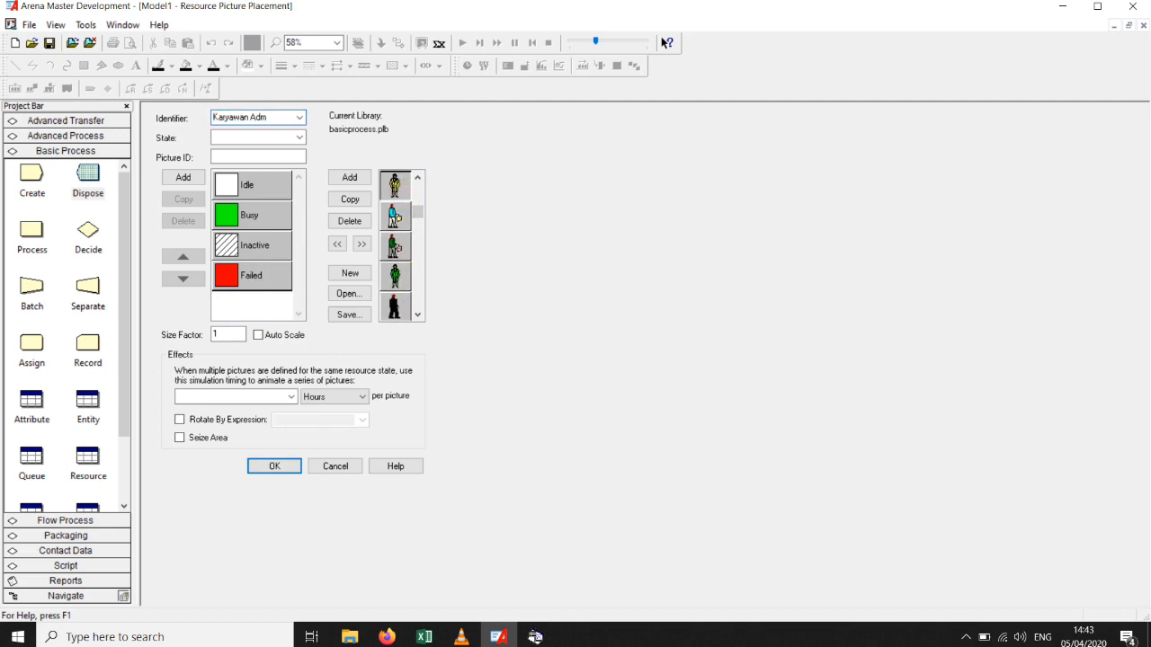
left_click(252, 185)
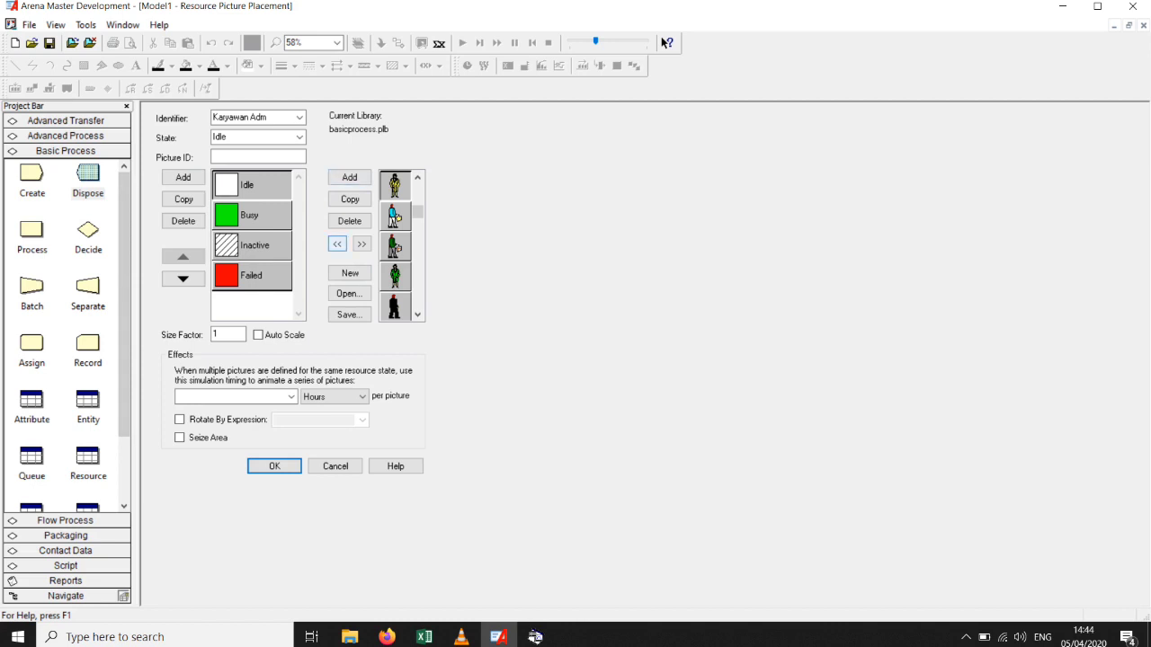
left_click(337, 244)
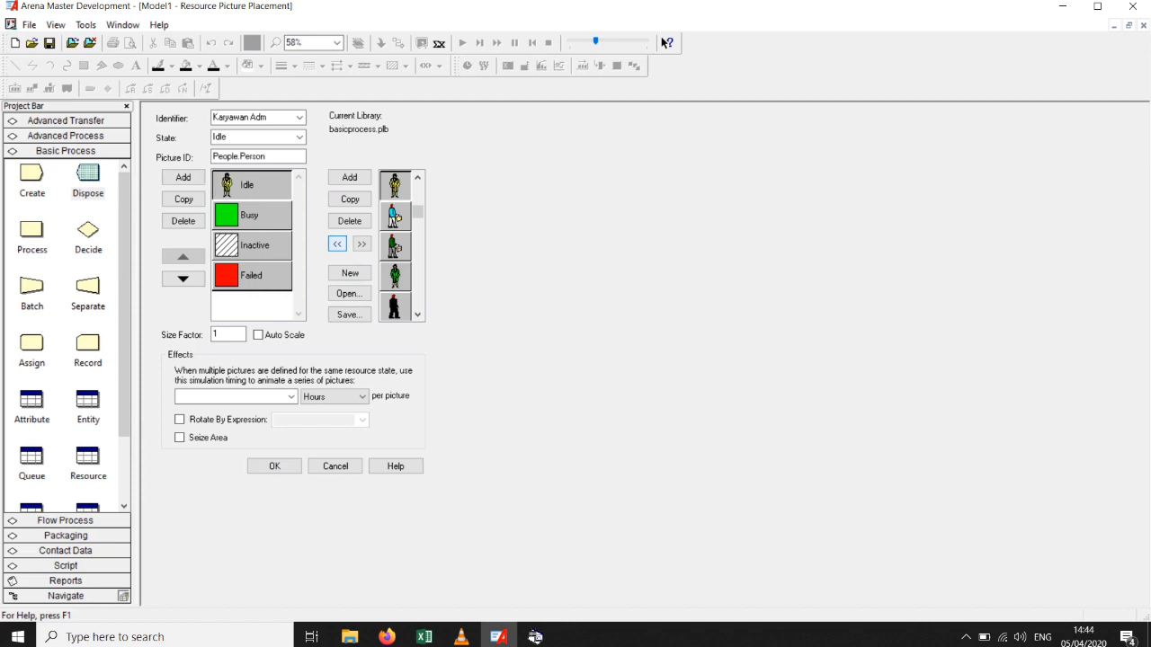
Assign the side-facing yellow person to the Busy state of Karyawan Adm and accept the resource picture.
left_click(251, 215)
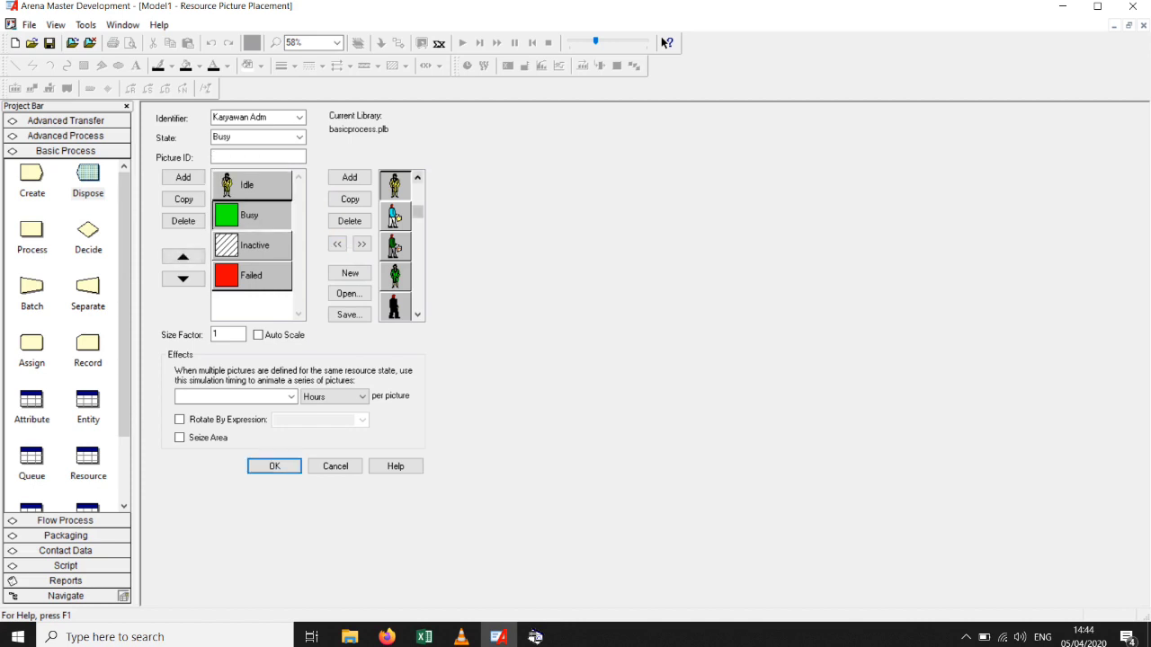
left_click(418, 177)
left_click(394, 184)
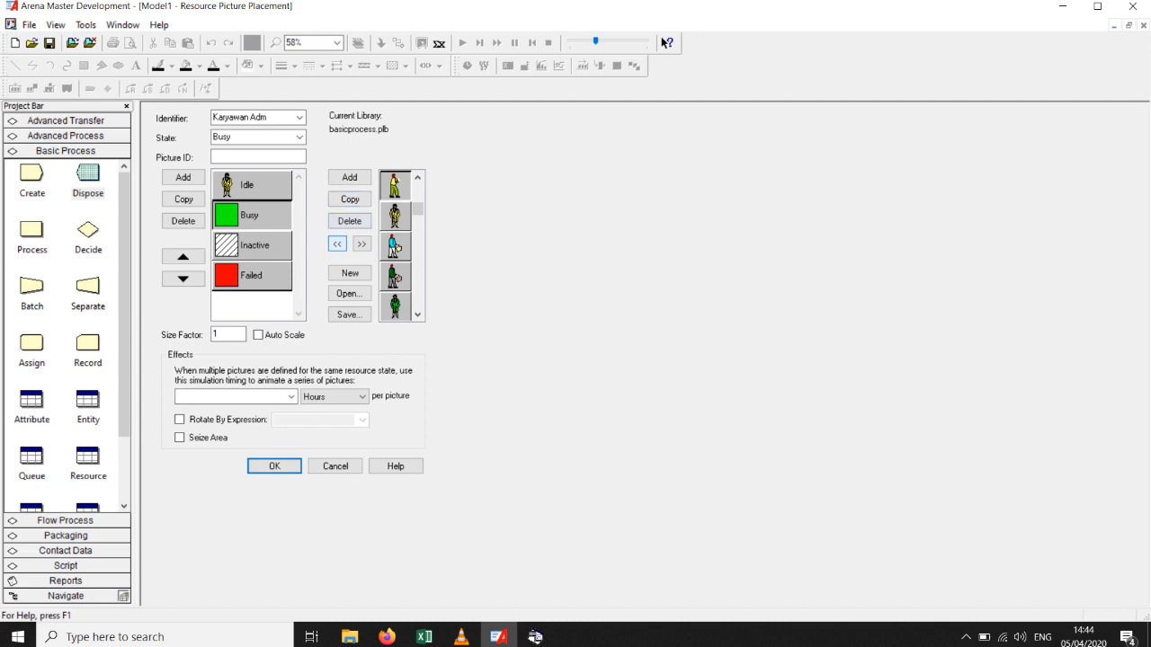
left_click(338, 243)
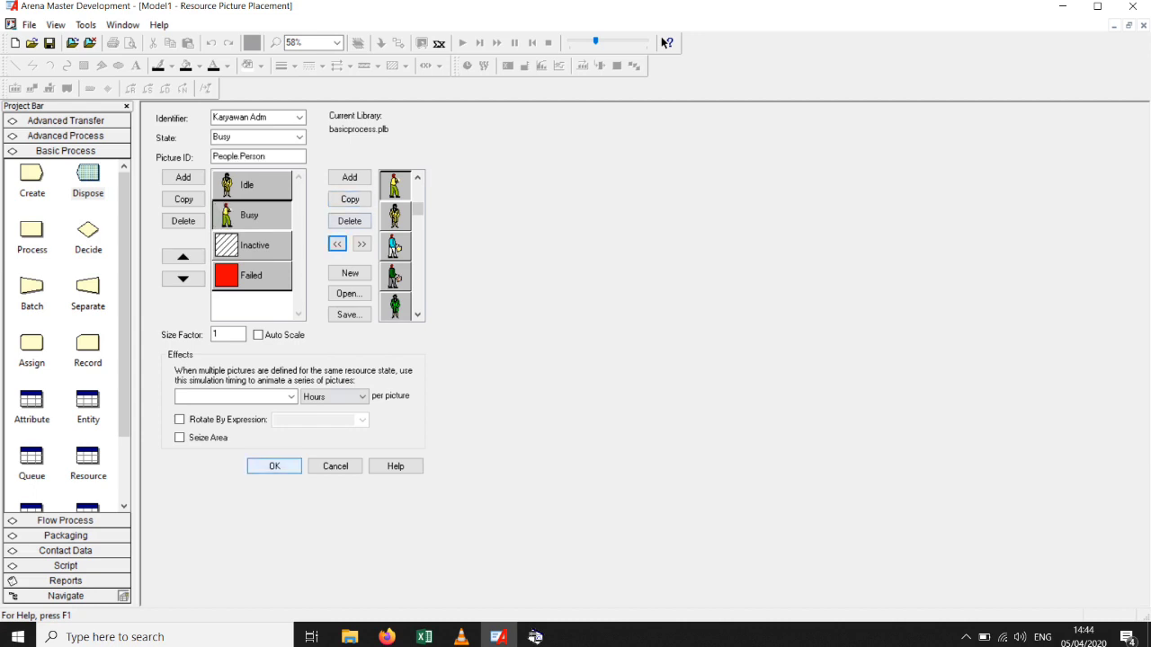
left_click(274, 466)
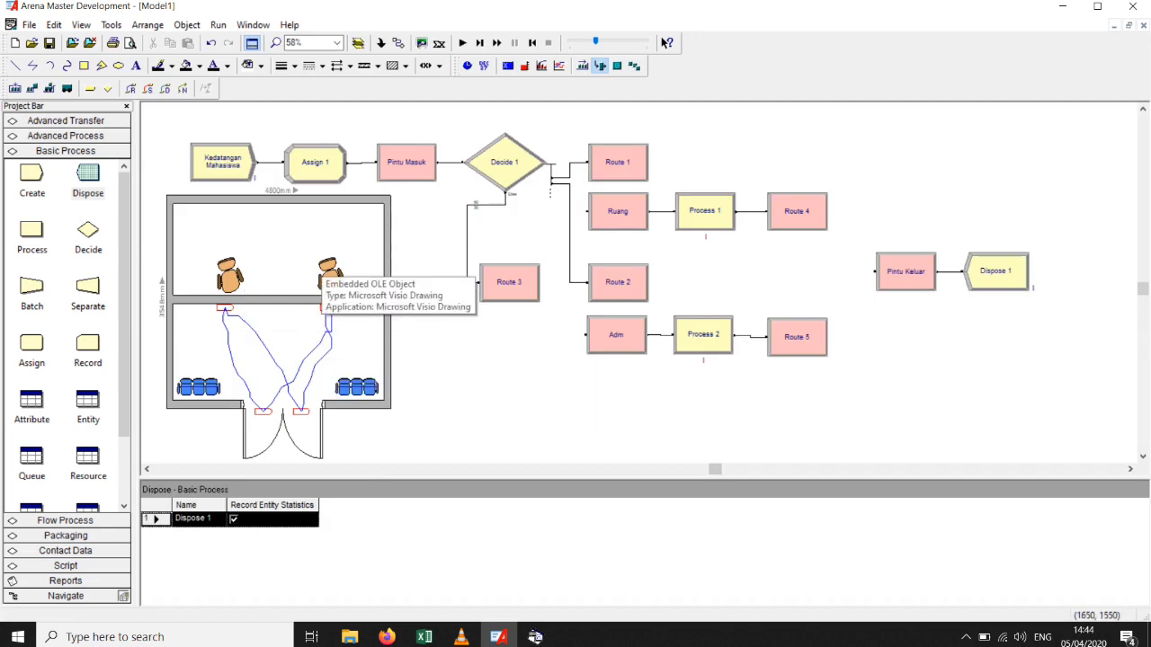
Place the Karyawan Adm resource picture on the floor plan's right brown chair and nudge it to the chair's centre.
left_click(326, 281)
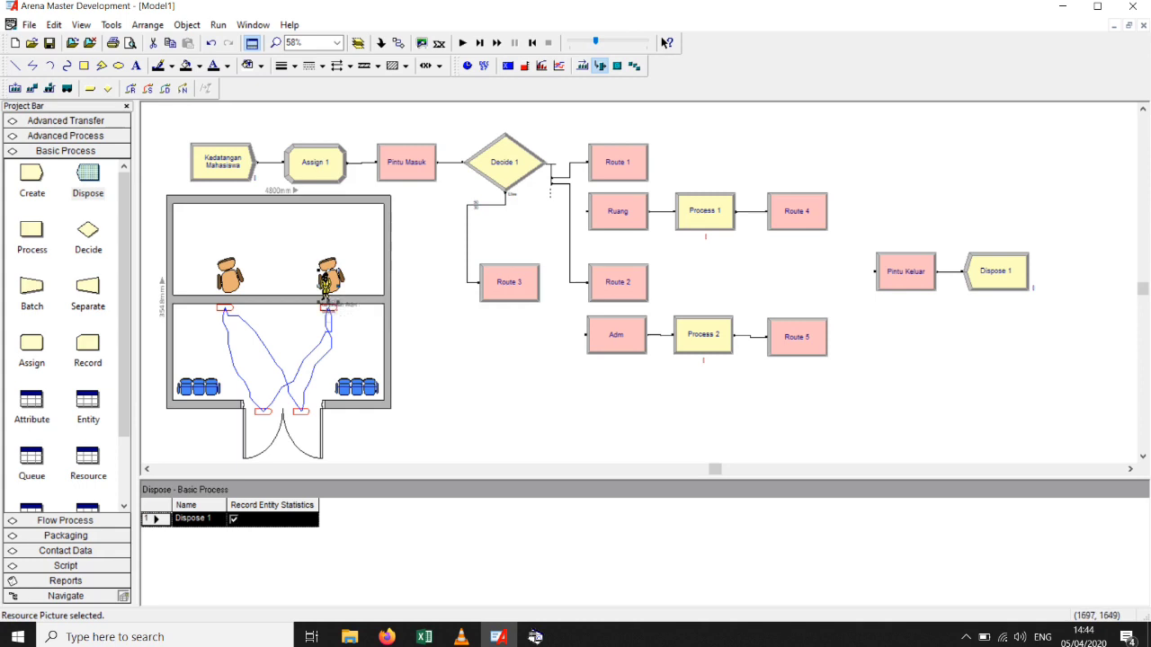
left_click_drag(324, 278, 324, 274)
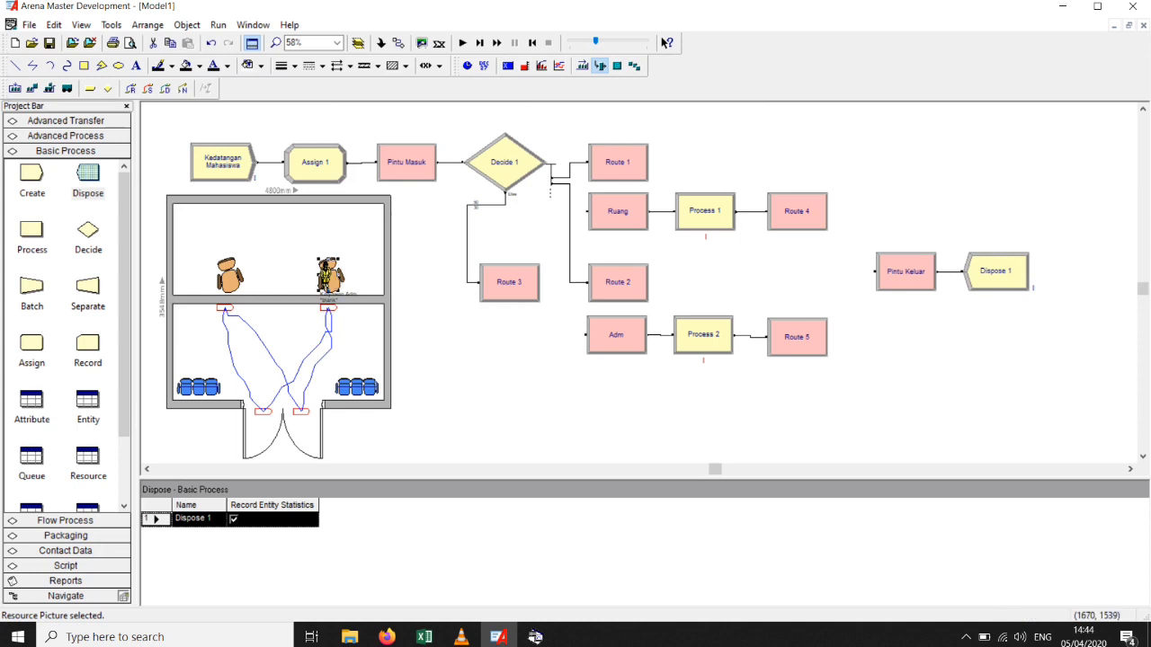
scroll(325, 274, "right", 2)
scroll(325, 274, "left", 2)
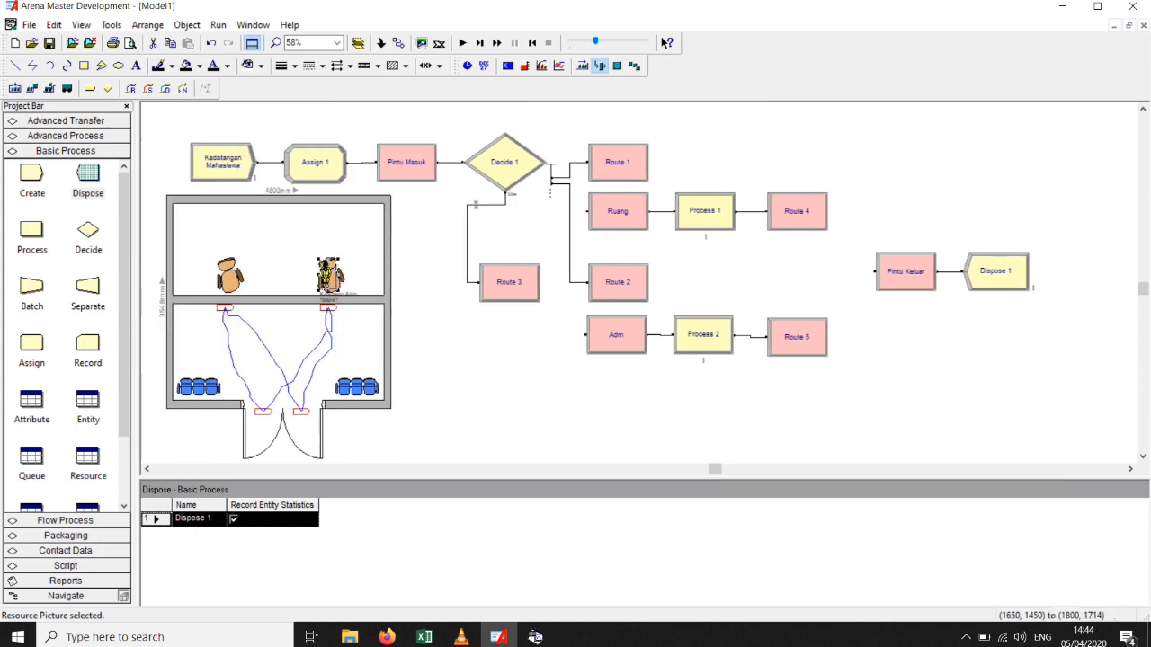
key("Right")
key("Right")
key("Left")
left_click(319, 274)
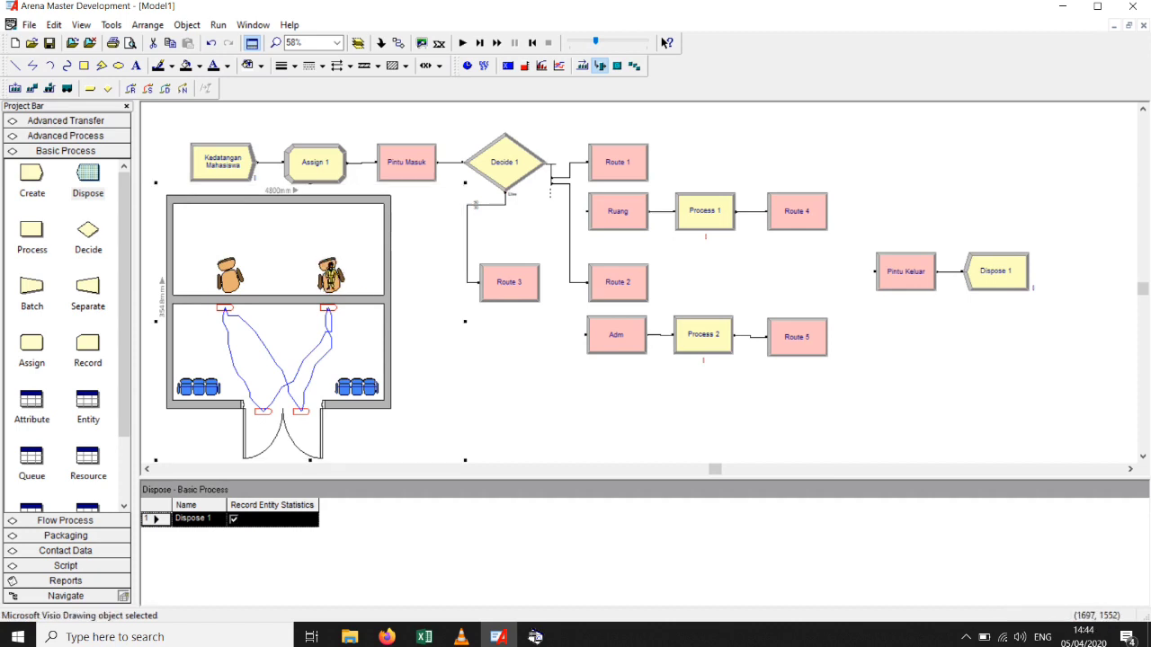
left_click(504, 373)
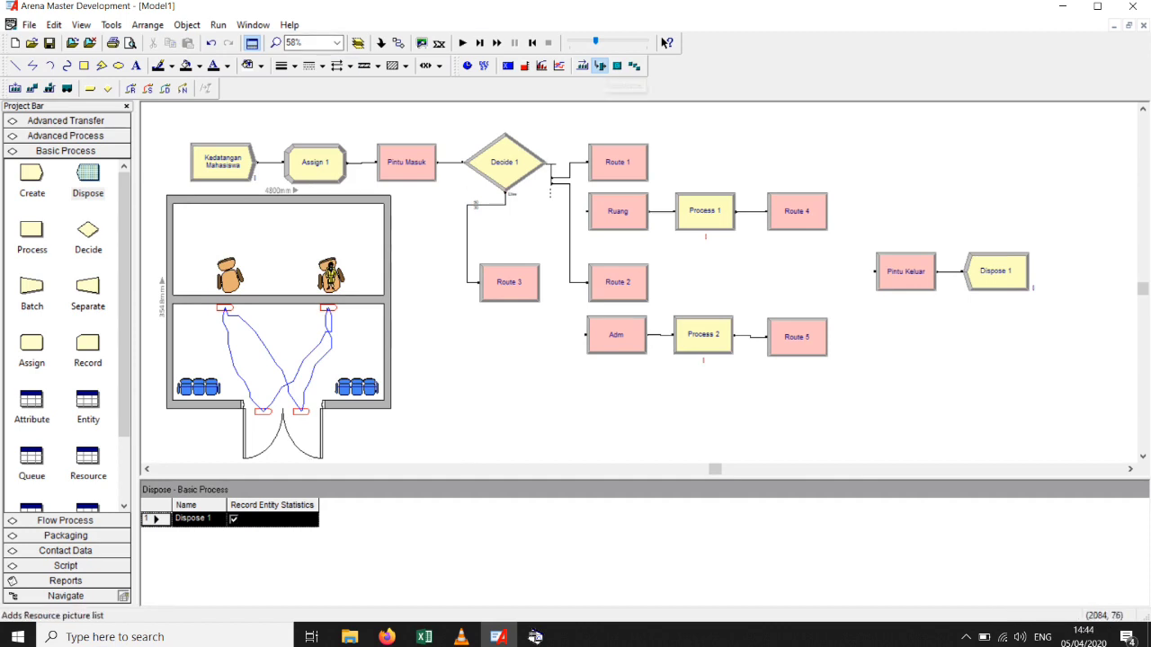
Start a resource picture for Karyawan Ruang and assign the front-facing green person from the library to its Idle state.
left_click(599, 65)
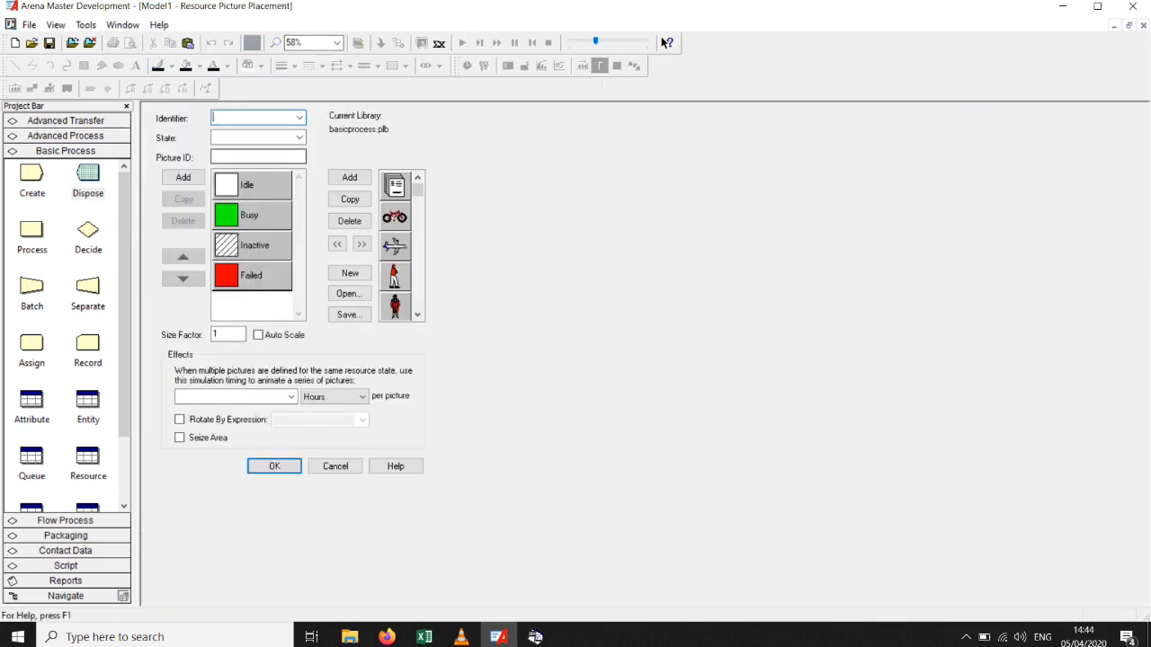
left_click(300, 118)
left_click(243, 144)
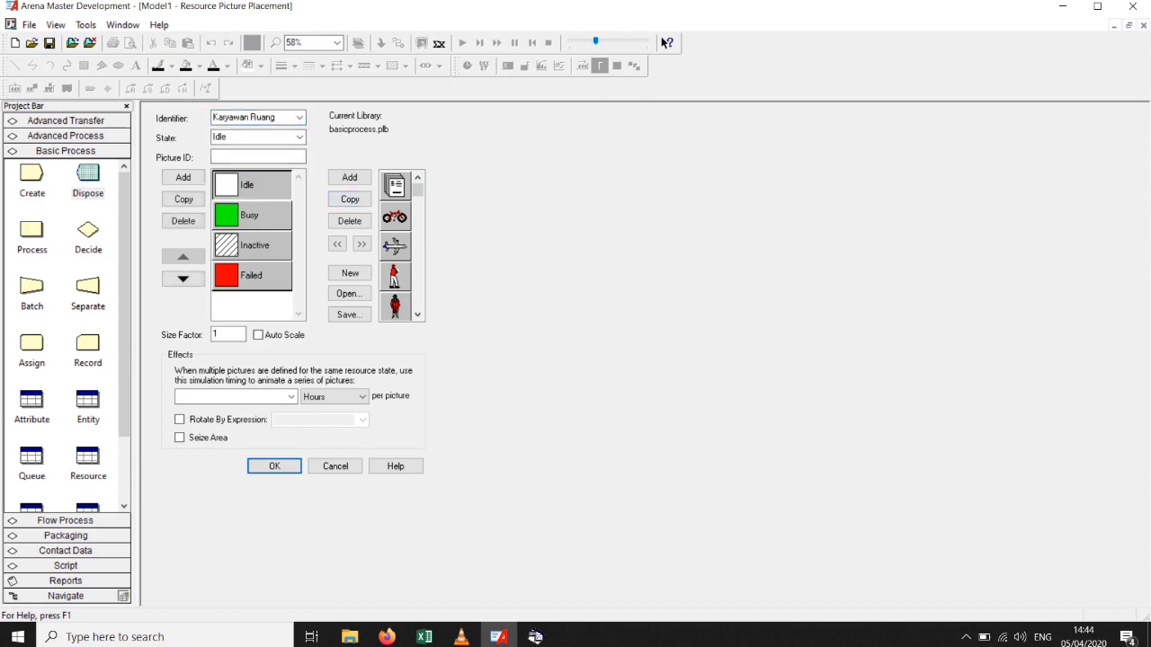
left_click_drag(418, 189, 418, 209)
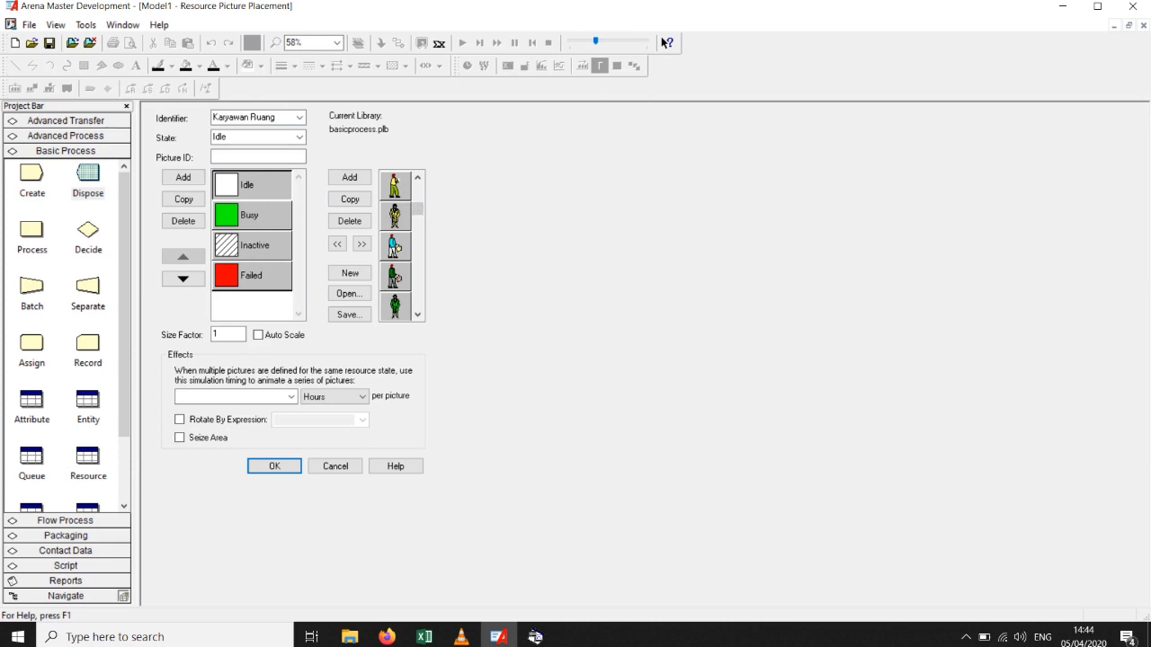
left_click(394, 306)
left_click(337, 244)
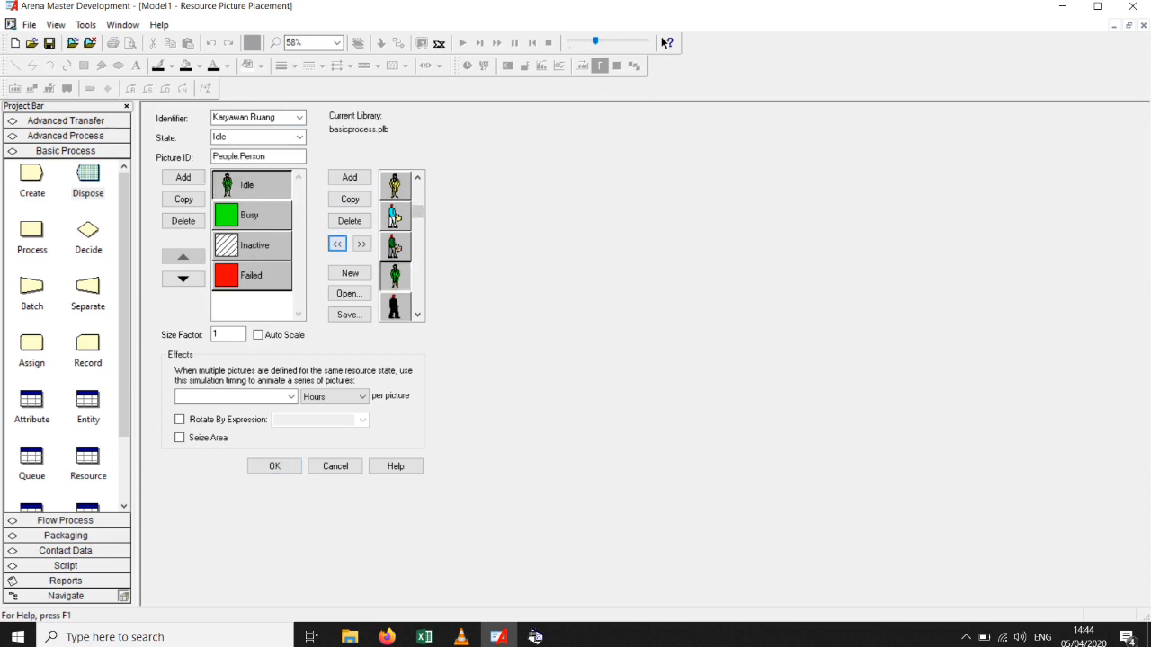
Assign the side-facing green person to the Busy state of Karyawan Ruang and place the picture on the floor plan's left brown chair.
left_click(252, 216)
left_click(395, 246)
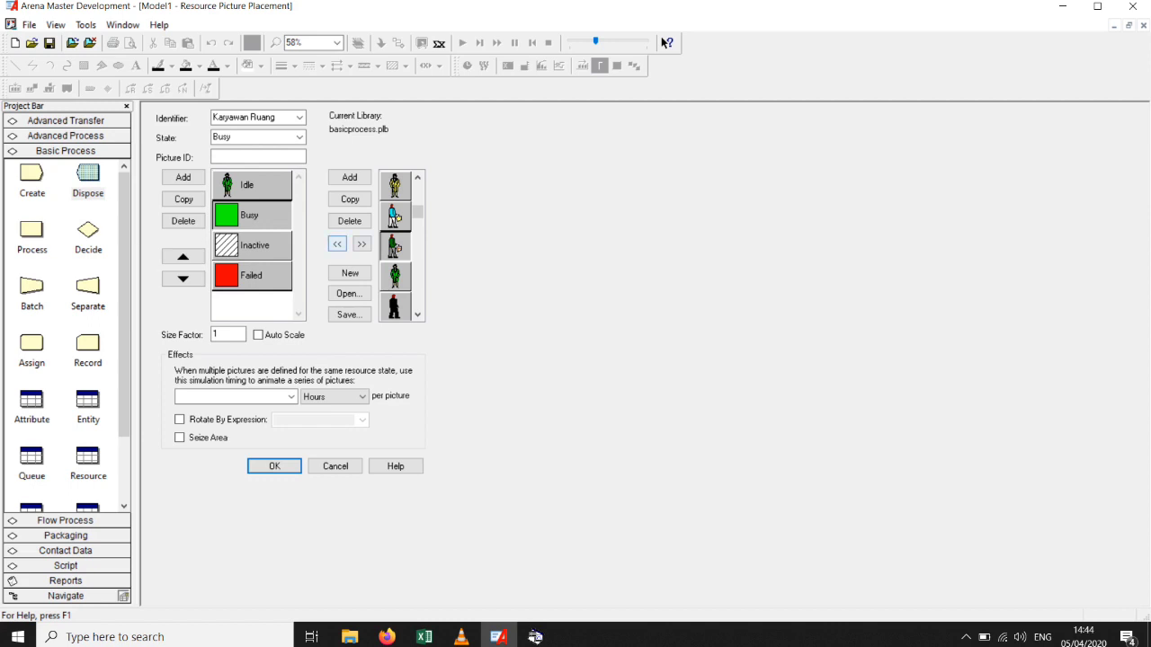
left_click(337, 244)
key("Return")
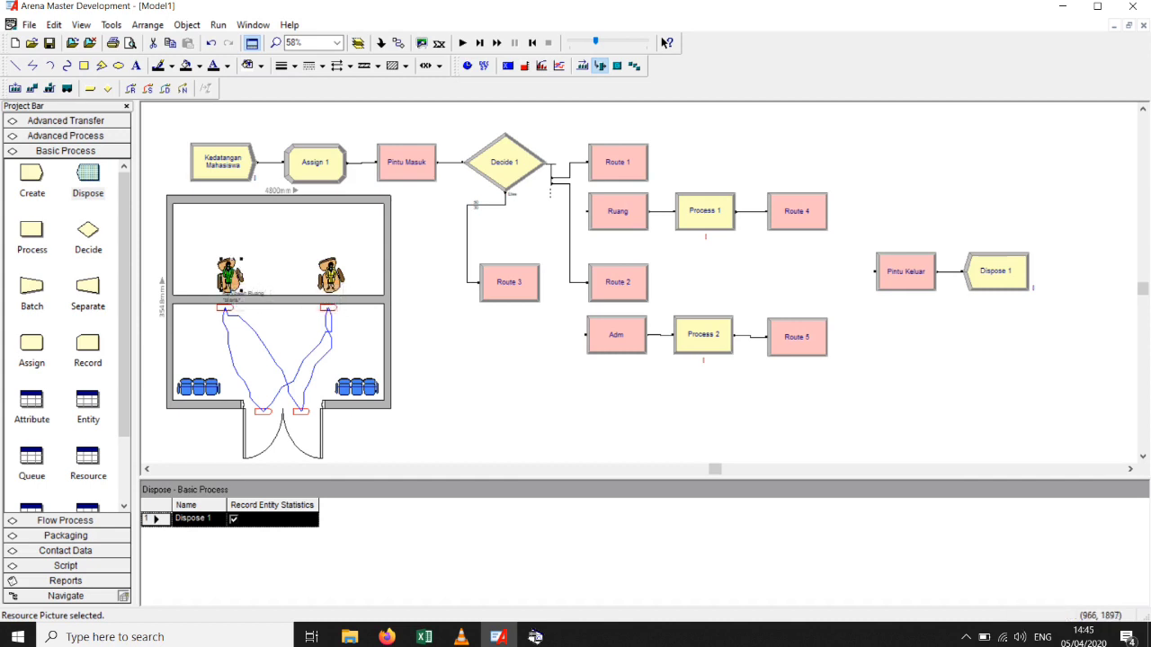
left_click(552, 355)
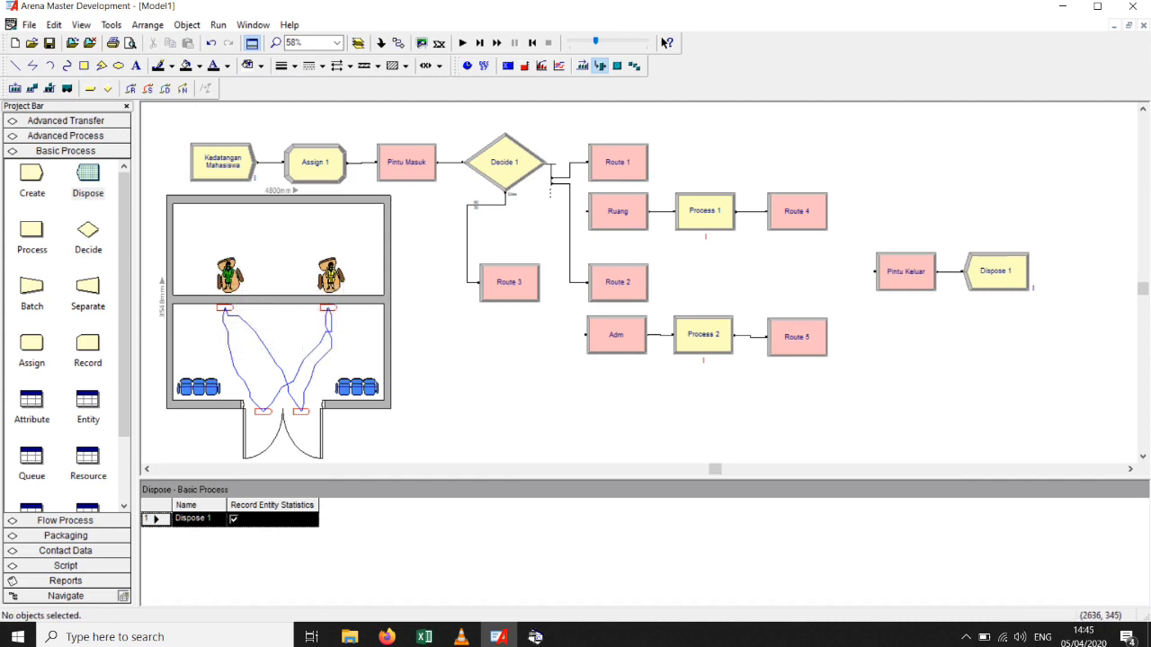
Start a resource picture for Mhs Adm and assign a newly added blank library picture to its Idle state.
left_click(600, 66)
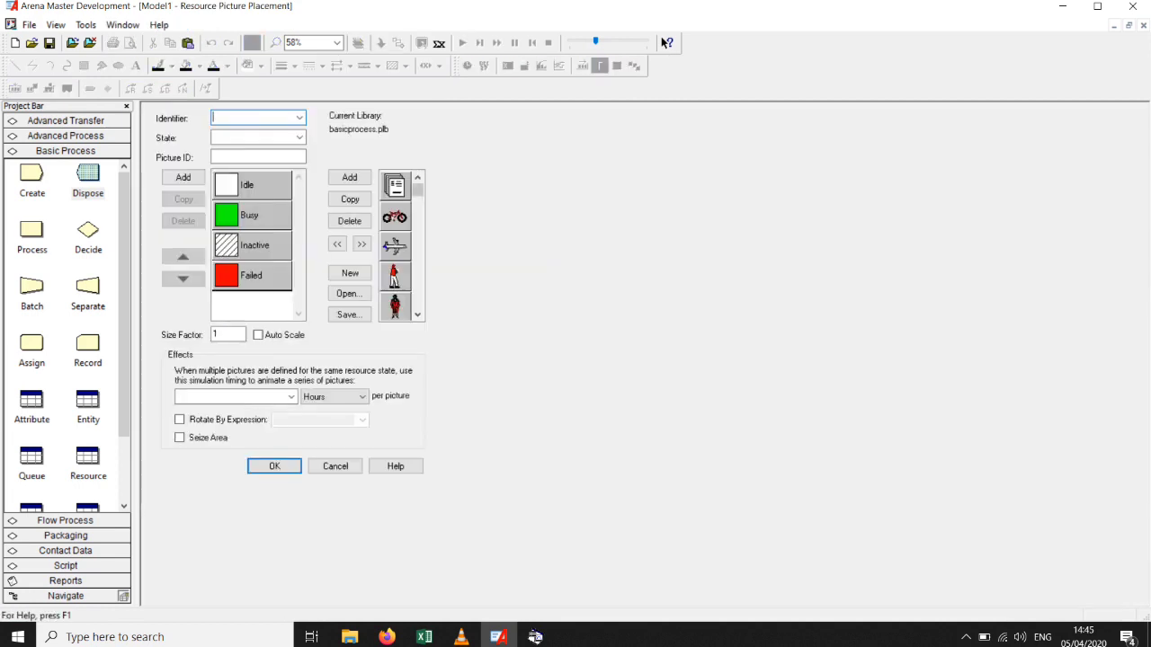
left_click(300, 118)
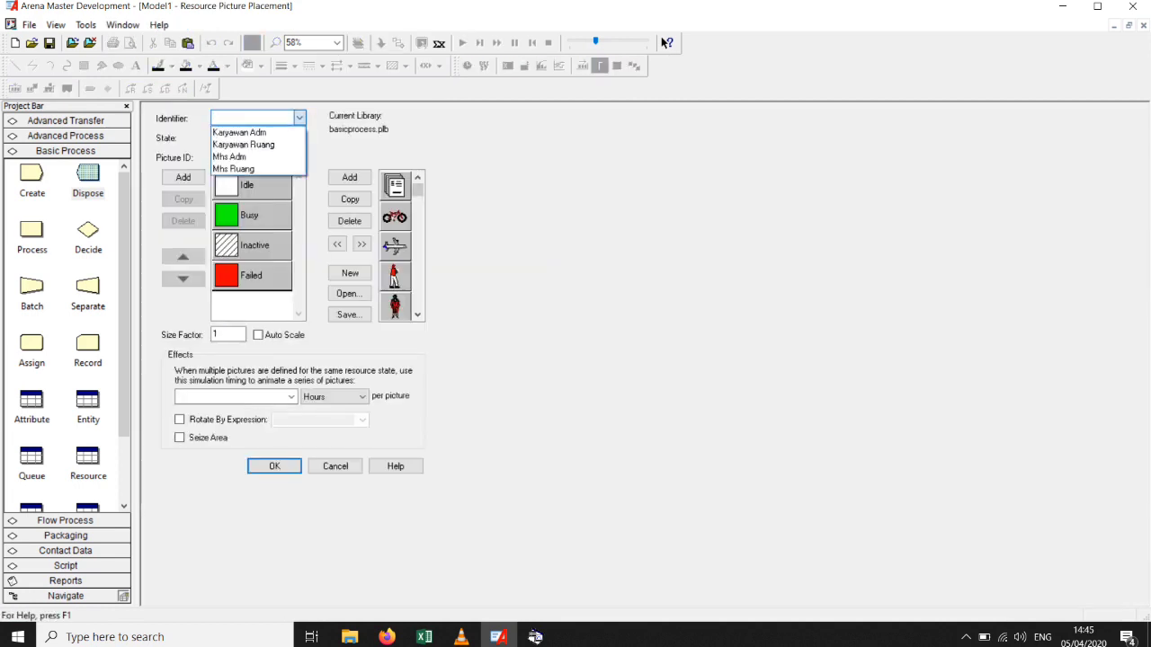
key("Return")
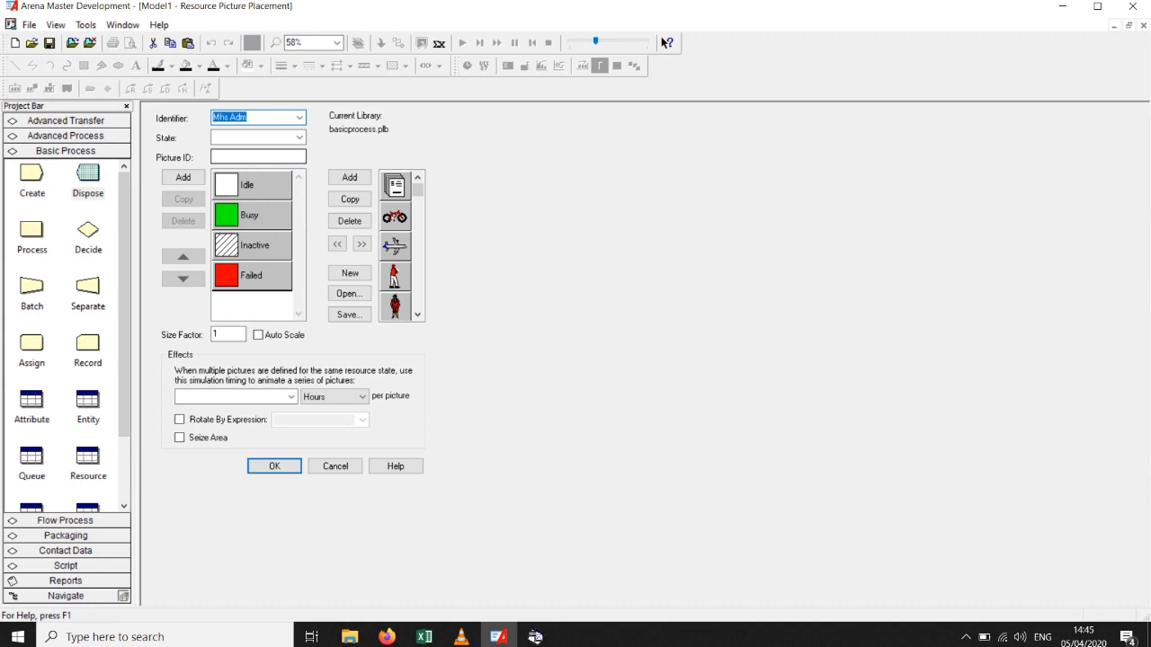
left_click(252, 185)
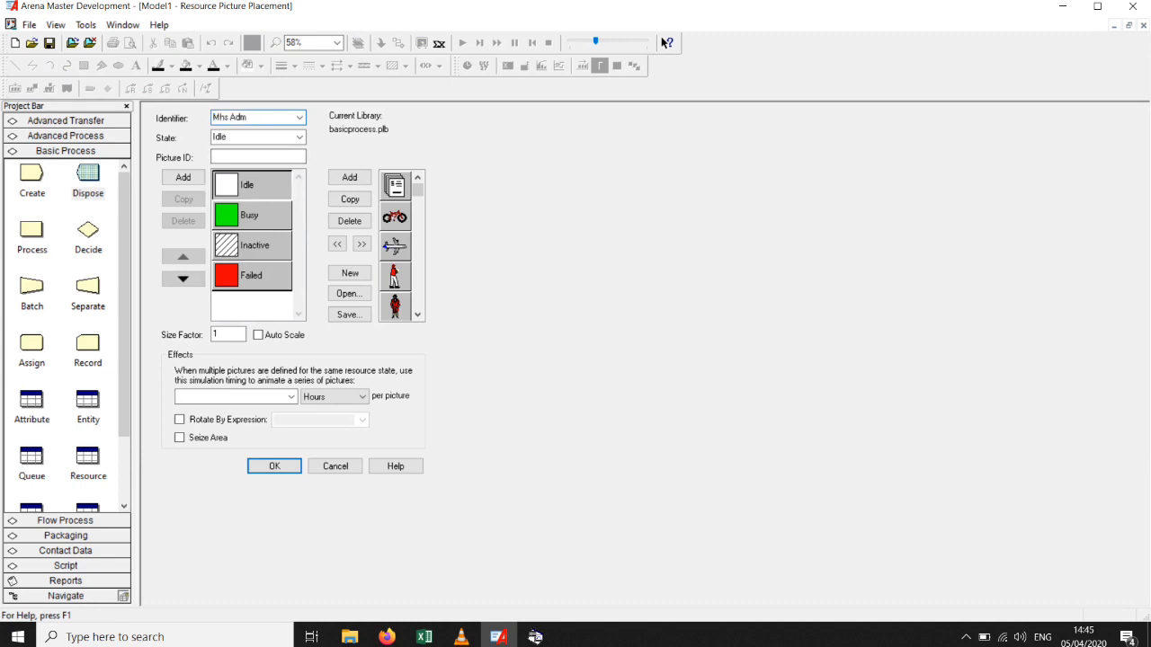
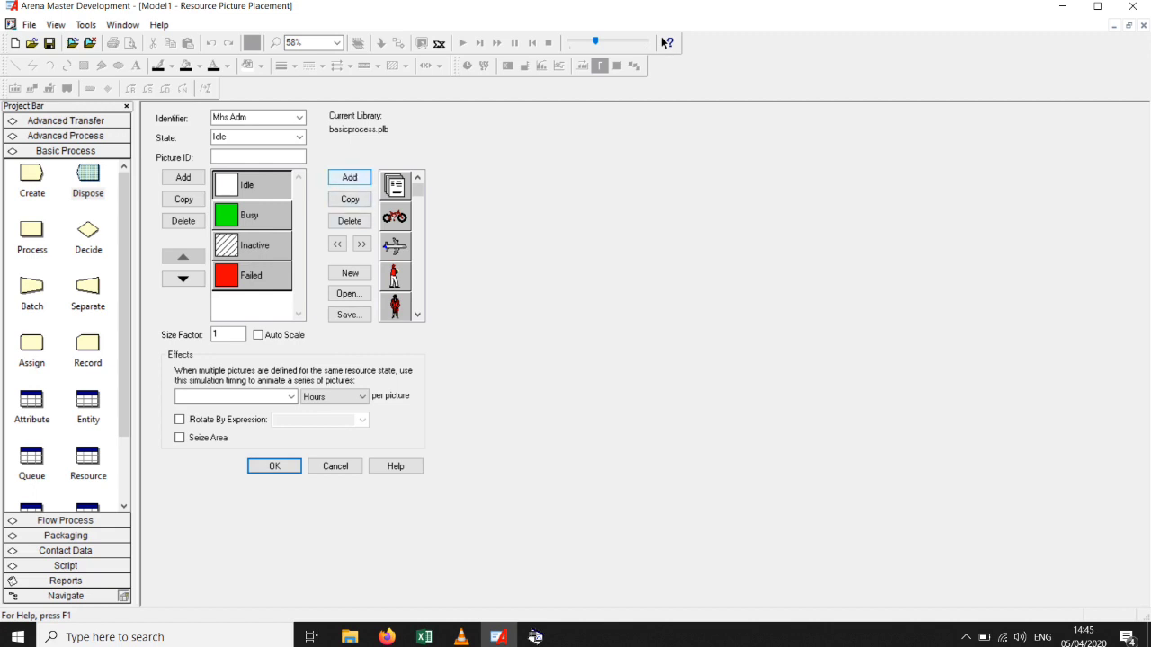
left_click(350, 177)
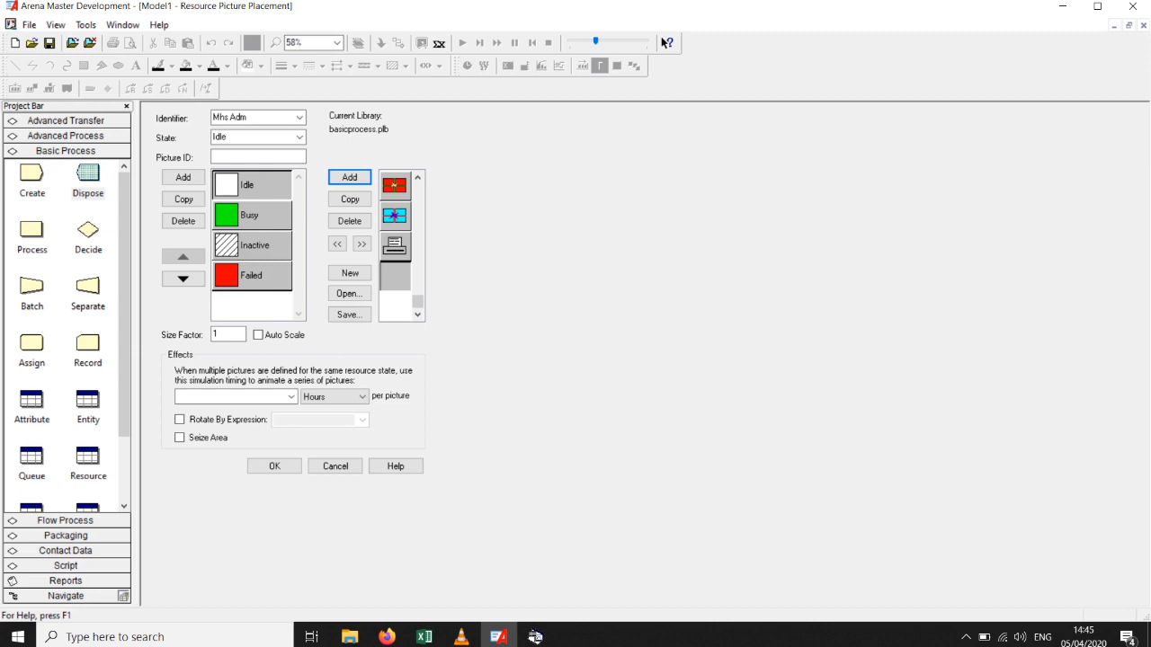
double_click(395, 276)
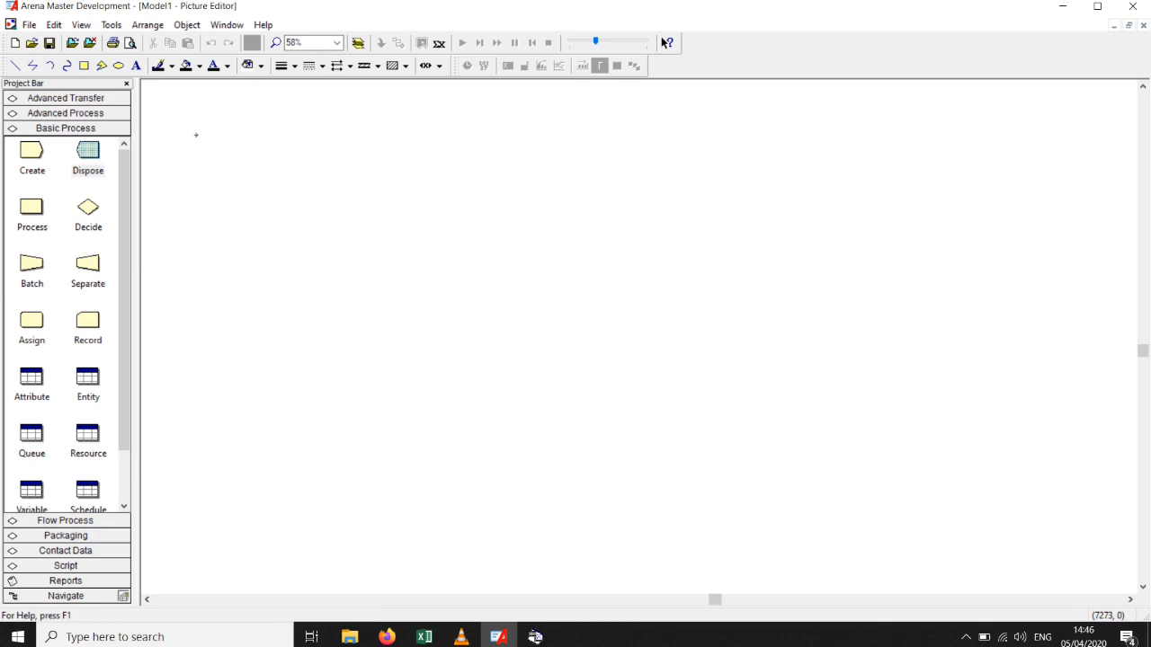
left_click(1144, 26)
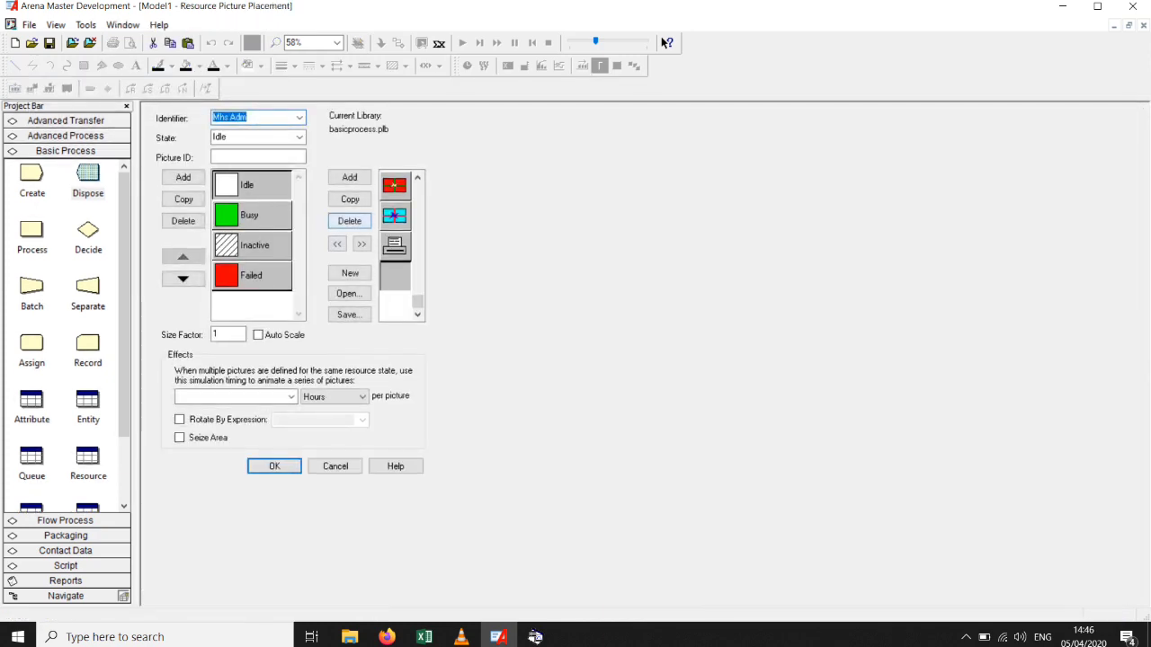
left_click(337, 244)
Assign the red People.Woman library picture to the Busy state of Mhs Adm and accept it without saving the picture library.
left_click(251, 215)
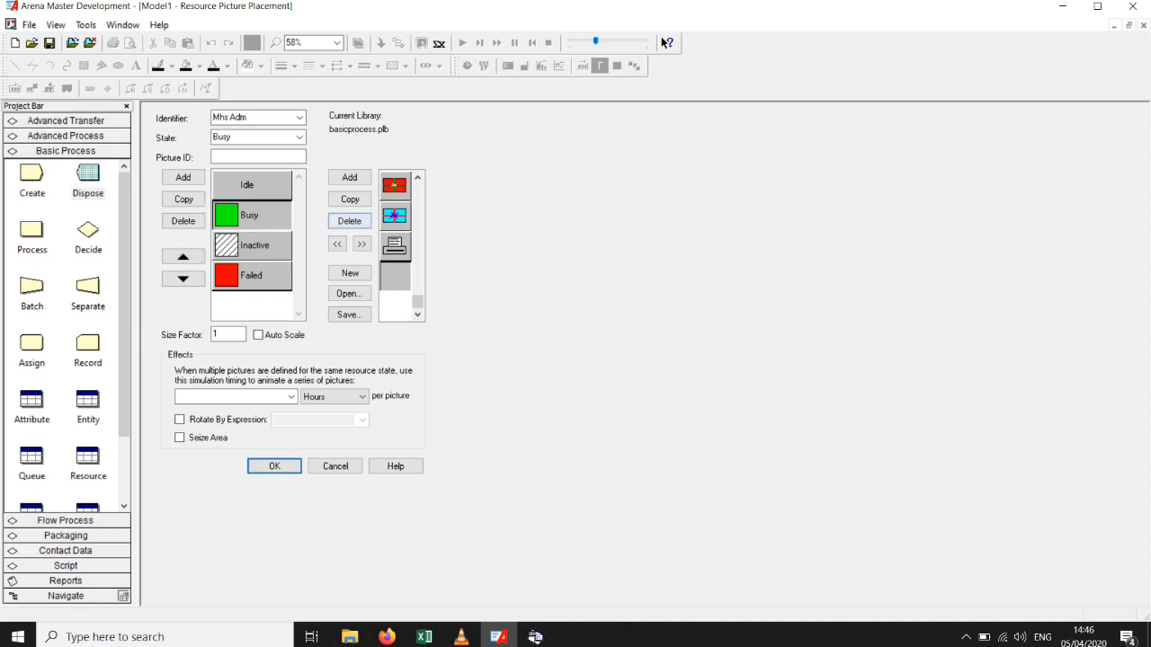
left_click_drag(418, 303, 417, 196)
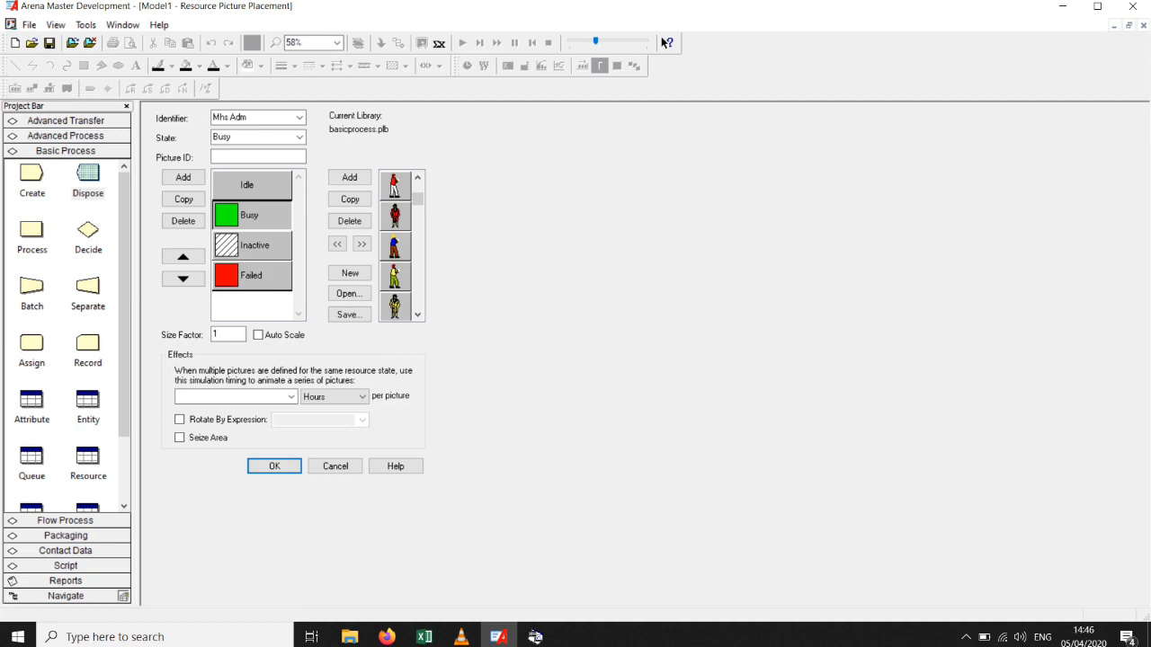
left_click(394, 216)
left_click(337, 244)
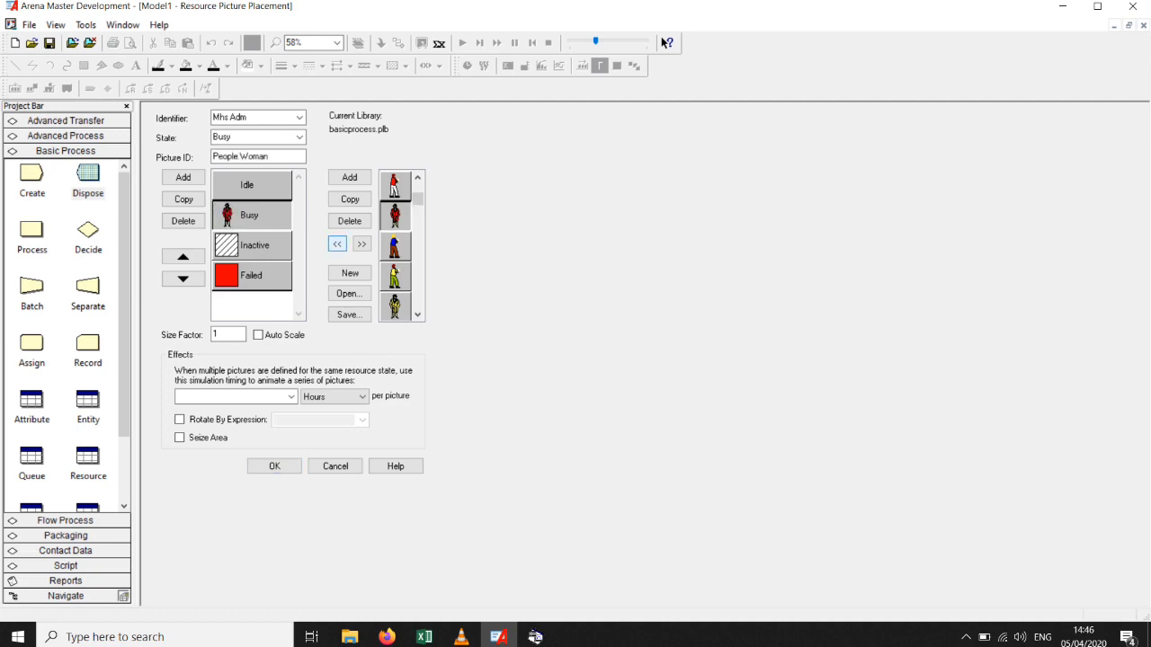
key("Tab")
key("Tab")
key("Return")
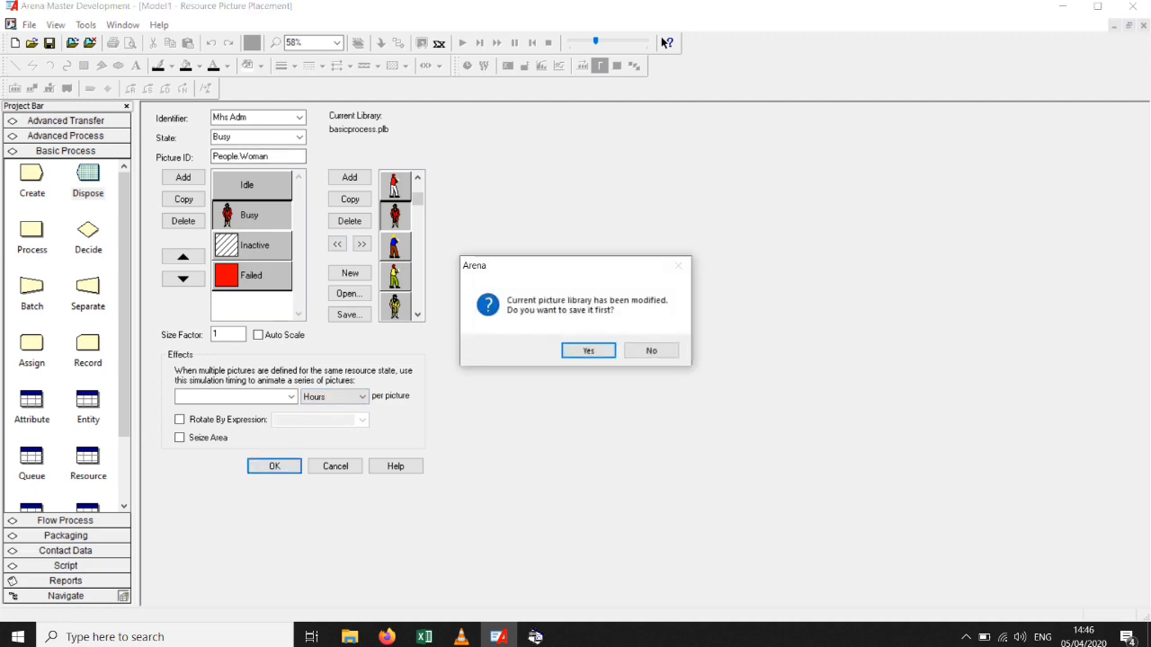
left_click(647, 351)
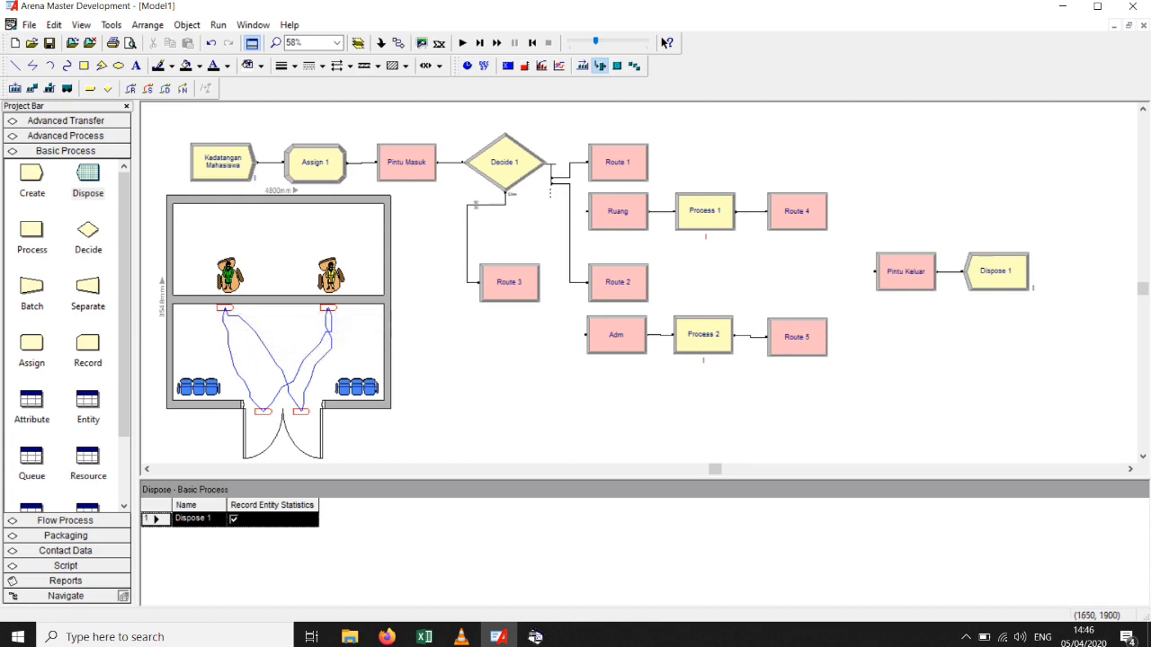
Place the Mhs Adm resource picture just below the right-hand station marker on the floor plan and deselect it.
left_click(327, 317)
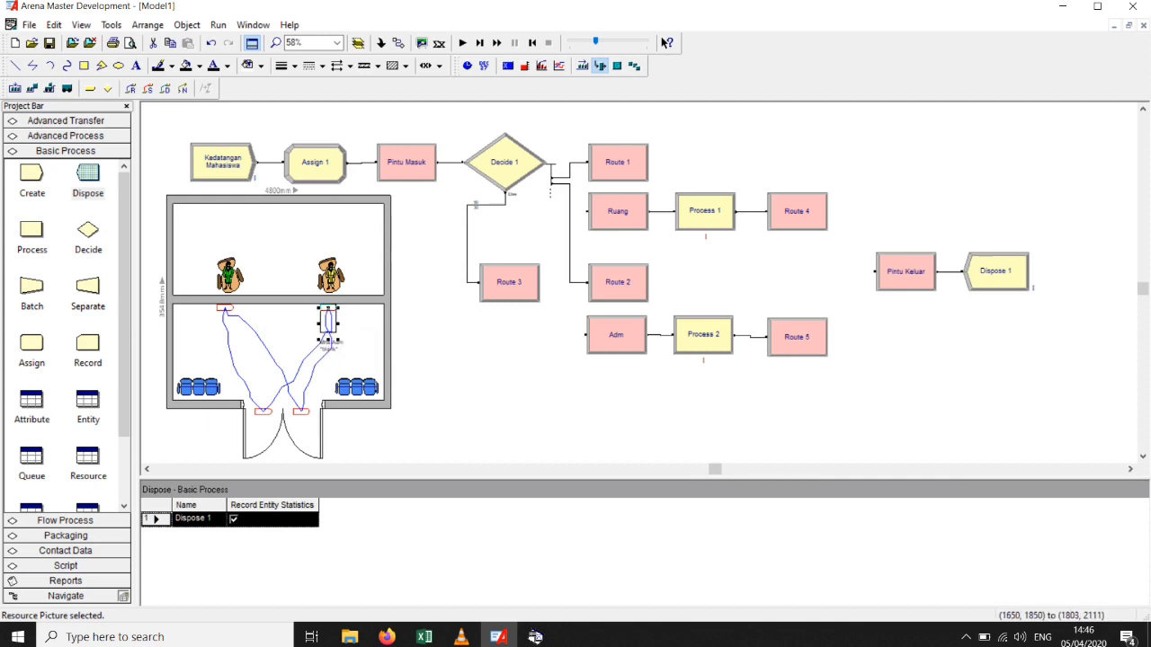
left_click(419, 338)
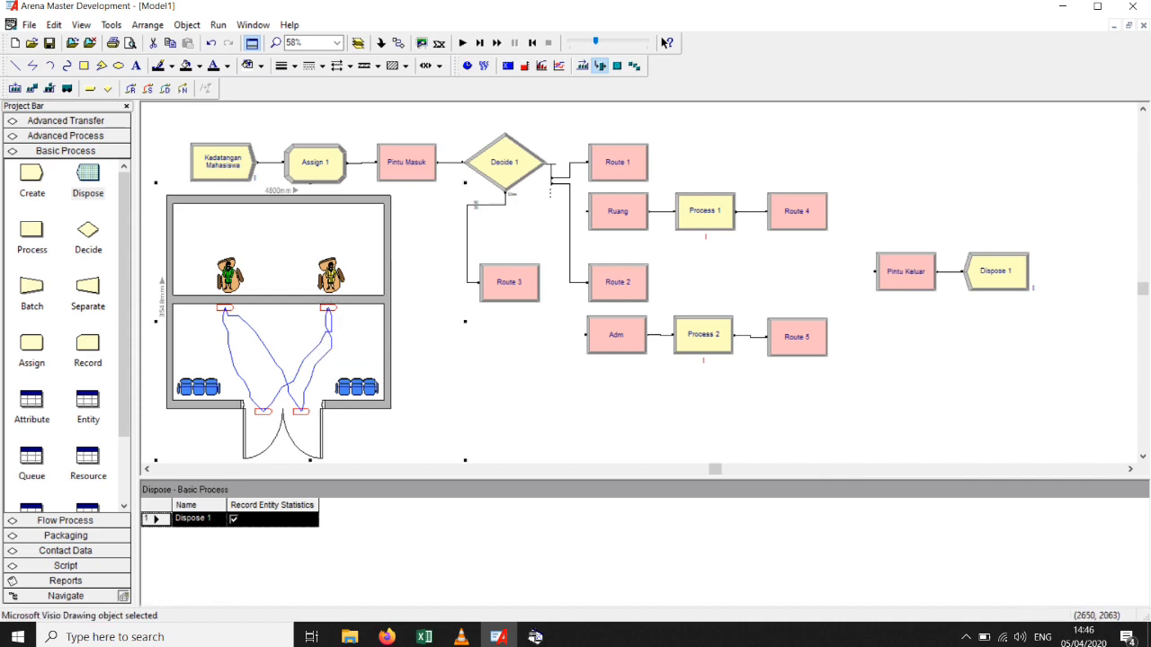
left_click(517, 361)
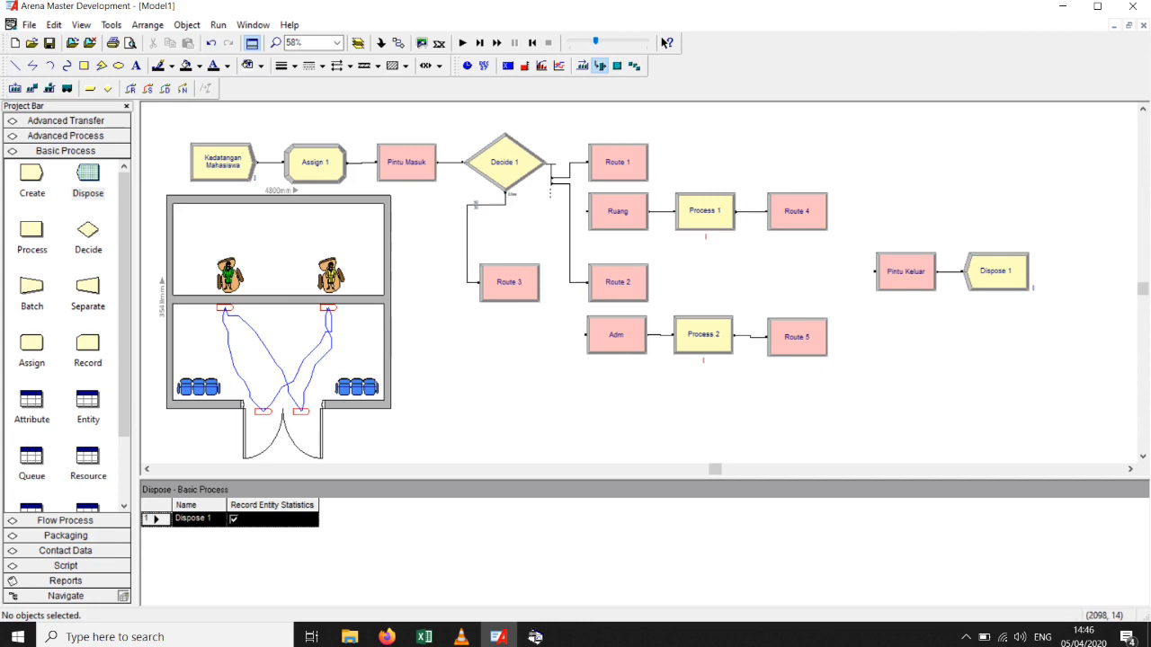
Start a resource picture for Mhs Ruang and assign a newly added blank library picture to its Idle state.
left_click(600, 66)
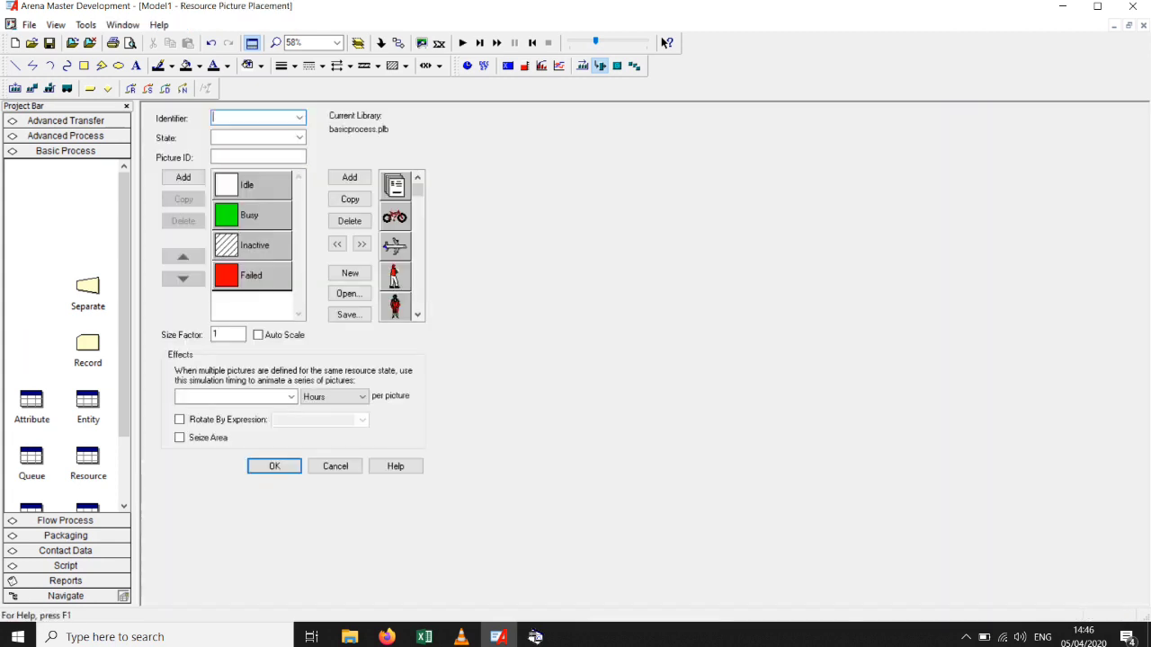
left_click(300, 118)
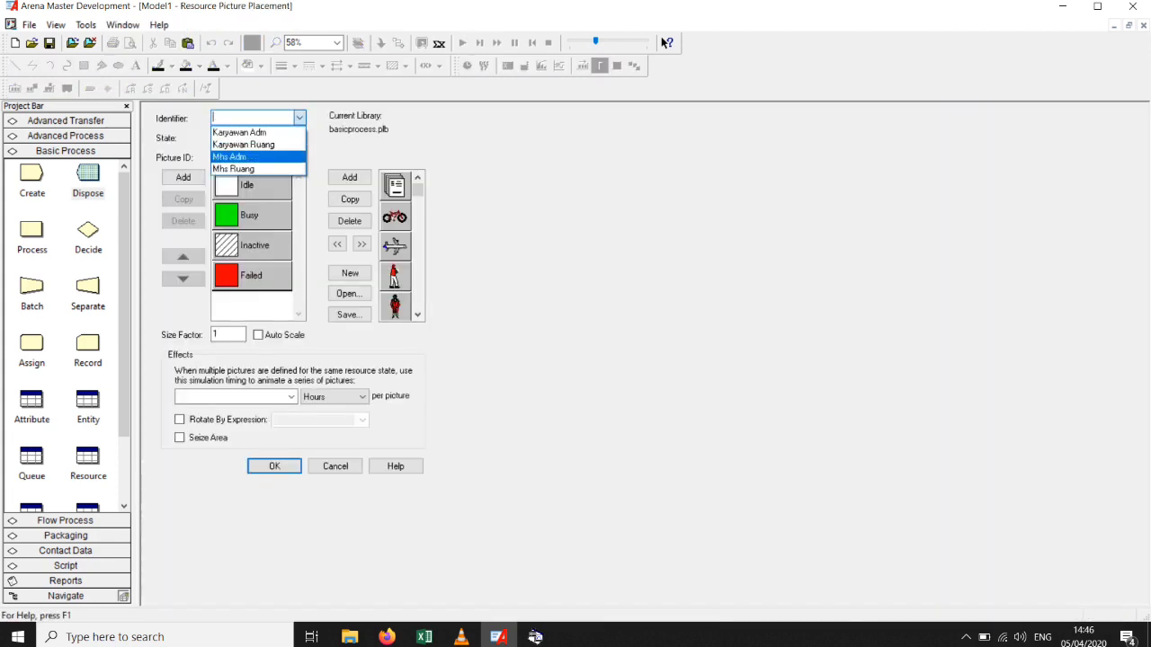
key("Return")
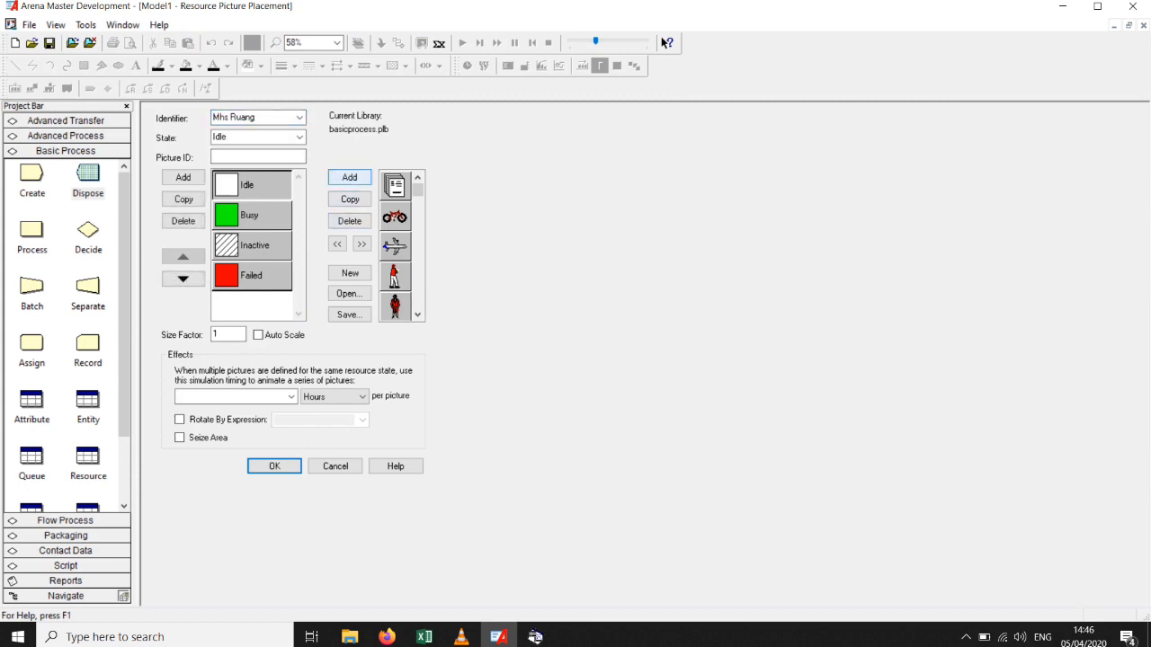
left_click(350, 177)
left_click(337, 243)
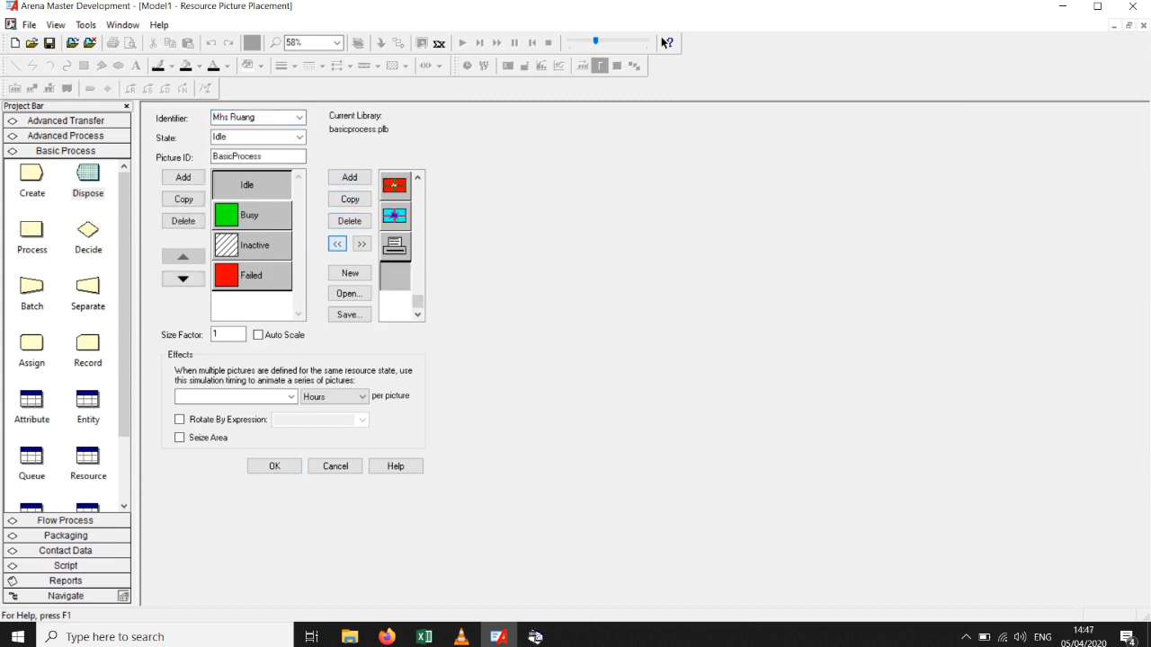
Assign People.Woman to the Busy state of Mhs Ruang and place the picture below the floor plan's left station marker, leaving the library unsaved.
left_click(251, 216)
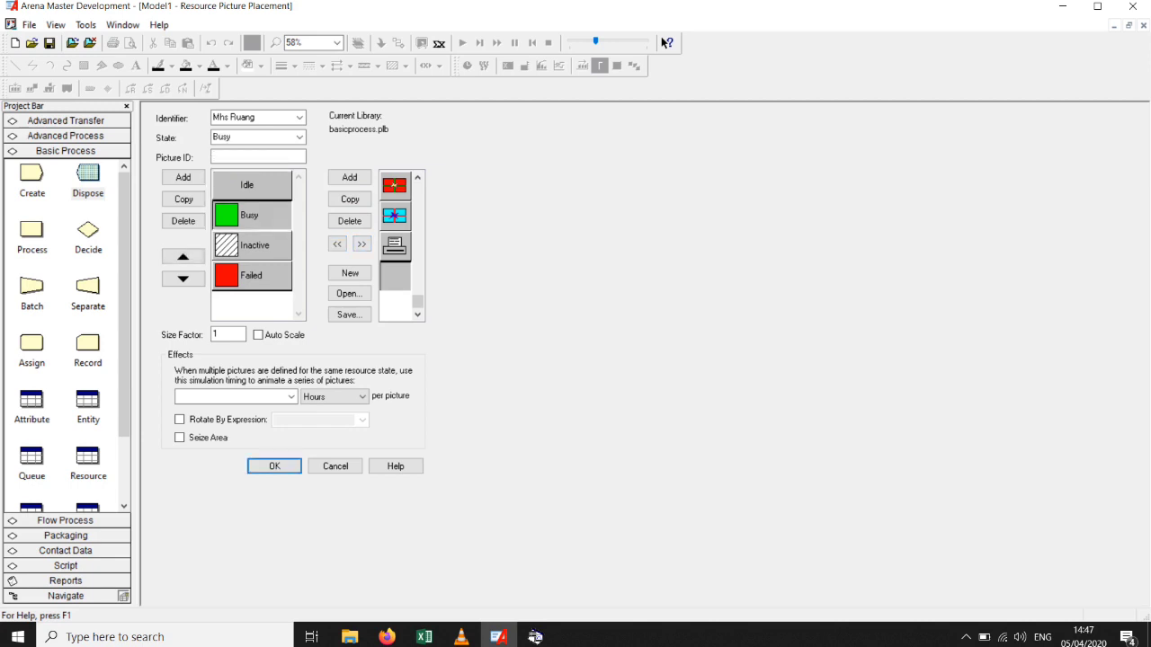
left_click_drag(417, 301, 417, 199)
left_click(395, 216)
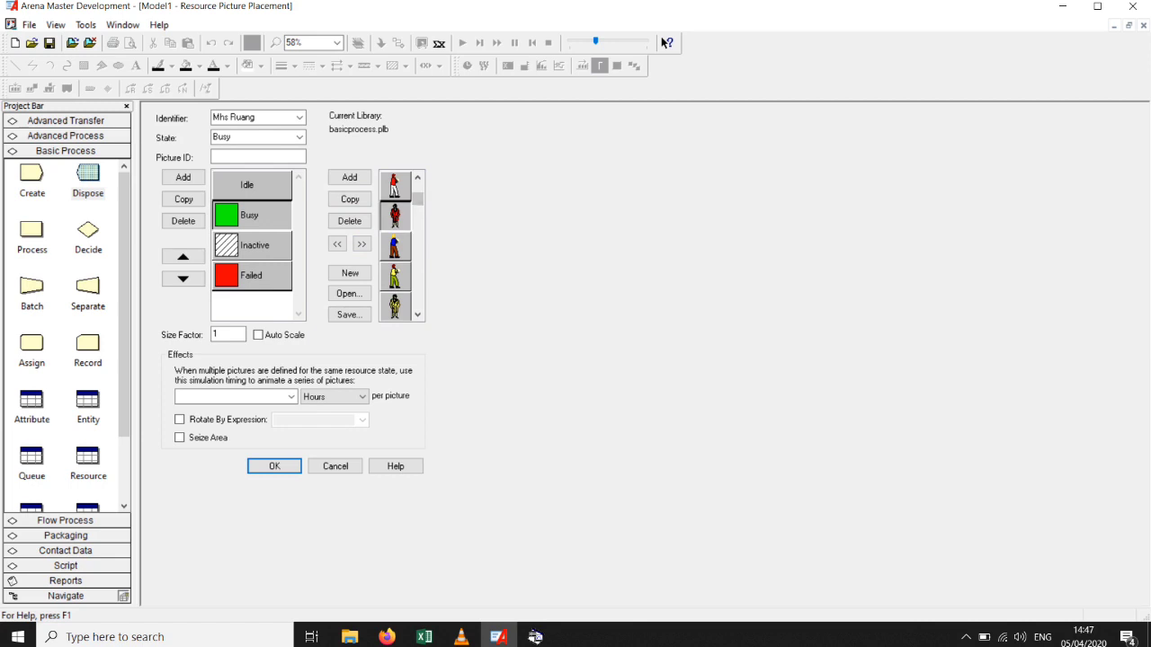
left_click(337, 244)
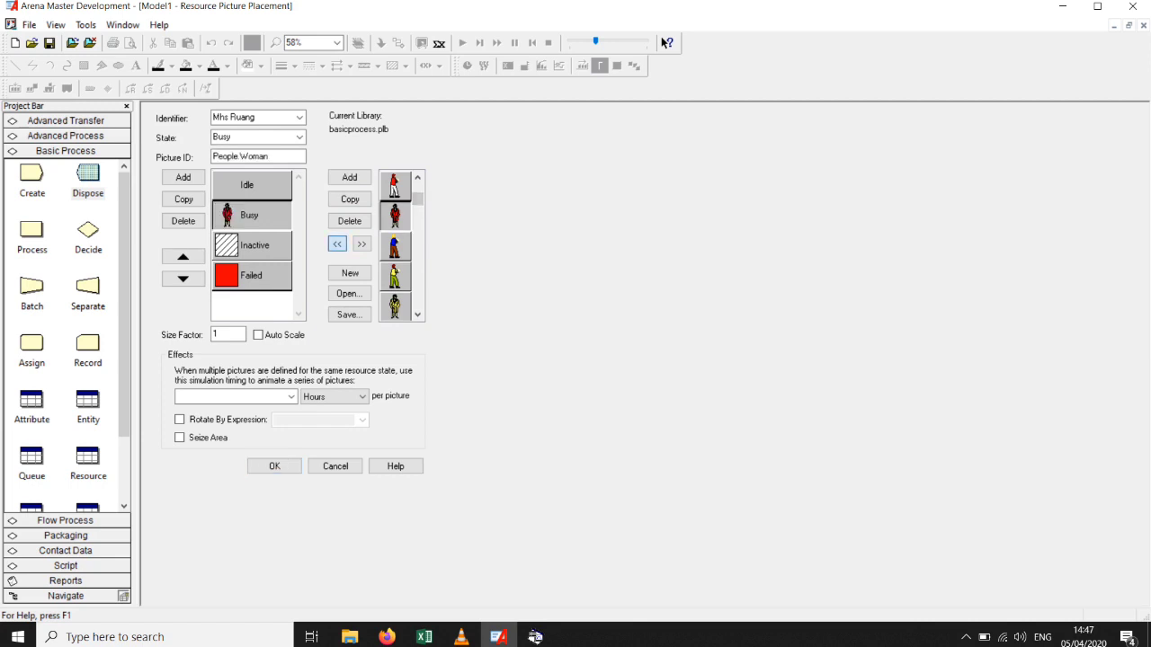
left_click(274, 465)
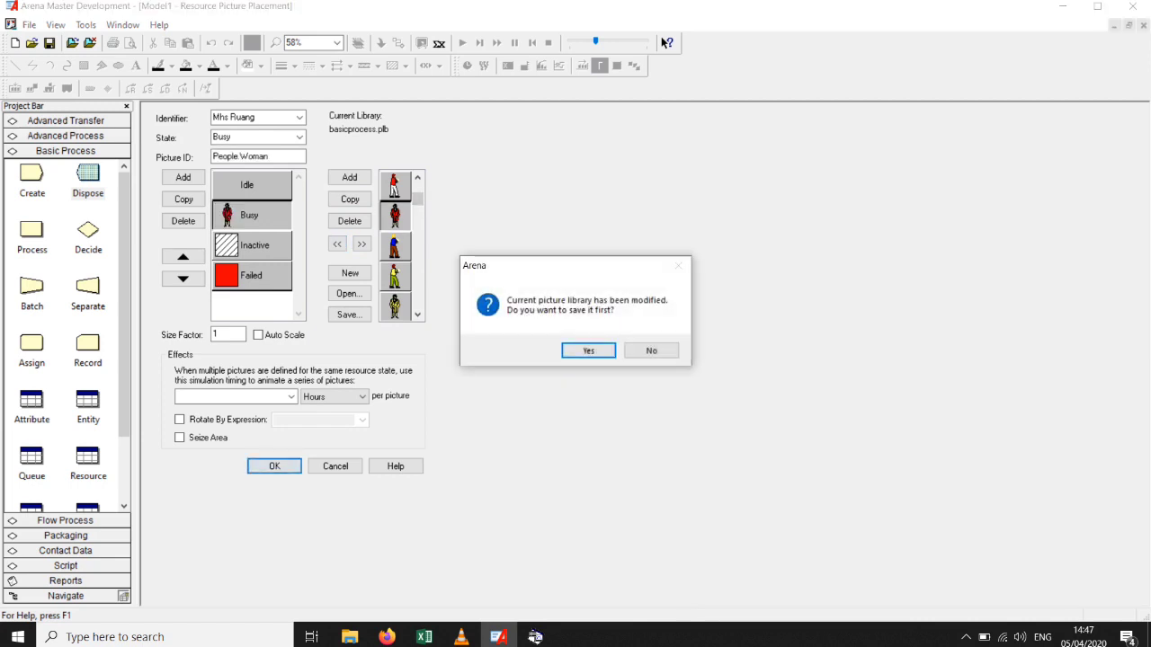
left_click(652, 351)
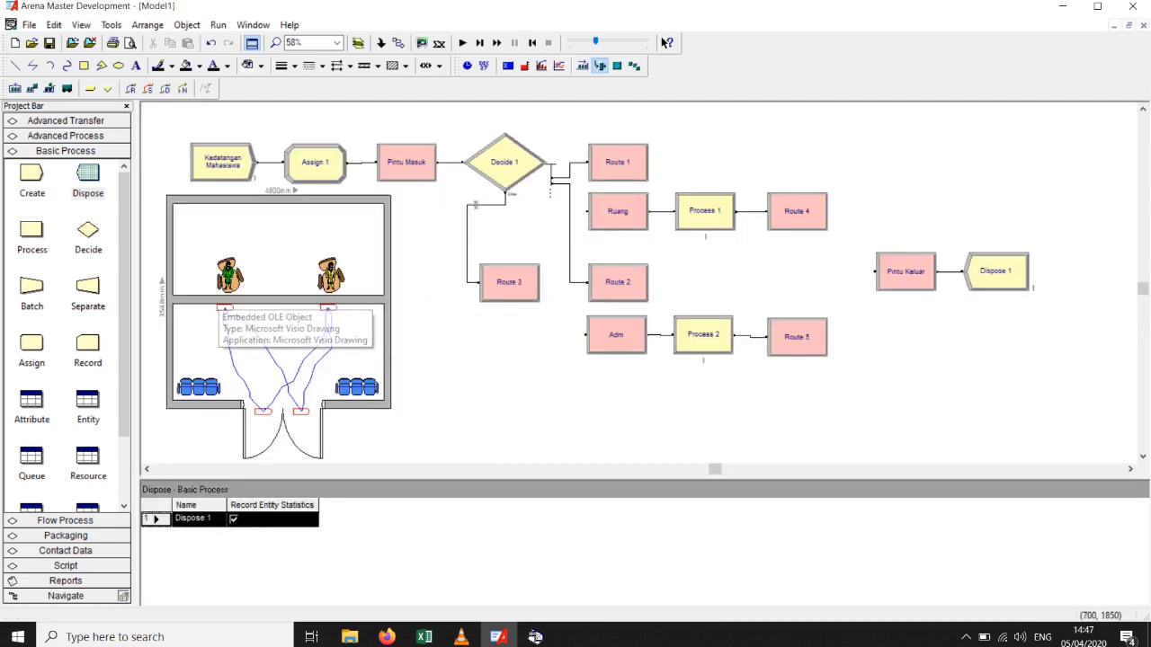
left_click(224, 325)
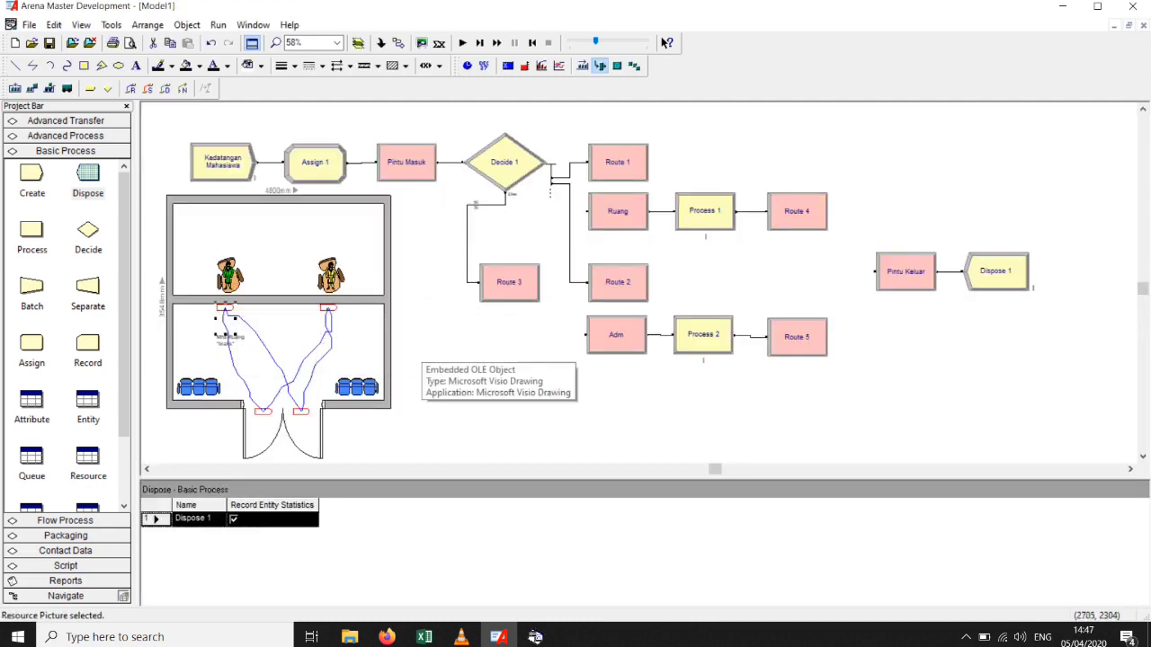
key("Delete")
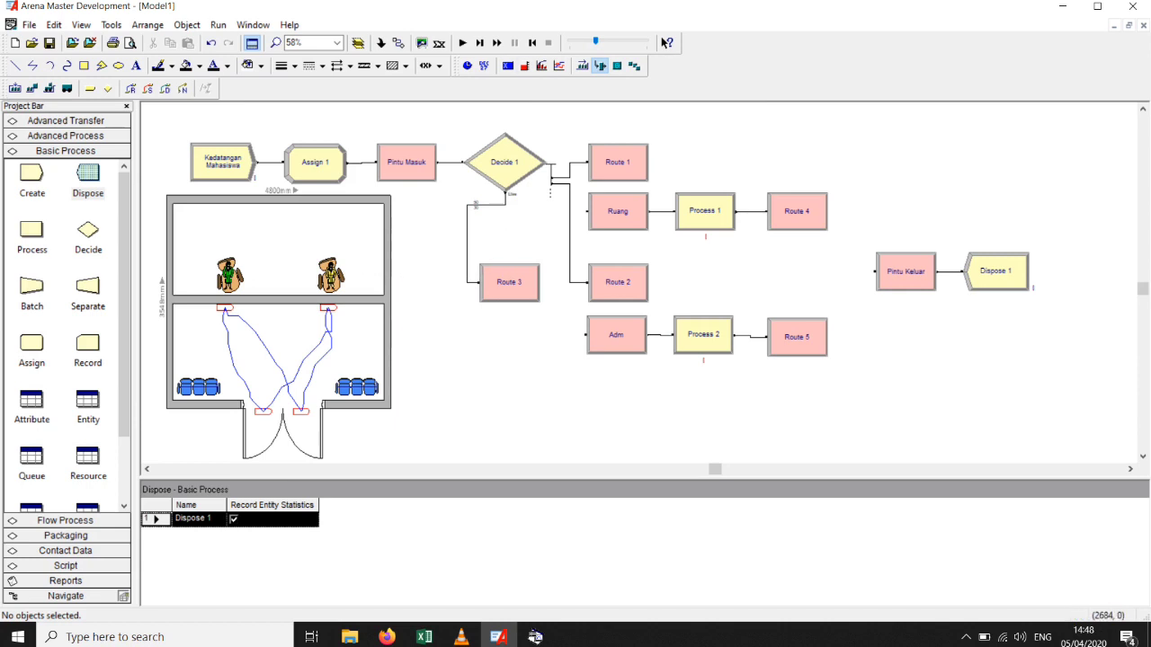
Reduce the animation speed factor to 0.002118, start the simulation and end that run.
left_click_drag(595, 41, 569, 41)
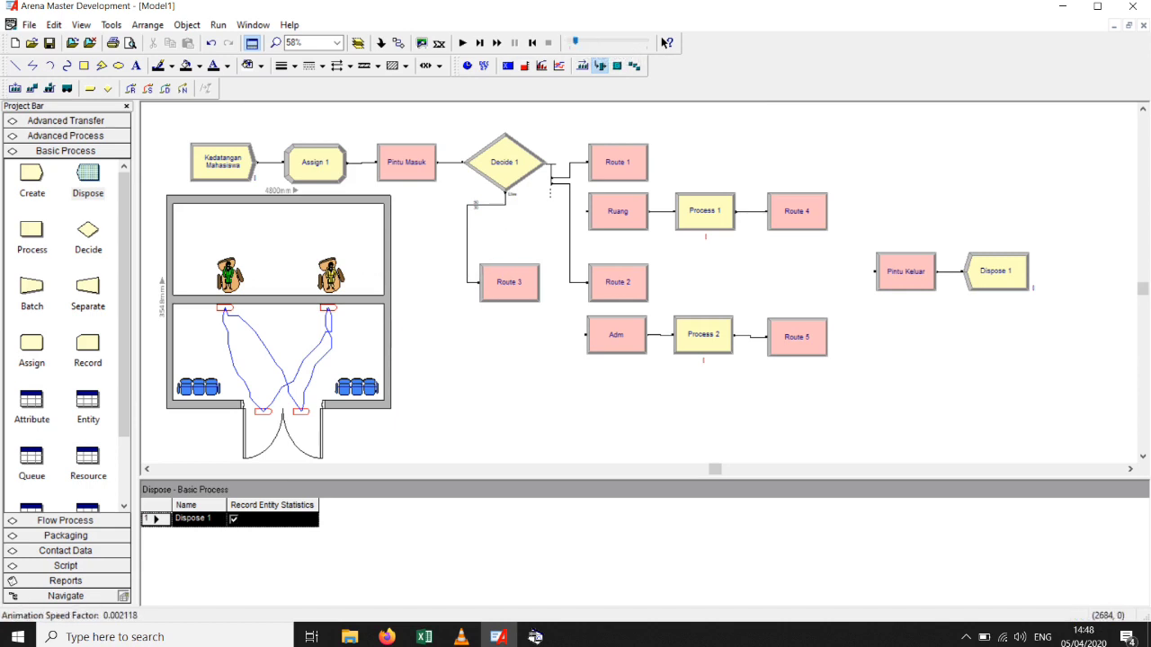
left_click(462, 44)
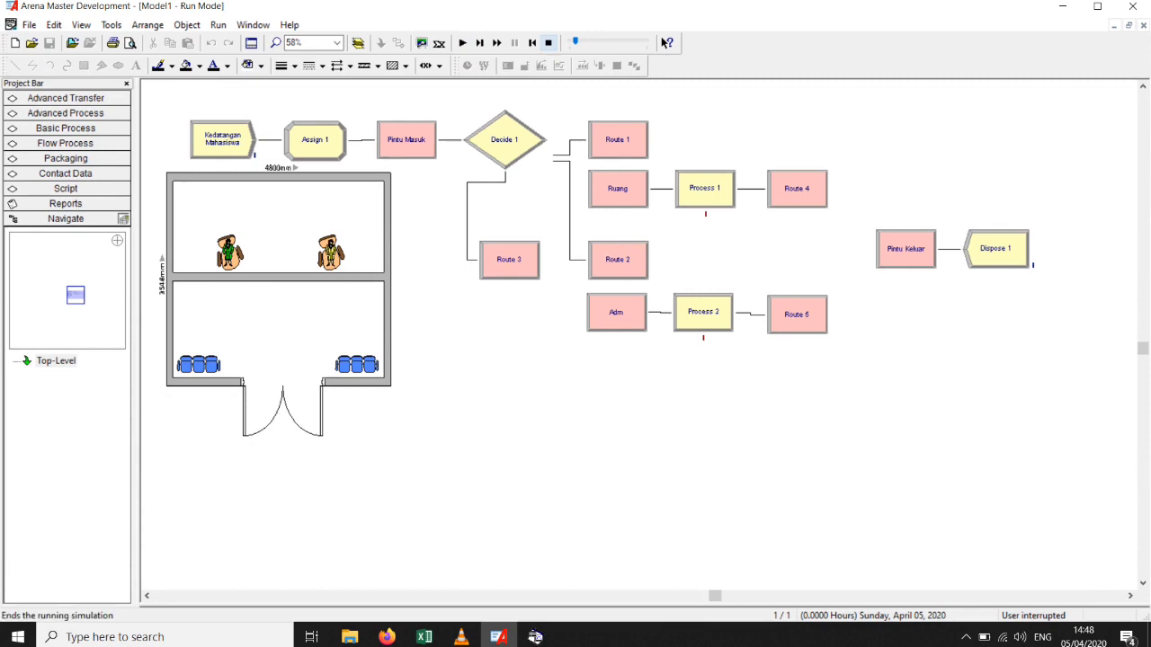
left_click(549, 44)
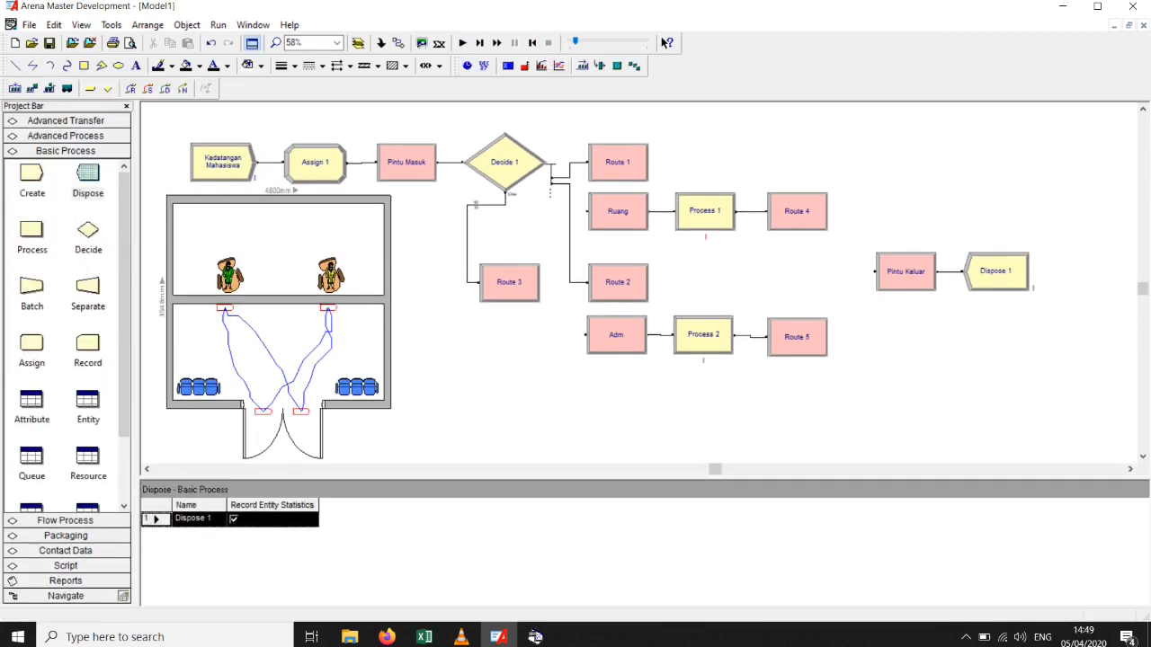
Run the simulation again and raise the animation speed factor to 0.024652.
left_click(462, 43)
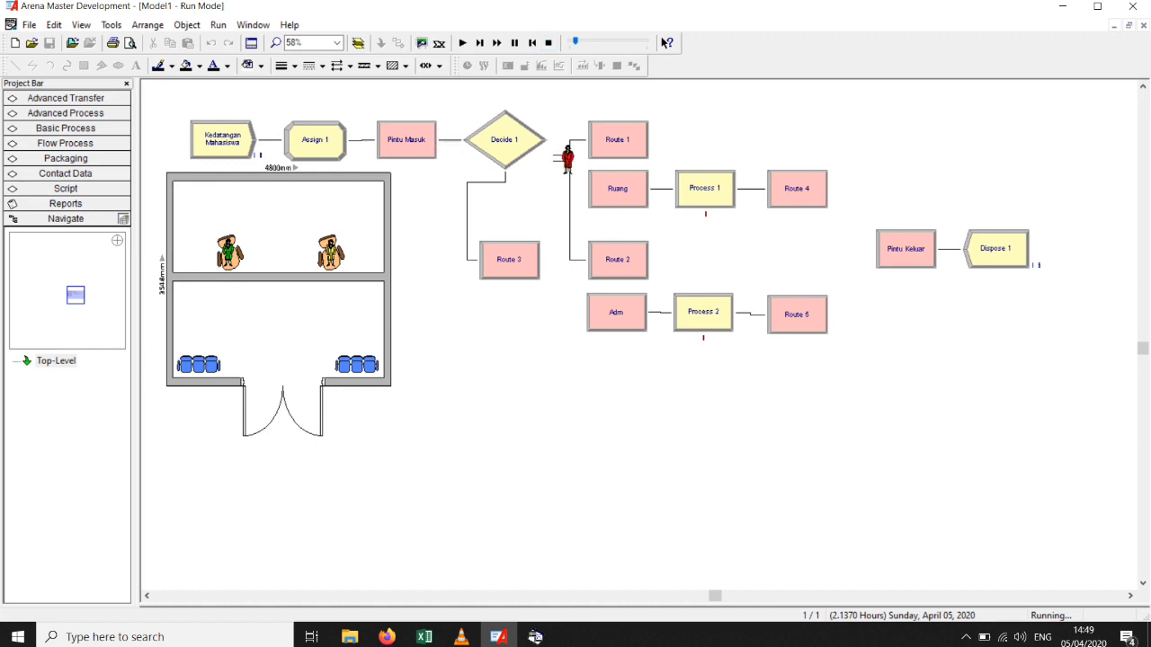
left_click_drag(576, 42, 590, 42)
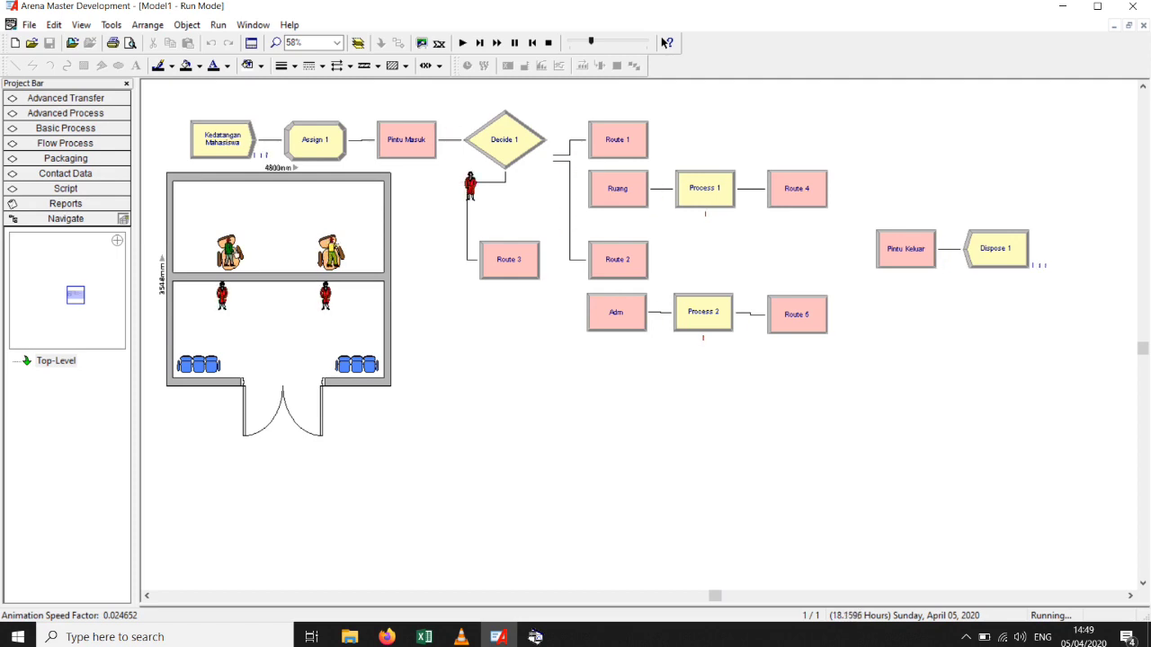
Slow the running animation in repeated steps to watch the floor plan, and end the simulation run.
key("shift+comma")
key("shift+comma")
key("shift+comma")
key("shift+comma")
key("shift+comma")
key("shift+comma")
key("shift+comma")
key("shift+comma")
key("shift+comma")
key("shift+comma")
key("shift+comma")
key("shift+comma")
key("shift+comma")
key("shift+comma")
key("shift+comma")
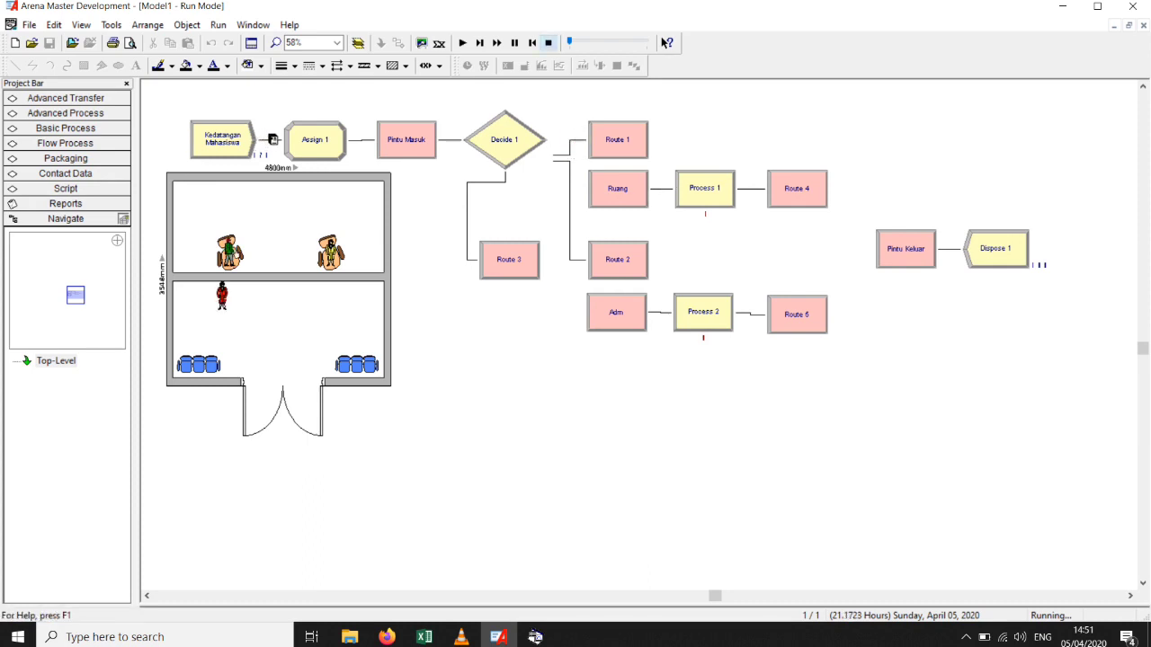
left_click(549, 44)
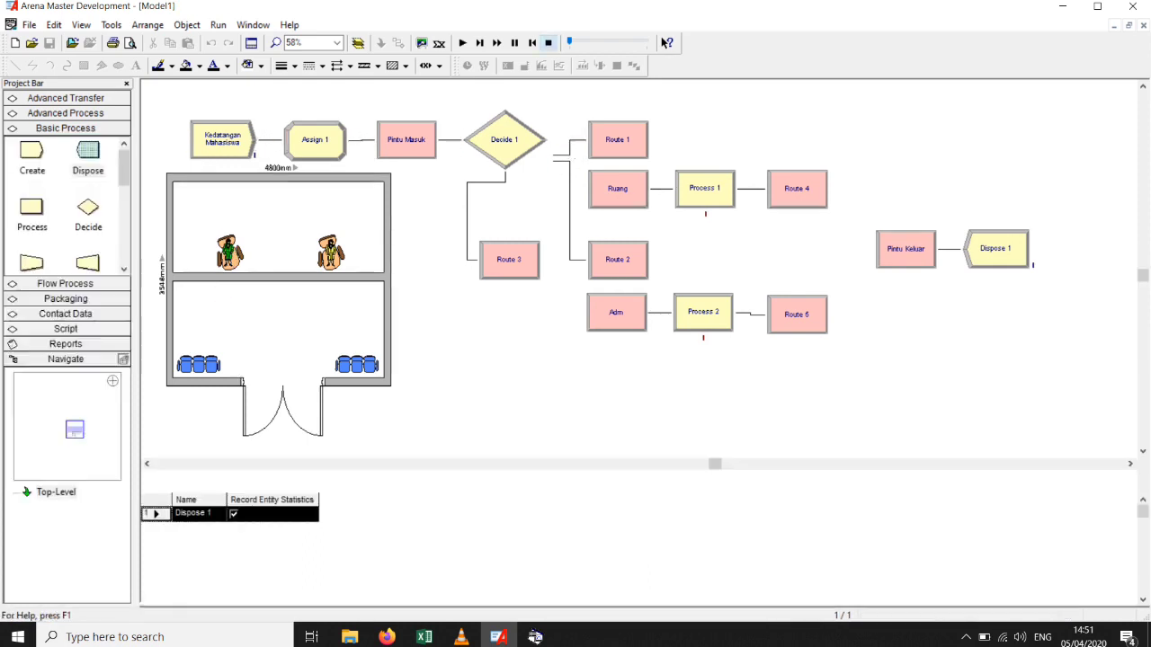